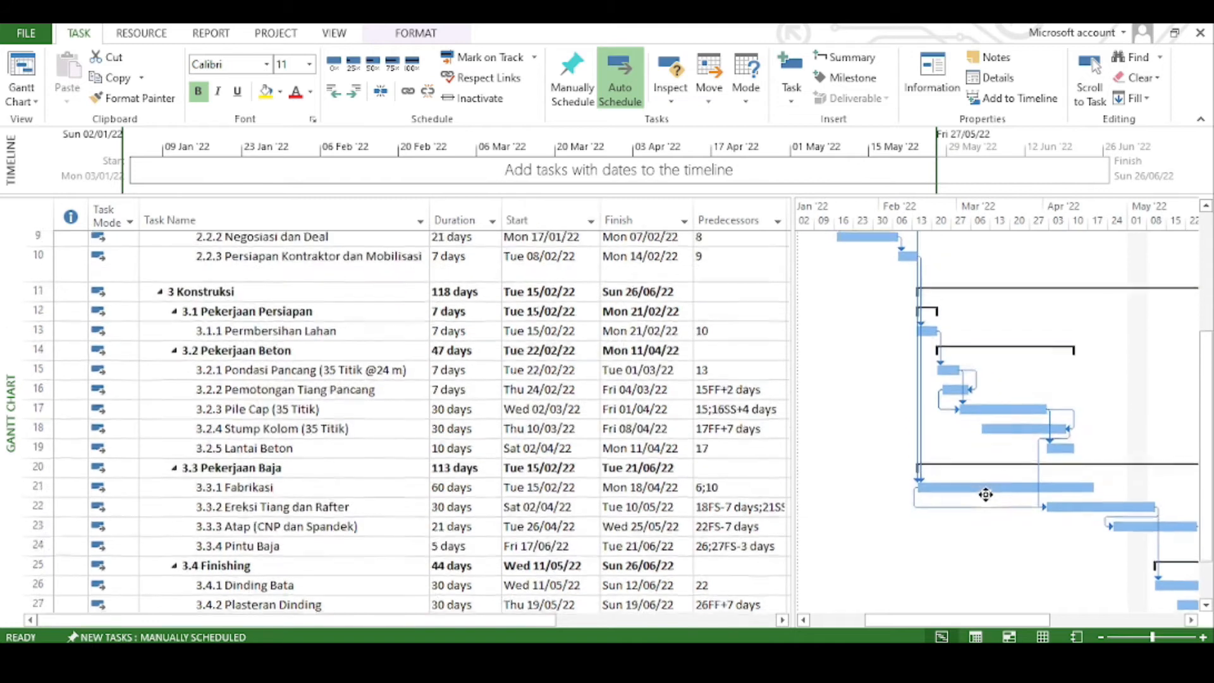
Switch to the Excel workbook and review the work item list of the Project Gudang sheet
{"action": "left_click_drag", "start_coordinate": [976, 622], "coordinate": [957, 622]}
{"action": "left_click", "coordinate": [598, 657]}
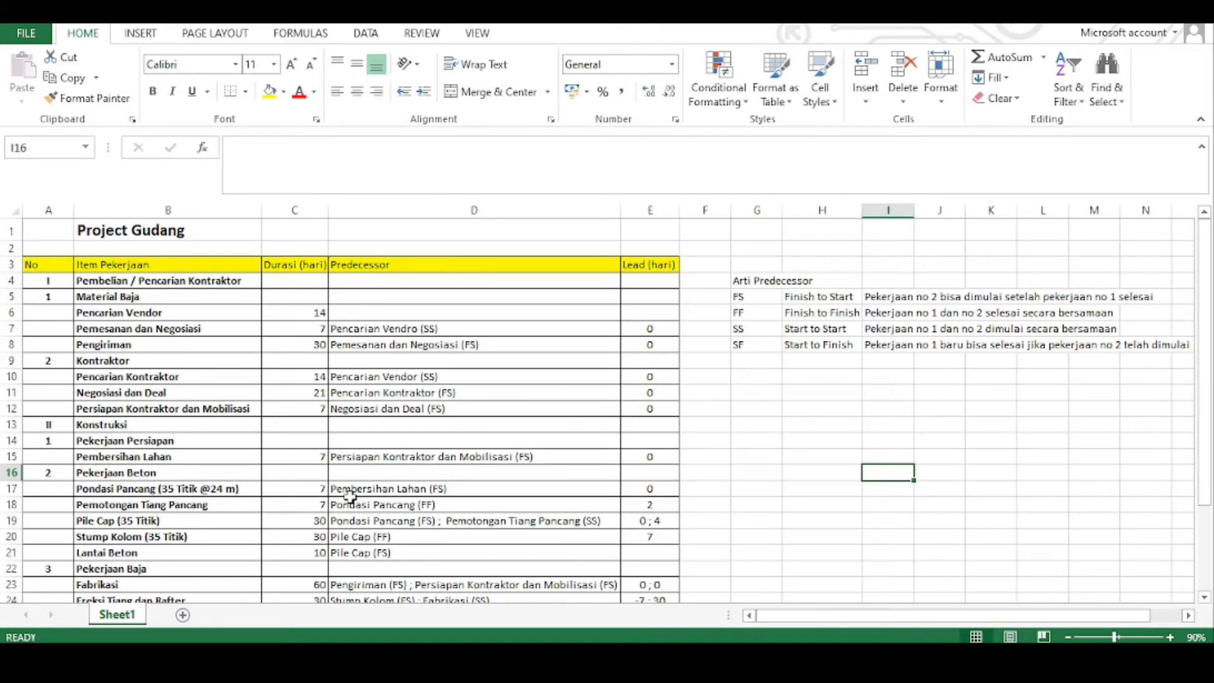
{"action": "scroll", "coordinate": [203, 385], "scroll_direction": "down", "scroll_amount": 3}
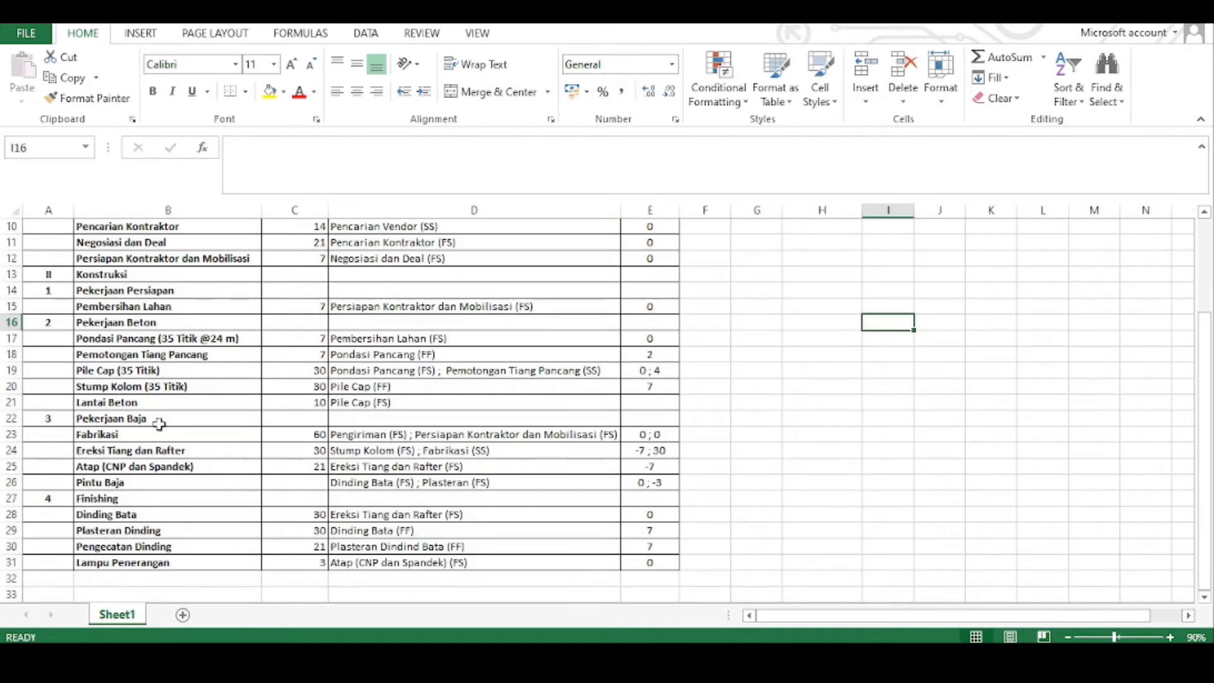
{"action": "scroll", "coordinate": [156, 456], "scroll_direction": "up", "scroll_amount": 3}
{"action": "left_click", "coordinate": [124, 229]}
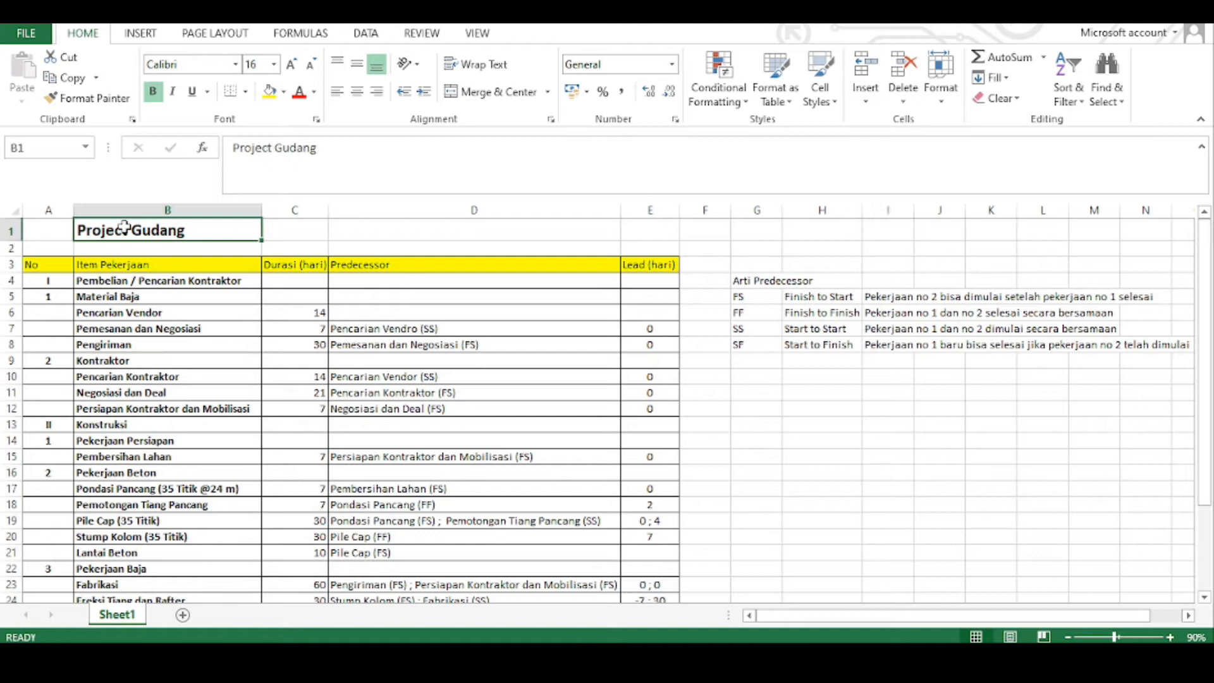
Examine the durations in days listed for each work item in the Durasi (hari) column
{"action": "left_click", "coordinate": [297, 266]}
{"action": "scroll", "coordinate": [290, 329], "scroll_direction": "down", "scroll_amount": 2}
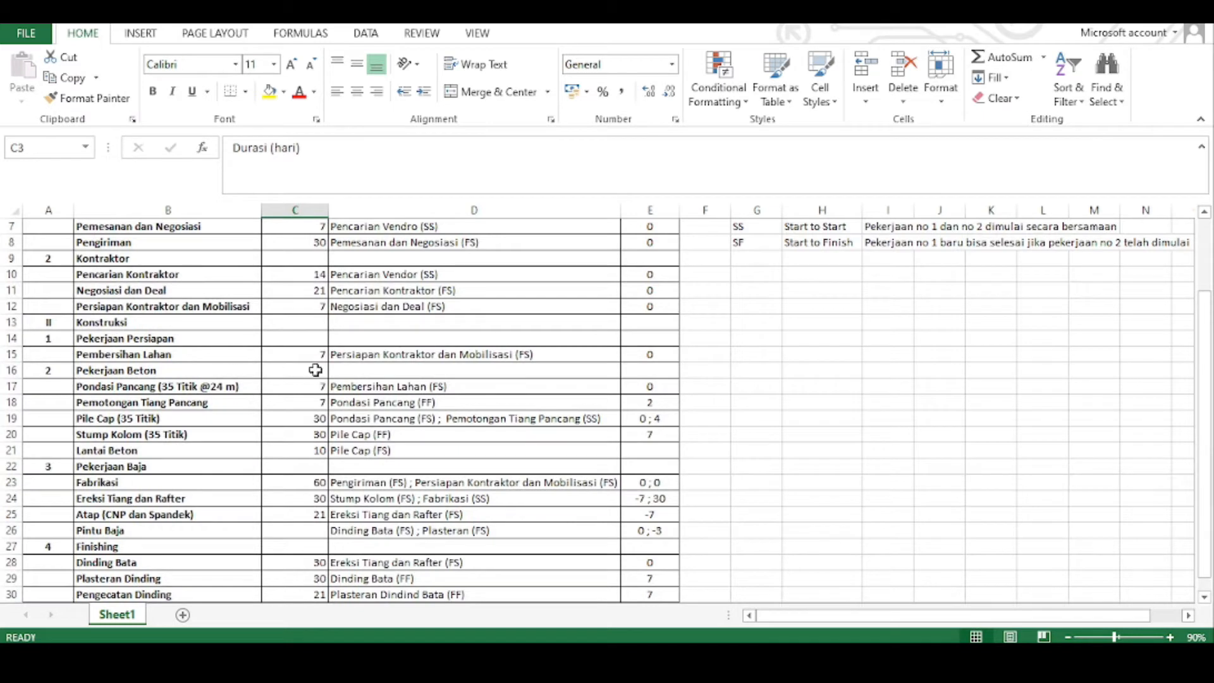
{"action": "left_click_drag", "start_coordinate": [310, 356], "coordinate": [298, 542]}
{"action": "left_click", "coordinate": [298, 477]}
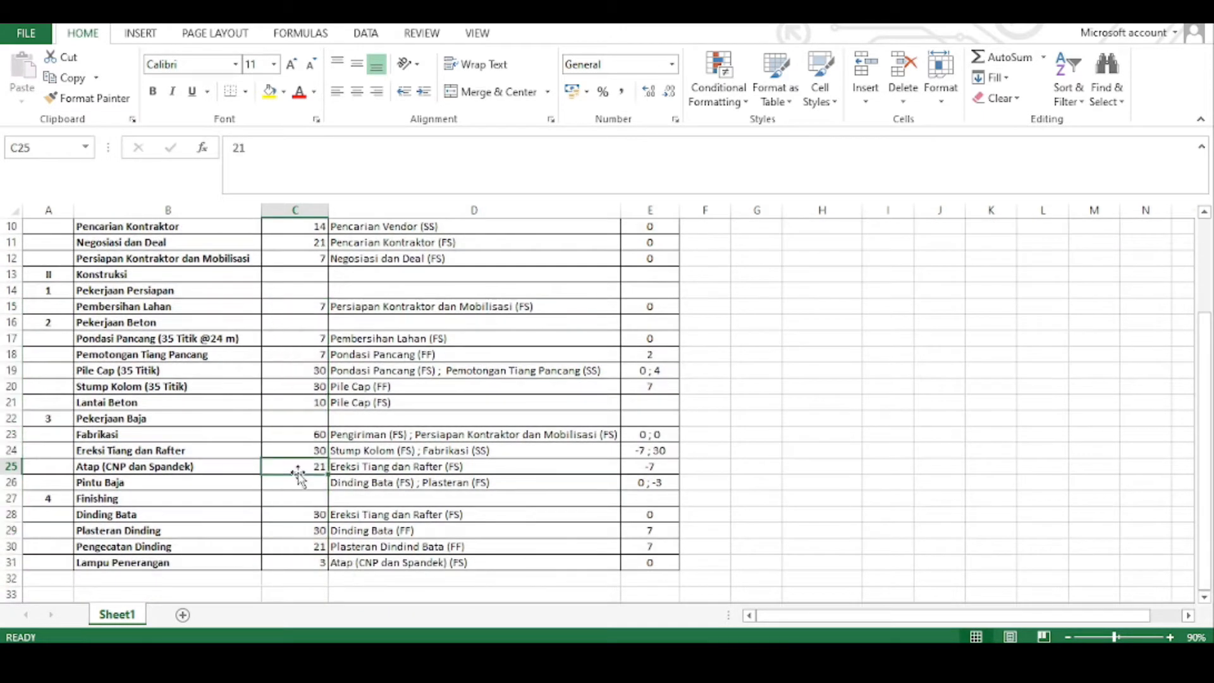
{"action": "scroll", "coordinate": [298, 474], "scroll_direction": "up", "scroll_amount": 1}
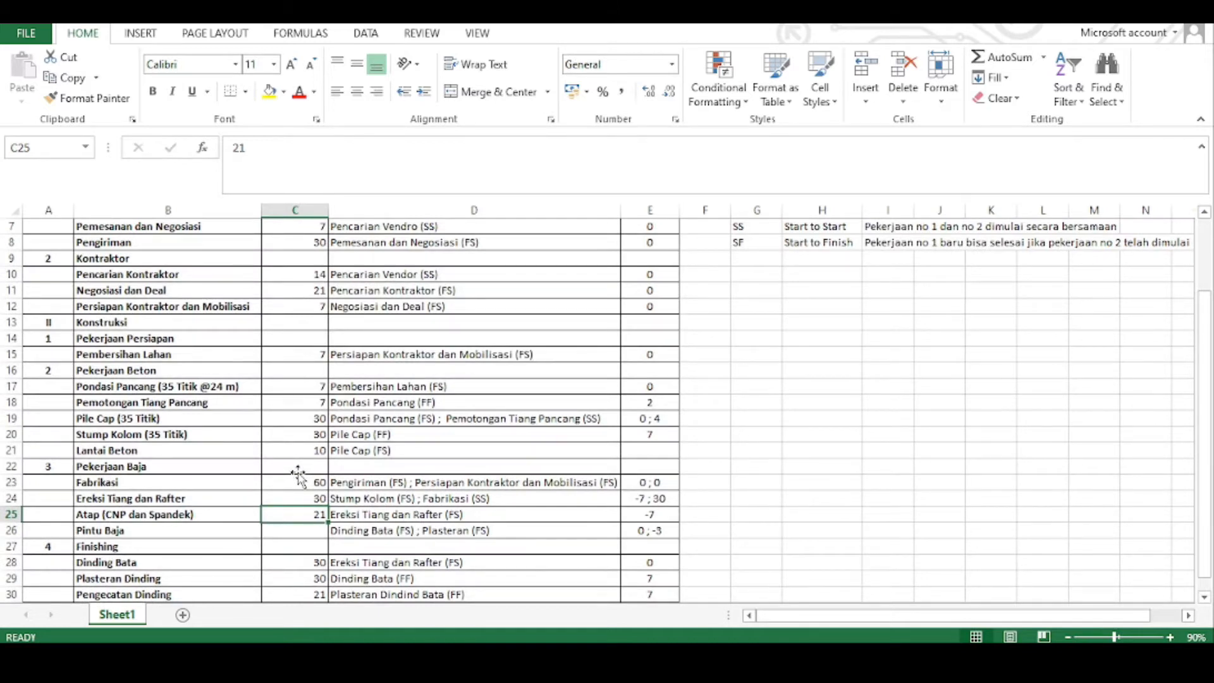
{"action": "scroll", "coordinate": [298, 475], "scroll_direction": "up", "scroll_amount": 1}
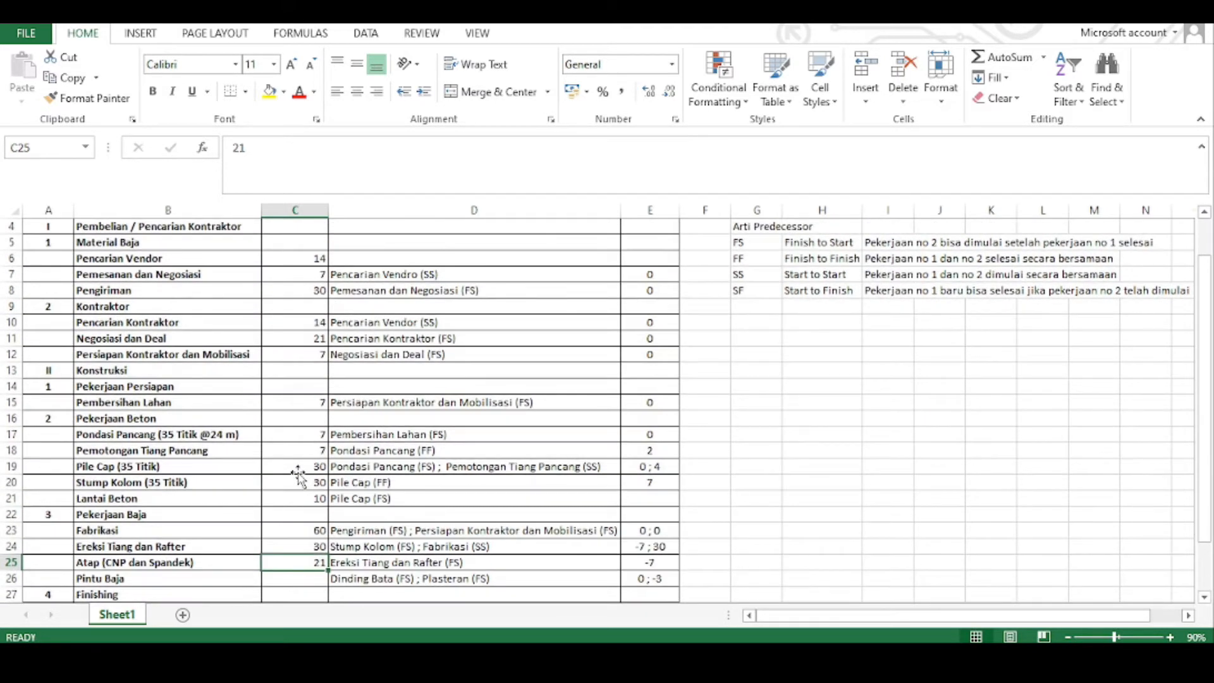
{"action": "scroll", "coordinate": [298, 474], "scroll_direction": "up", "scroll_amount": 1}
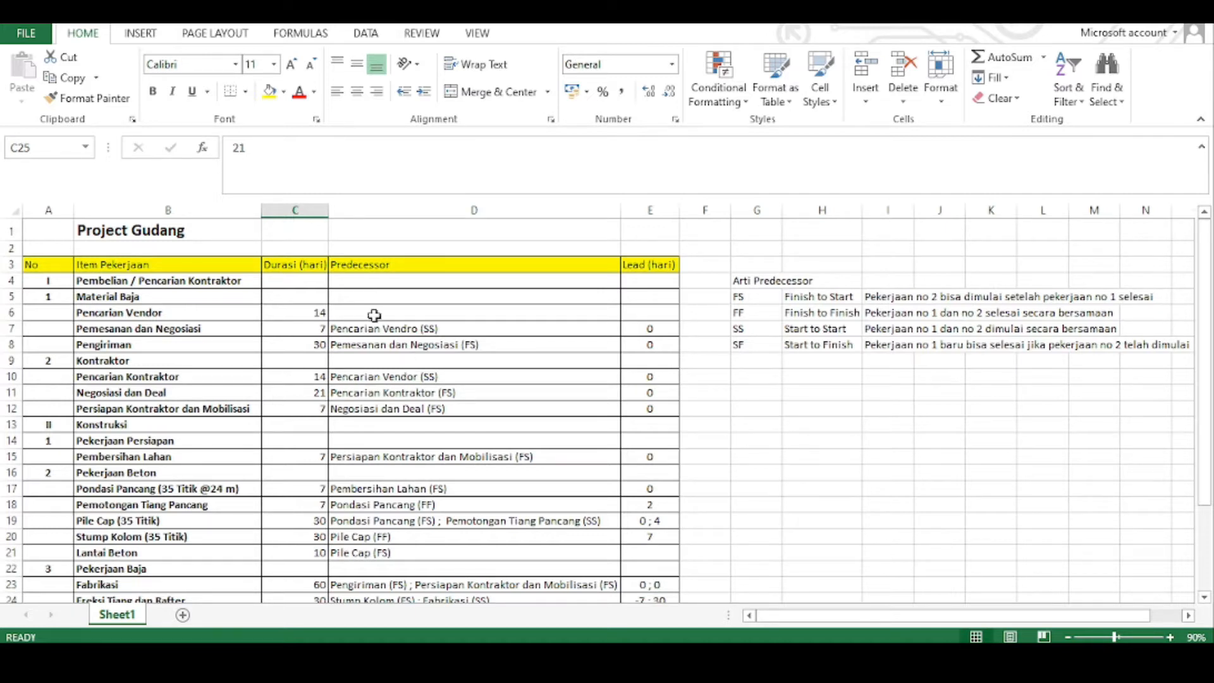
Read the Arti Predecessor legend explaining the FS, FF, SS and SF relationship types
{"action": "left_click", "coordinate": [412, 270]}
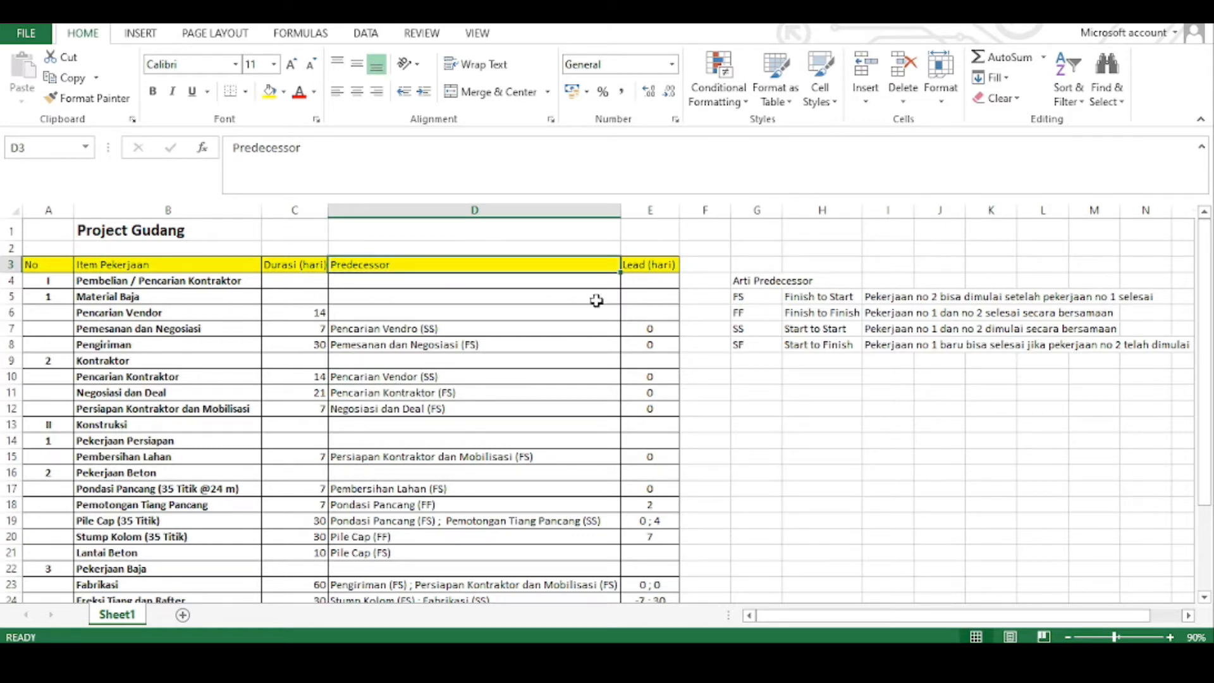
{"action": "left_click_drag", "start_coordinate": [749, 296], "coordinate": [750, 344]}
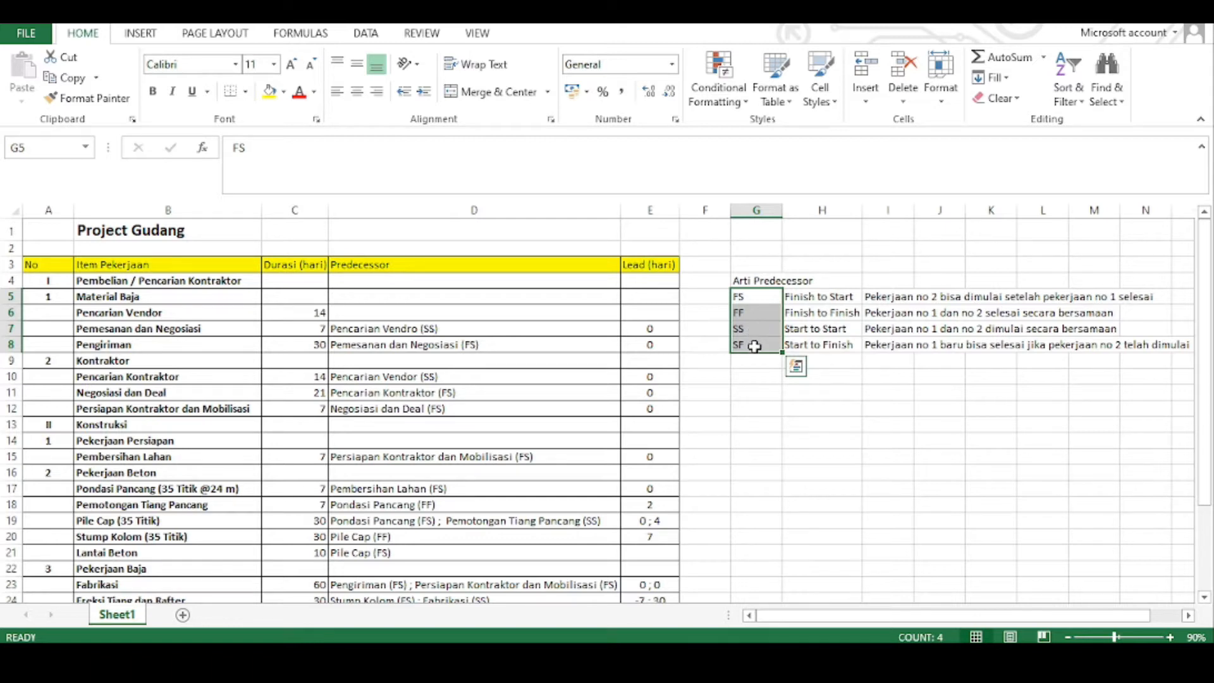
{"action": "left_click", "coordinate": [895, 435]}
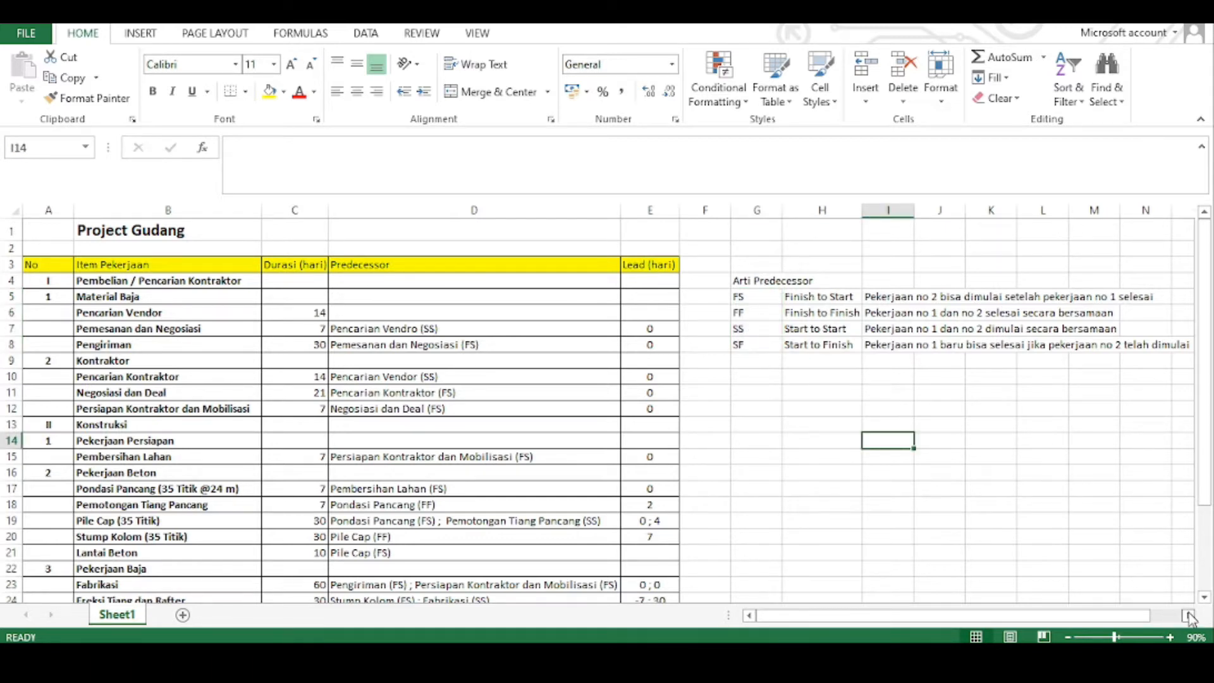
{"action": "left_click", "coordinate": [1189, 615]}
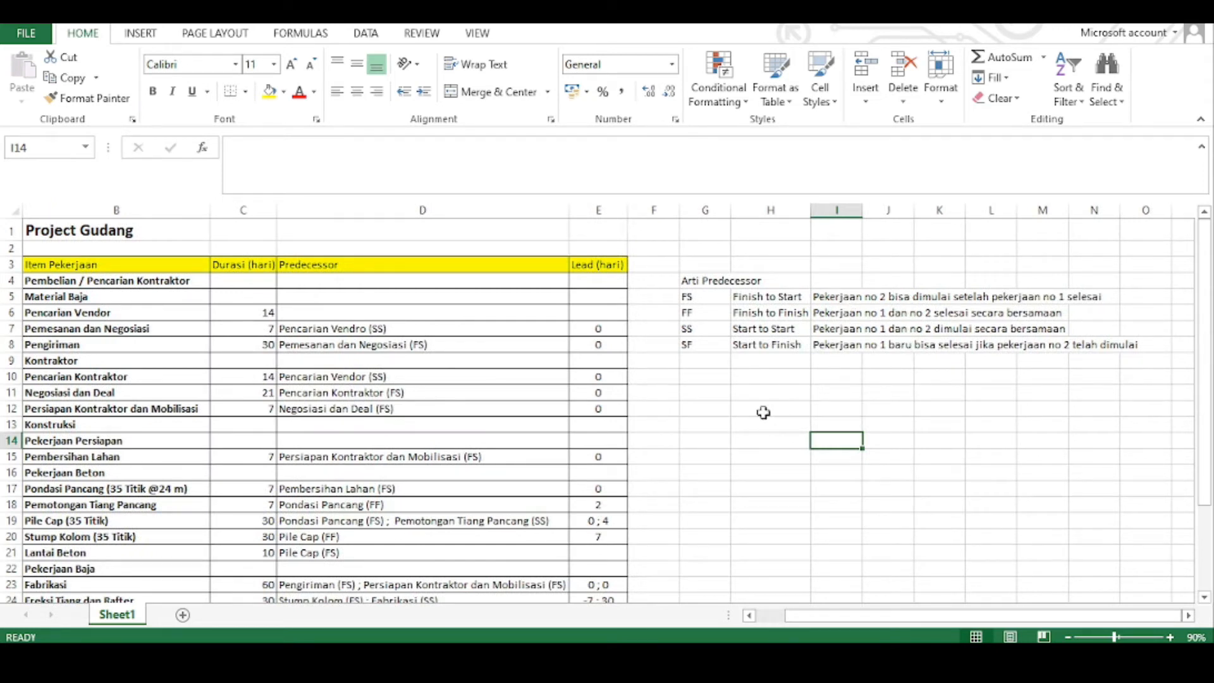
{"action": "left_click_drag", "start_coordinate": [917, 619], "coordinate": [871, 624]}
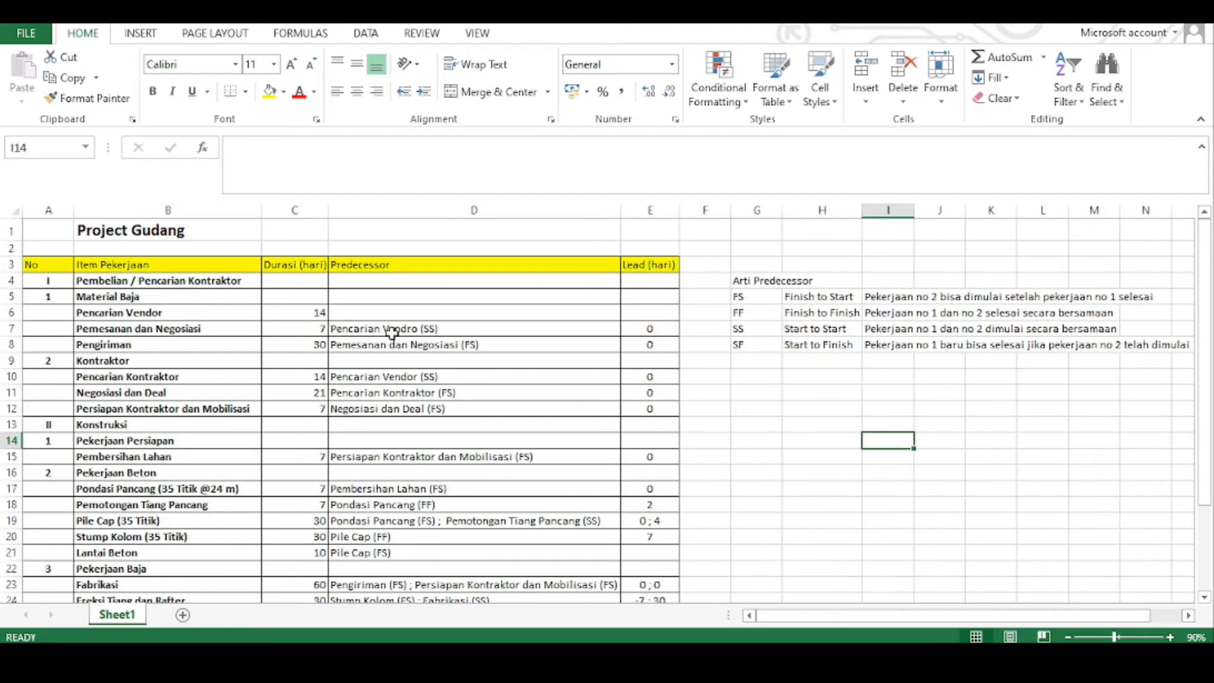
Examine the predecessor entries of the work items, starting with Pemesanan dan Negosiasi
{"action": "left_click", "coordinate": [392, 333]}
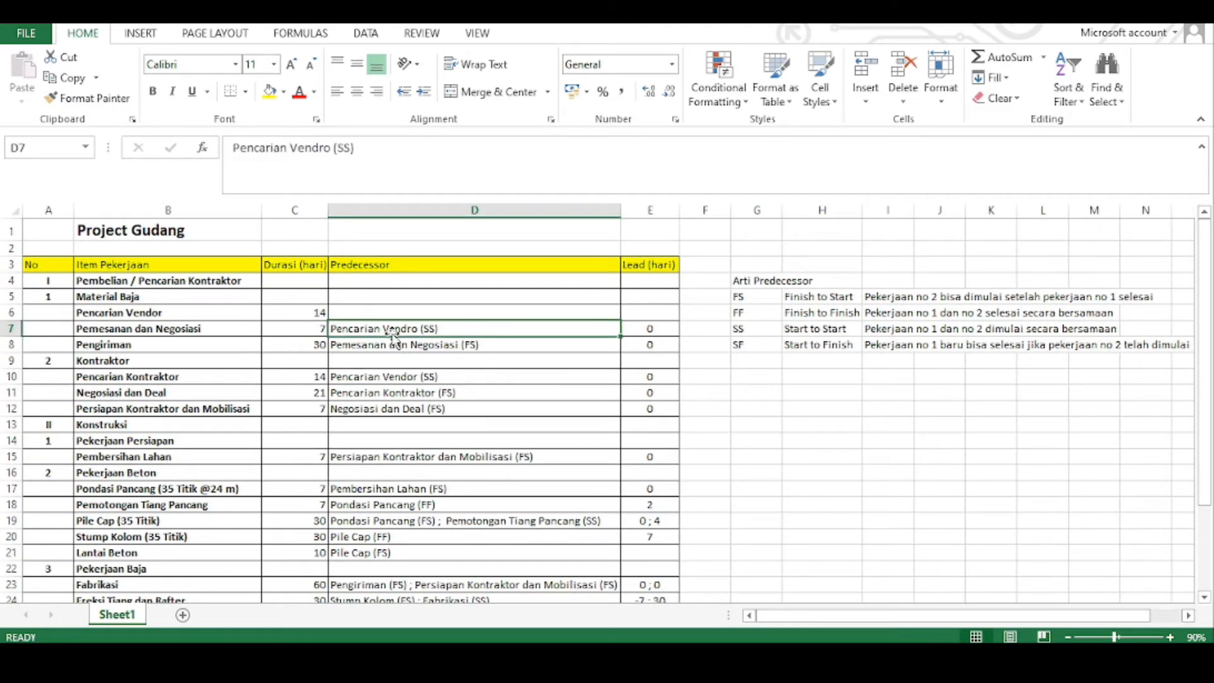
{"action": "scroll", "coordinate": [175, 390], "scroll_direction": "down", "scroll_amount": 1}
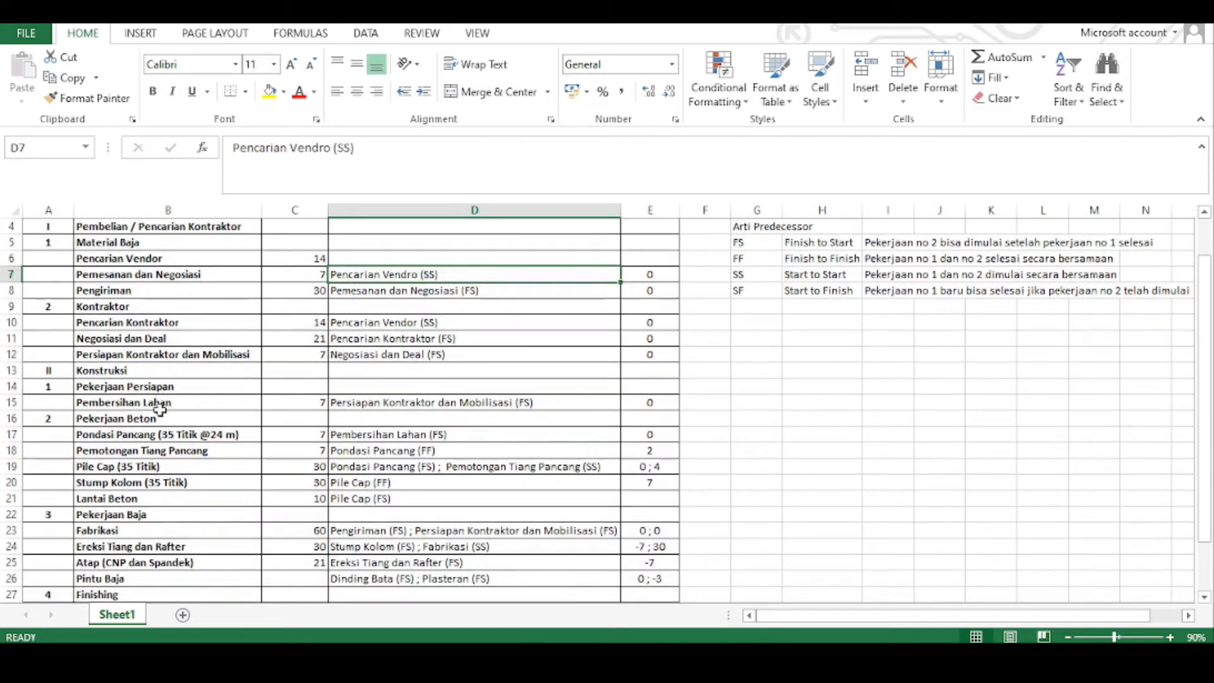
{"action": "scroll", "coordinate": [164, 450], "scroll_direction": "up", "scroll_amount": 1}
{"action": "scroll", "coordinate": [164, 450], "scroll_direction": "up", "scroll_amount": 1}
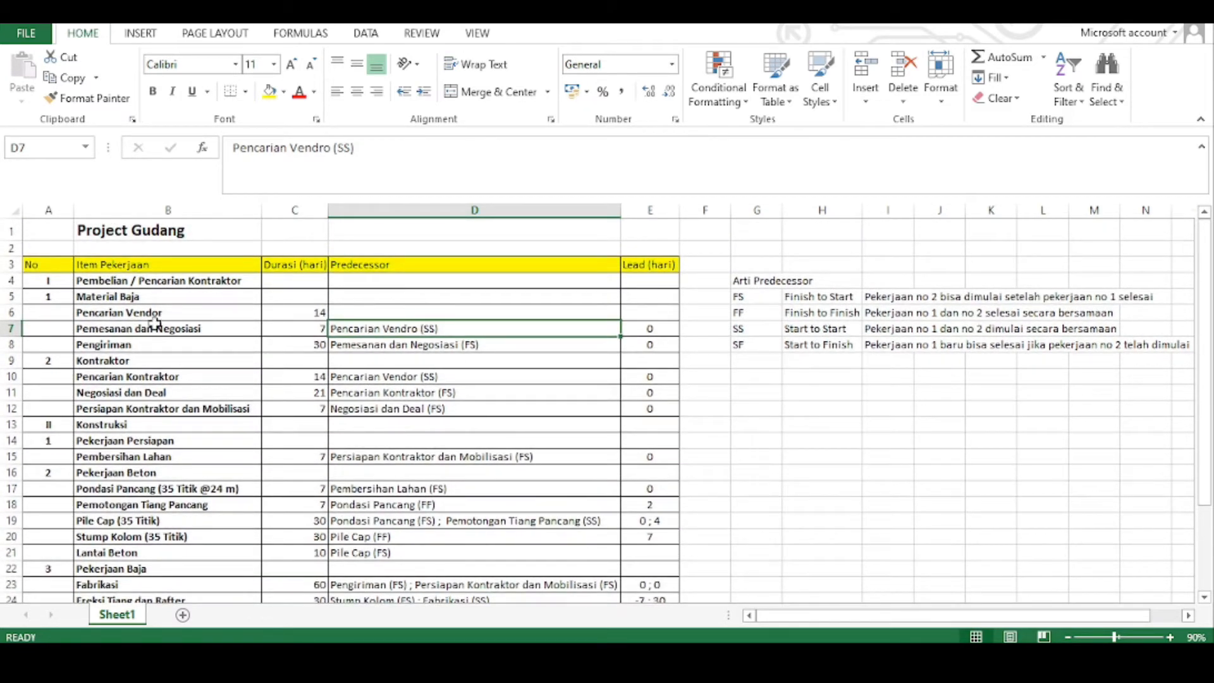
{"action": "scroll", "coordinate": [383, 536], "scroll_direction": "down", "scroll_amount": 2}
{"action": "scroll", "coordinate": [382, 536], "scroll_direction": "down", "scroll_amount": 1}
{"action": "scroll", "coordinate": [399, 528], "scroll_direction": "up", "scroll_amount": 3}
Examine the Lead (hari) values of the work items, including Pemotongan Tiang Pancang and Ereksi Tiang dan Rafter
{"action": "left_click", "coordinate": [645, 265]}
{"action": "left_click", "coordinate": [653, 329]}
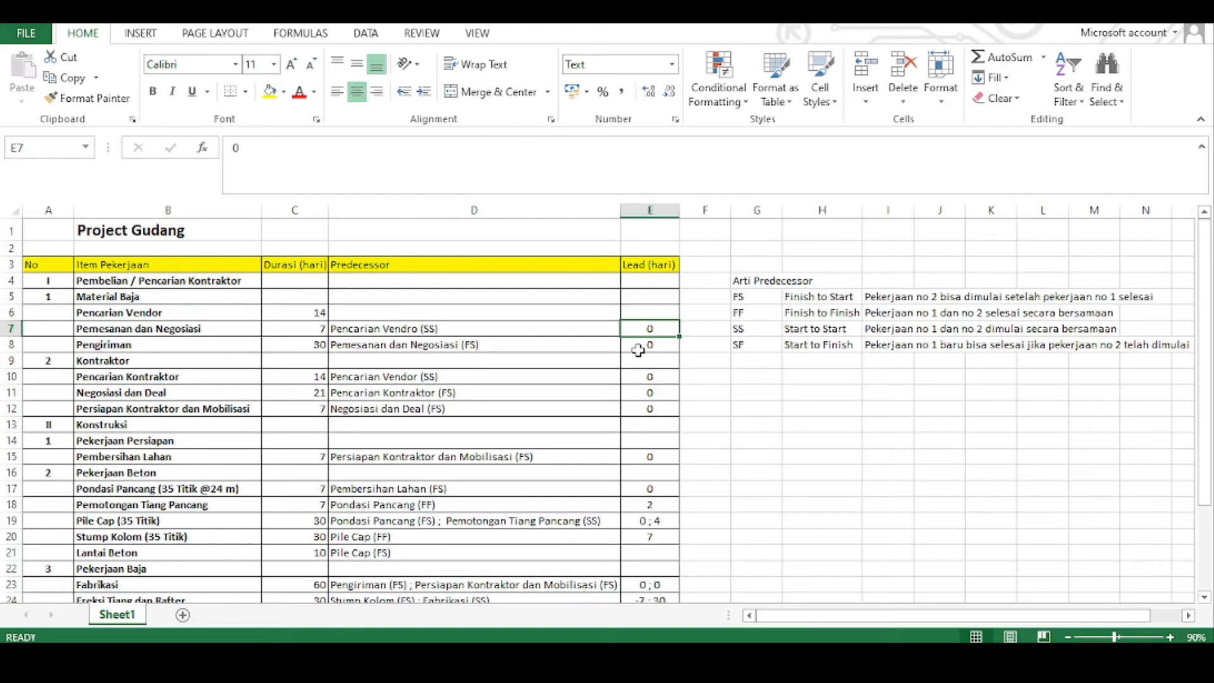
{"action": "scroll", "coordinate": [637, 349], "scroll_direction": "down", "scroll_amount": 1}
{"action": "left_click", "coordinate": [651, 451]}
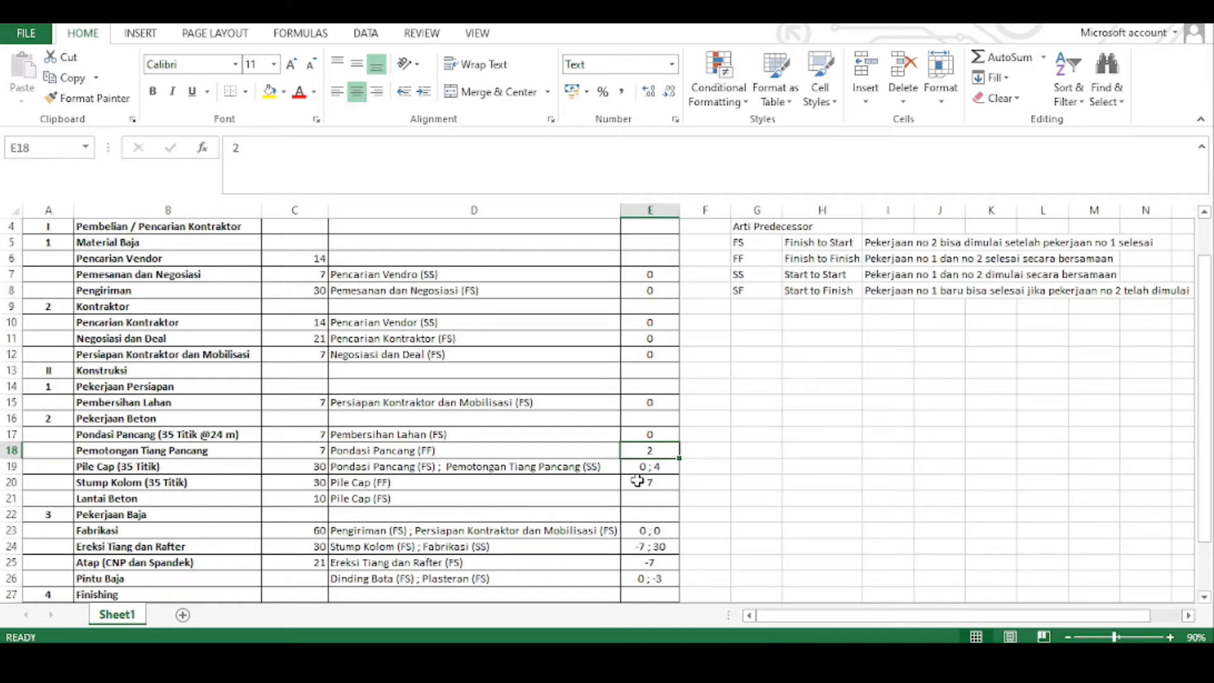
{"action": "left_click", "coordinate": [652, 547]}
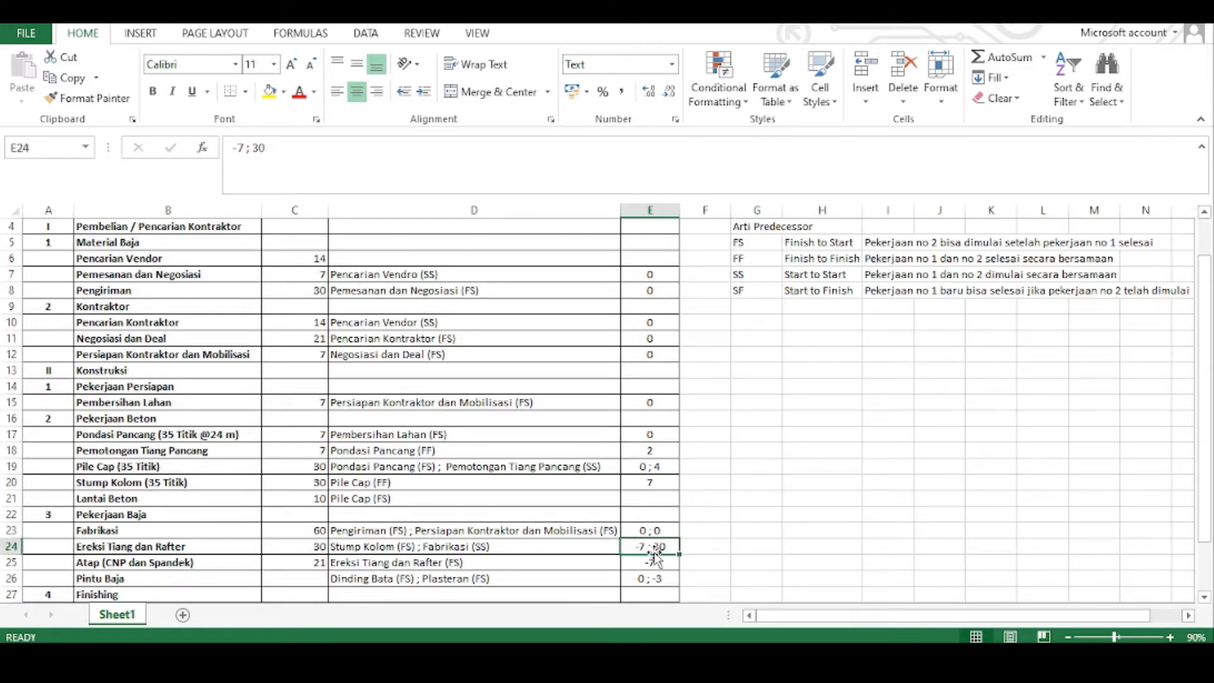
{"action": "scroll", "coordinate": [651, 550], "scroll_direction": "down", "scroll_amount": 3}
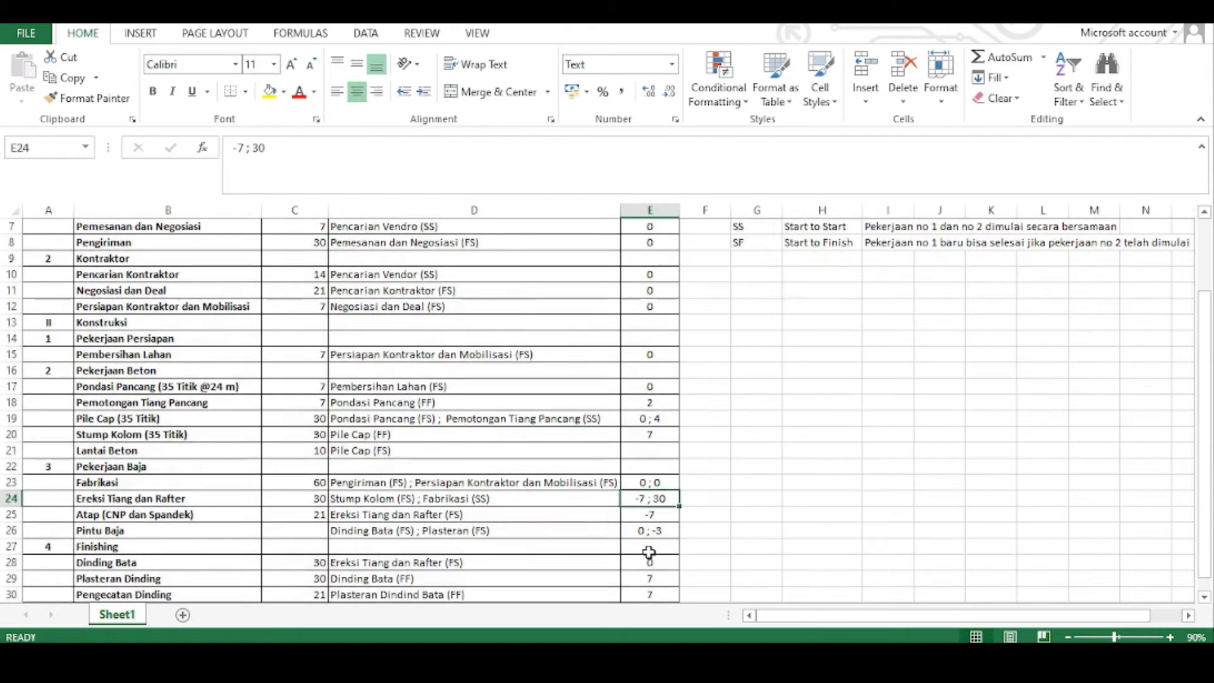
{"action": "scroll", "coordinate": [640, 547], "scroll_direction": "up", "scroll_amount": 4}
{"action": "scroll", "coordinate": [642, 547], "scroll_direction": "down", "scroll_amount": 4}
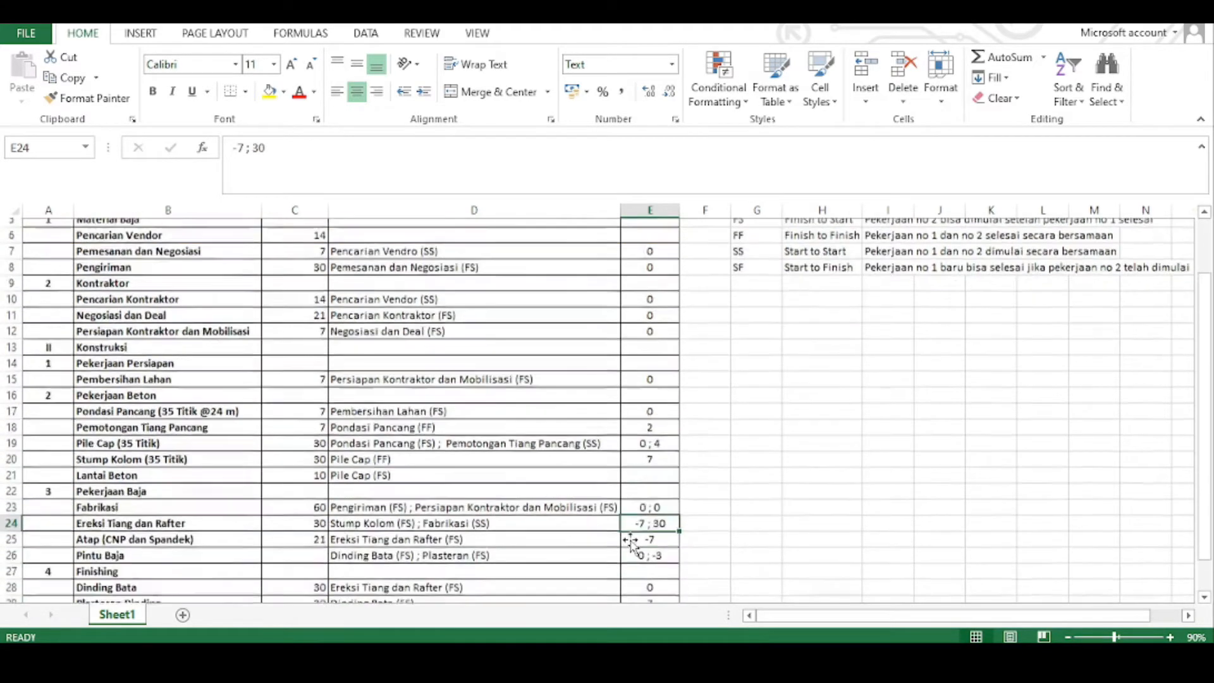
{"action": "scroll", "coordinate": [599, 500], "scroll_direction": "up", "scroll_amount": 4}
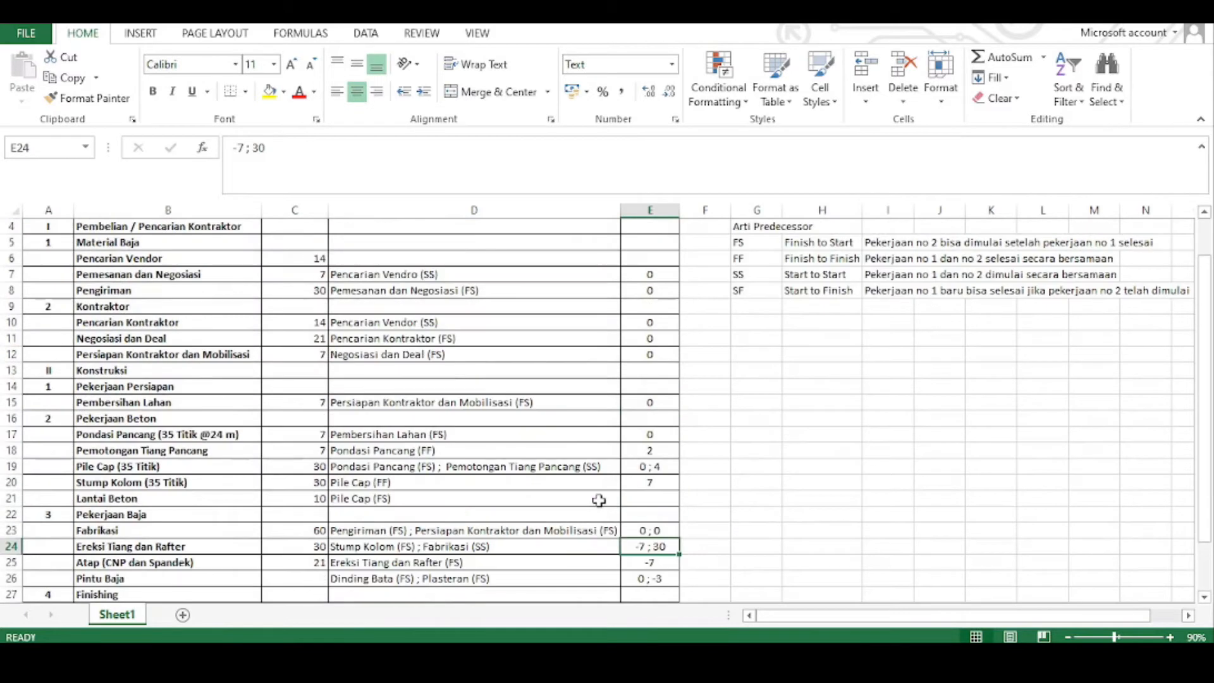
{"action": "left_click", "coordinate": [756, 488]}
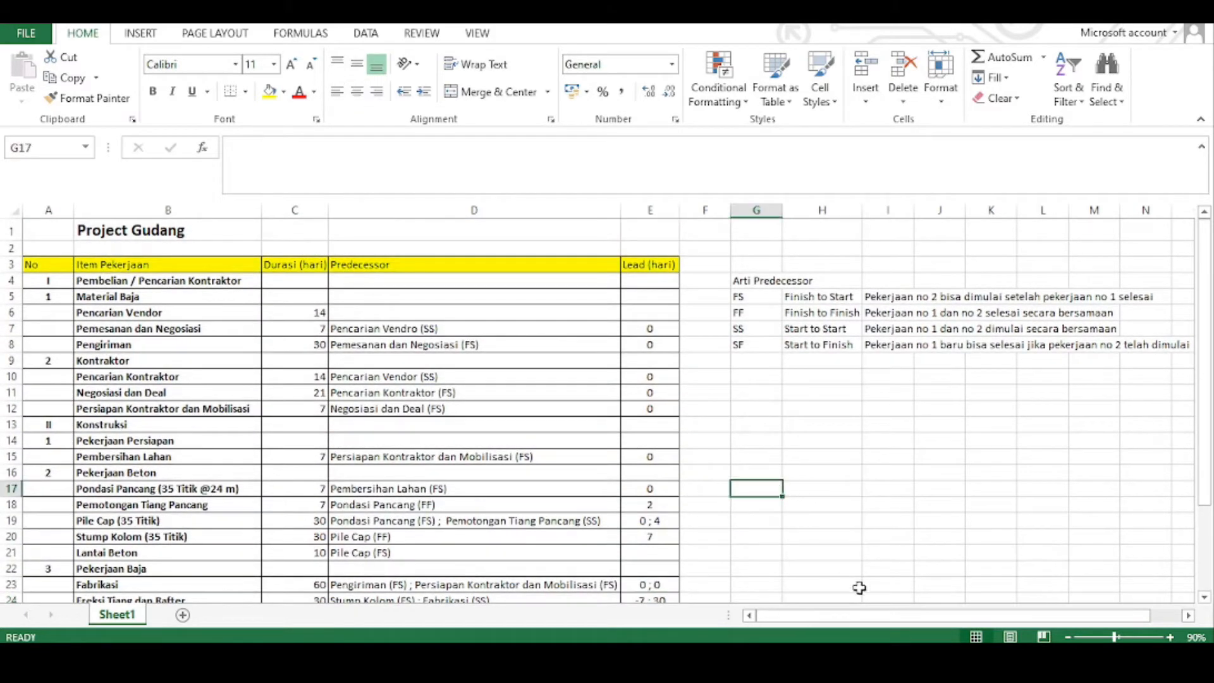
Switch to Microsoft Project and check the start date in the Schedule Pembuatan Gudang project information
{"action": "mouse_move", "coordinate": [588, 656]}
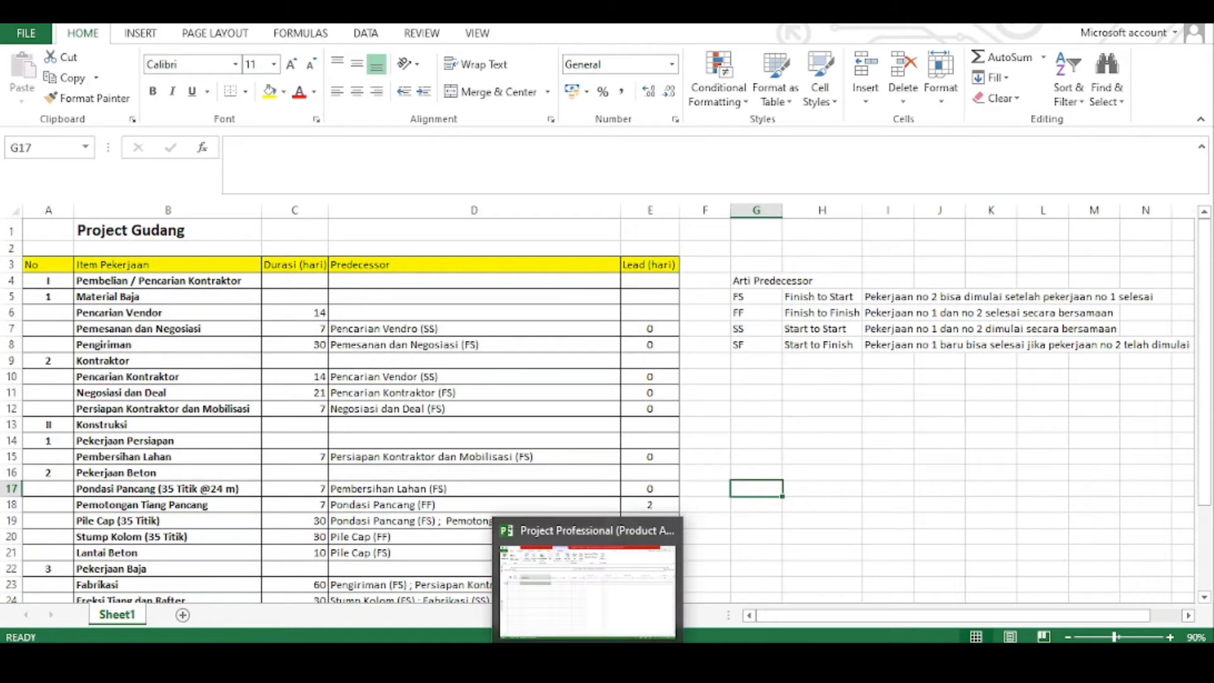
{"action": "left_click", "coordinate": [587, 656]}
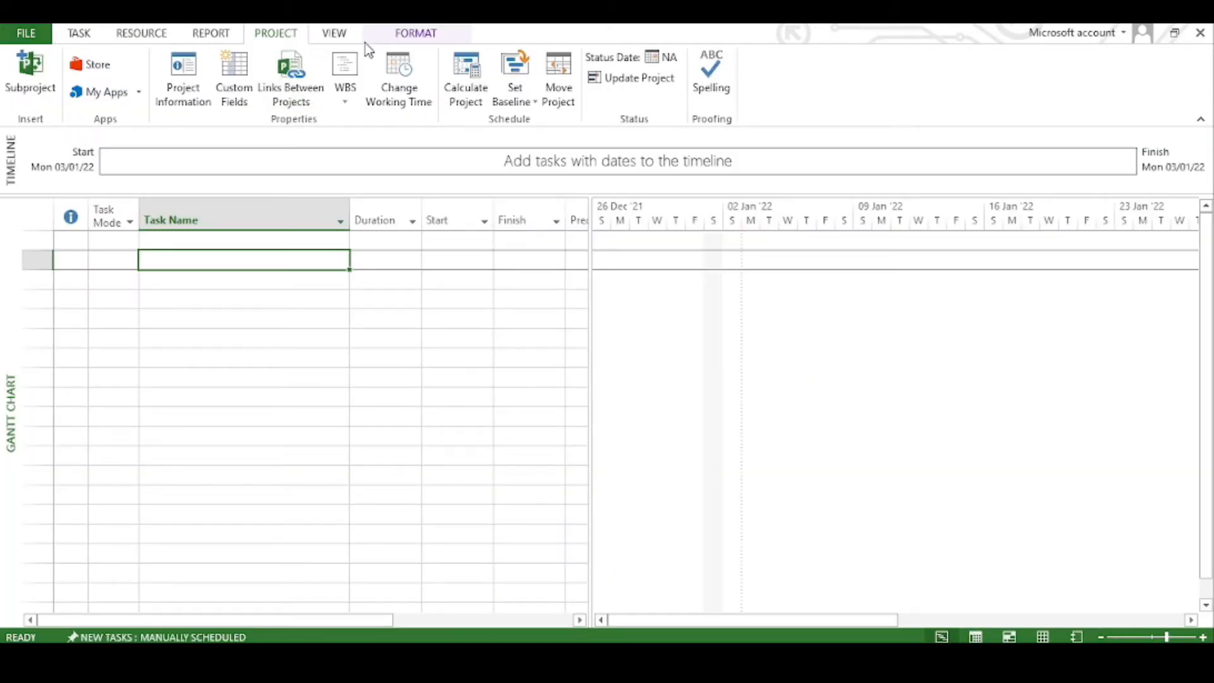
{"action": "left_click", "coordinate": [198, 101]}
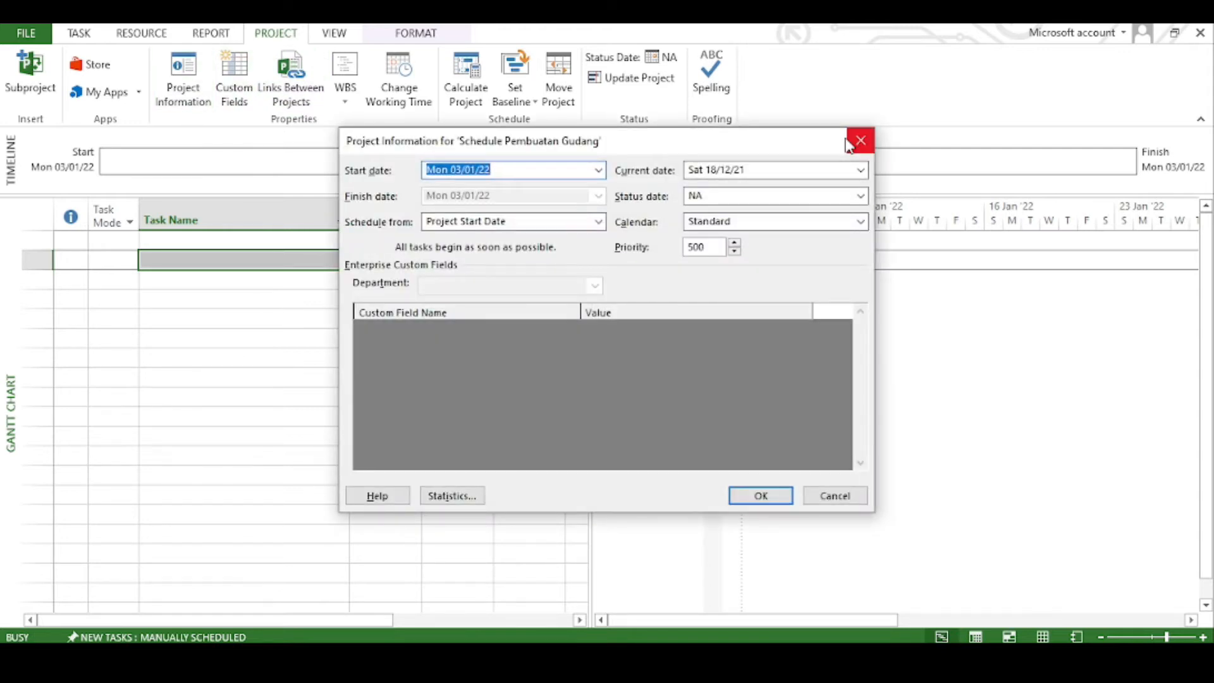
{"action": "left_click_drag", "start_coordinate": [738, 143], "coordinate": [672, 152]}
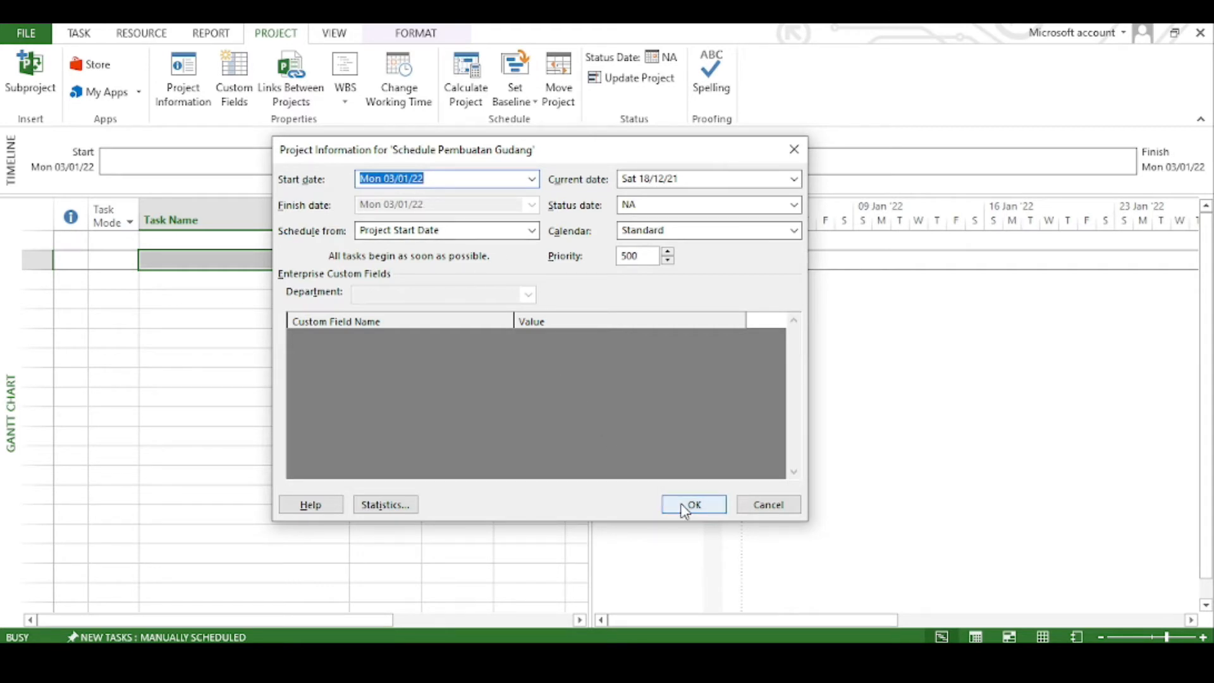
{"action": "left_click", "coordinate": [532, 179]}
{"action": "left_click", "coordinate": [532, 179]}
{"action": "left_click", "coordinate": [696, 503]}
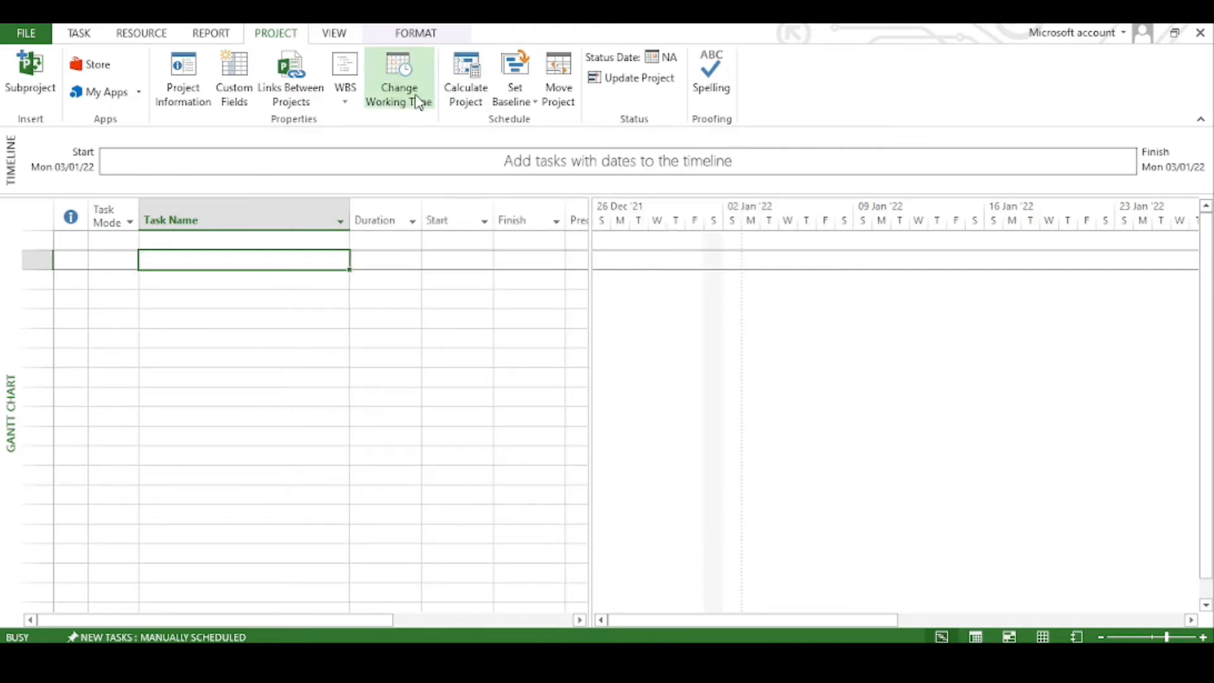
Open the working time settings and review the 2022 holiday exceptions of the Standard project calendar
{"action": "left_click", "coordinate": [417, 103]}
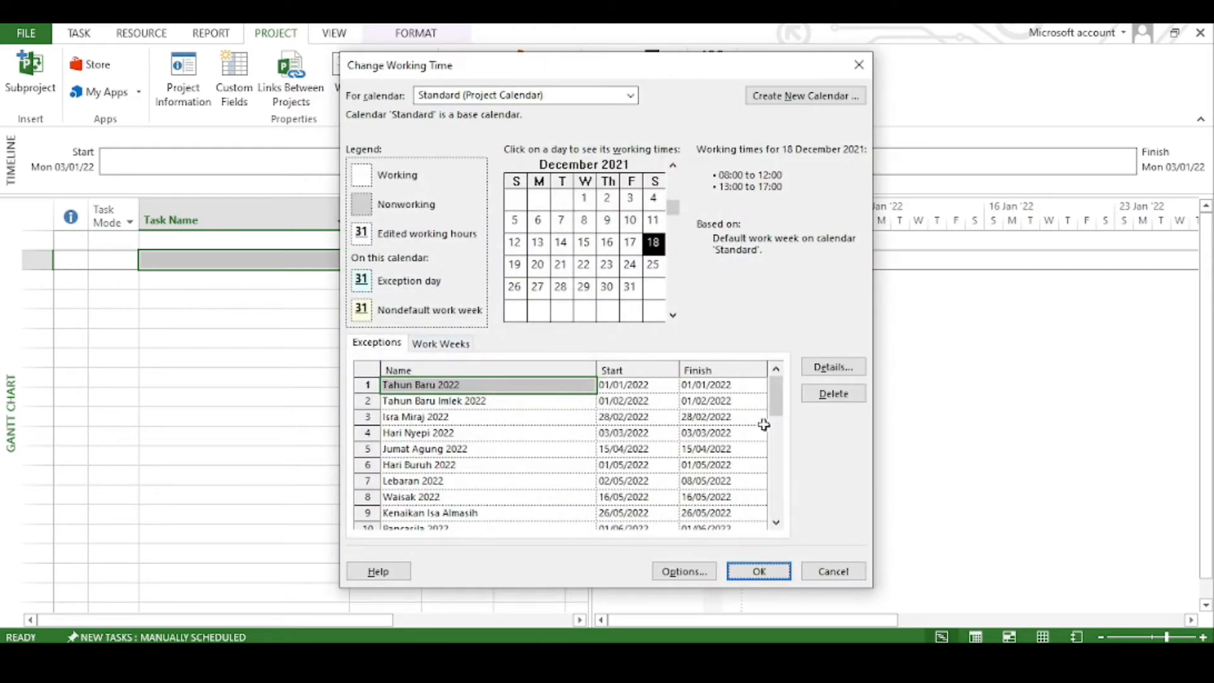
{"action": "left_click_drag", "start_coordinate": [784, 409], "coordinate": [785, 445]}
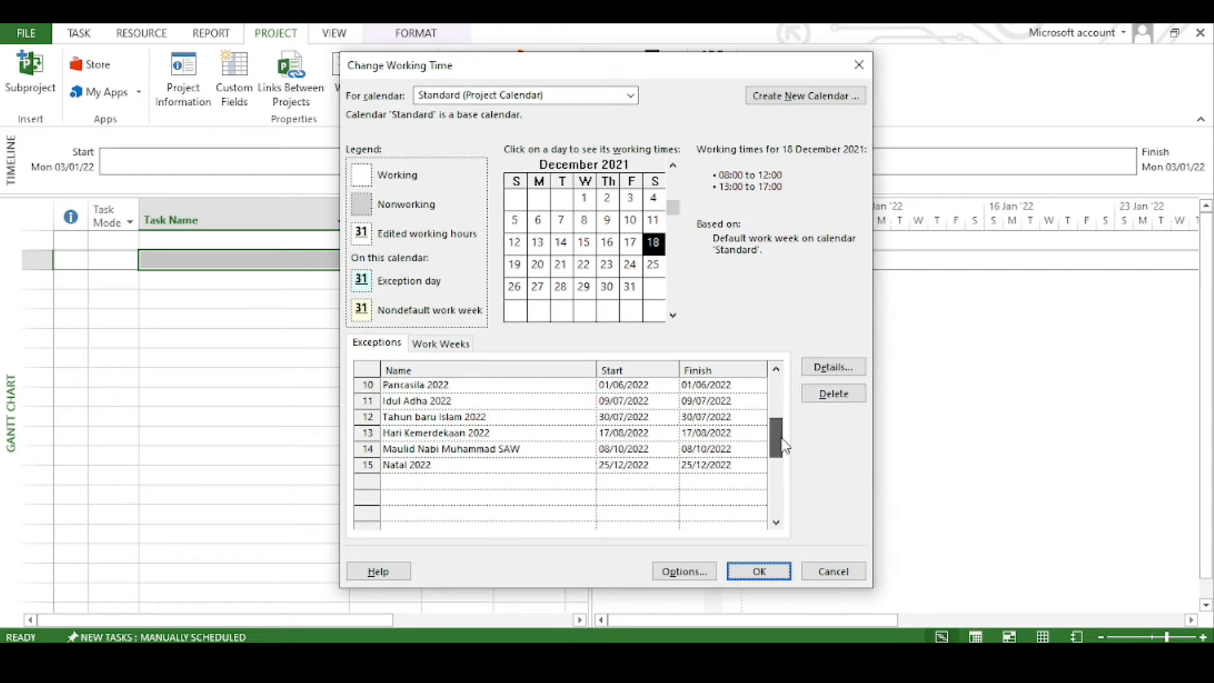
{"action": "left_click_drag", "start_coordinate": [784, 446], "coordinate": [783, 392]}
Review the default work week's Saturday and Sunday working times, try the nonworking option for Sunday, and discard the change
{"action": "left_click", "coordinate": [440, 343]}
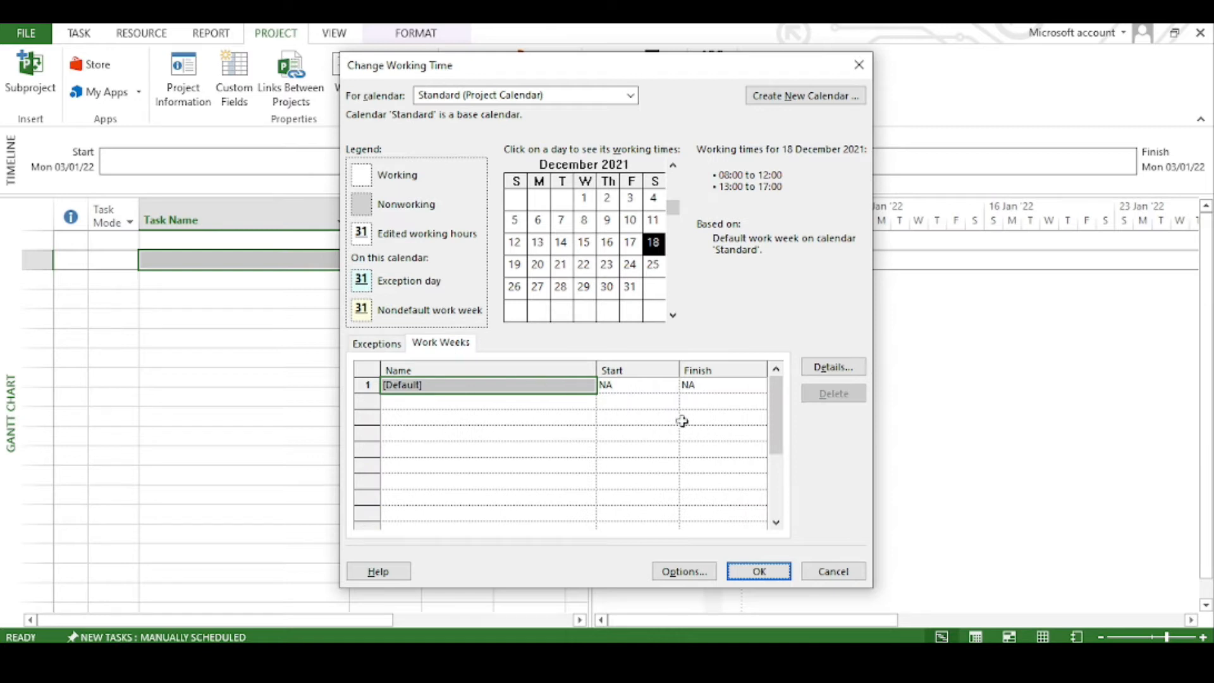
{"action": "left_click", "coordinate": [836, 369]}
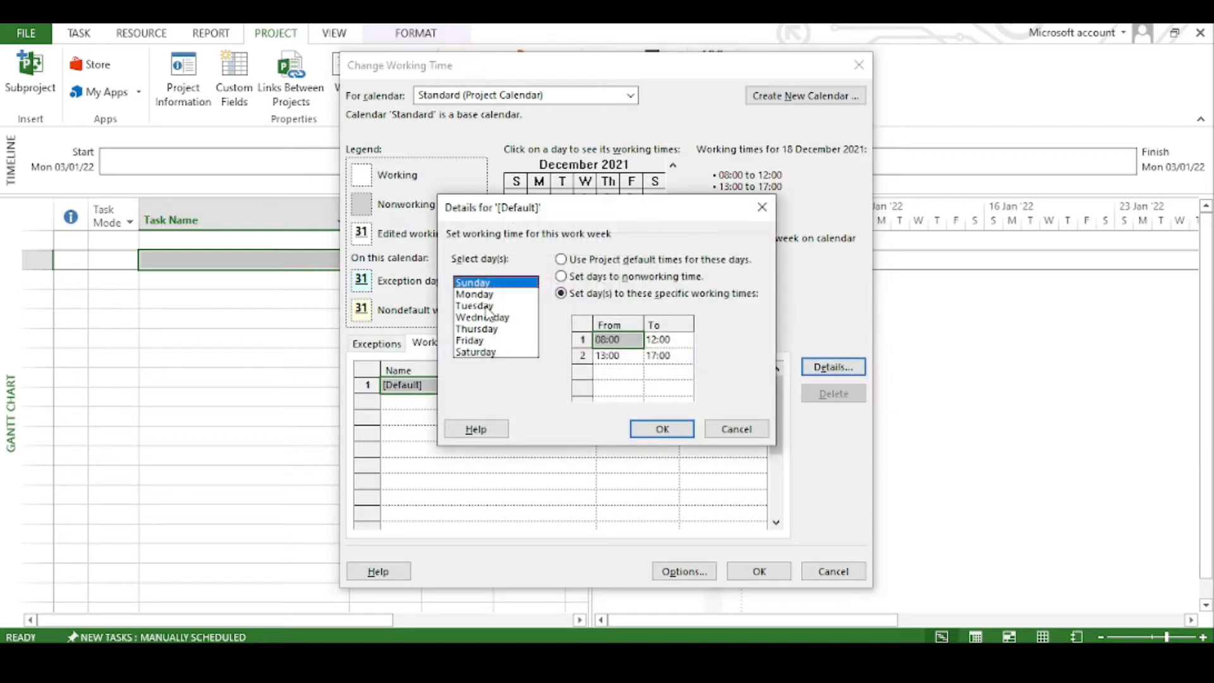
{"action": "left_click", "coordinate": [498, 353]}
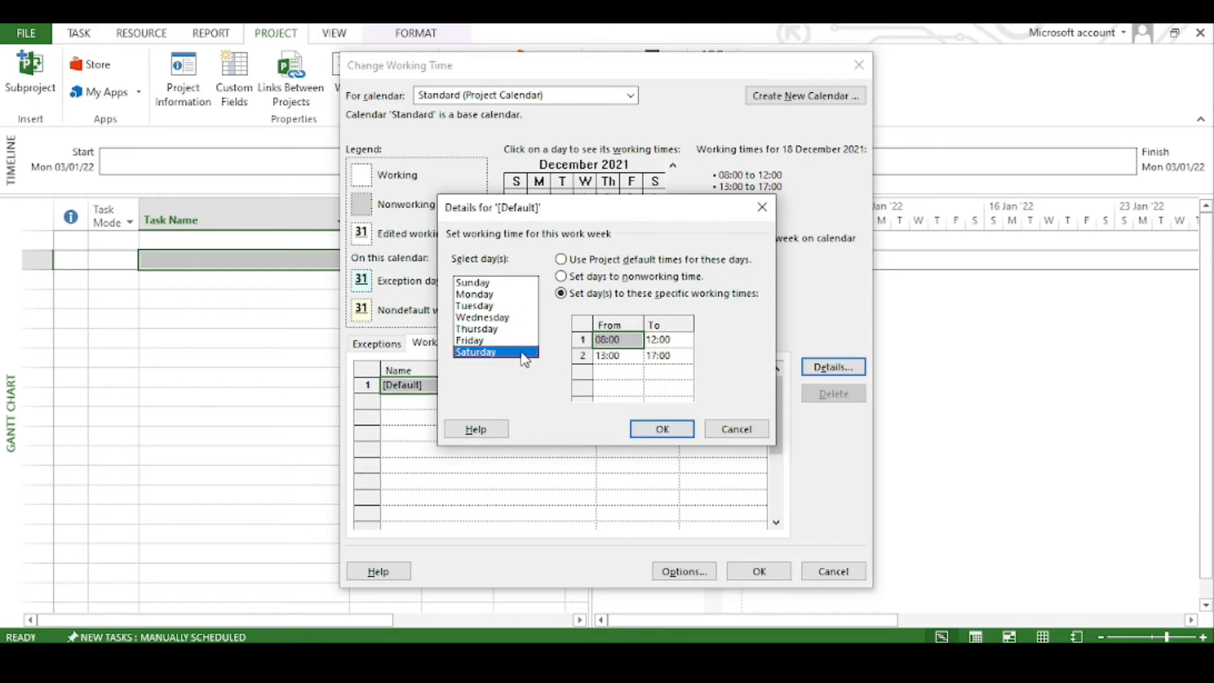
{"action": "left_click", "coordinate": [474, 282]}
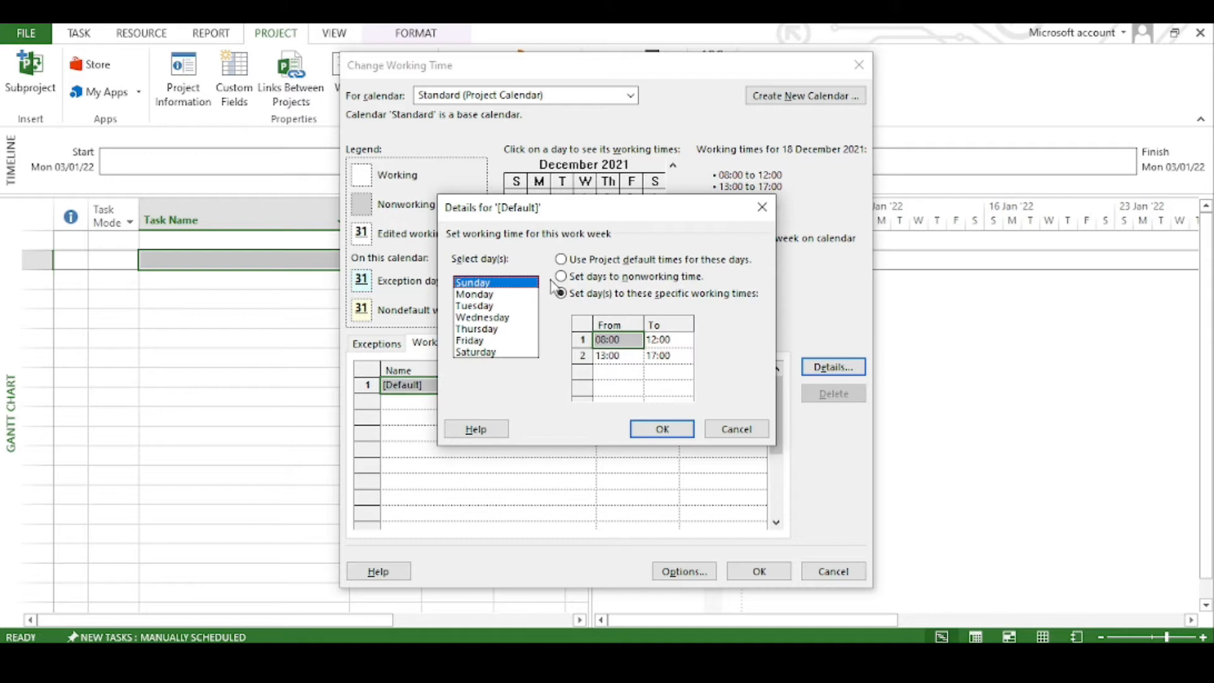
{"action": "left_click", "coordinate": [594, 278]}
{"action": "left_click", "coordinate": [591, 296]}
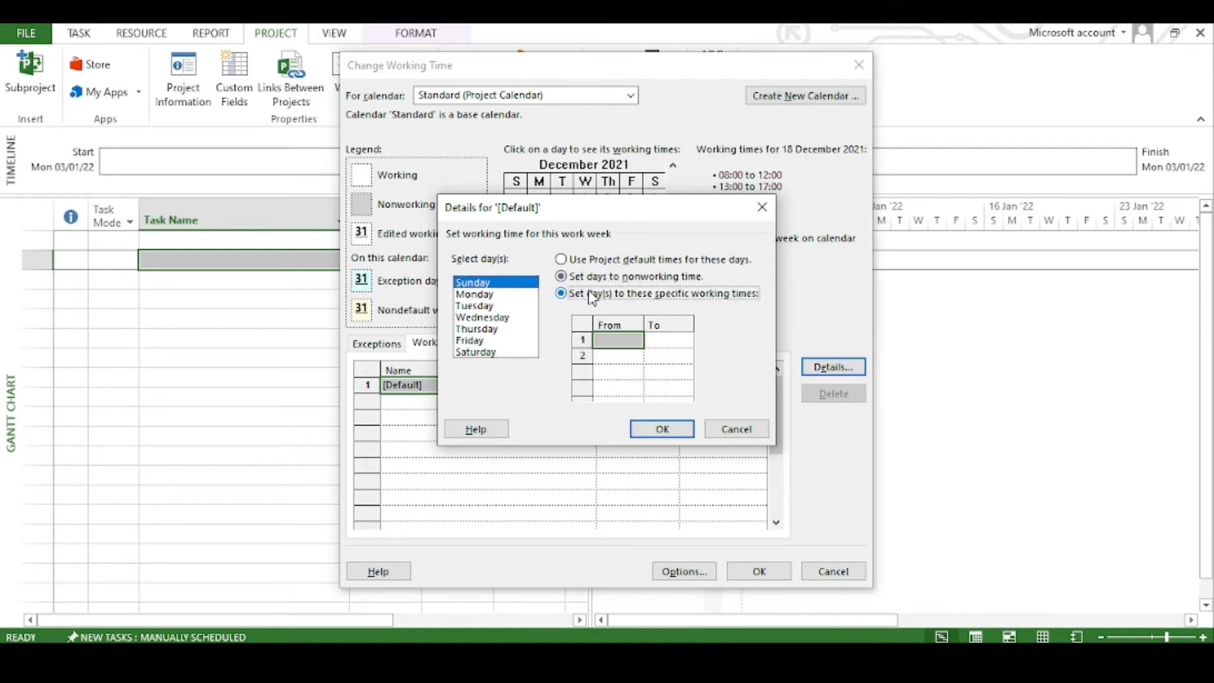
{"action": "left_click", "coordinate": [738, 429]}
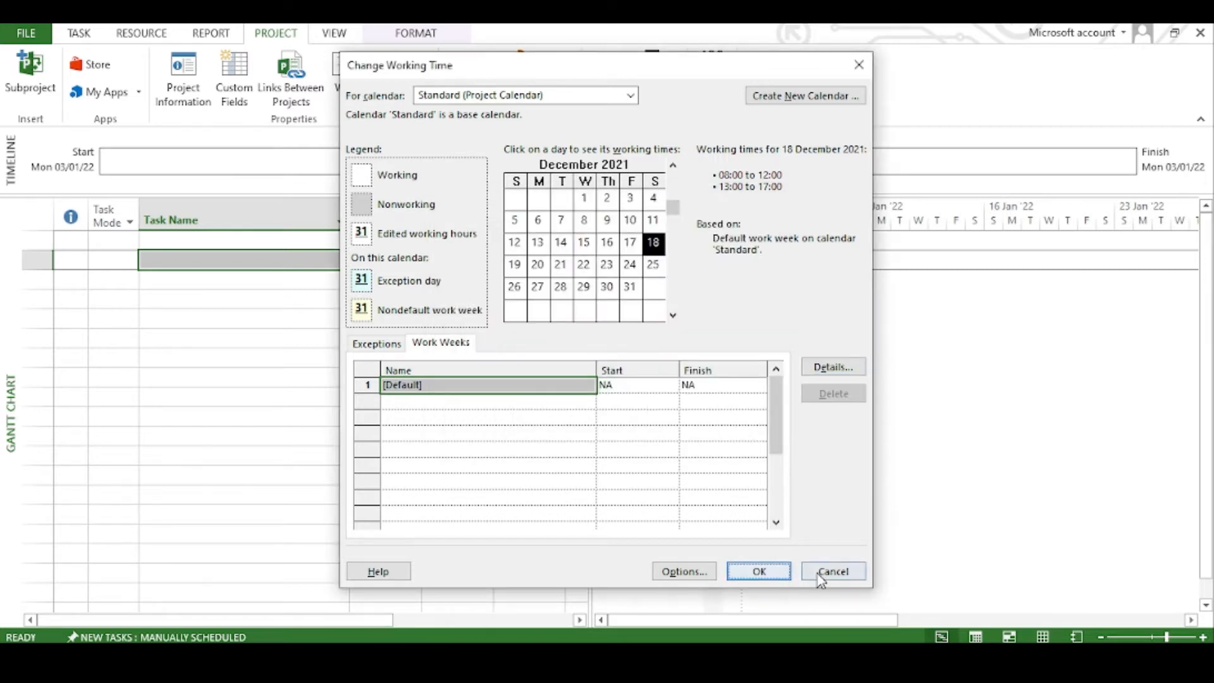
{"action": "left_click", "coordinate": [783, 569]}
Arrange the Microsoft Project window and the Excel window with the Project Gudang list side by side
{"action": "left_click", "coordinate": [405, 416]}
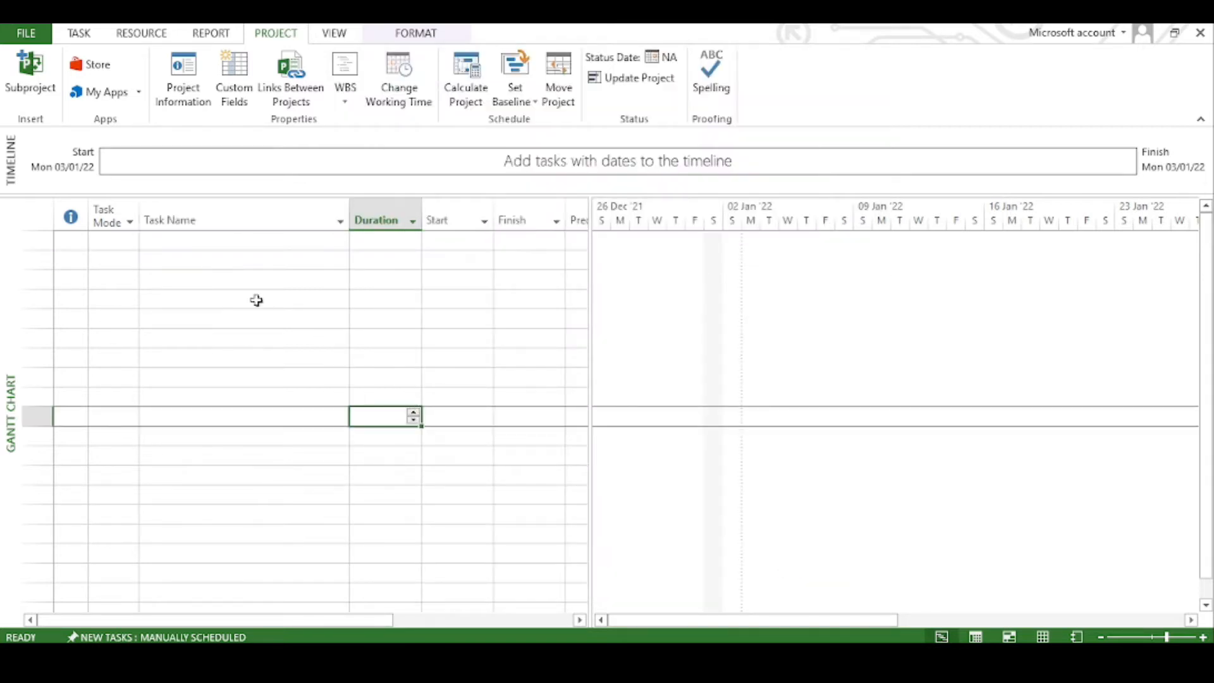
{"action": "left_click", "coordinate": [263, 299]}
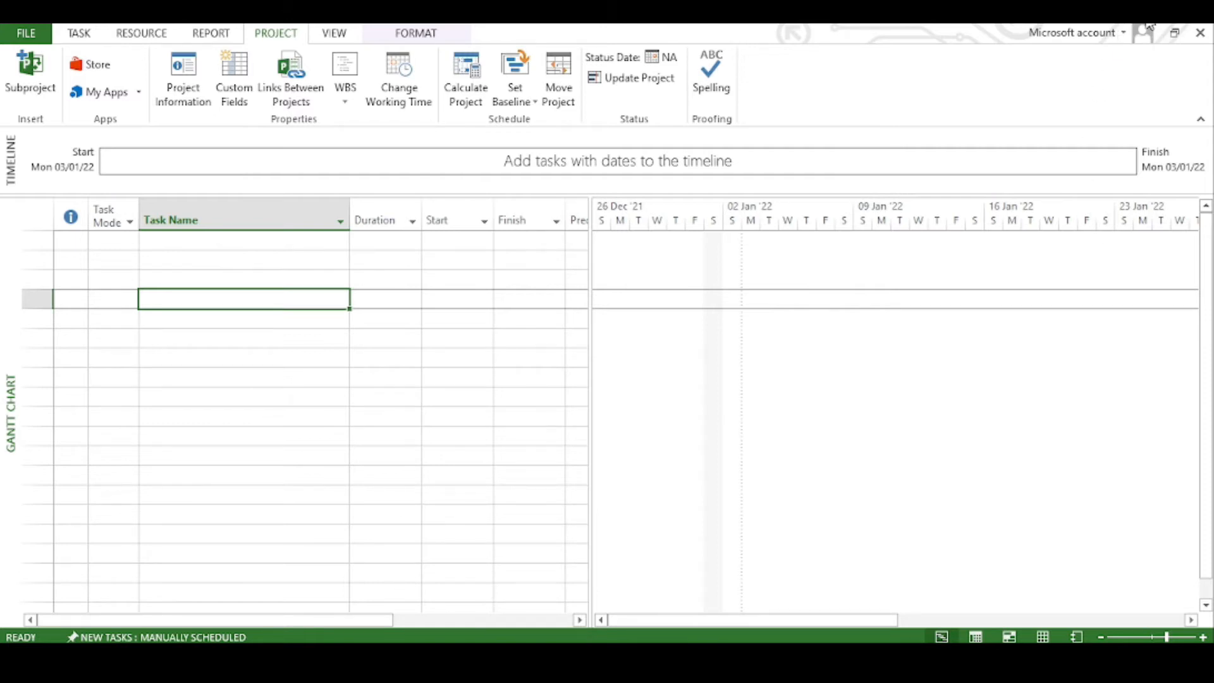
{"action": "left_click", "coordinate": [1174, 31]}
{"action": "key", "text": "alt+Tab"}
{"action": "key", "text": "super+Right"}
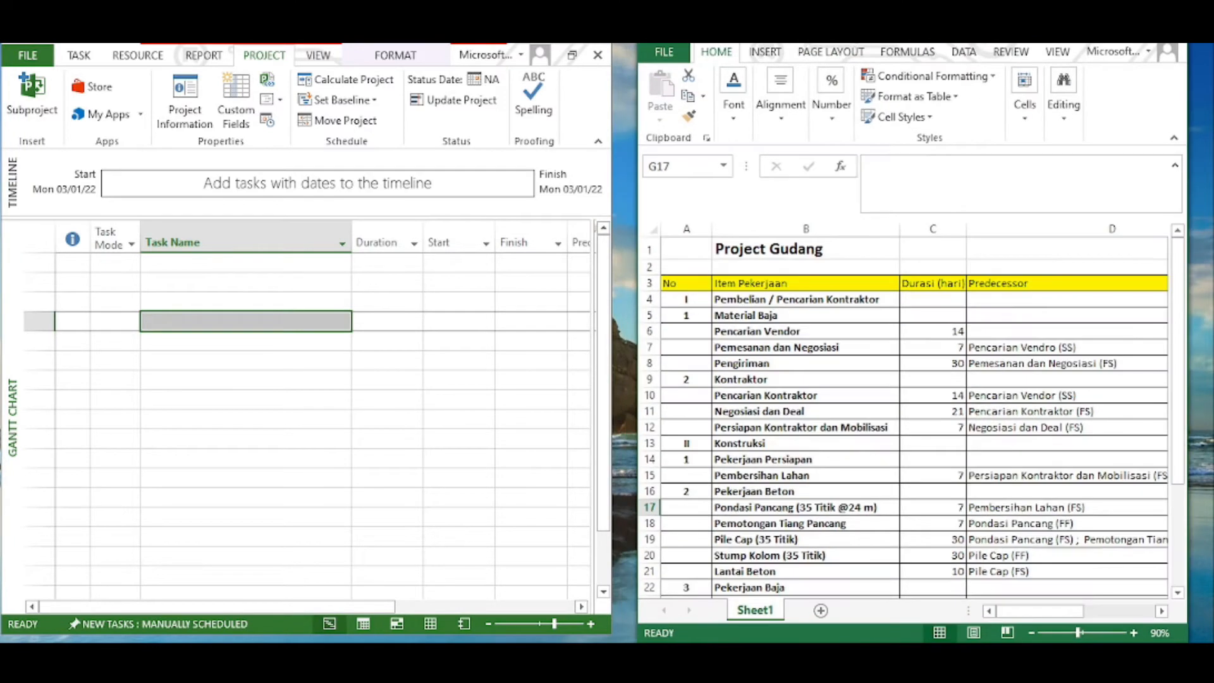
Enter the Excel work items as task names, from Pembelian / Pencarian Kontraktor to Lampu Penerangan, and compare them with the source list
{"action": "left_click", "coordinate": [211, 264]}
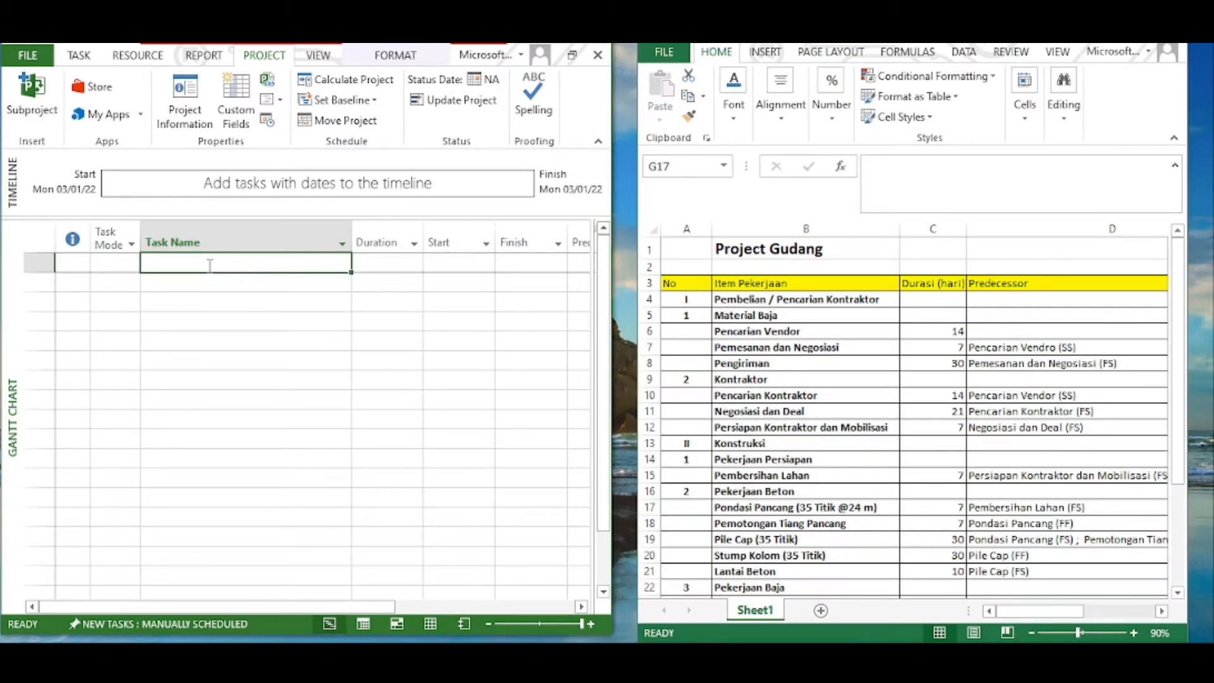
{"action": "scroll", "coordinate": [793, 405], "scroll_direction": "down", "scroll_amount": 6}
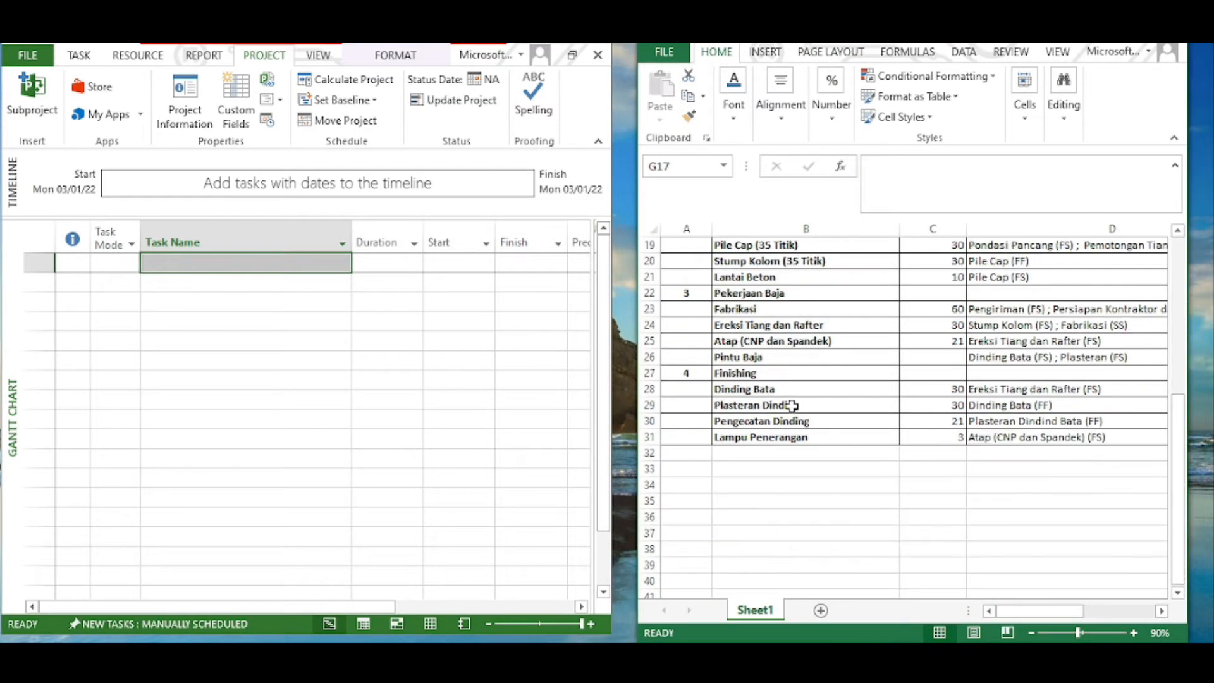
{"action": "scroll", "coordinate": [765, 442], "scroll_direction": "up", "scroll_amount": 6}
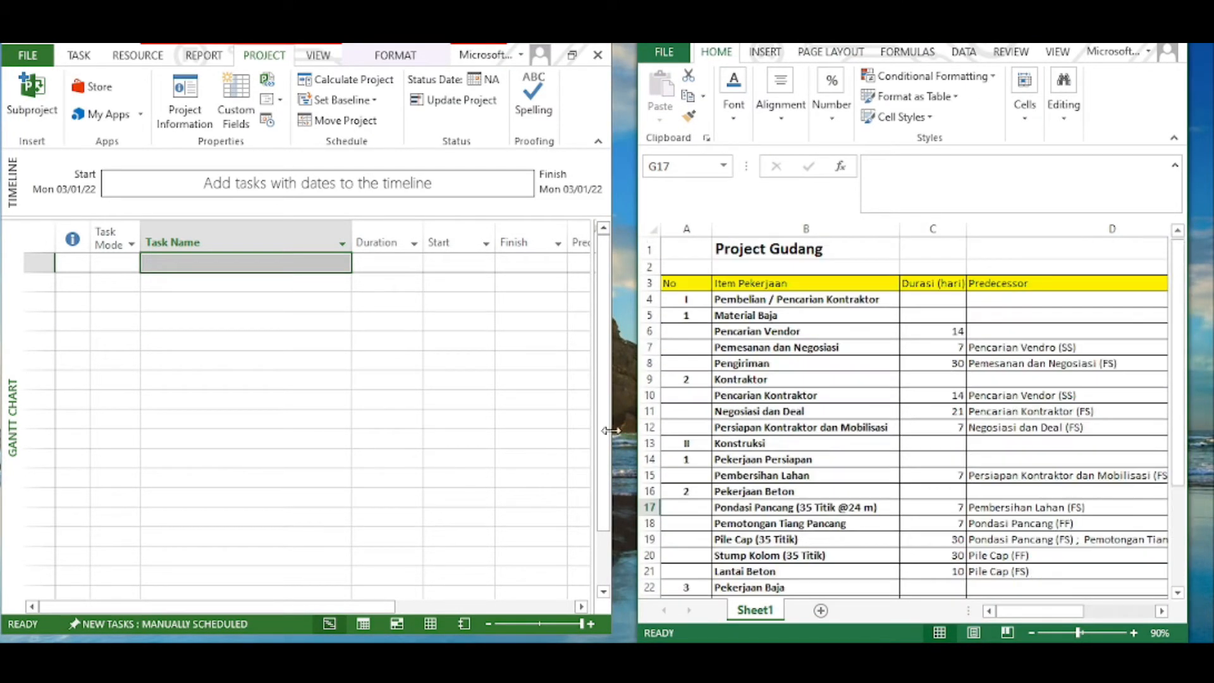
{"action": "left_click", "coordinate": [177, 265]}
{"action": "type", "text": "Pembelian / Pencarian Kontraktor"}
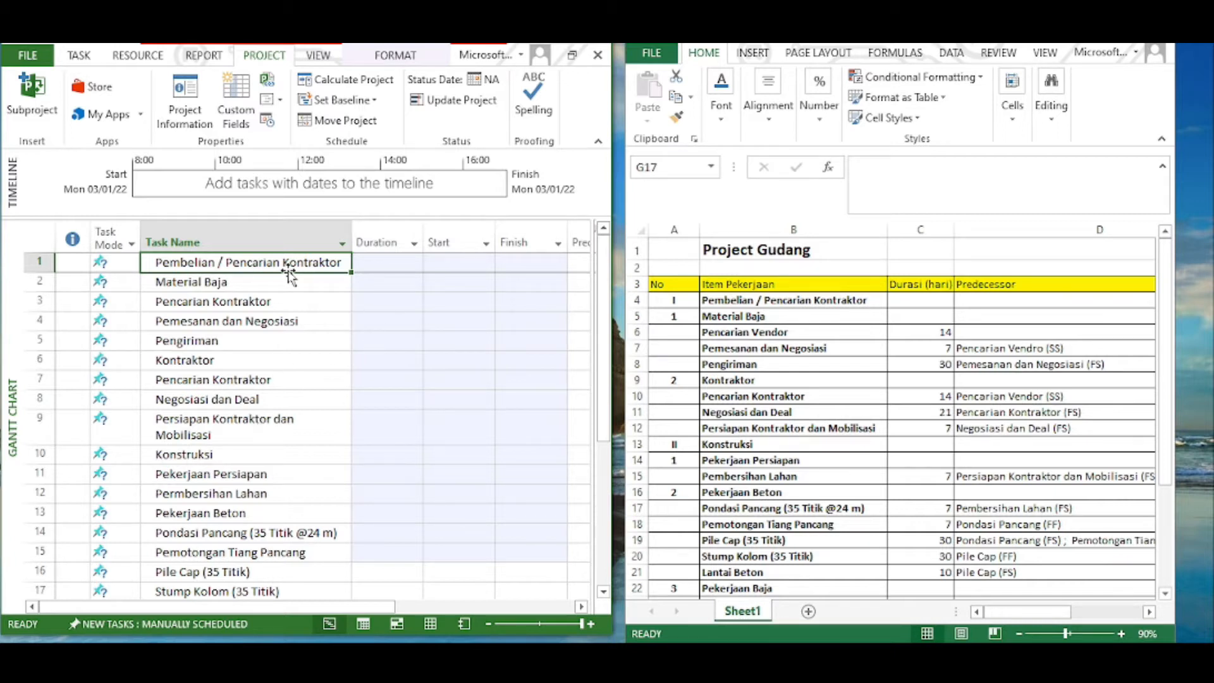
{"action": "left_click", "coordinate": [778, 313]}
{"action": "scroll", "coordinate": [781, 409], "scroll_direction": "down", "scroll_amount": 4}
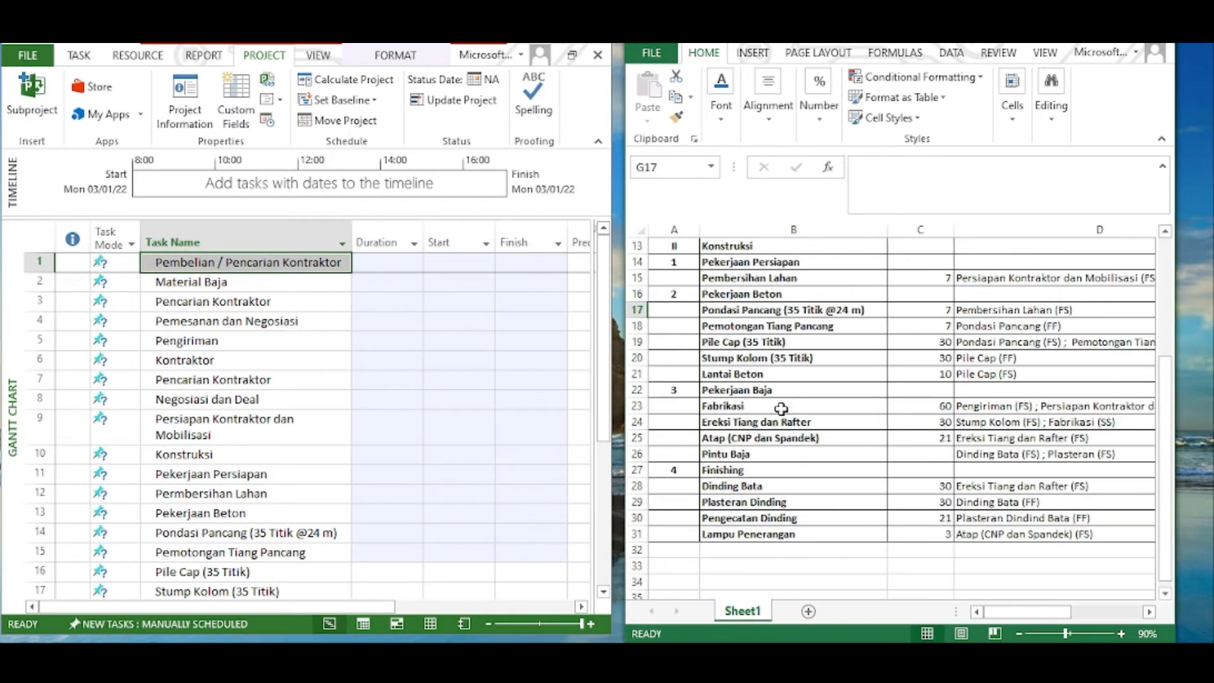
{"action": "scroll", "coordinate": [781, 409], "scroll_direction": "up", "scroll_amount": 4}
{"action": "left_click", "coordinate": [260, 363]}
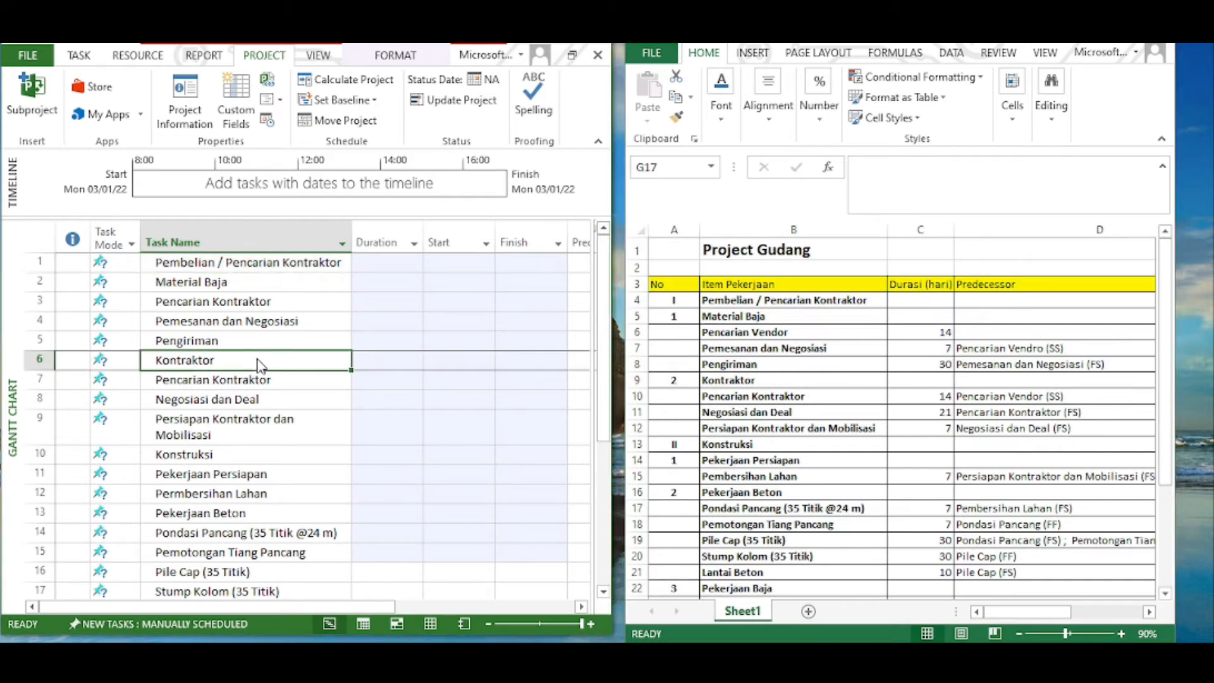
{"action": "left_click", "coordinate": [222, 313]}
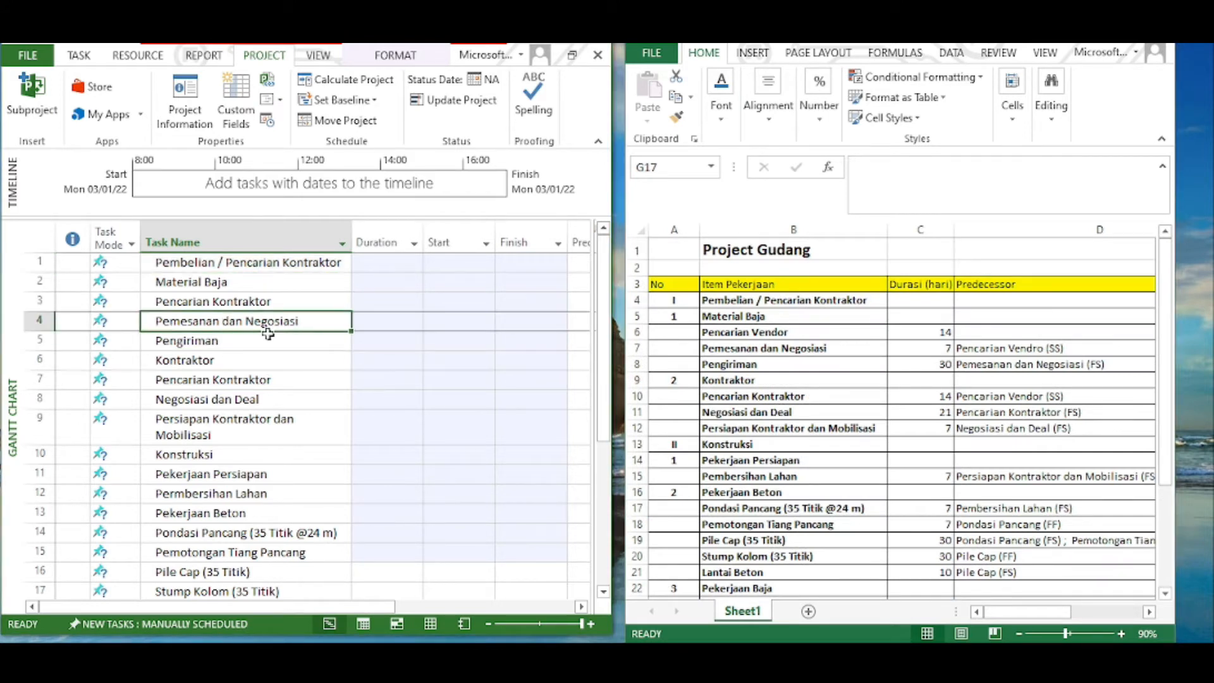
Set the task mode of Pembelian / Pencarian Kontraktor to Auto Scheduled
{"action": "left_click", "coordinate": [114, 301]}
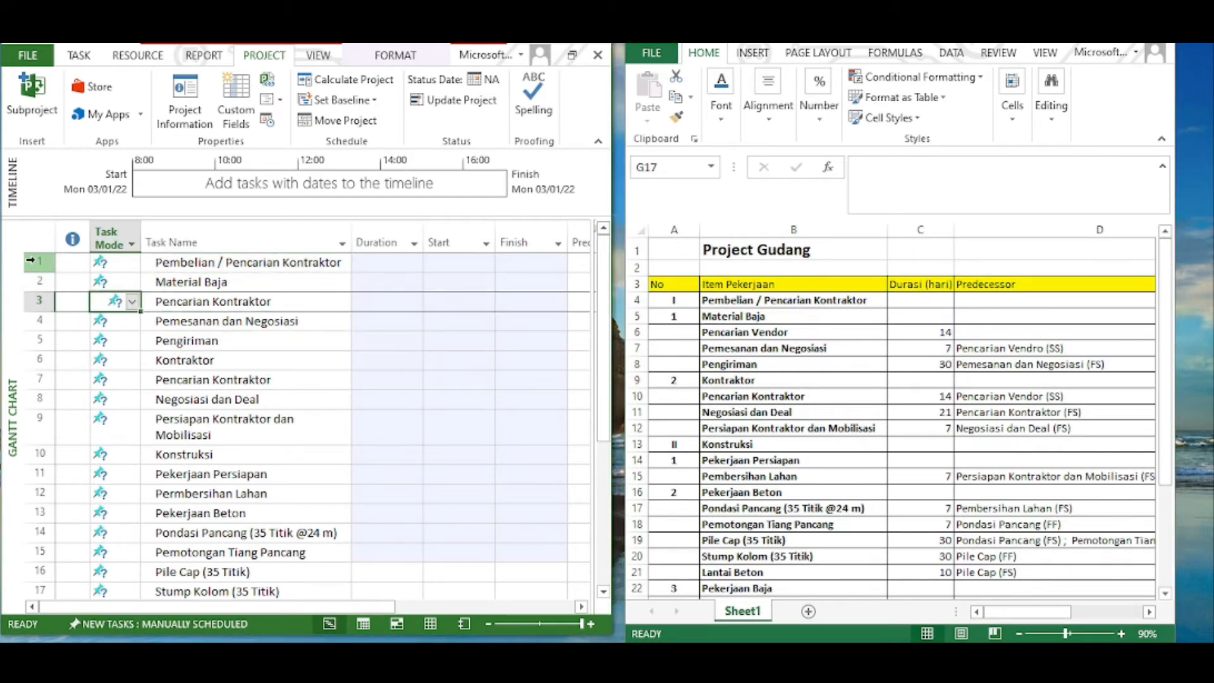
{"action": "left_click", "coordinate": [111, 262]}
{"action": "left_click", "coordinate": [132, 262]}
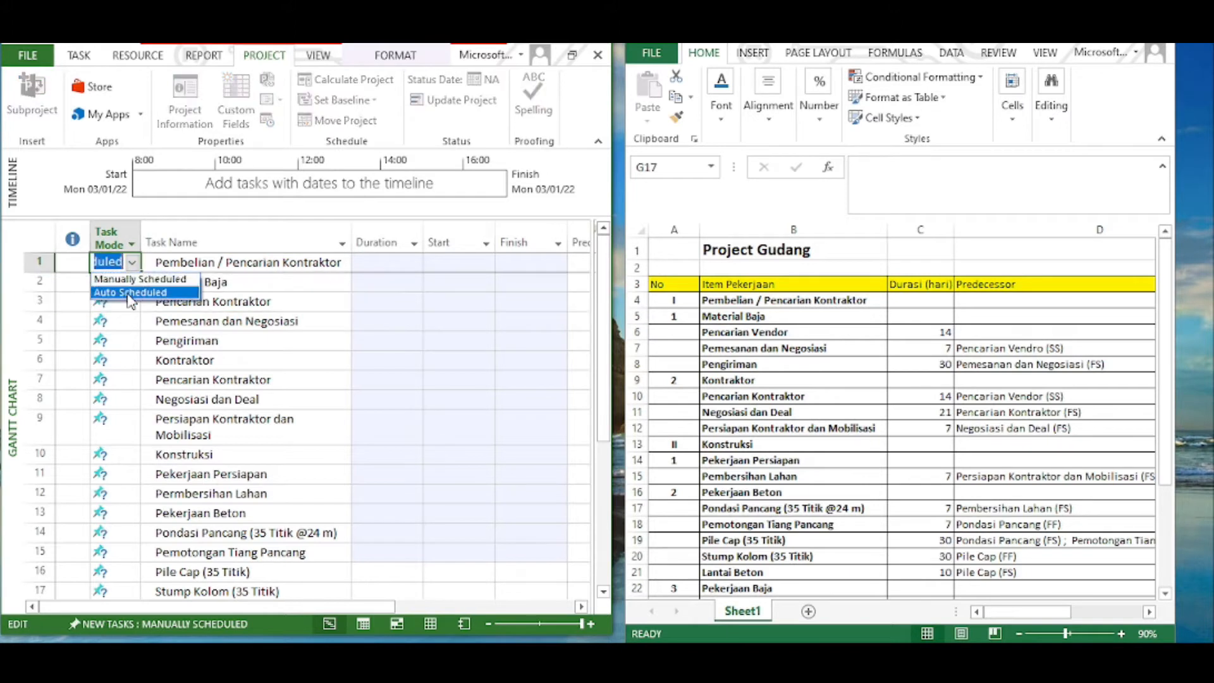
{"action": "left_click", "coordinate": [128, 293]}
{"action": "left_click", "coordinate": [138, 318]}
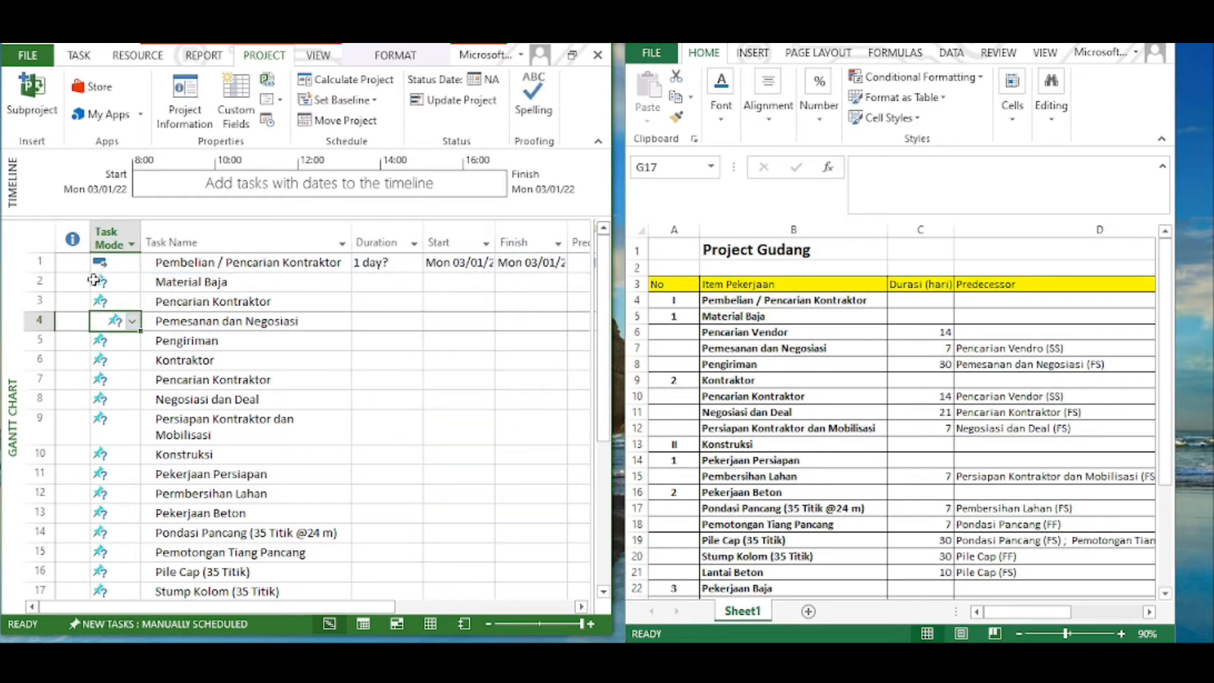
Switch all remaining tasks, from Material Baja to Lampu Penerangan, to auto scheduling together
{"action": "left_click_drag", "start_coordinate": [39, 280], "coordinate": [99, 320]}
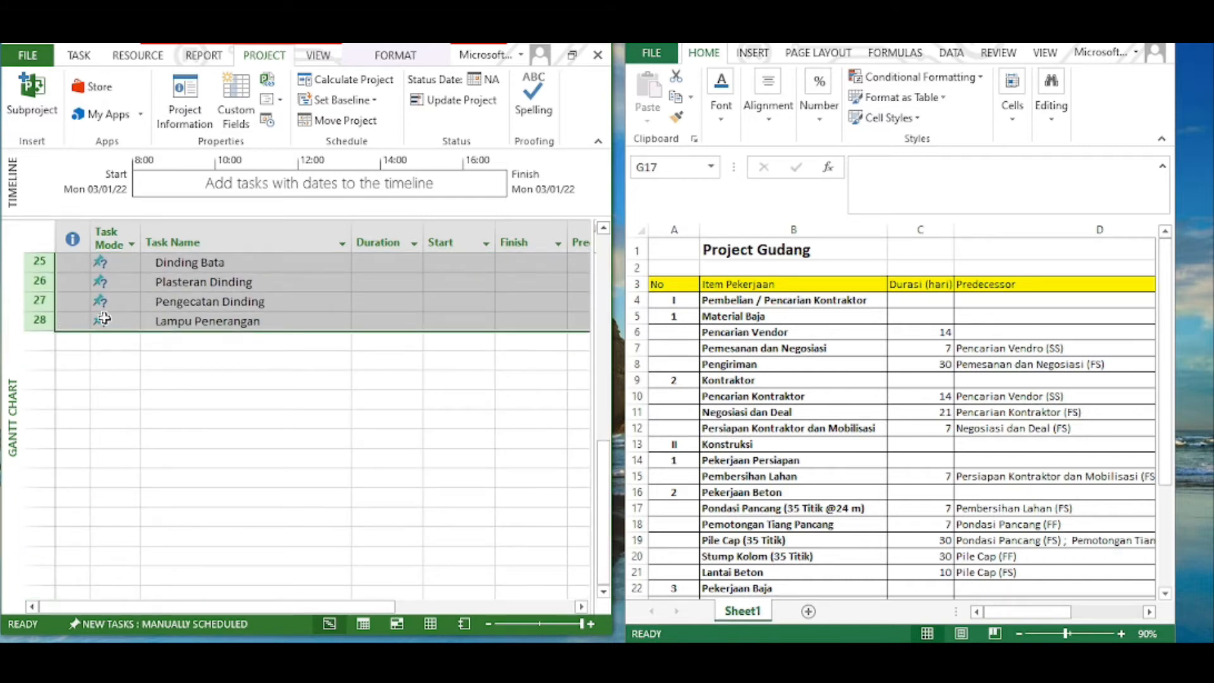
{"action": "right_click", "coordinate": [99, 320]}
{"action": "left_click", "coordinate": [165, 499]}
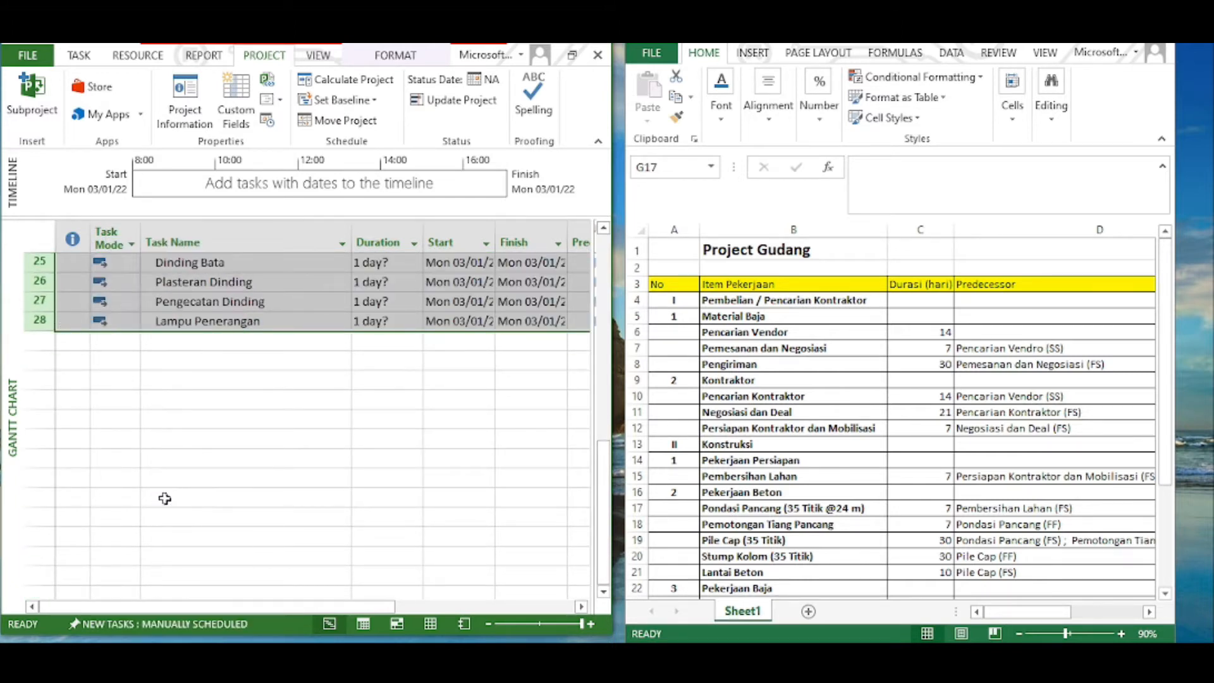
{"action": "scroll", "coordinate": [209, 480], "scroll_direction": "up", "scroll_amount": 8}
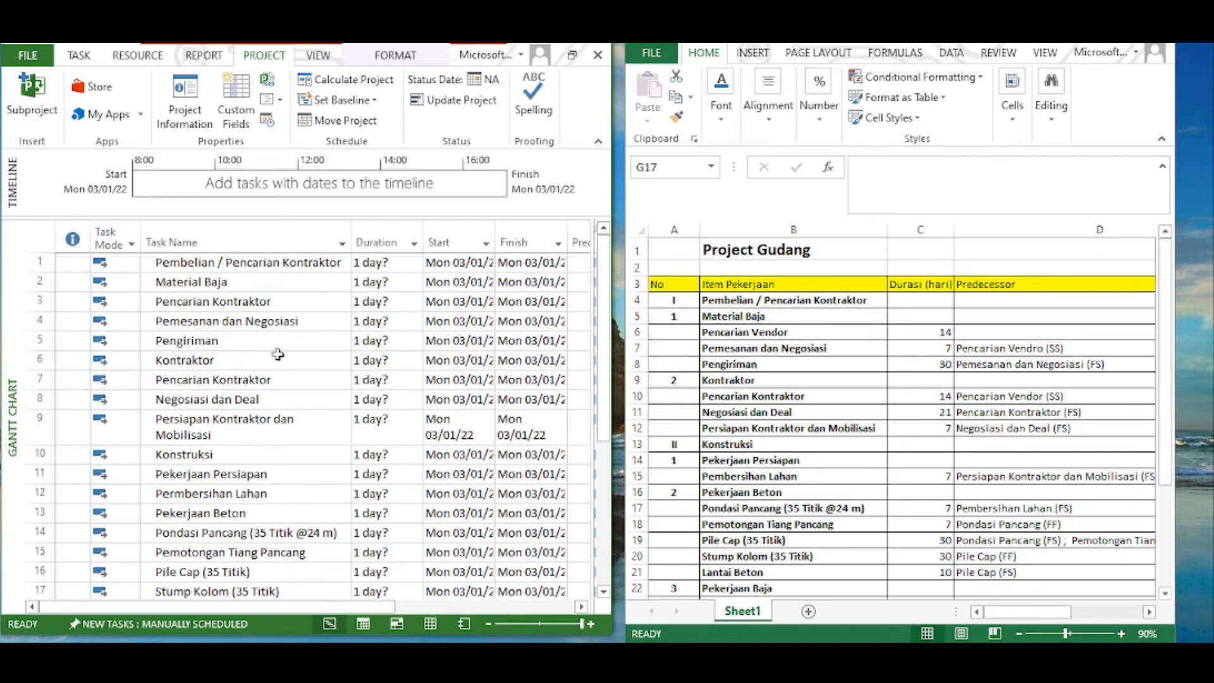
{"action": "left_click", "coordinate": [279, 354]}
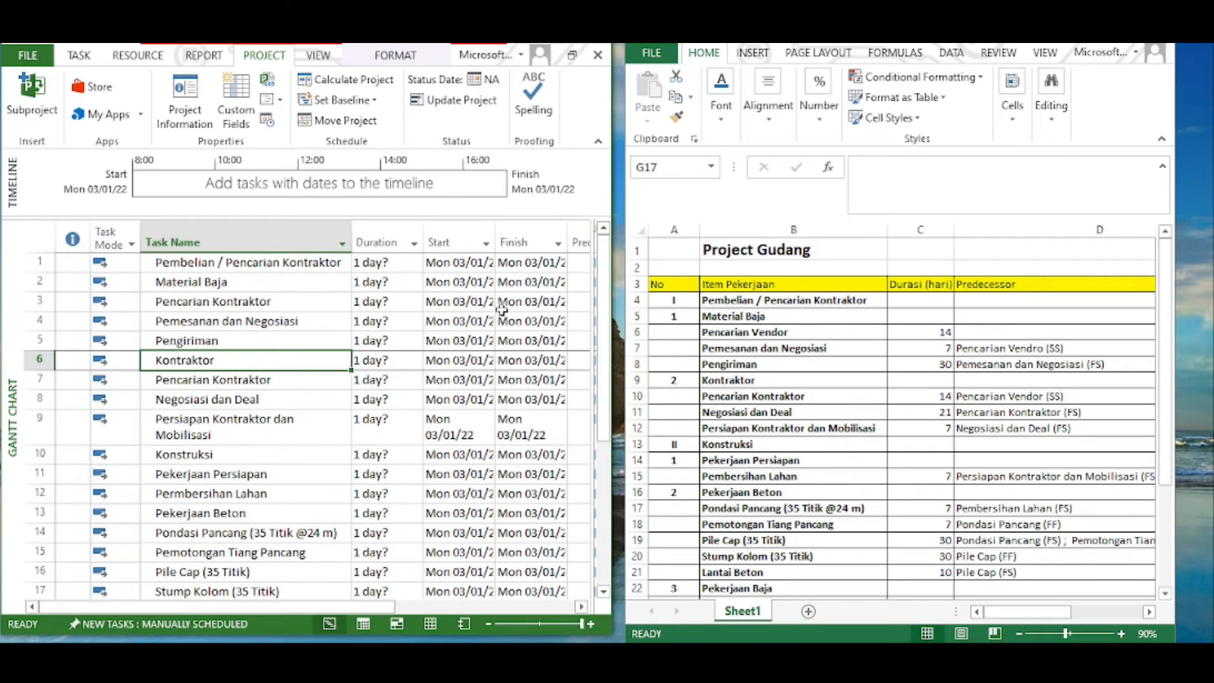
Insert an Auto Scheduled task named Mulai above Pembelian / Pencarian Kontraktor
{"action": "left_click", "coordinate": [225, 283]}
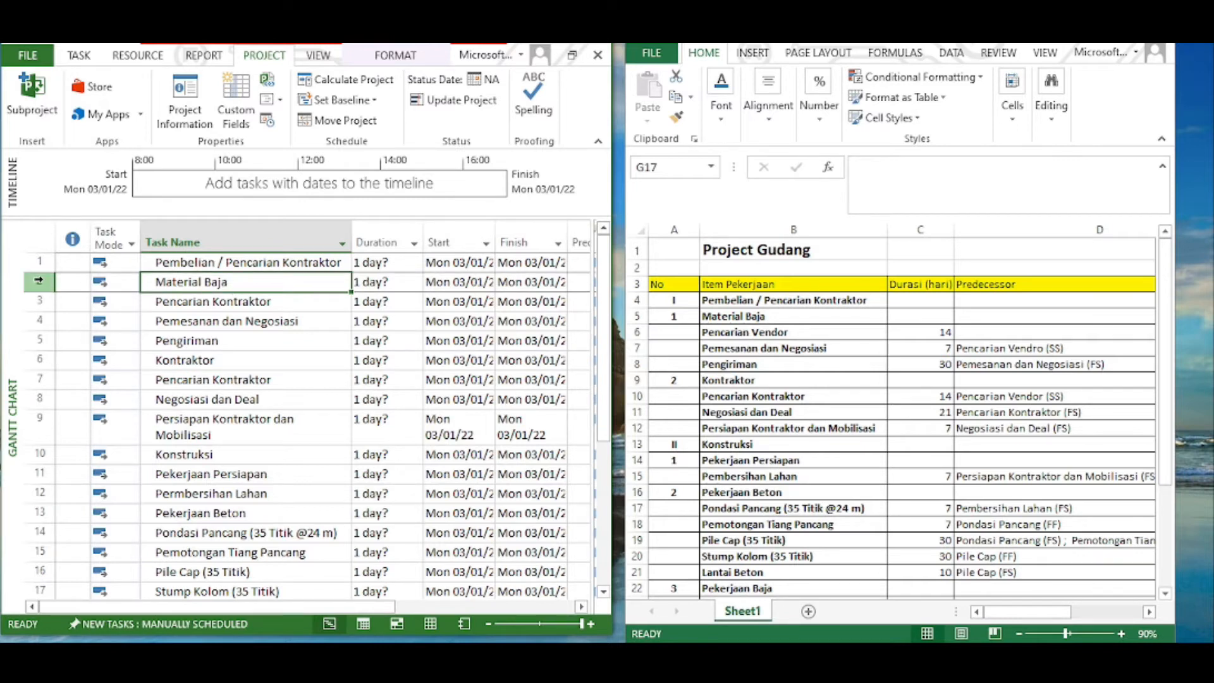
{"action": "left_click", "coordinate": [37, 261]}
{"action": "right_click", "coordinate": [37, 261]}
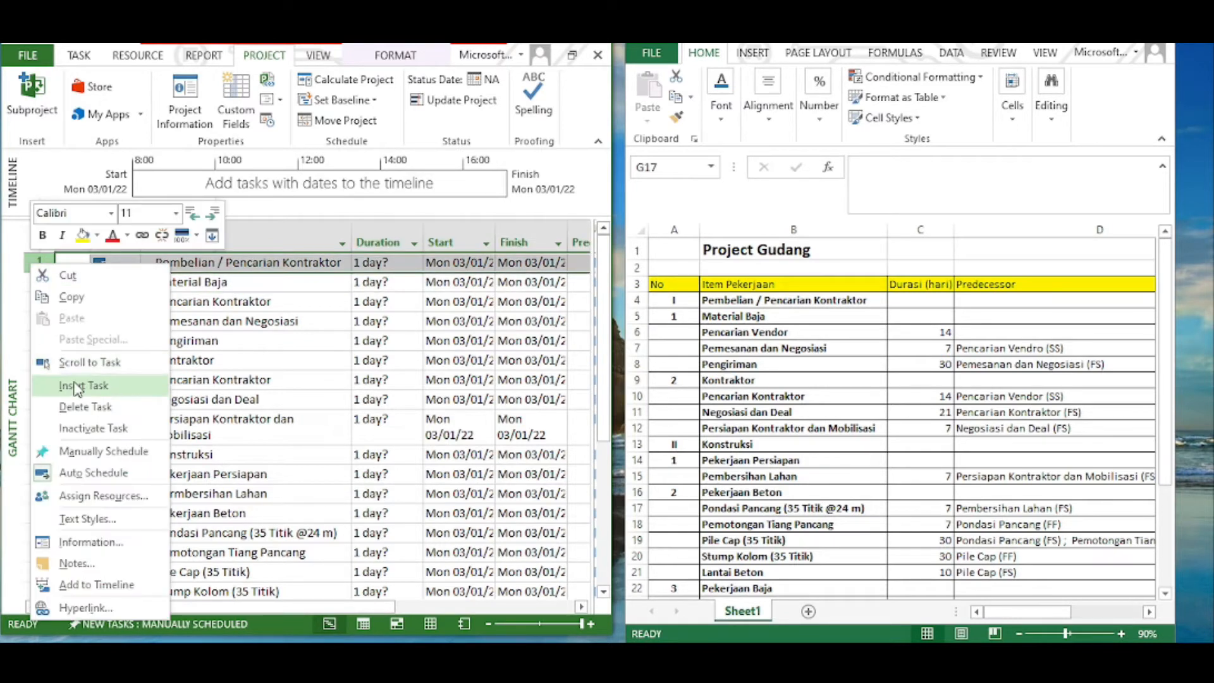
{"action": "left_click", "coordinate": [94, 383]}
{"action": "left_click", "coordinate": [126, 265]}
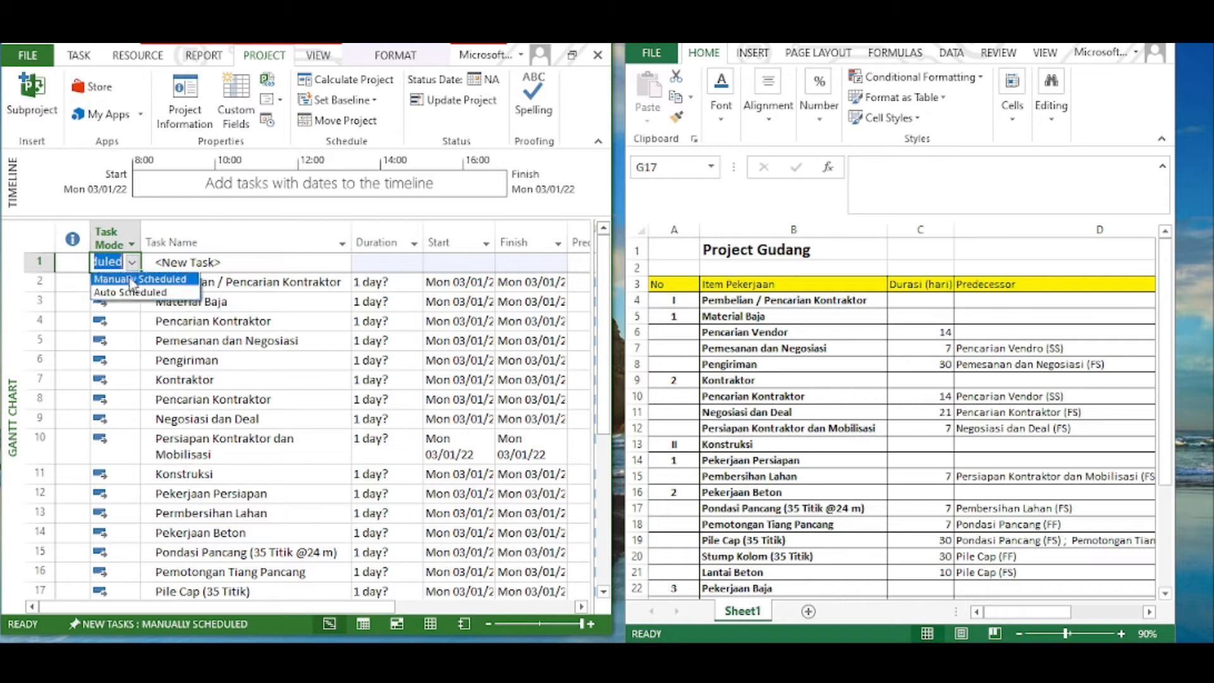
{"action": "left_click", "coordinate": [130, 292]}
{"action": "left_click", "coordinate": [198, 264]}
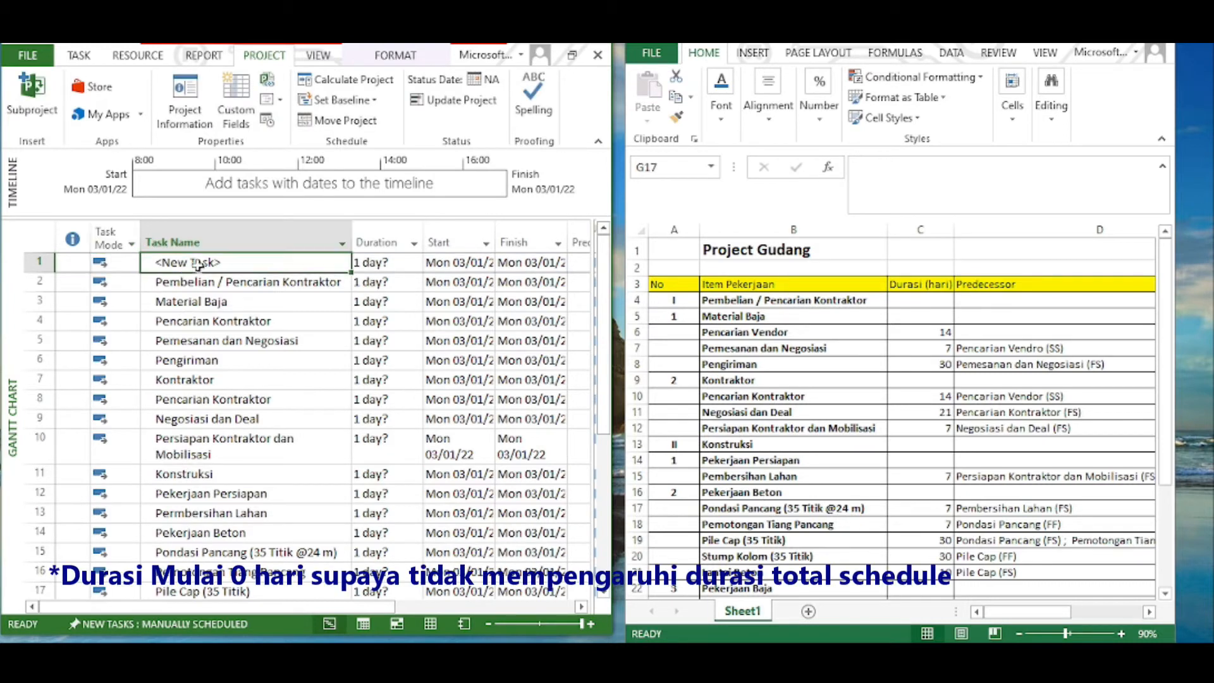
{"action": "type", "text": "Mulai"}
{"action": "key", "text": "Return"}
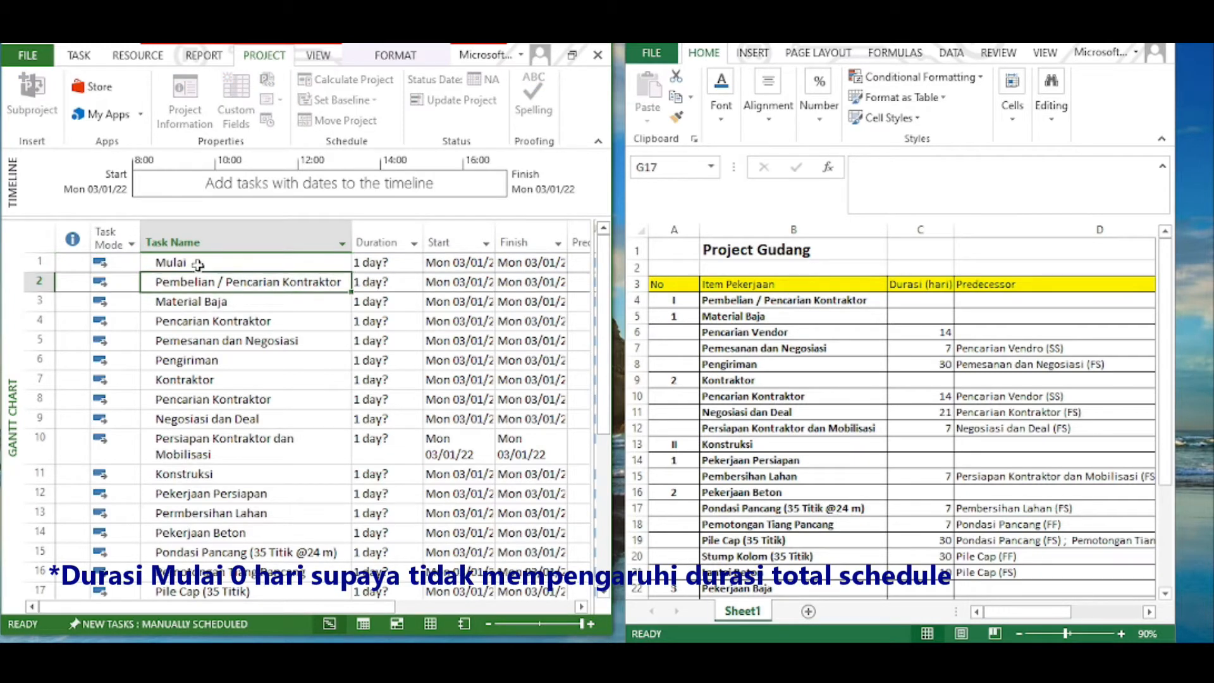
Set the duration of the Mulai task to 0 days
{"action": "left_click", "coordinate": [371, 263]}
{"action": "type", "text": "0"}
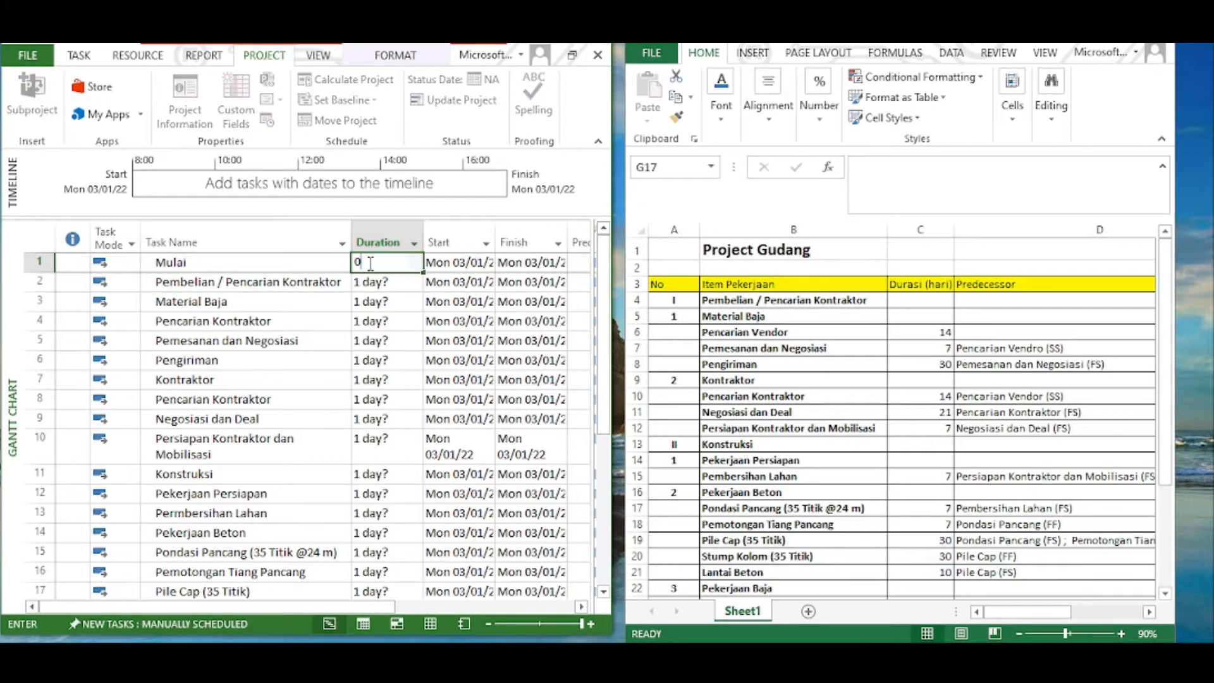
{"action": "key", "text": "Return"}
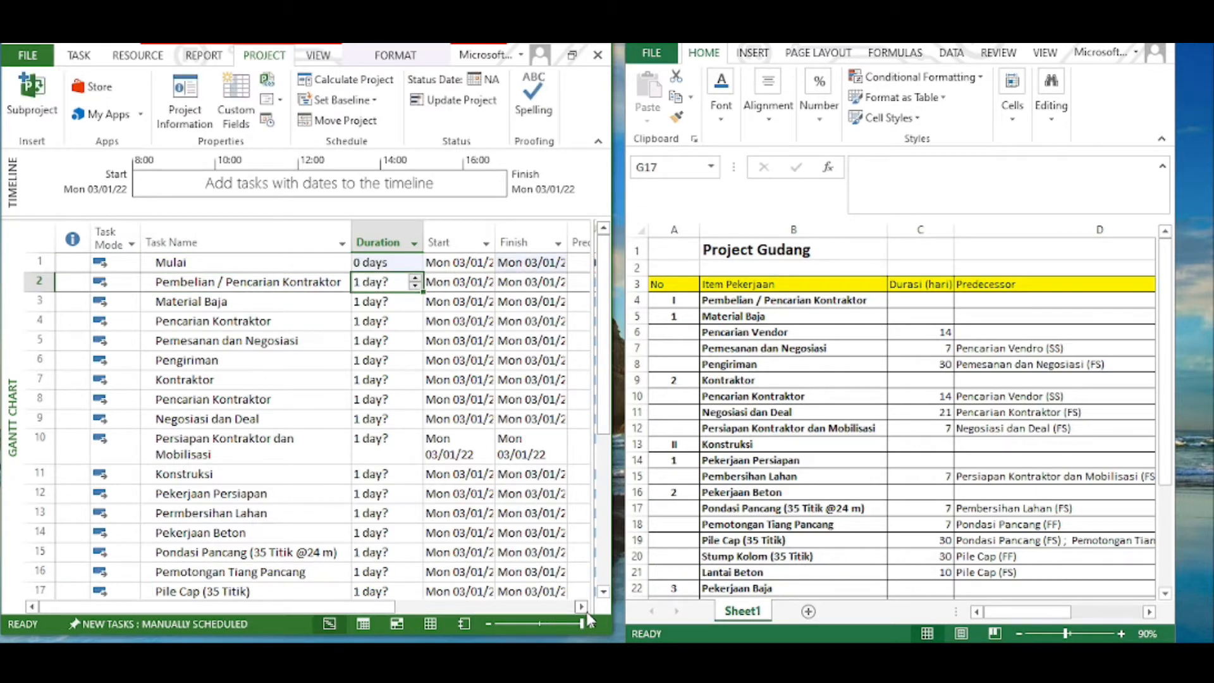
Indent Pembelian / Pencarian Kontraktor one level as a subtask of Mulai
{"action": "left_click", "coordinate": [580, 606]}
{"action": "left_click", "coordinate": [133, 379]}
{"action": "left_click", "coordinate": [164, 281]}
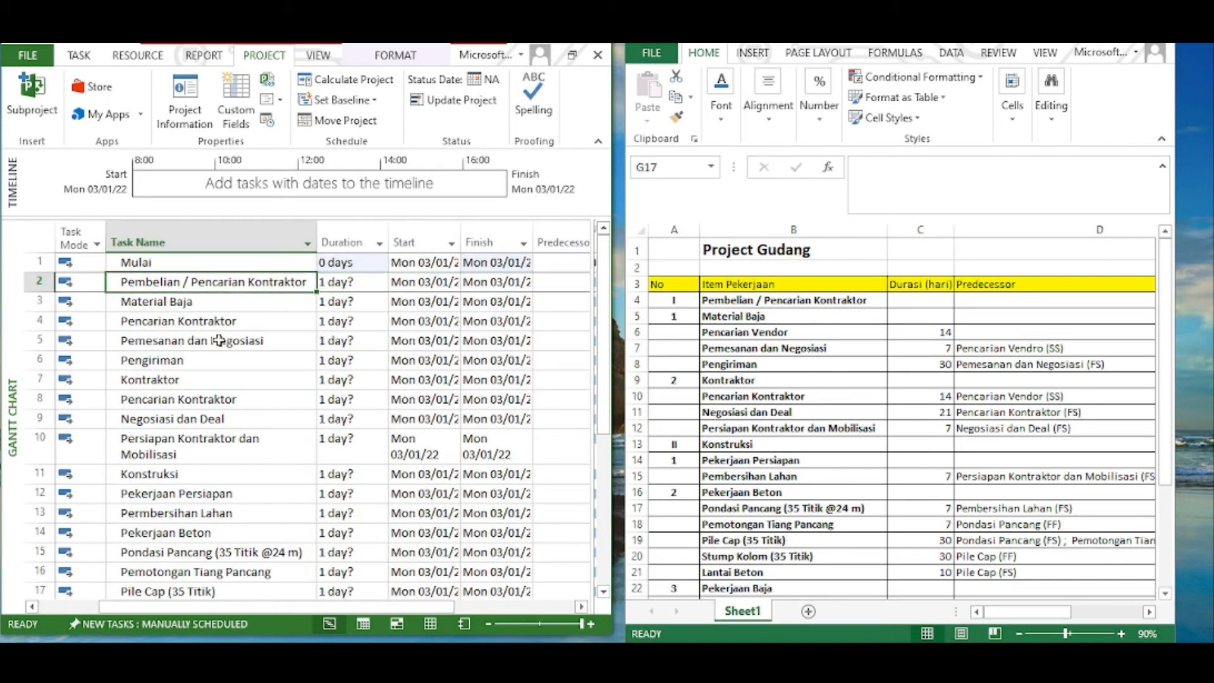
{"action": "left_click_drag", "start_coordinate": [438, 608], "coordinate": [385, 608]}
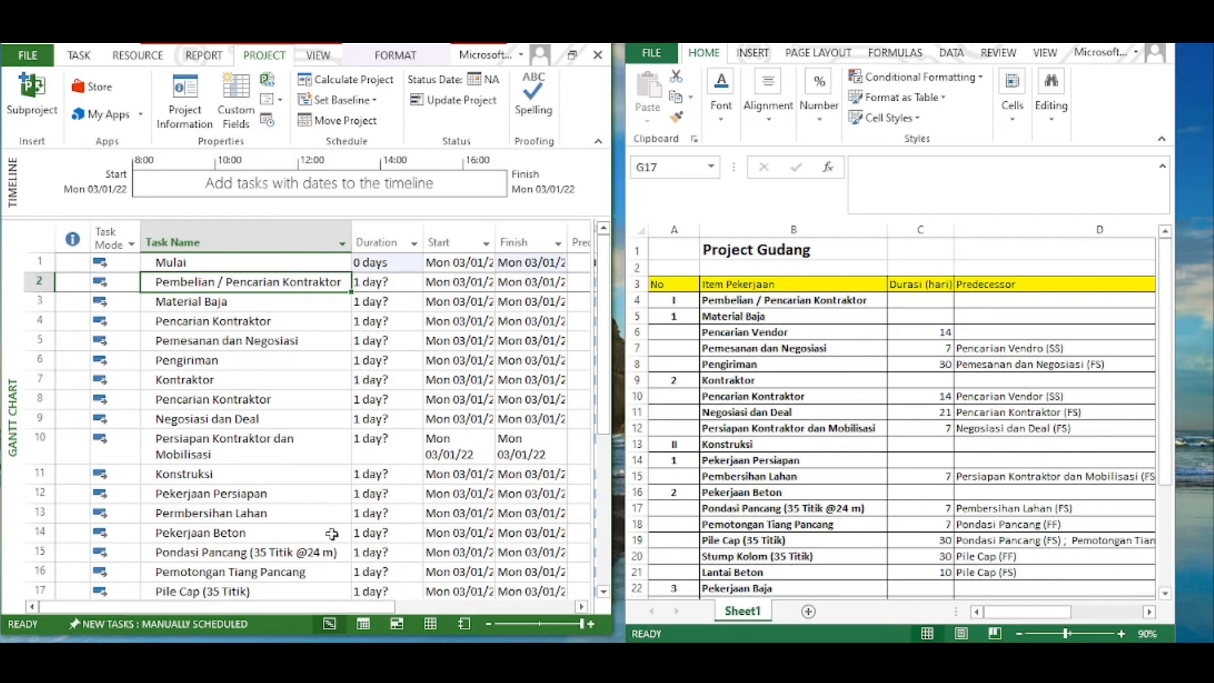
{"action": "left_click", "coordinate": [77, 58]}
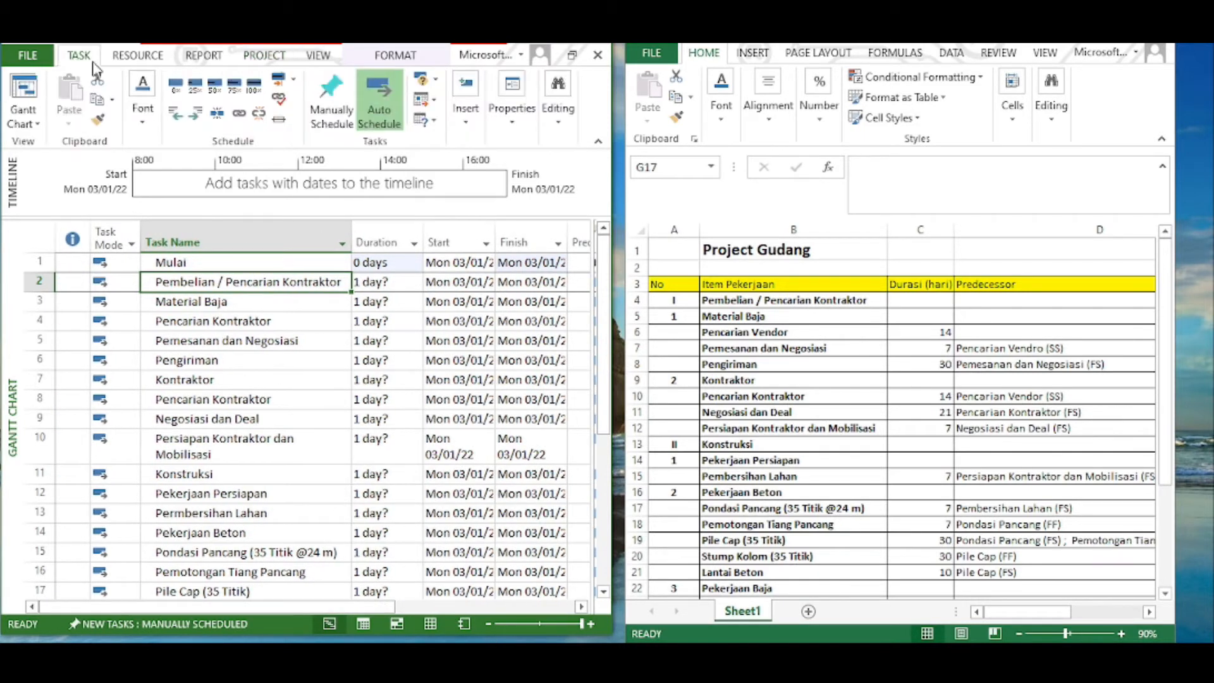
{"action": "left_click", "coordinate": [199, 117]}
{"action": "key", "text": "Down"}
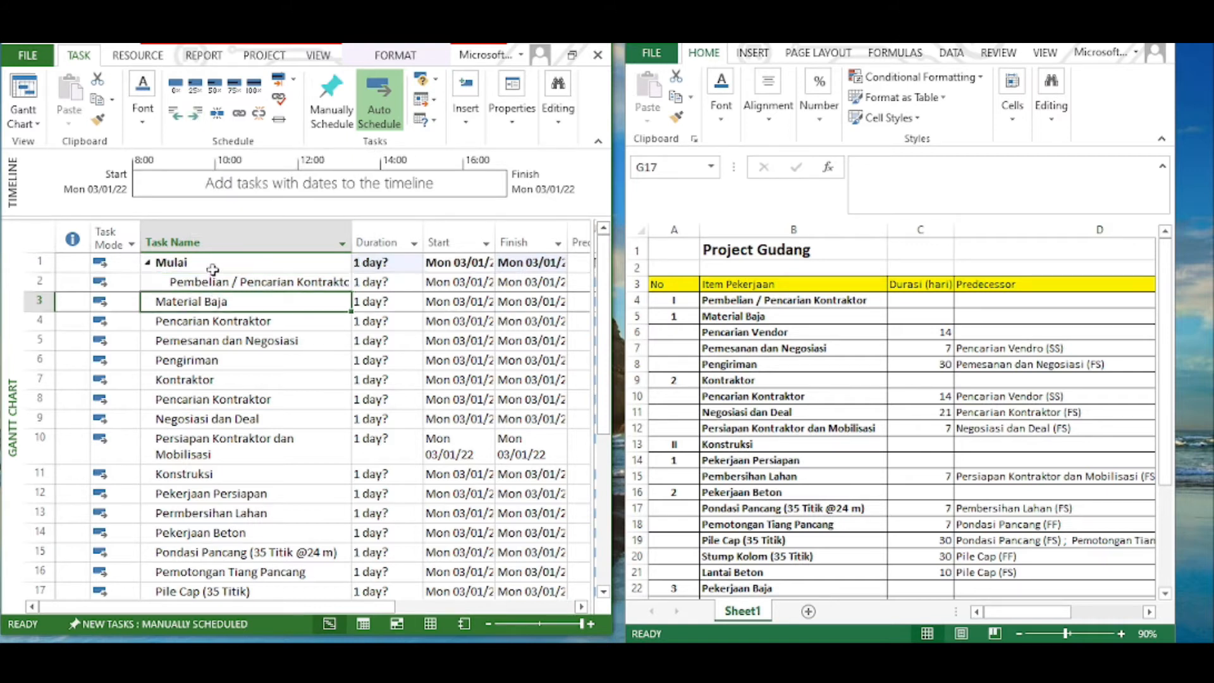
{"action": "left_click", "coordinate": [210, 321]}
{"action": "left_click", "coordinate": [218, 283]}
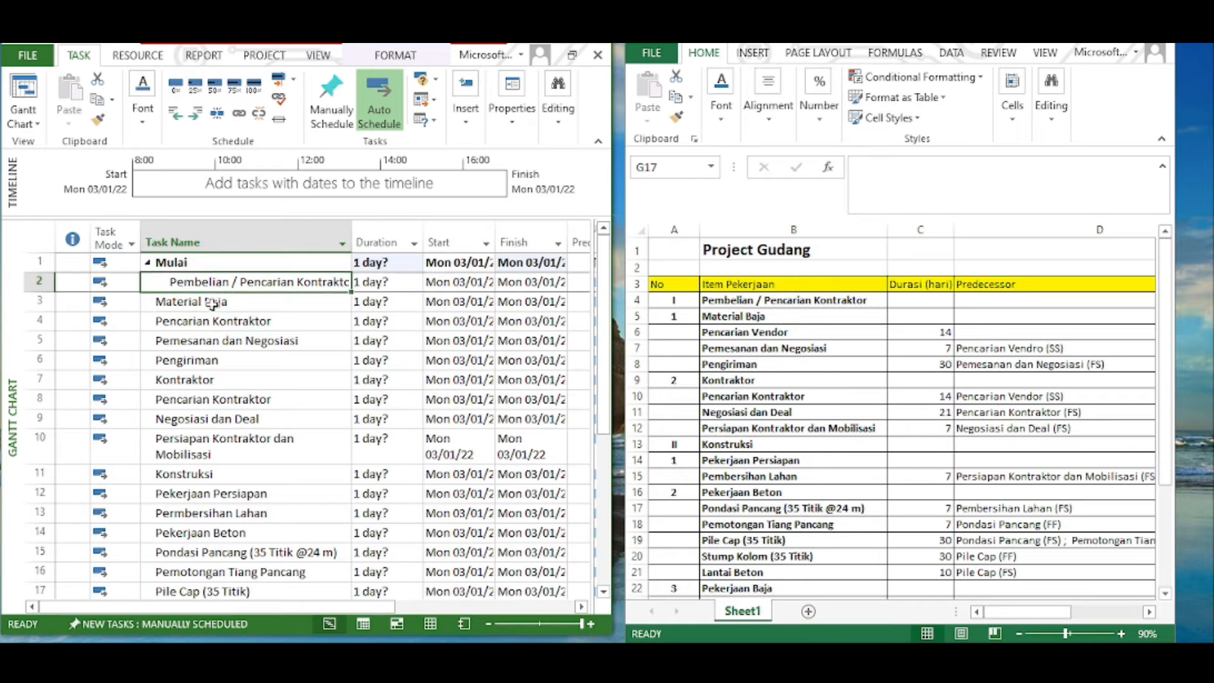
Indent Material Baja two levels as a subtask of Pembelian / Pencarian Kontraktor
{"action": "left_click", "coordinate": [213, 303]}
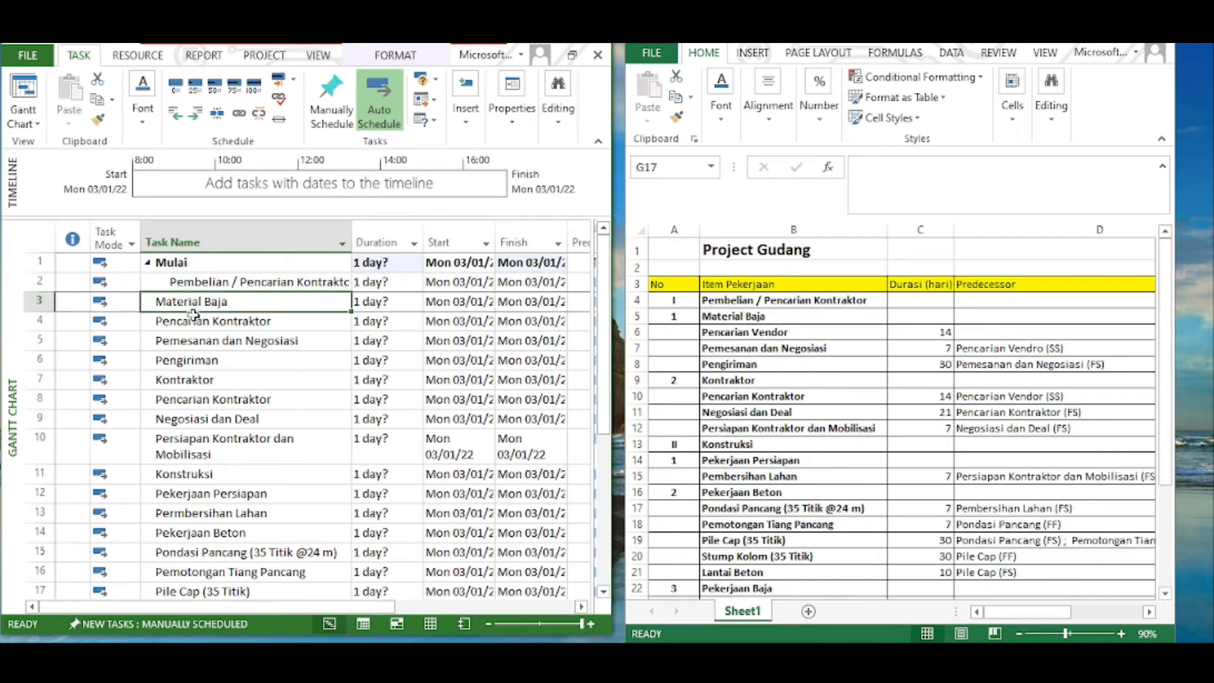
{"action": "left_click", "coordinate": [197, 116]}
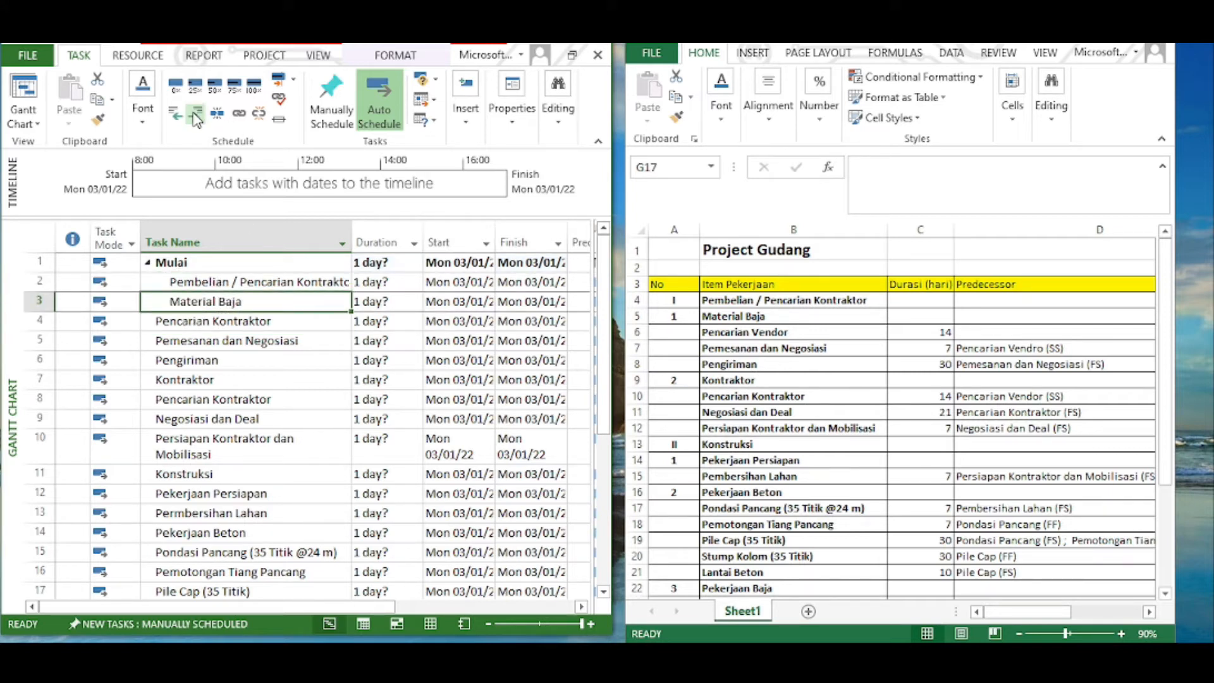
{"action": "left_click", "coordinate": [197, 116]}
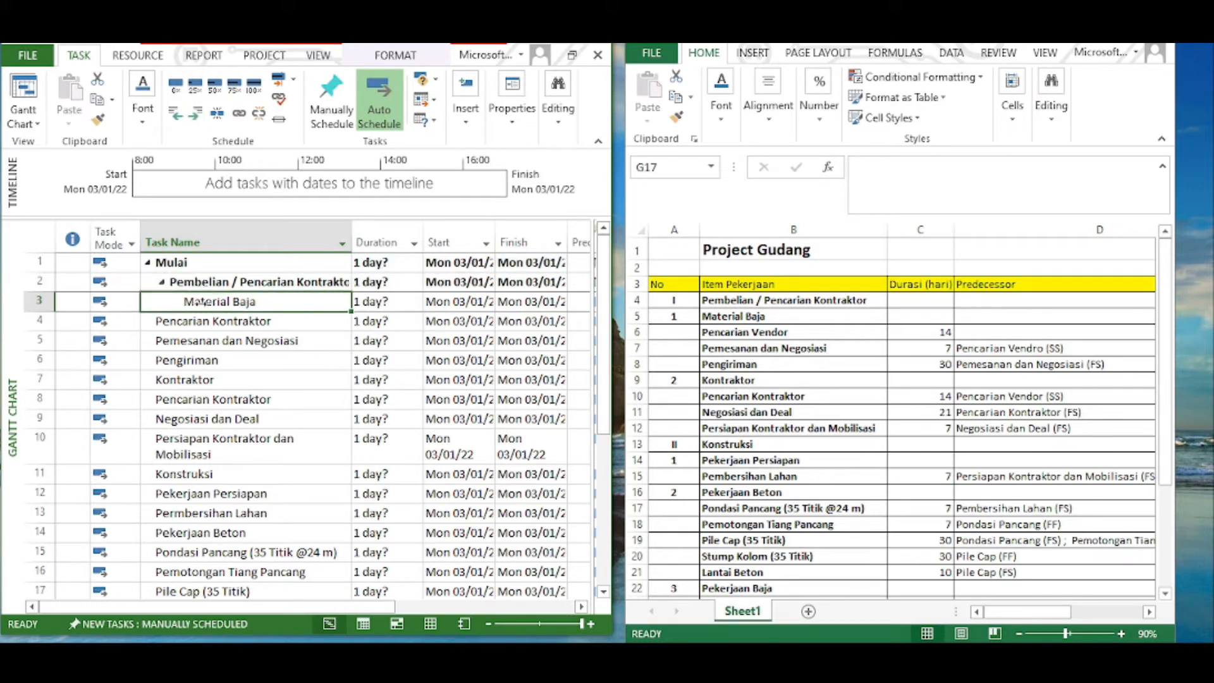
Maximize the project window and widen the task table to reveal the Predecessors and Resource Names columns
{"action": "left_click", "coordinate": [572, 55]}
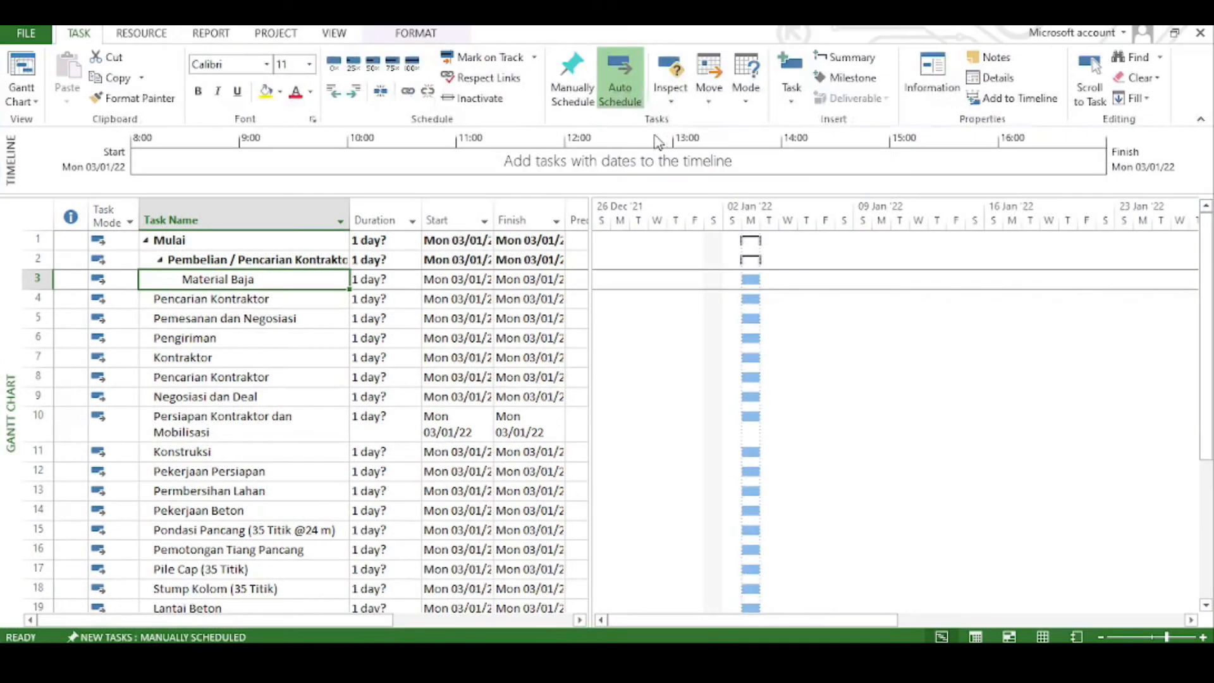
{"action": "left_click_drag", "start_coordinate": [591, 222], "coordinate": [790, 222]}
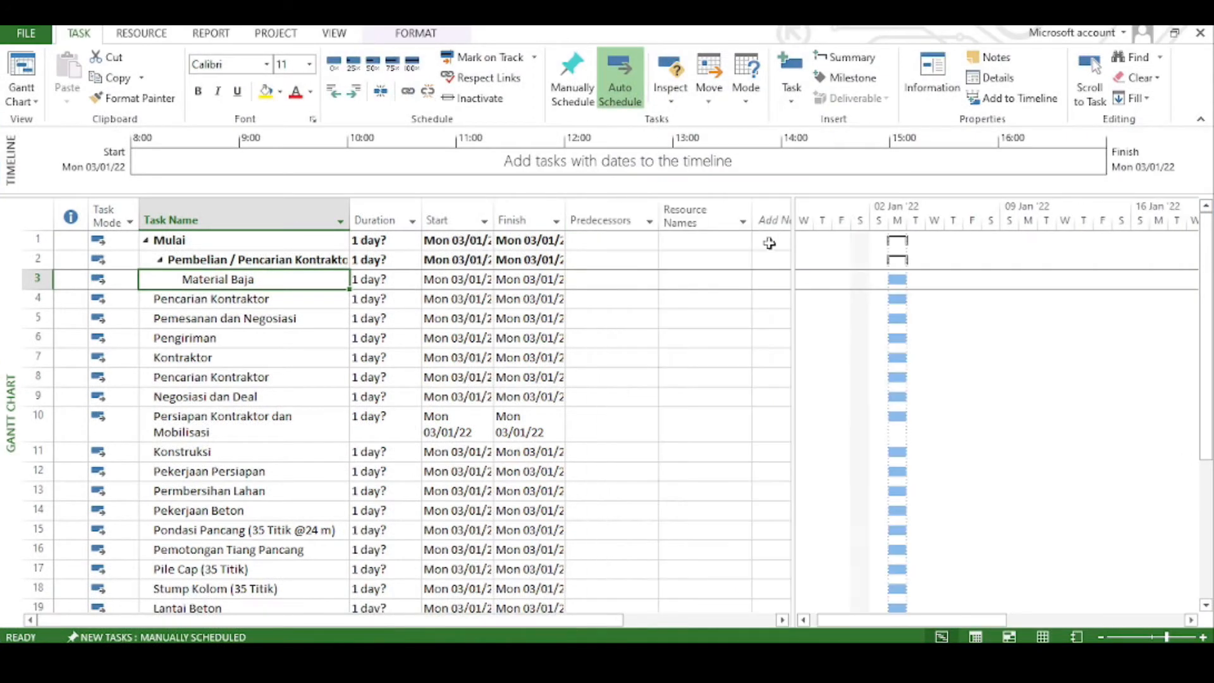
Show outline numbers and the project summary task, and widen the Task Name column to fit the long task names
{"action": "left_click", "coordinate": [418, 37]}
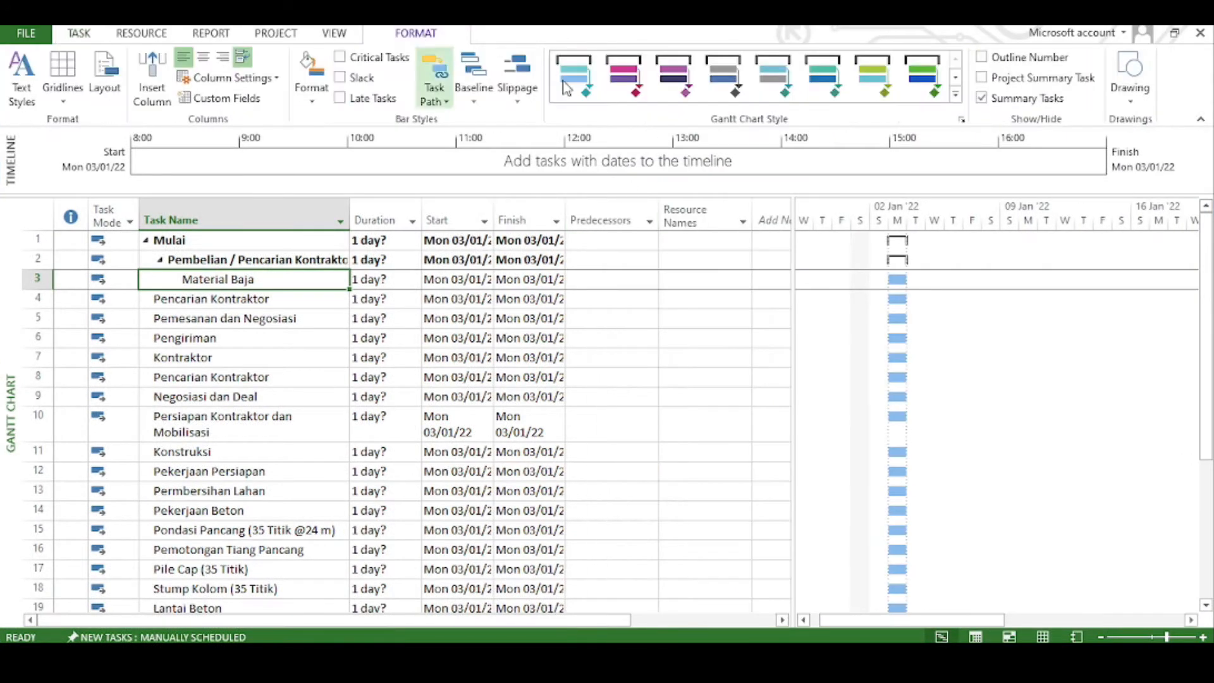
{"action": "left_click", "coordinate": [1018, 61]}
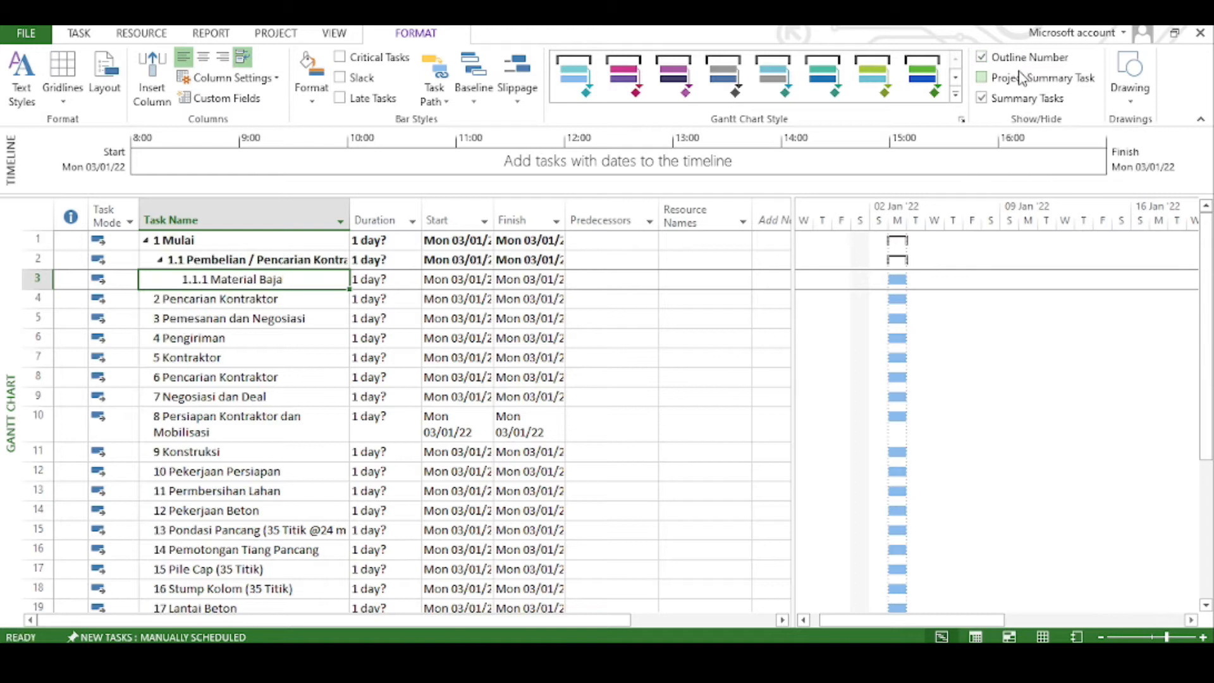
{"action": "left_click", "coordinate": [1015, 82]}
{"action": "left_click", "coordinate": [335, 336]}
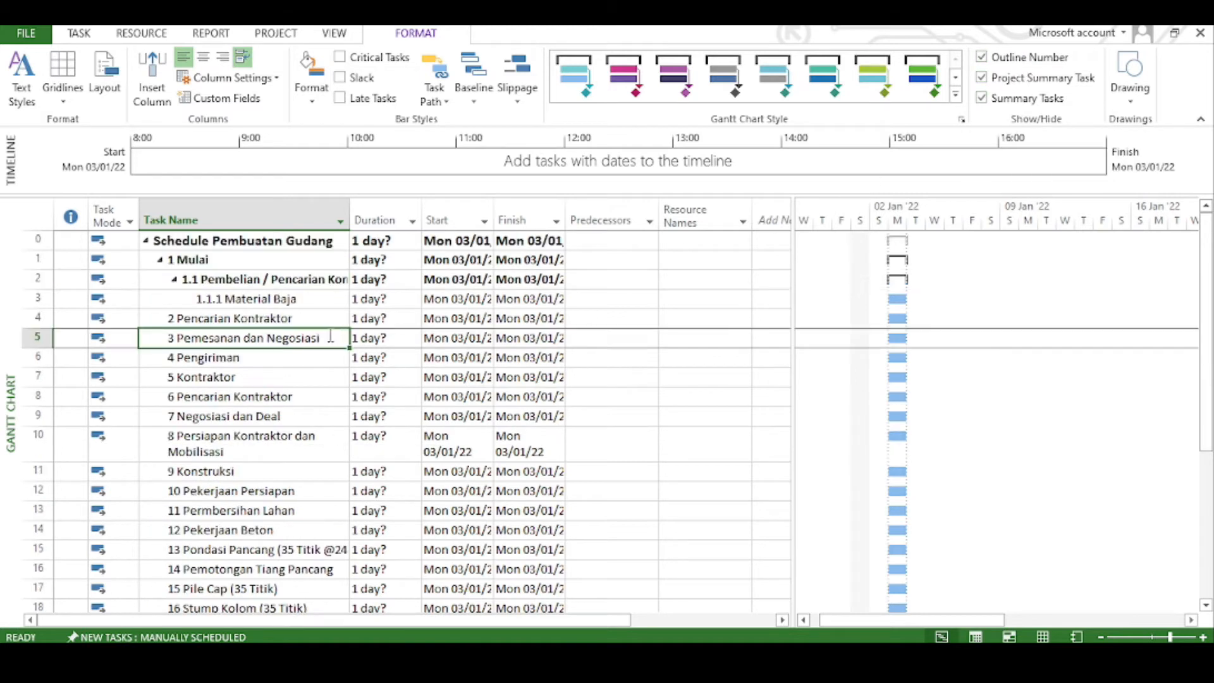
{"action": "left_click_drag", "start_coordinate": [348, 211], "coordinate": [452, 248]}
{"action": "left_click", "coordinate": [254, 314]}
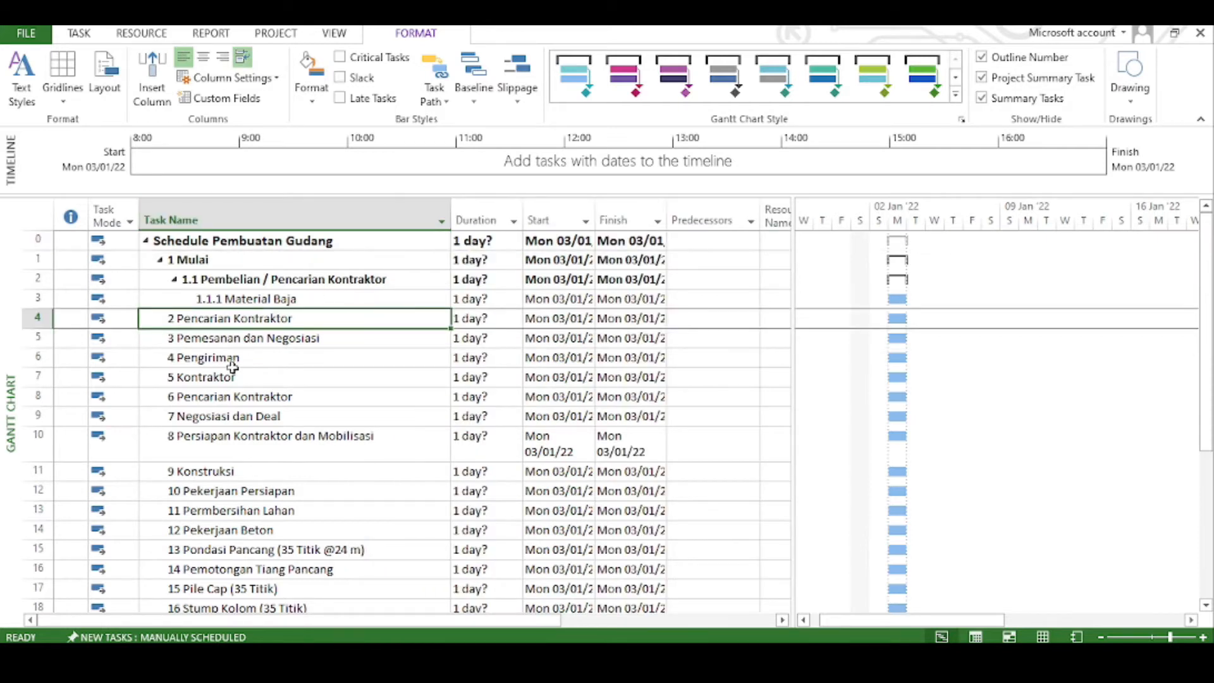
Delete the Pencarian Kontraktor task directly below Material Baja
{"action": "left_click", "coordinate": [297, 342]}
{"action": "left_click", "coordinate": [287, 318]}
{"action": "left_click", "coordinate": [38, 318]}
{"action": "right_click", "coordinate": [38, 318]}
{"action": "left_click", "coordinate": [88, 430]}
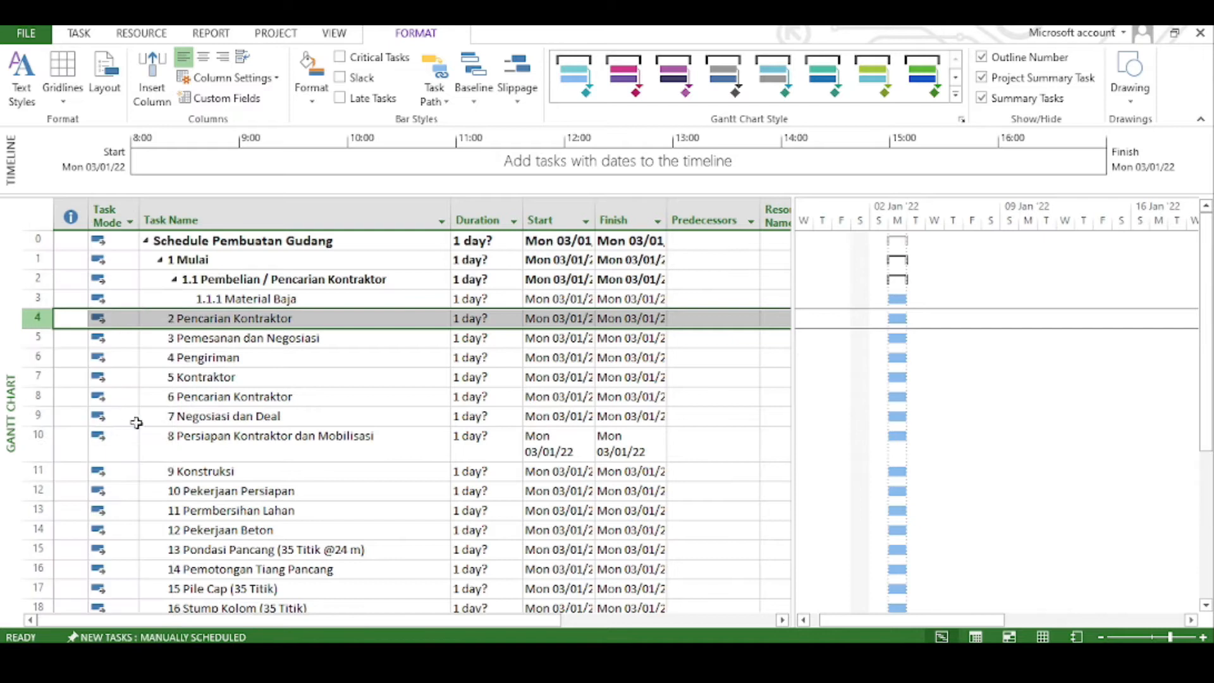
{"action": "left_click", "coordinate": [145, 396]}
Indent Pemesanan dan Negosiasi and Pengiriman together three levels as subtasks of Material Baja
{"action": "left_click_drag", "start_coordinate": [33, 319], "coordinate": [37, 337]}
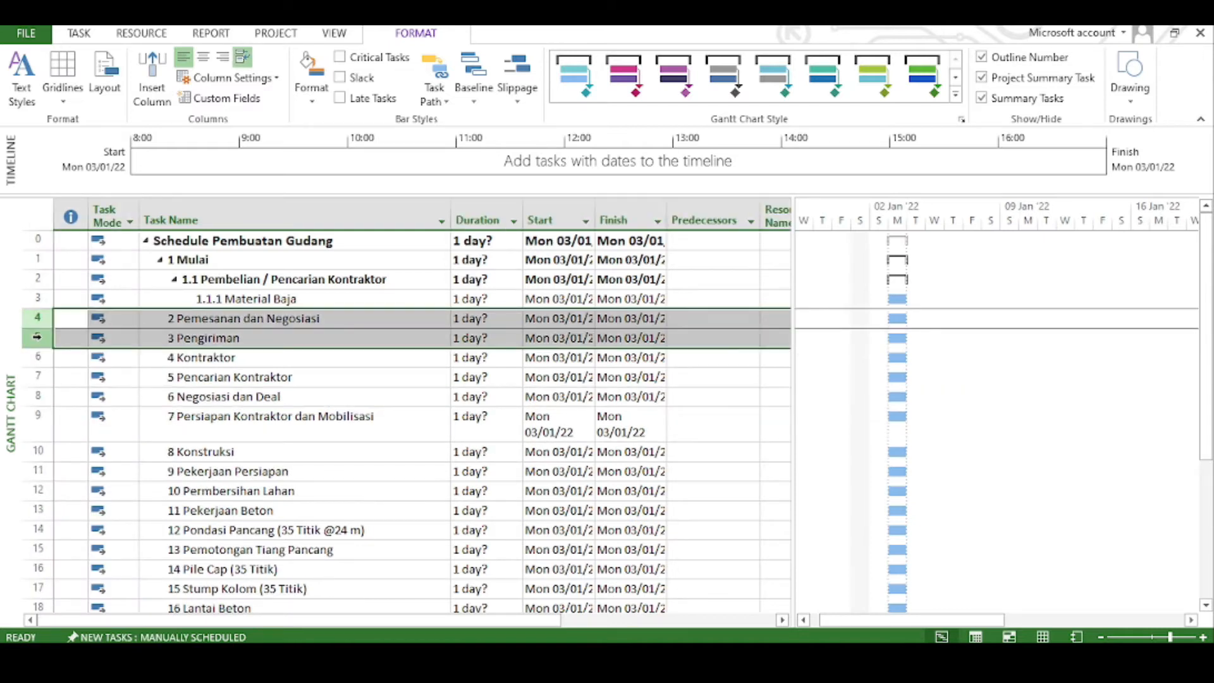
{"action": "left_click", "coordinate": [78, 35]}
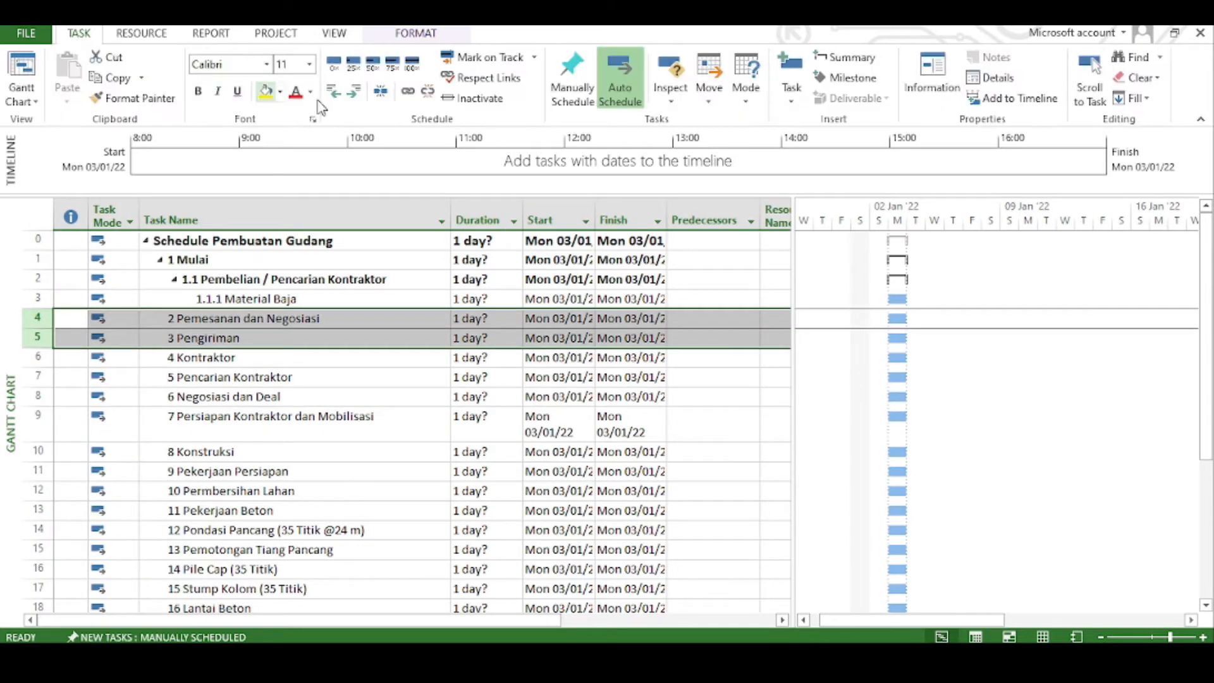
{"action": "left_click", "coordinate": [355, 93]}
{"action": "left_click", "coordinate": [355, 93]}
{"action": "left_click", "coordinate": [355, 92]}
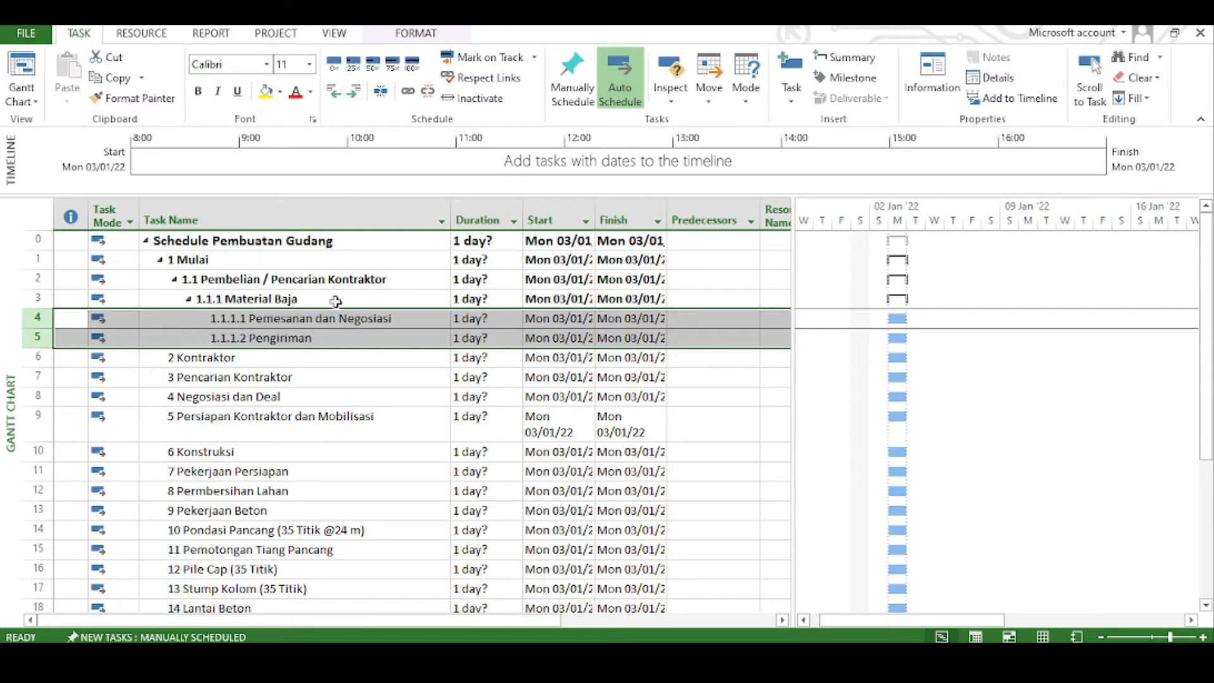
Insert a task named Pencarian Vendor / Supplier above Pemesanan dan Negosiasi under Material Baja
{"action": "left_click", "coordinate": [269, 358]}
{"action": "left_click", "coordinate": [256, 306]}
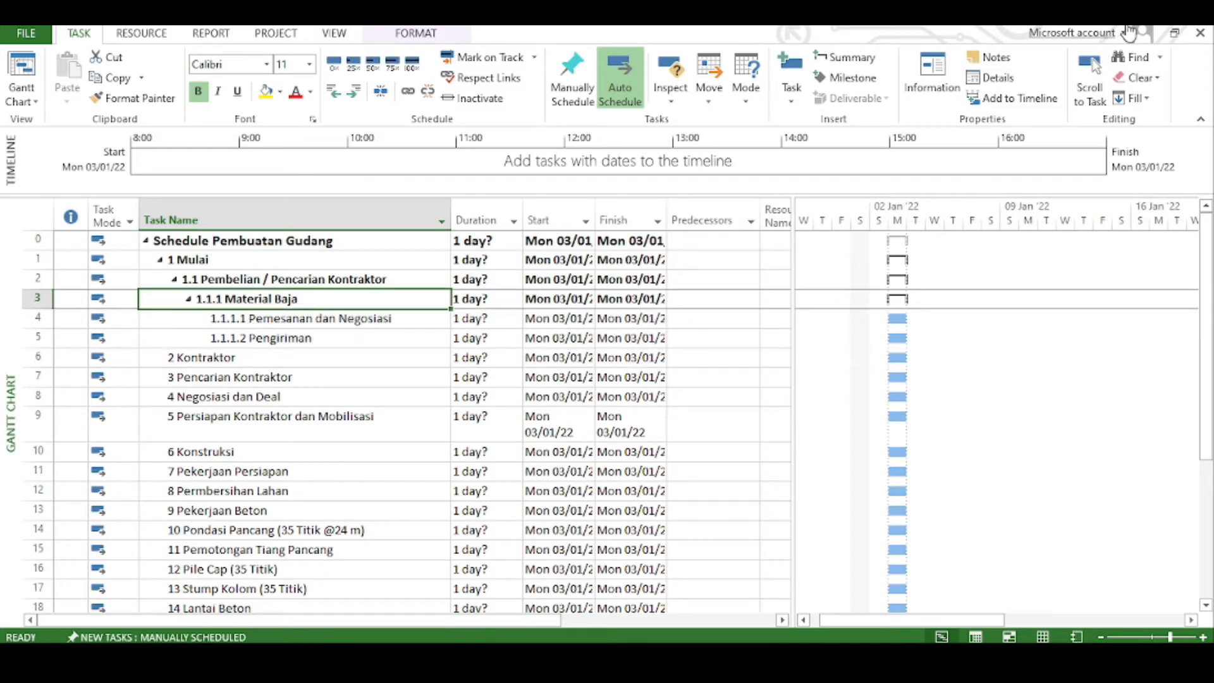
{"action": "left_click", "coordinate": [313, 354]}
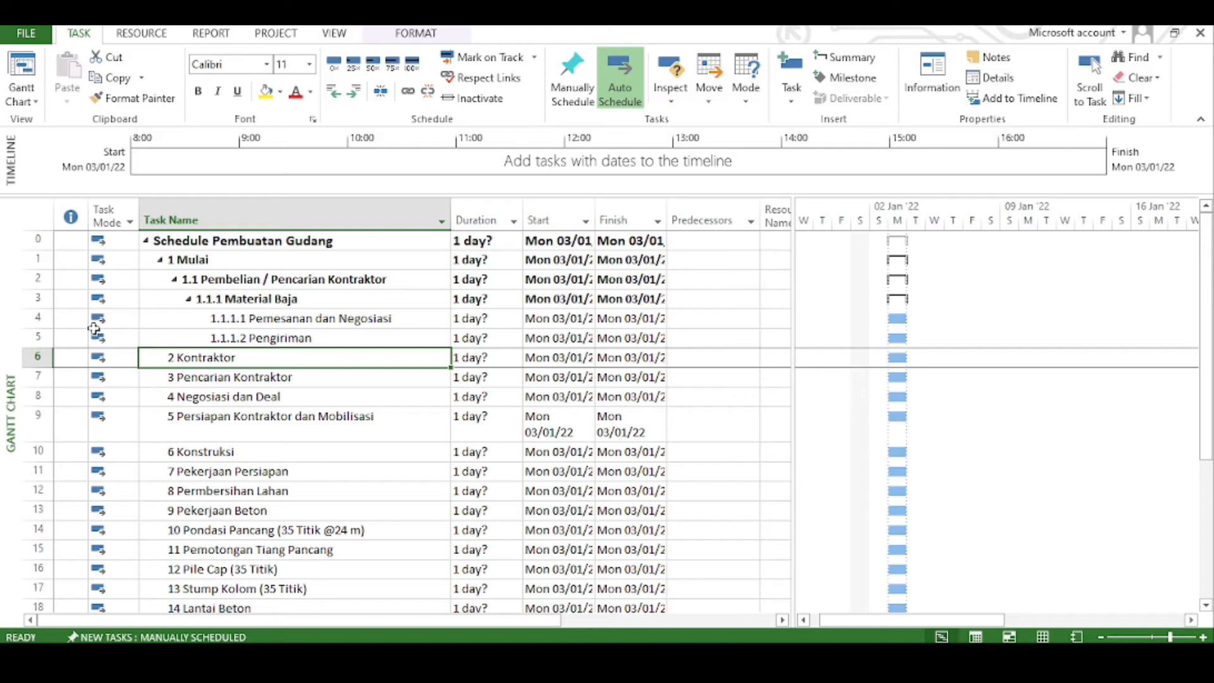
{"action": "left_click", "coordinate": [38, 319]}
{"action": "right_click", "coordinate": [38, 319]}
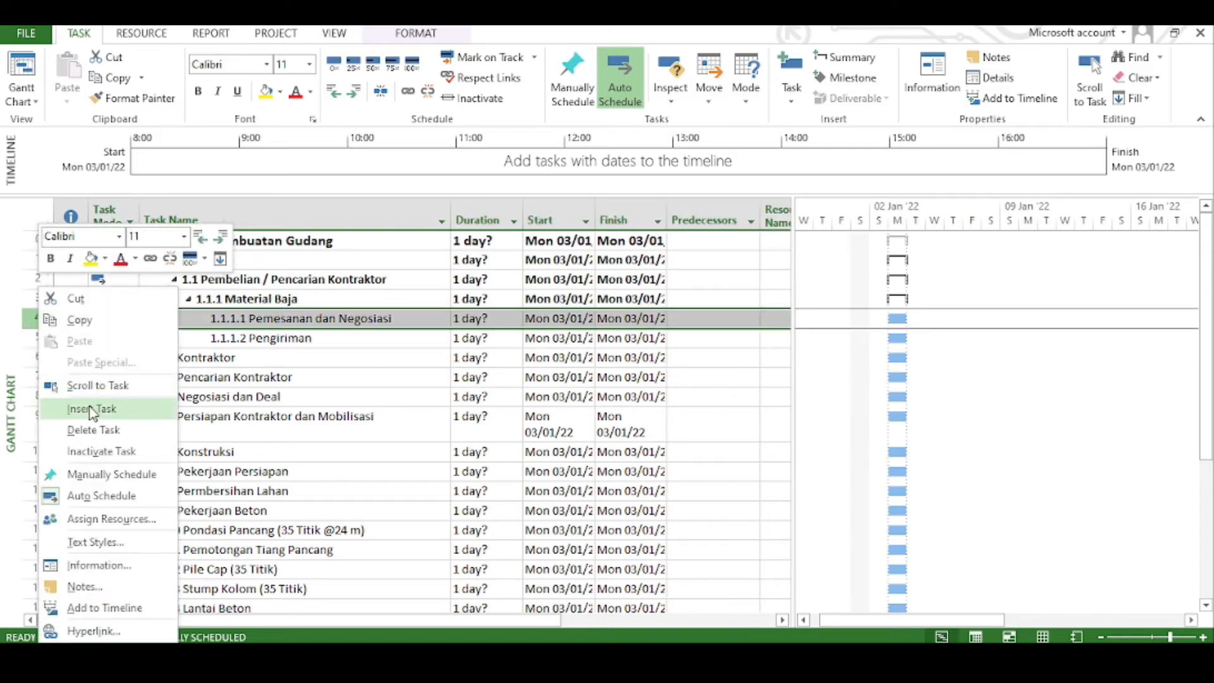
{"action": "left_click", "coordinate": [94, 408]}
{"action": "type", "text": "Pencatr<New Task>"}
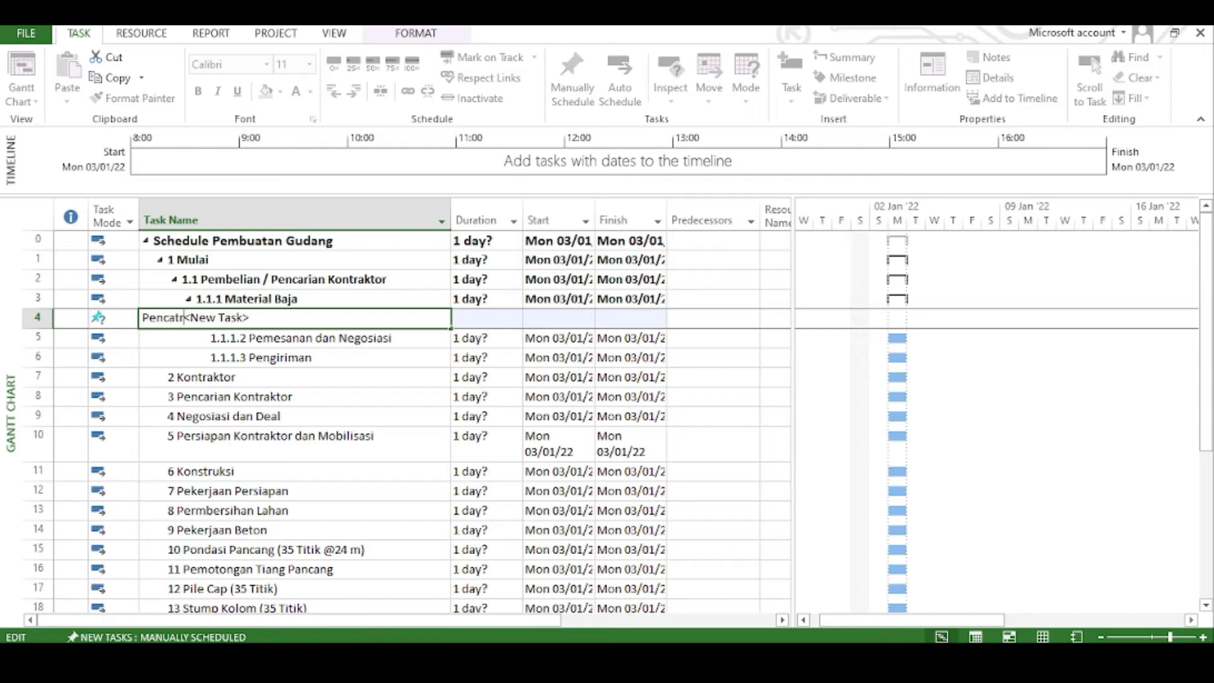
{"action": "key", "text": "BackSpace"}
{"action": "type", "text": "ian Sup"}
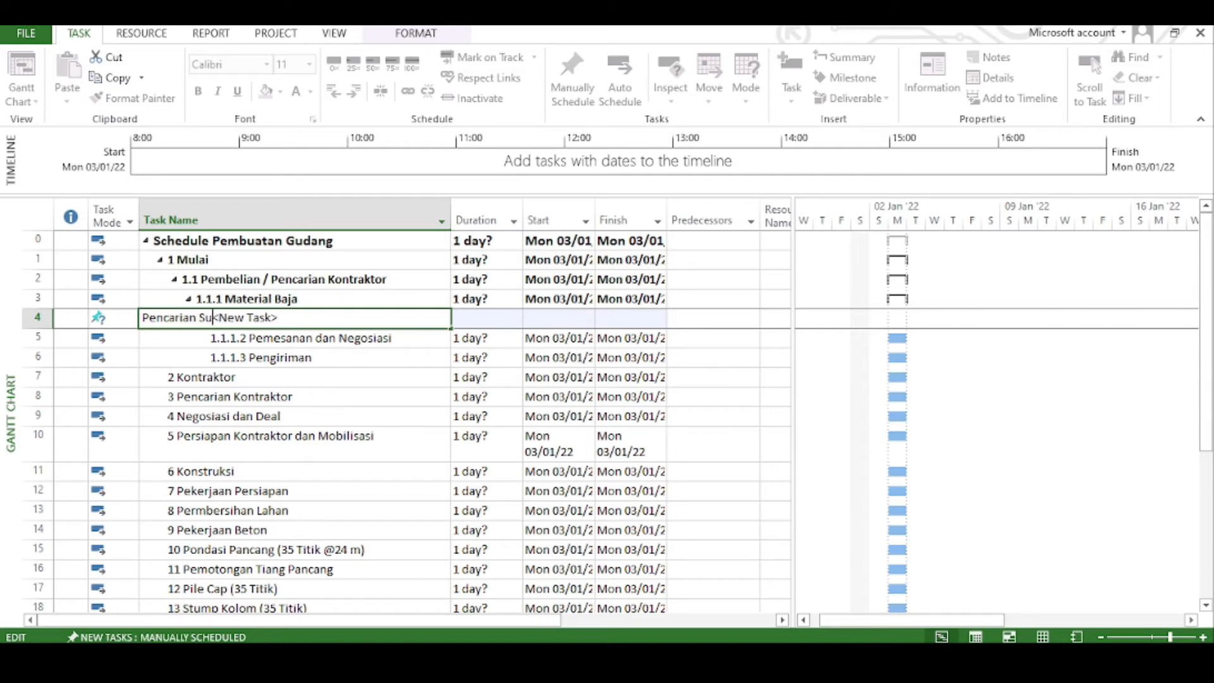
{"action": "key", "text": "BackSpace"}
{"action": "key", "text": "BackSpace"}
{"action": "key", "text": "BackSpace"}
{"action": "type", "text": "Vendo"}
{"action": "type", "text": "r / Suppl"}
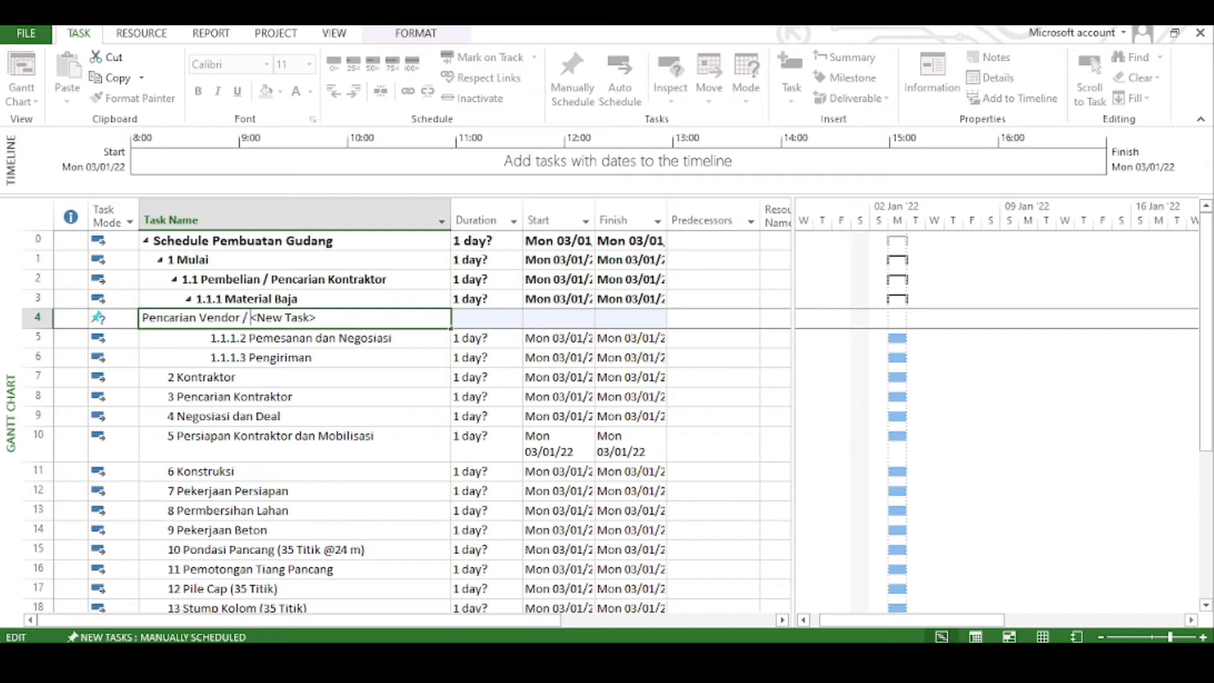
{"action": "type", "text": "ier"}
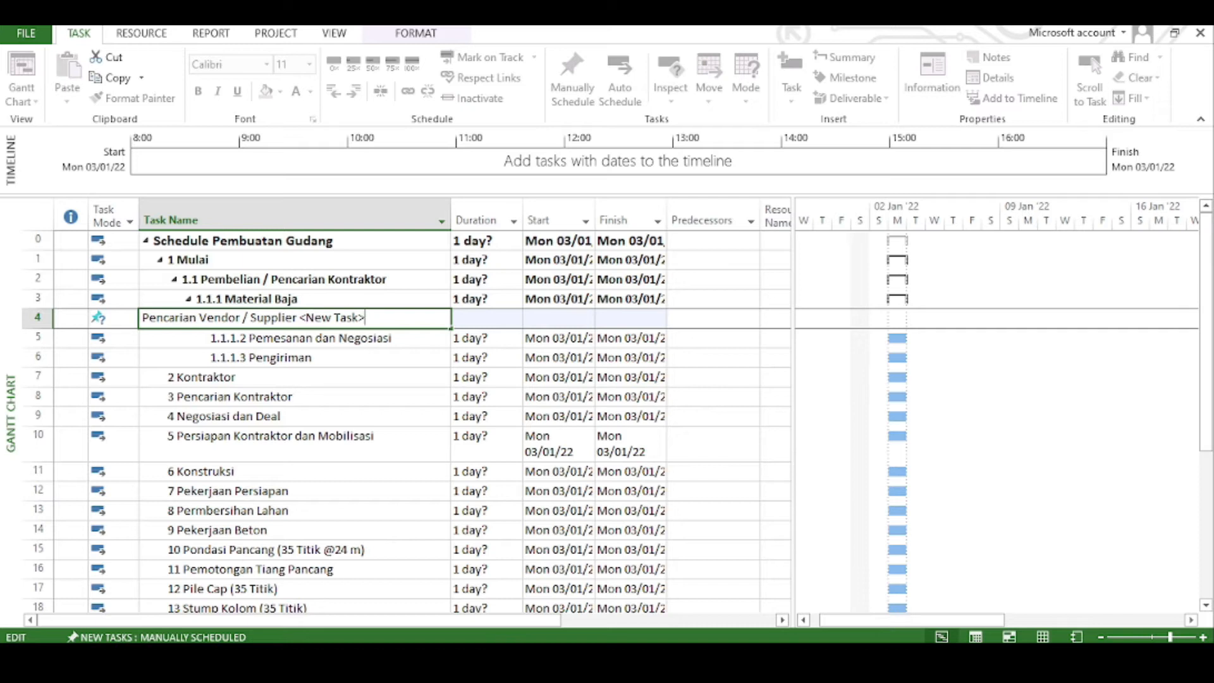
{"action": "key", "text": "BackSpace"}
{"action": "key", "text": "BackSpace"}
{"action": "key", "text": "BackSpace"}
{"action": "key", "text": "BackSpace"}
{"action": "key", "text": "BackSpace"}
{"action": "key", "text": "BackSpace"}
{"action": "key", "text": "Return"}
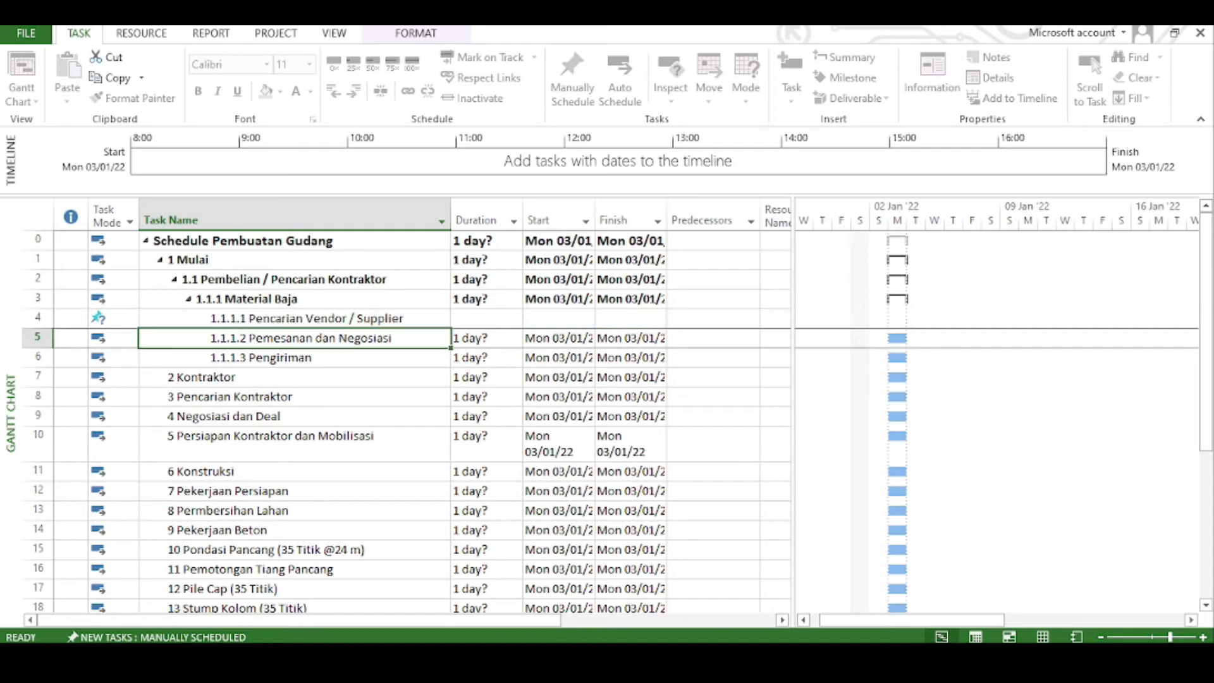
Switch the Pencarian Vendor / Supplier task to Auto Scheduled mode
{"action": "left_click", "coordinate": [259, 374]}
{"action": "left_click", "coordinate": [111, 317]}
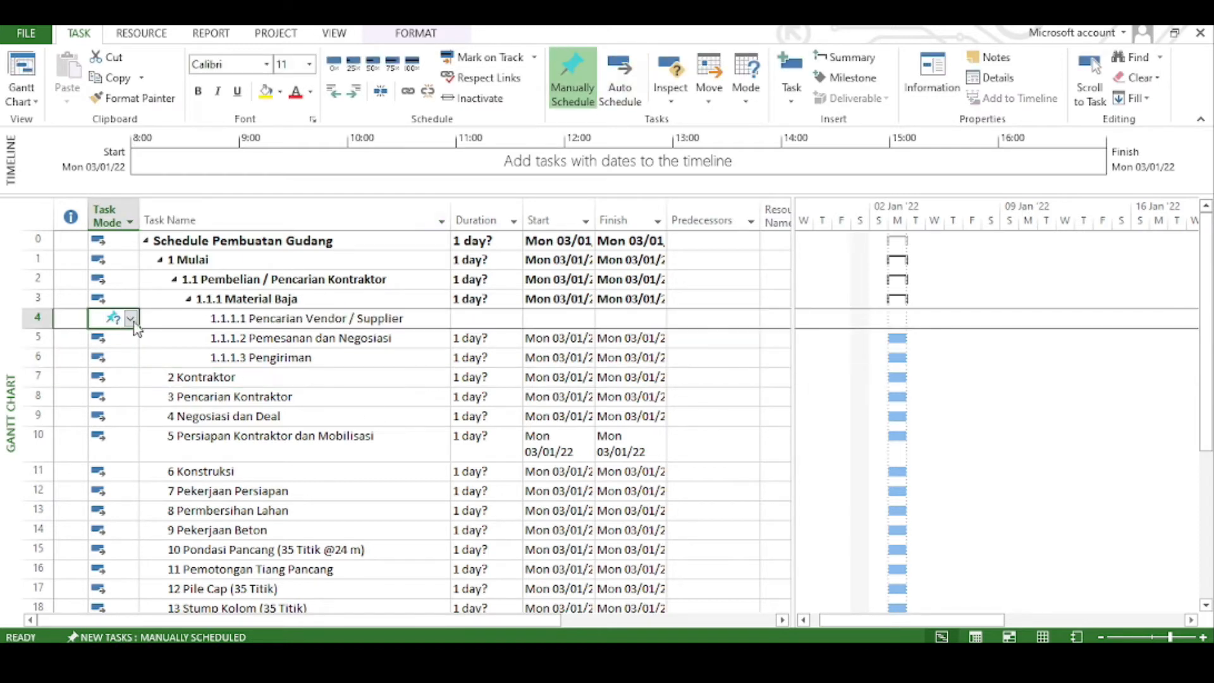
{"action": "left_click", "coordinate": [131, 317]}
{"action": "left_click", "coordinate": [133, 348]}
{"action": "left_click", "coordinate": [250, 417]}
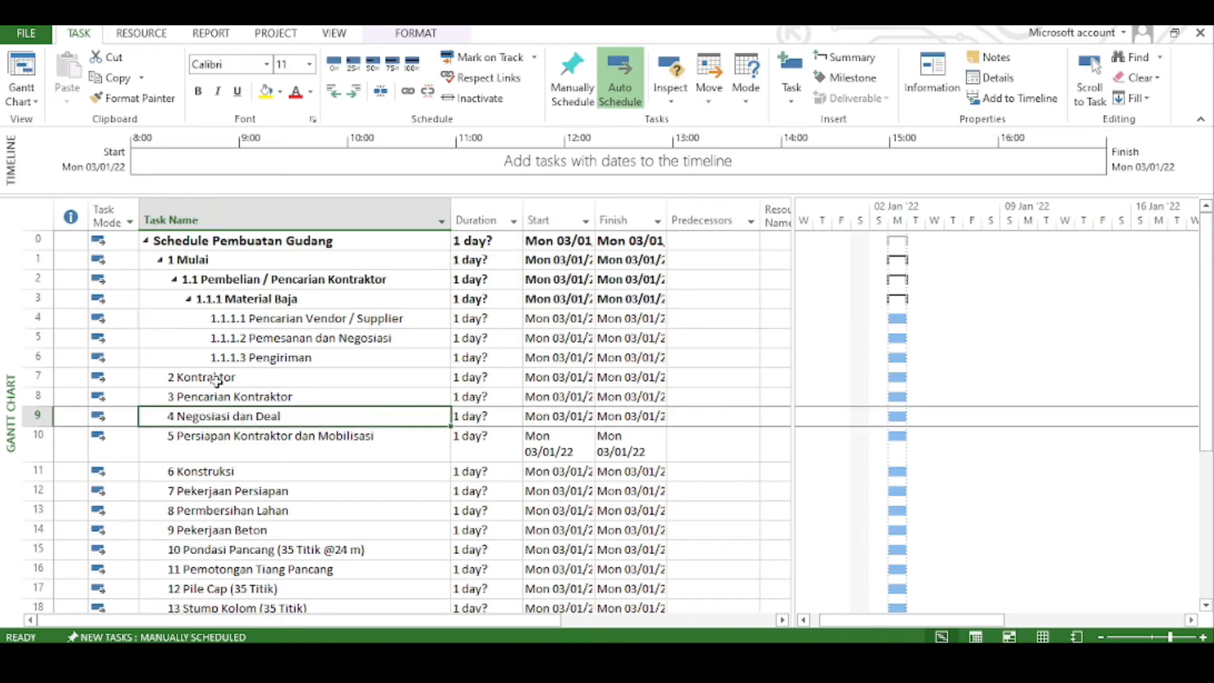
Indent Kontraktor two levels as a subtask of Pembelian / Pencarian Kontraktor, level with Material Baja
{"action": "left_click", "coordinate": [216, 379]}
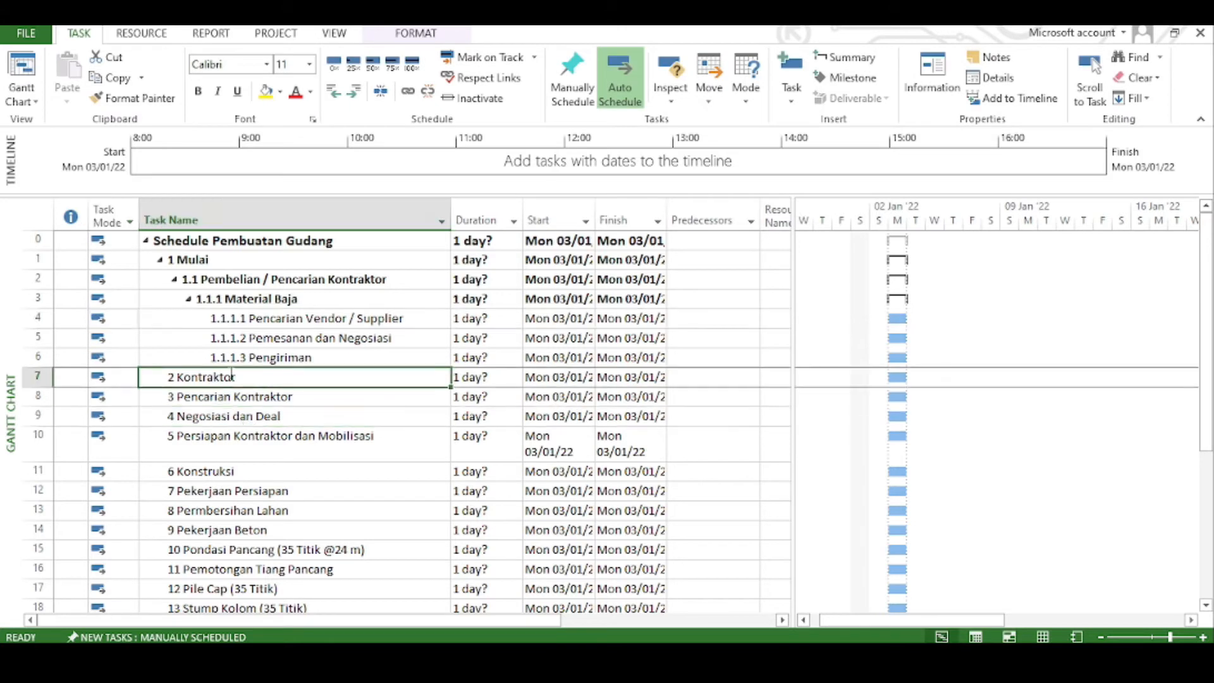
{"action": "left_click", "coordinate": [355, 93]}
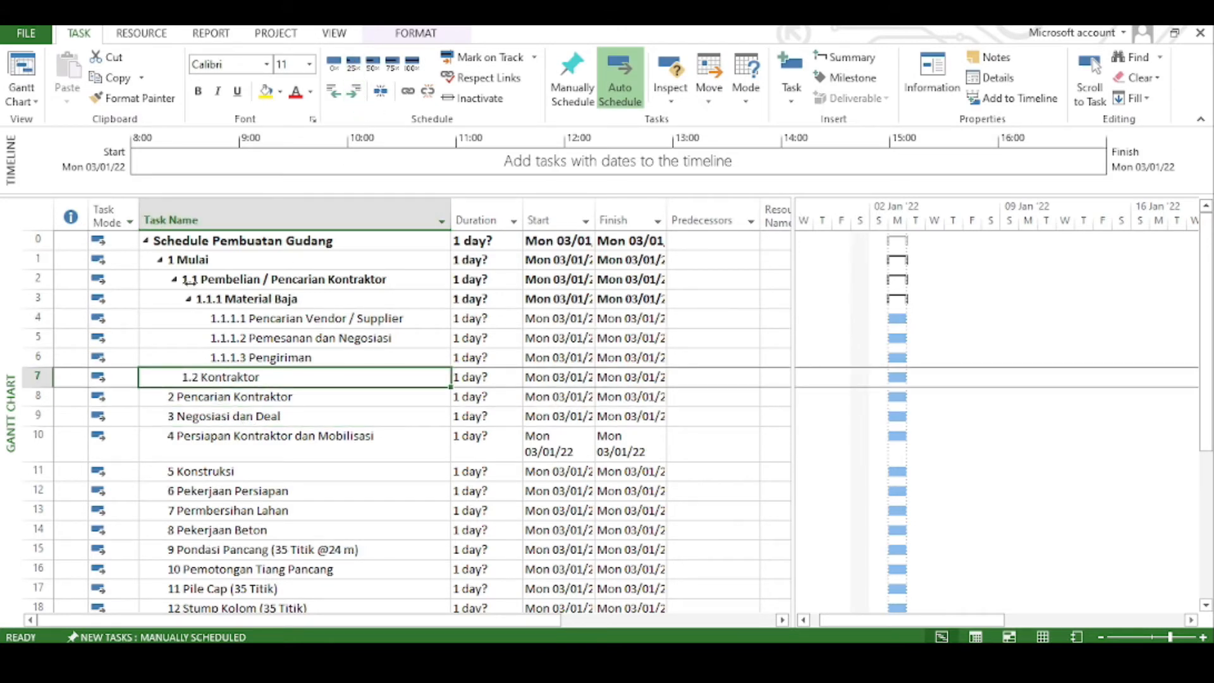
{"action": "left_click", "coordinate": [353, 92]}
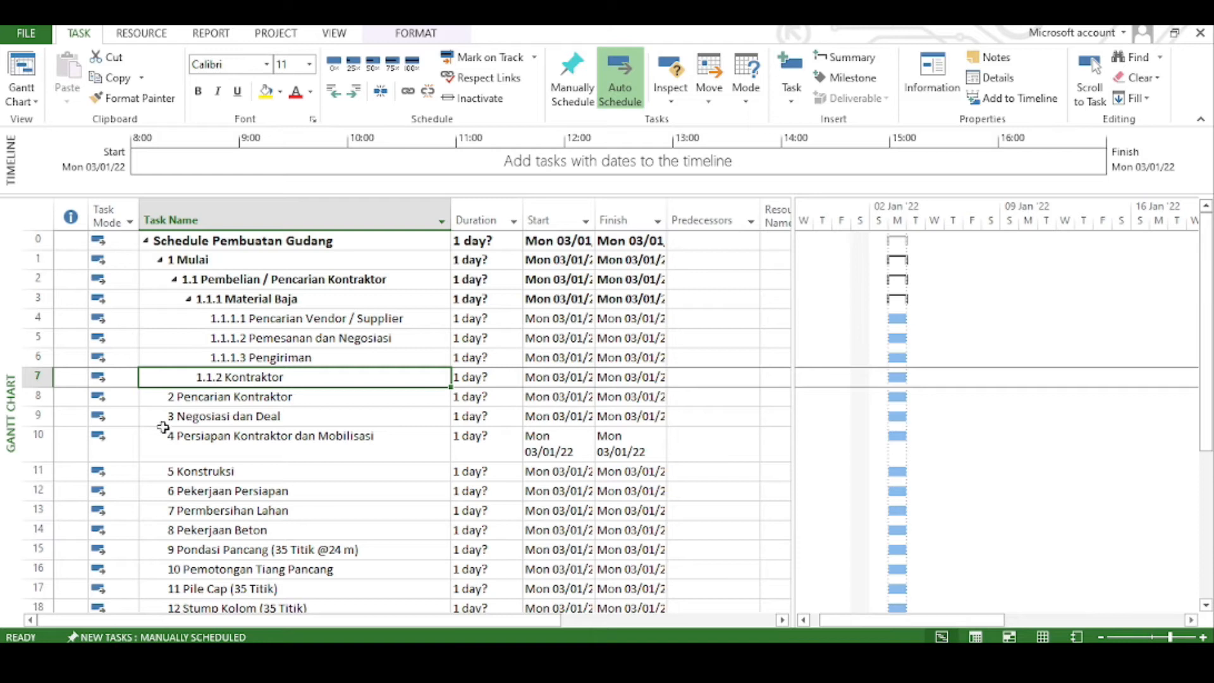
Indent Pencarian Kontraktor, Negosiasi dan Deal, and Persiapan Kontraktor dan Mobilisasi together three levels as subtasks of Kontraktor
{"action": "left_click_drag", "start_coordinate": [38, 396], "coordinate": [37, 436]}
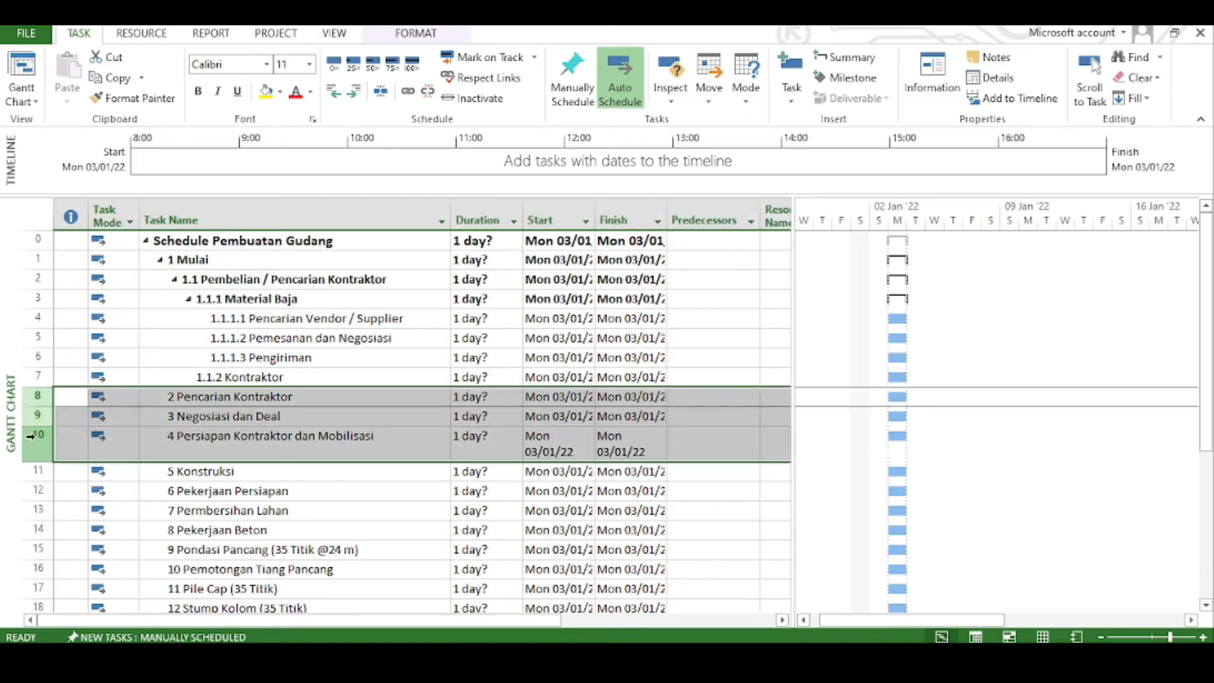
{"action": "left_click", "coordinate": [355, 93]}
{"action": "left_click", "coordinate": [355, 92]}
{"action": "left_click", "coordinate": [355, 92]}
{"action": "left_click", "coordinate": [266, 407]}
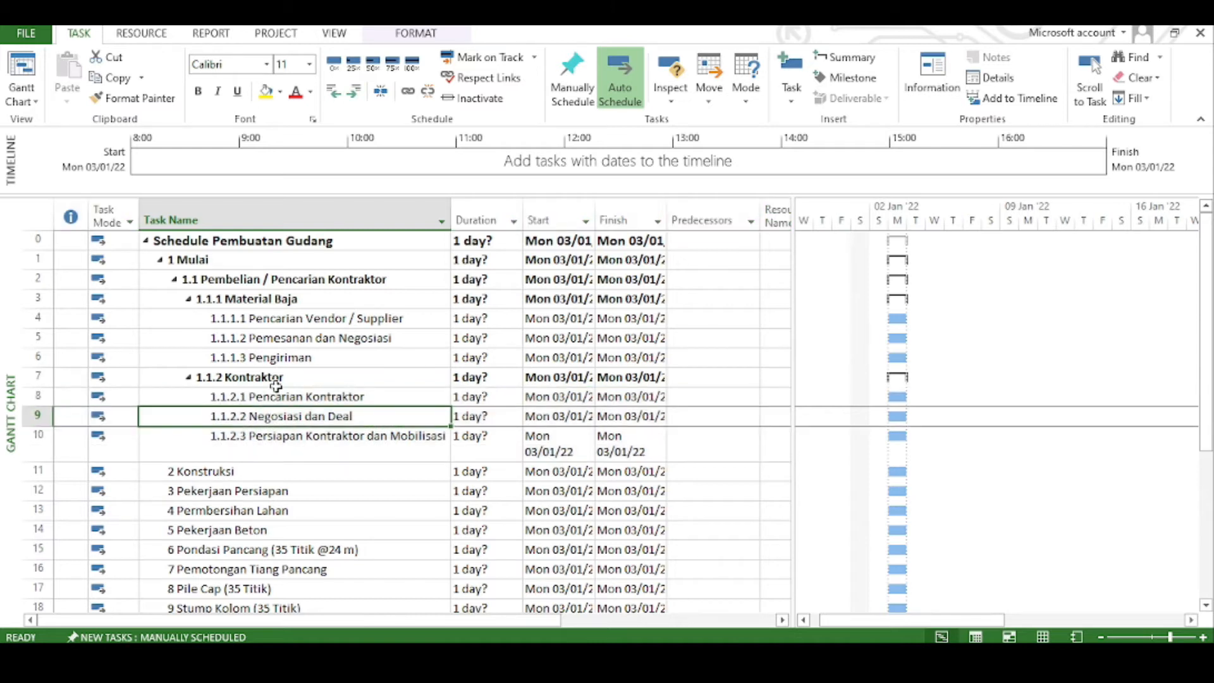
Indent Konstruksi one level as a subtask of Mulai, level with Pembelian / Pencarian Kontraktor
{"action": "scroll", "coordinate": [265, 406], "scroll_direction": "down", "scroll_amount": 1}
{"action": "left_click", "coordinate": [218, 416]}
{"action": "scroll", "coordinate": [219, 420], "scroll_direction": "up", "scroll_amount": 1}
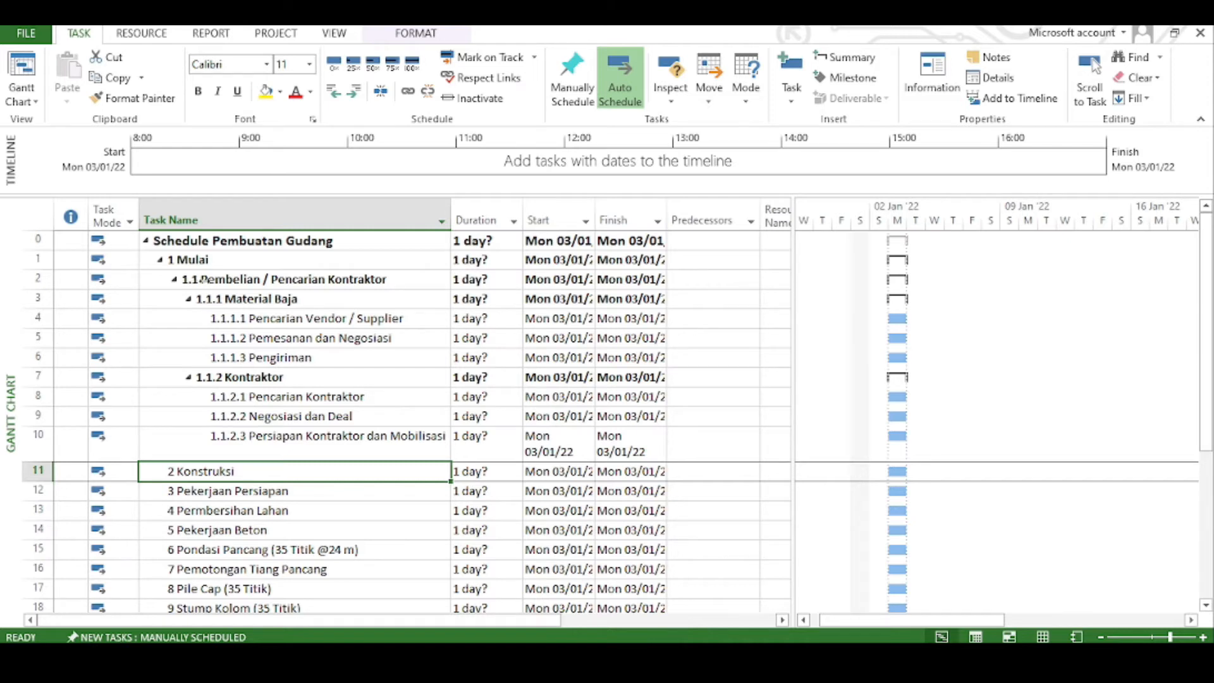
{"action": "left_click", "coordinate": [355, 93]}
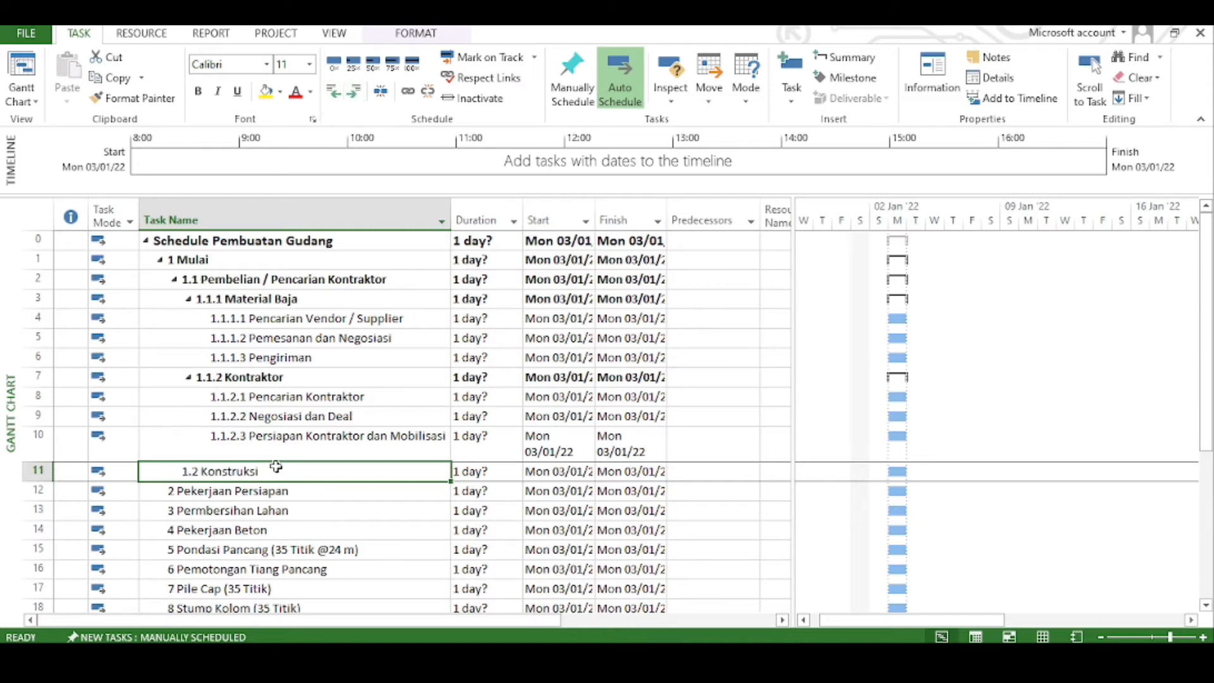
Indent Pekerjaan Persiapan two levels as a subtask of Konstruksi
{"action": "scroll", "coordinate": [233, 518], "scroll_direction": "down", "scroll_amount": 1}
{"action": "left_click", "coordinate": [232, 492]}
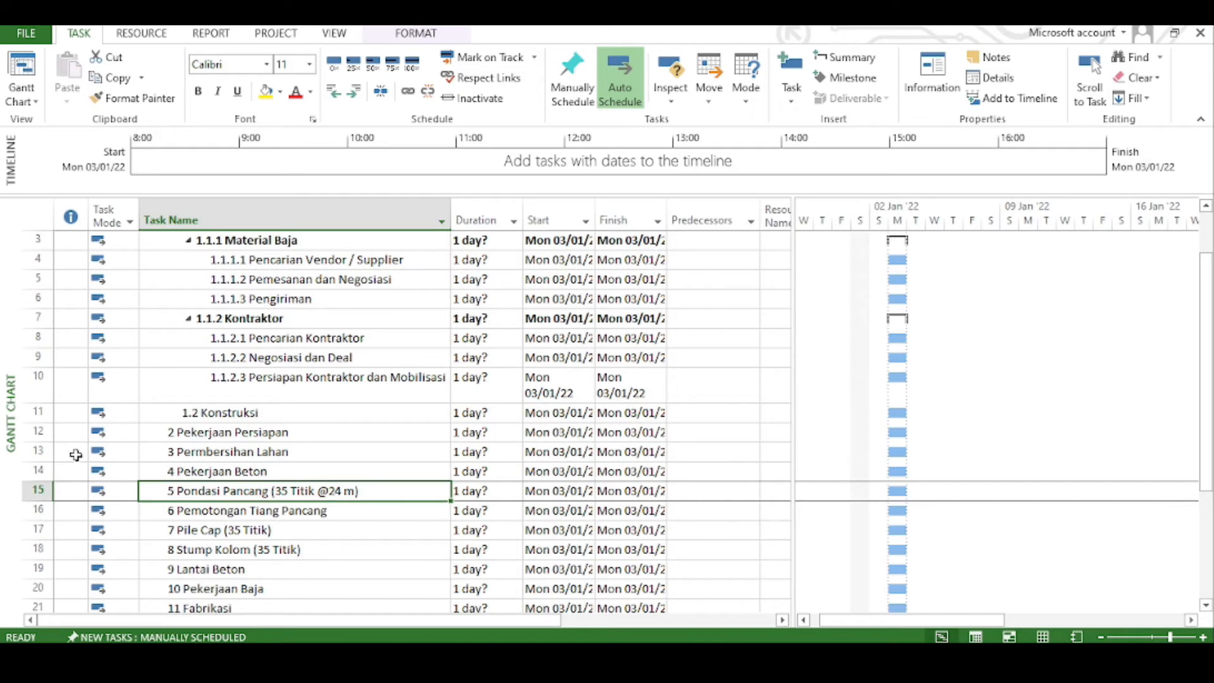
{"action": "left_click", "coordinate": [37, 432]}
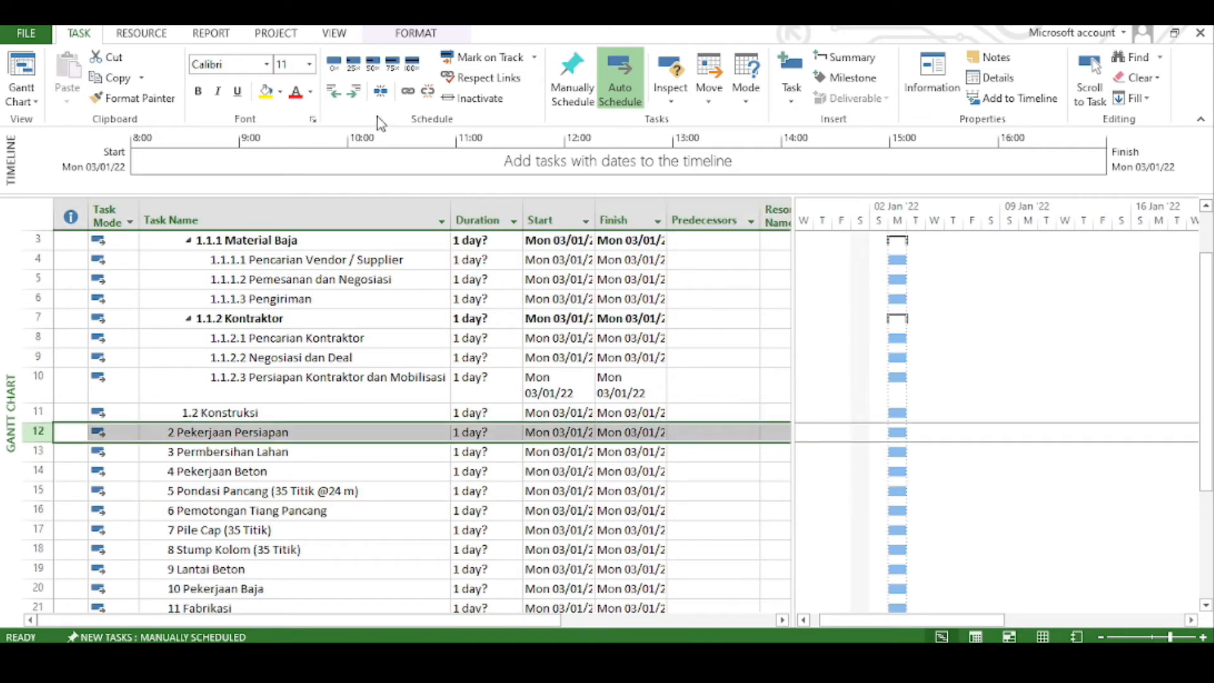
{"action": "left_click", "coordinate": [355, 93]}
{"action": "left_click", "coordinate": [355, 91]}
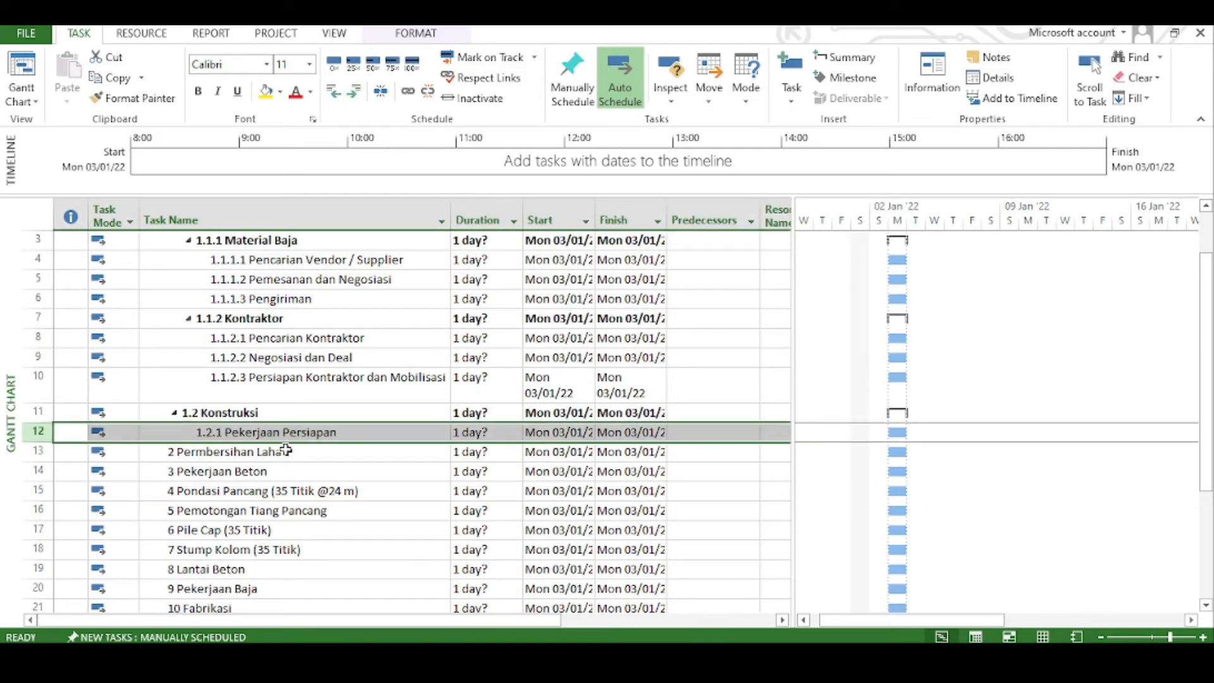
Check in the Excel task list which group Pembersihan Lahan and the tasks around Pekerjaan Beton belong to
{"action": "left_click", "coordinate": [247, 468]}
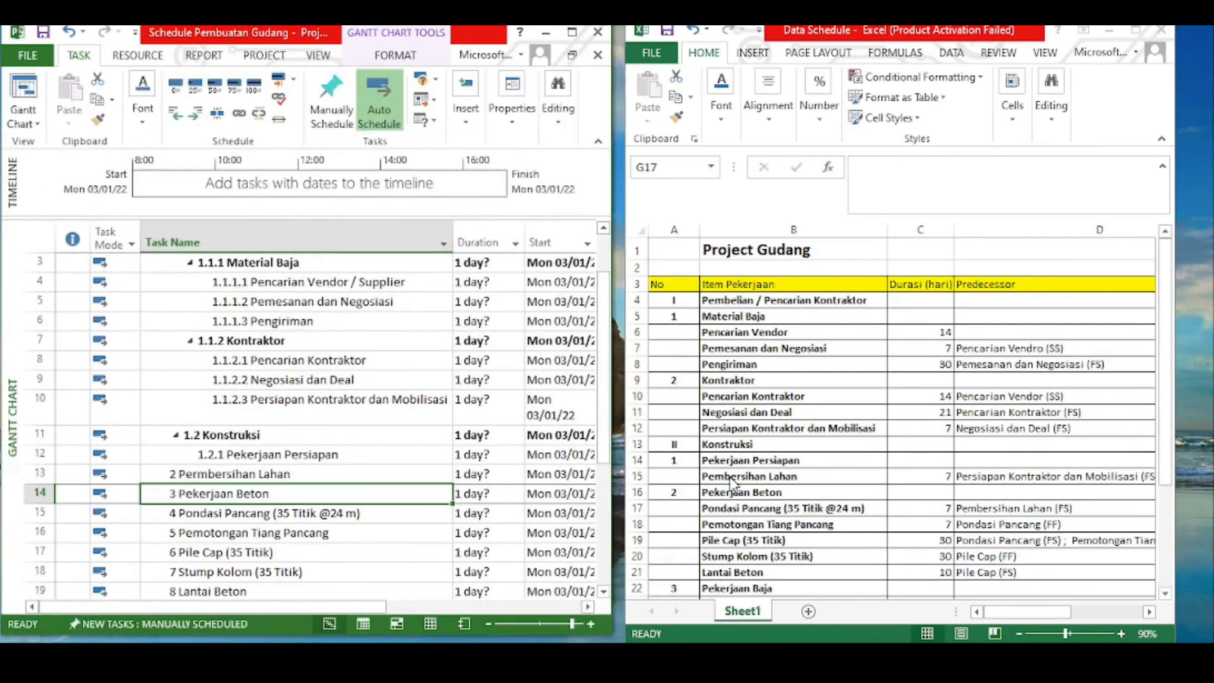
{"action": "left_click", "coordinate": [733, 477]}
{"action": "left_click", "coordinate": [724, 475]}
{"action": "scroll", "coordinate": [724, 475], "scroll_direction": "down", "scroll_amount": 1}
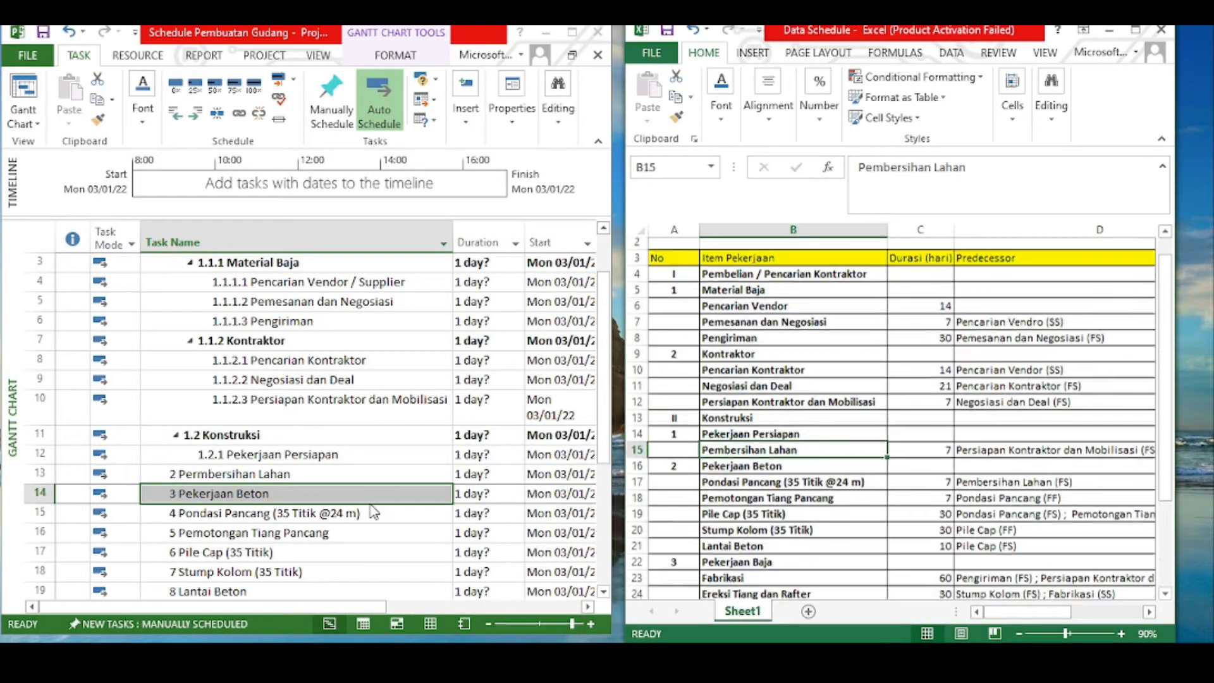
Indent Permbersihan Lahan three levels as a subtask of Pekerjaan Persiapan
{"action": "left_click", "coordinate": [294, 474]}
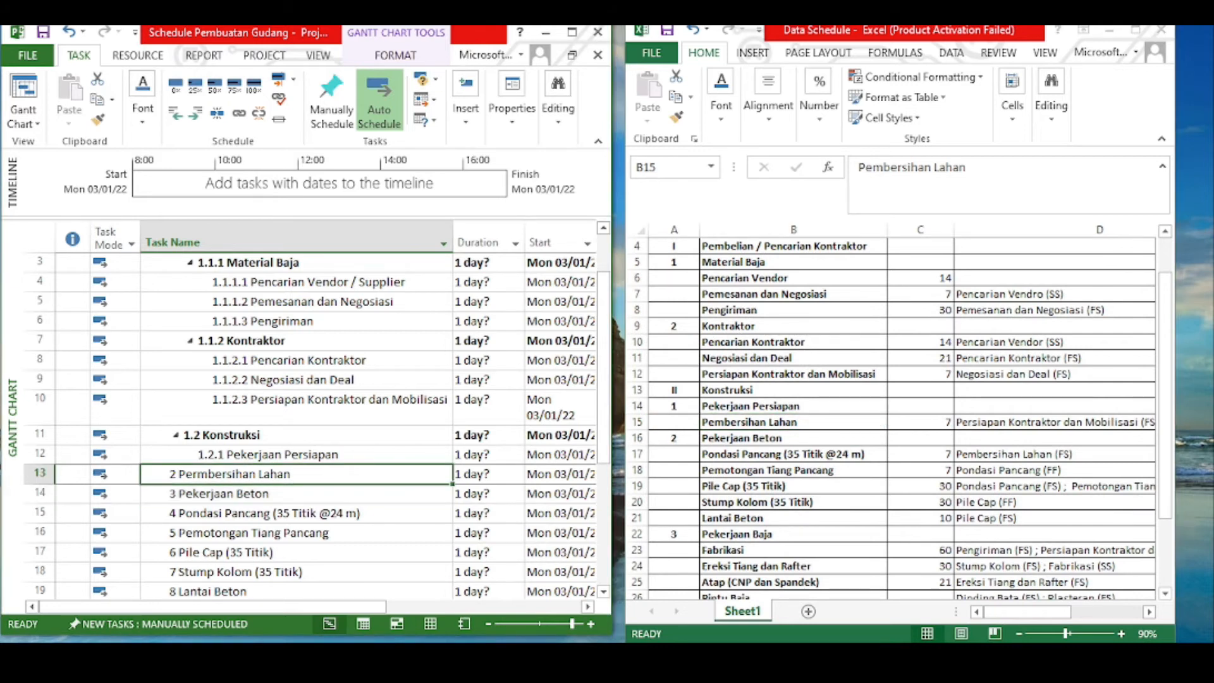
{"action": "left_click", "coordinate": [572, 32]}
{"action": "left_click", "coordinate": [357, 93]}
{"action": "left_click", "coordinate": [356, 92]}
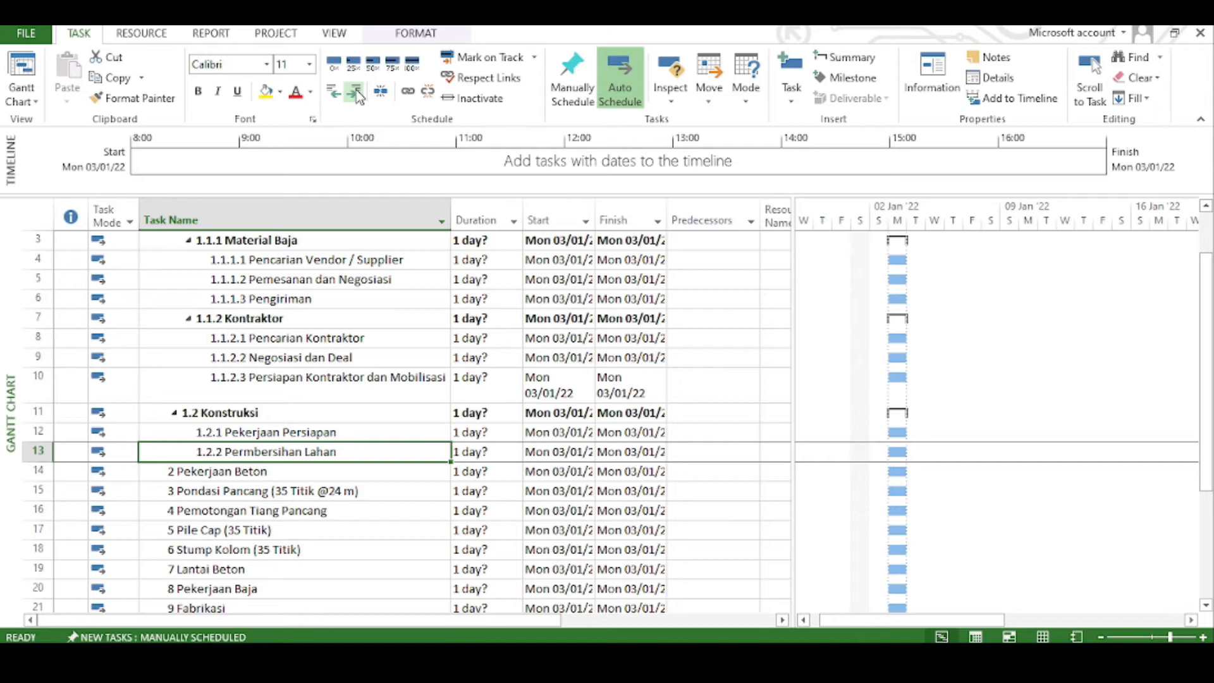
{"action": "left_click", "coordinate": [355, 89]}
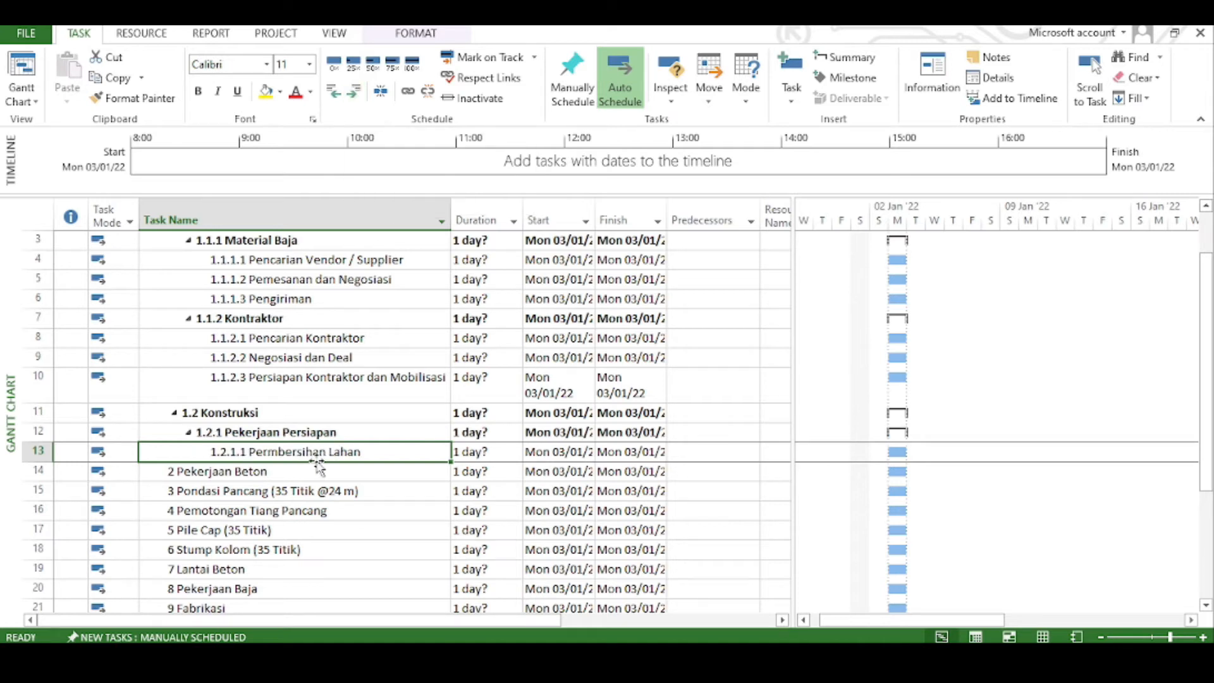
Indent Pekerjaan Beton two levels as a subtask of Konstruksi, level with Pekerjaan Persiapan
{"action": "left_click", "coordinate": [308, 471]}
{"action": "left_click", "coordinate": [354, 93]}
{"action": "left_click", "coordinate": [354, 93]}
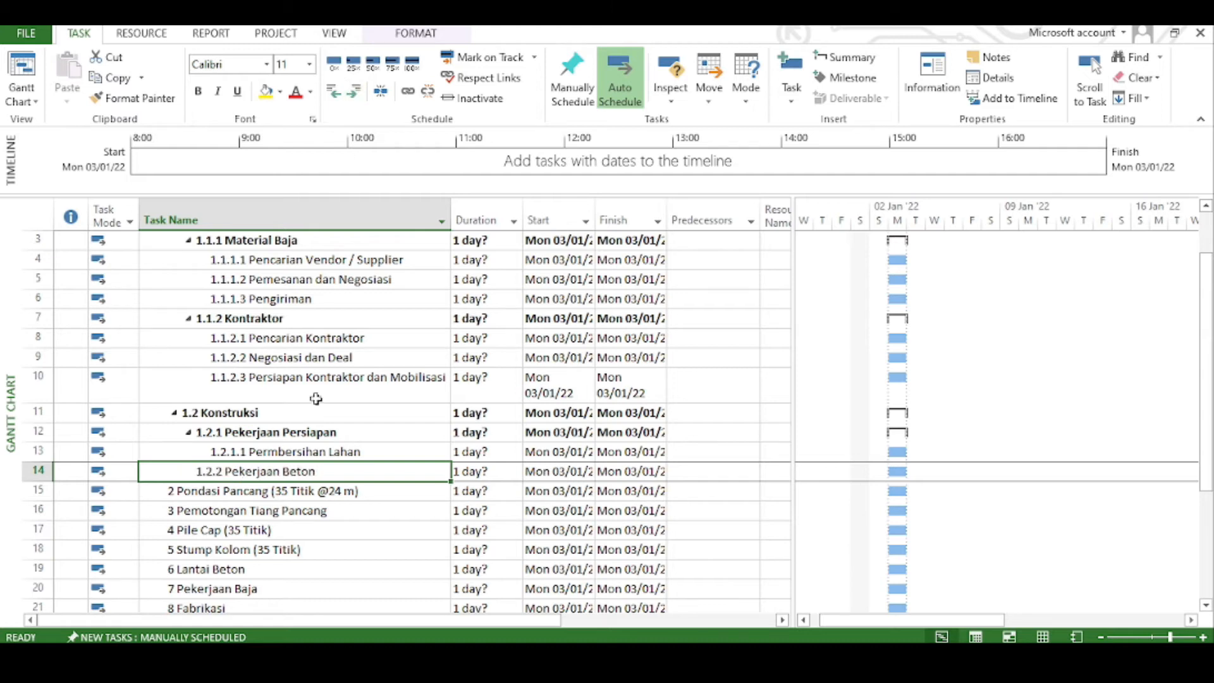
{"action": "left_click", "coordinate": [285, 550]}
{"action": "scroll", "coordinate": [287, 530], "scroll_direction": "down", "scroll_amount": 1}
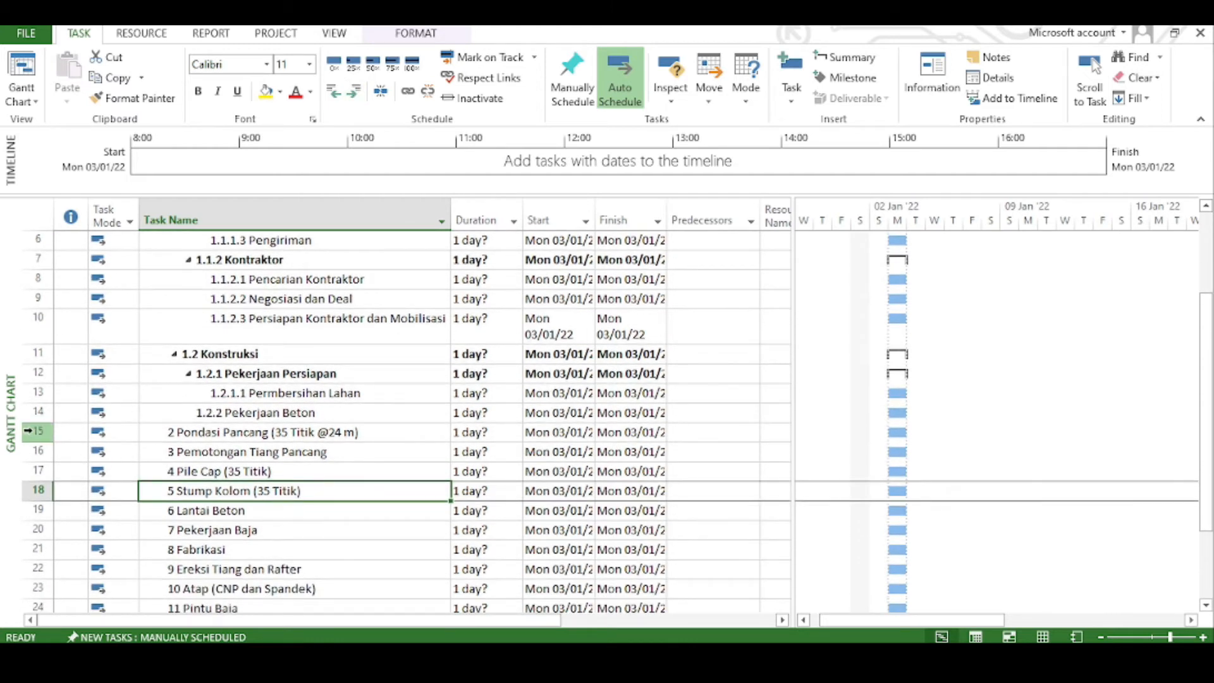
{"action": "scroll", "coordinate": [154, 523], "scroll_direction": "down", "scroll_amount": 3}
{"action": "scroll", "coordinate": [358, 458], "scroll_direction": "up", "scroll_amount": 2}
{"action": "scroll", "coordinate": [358, 458], "scroll_direction": "down", "scroll_amount": 1}
{"action": "scroll", "coordinate": [65, 413], "scroll_direction": "up", "scroll_amount": 1}
{"action": "left_click_drag", "start_coordinate": [38, 372], "coordinate": [38, 392]}
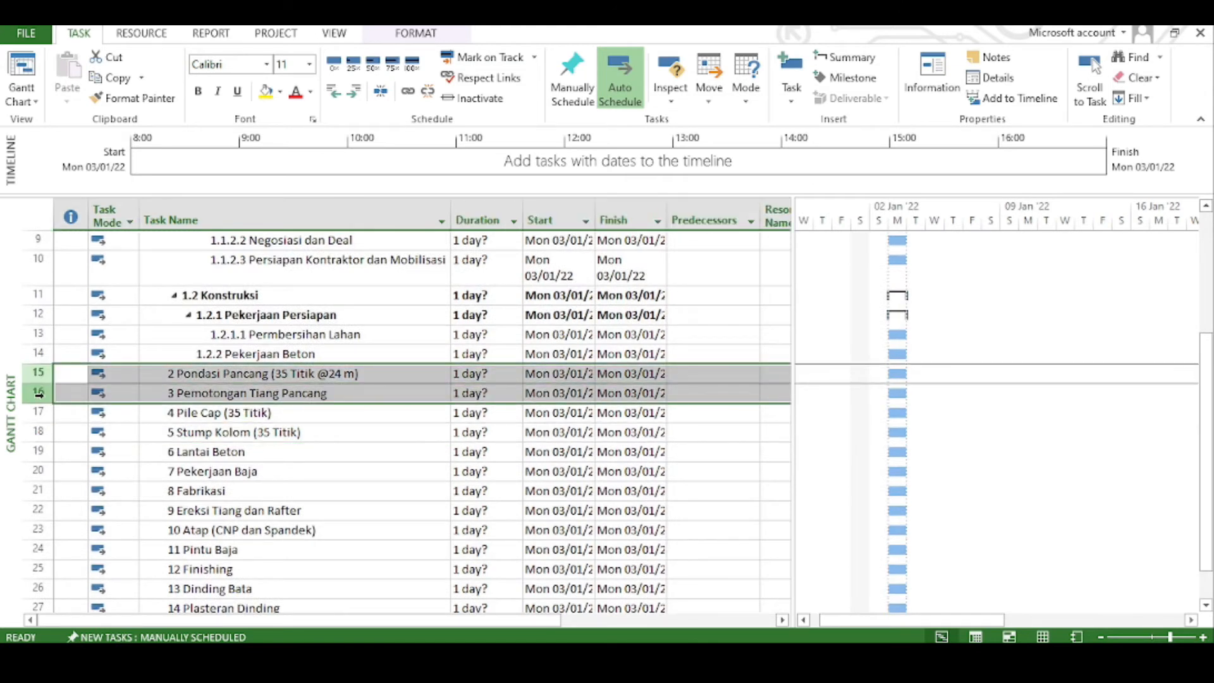
{"action": "left_click_drag", "start_coordinate": [38, 392], "coordinate": [41, 451]}
{"action": "left_click", "coordinate": [354, 92]}
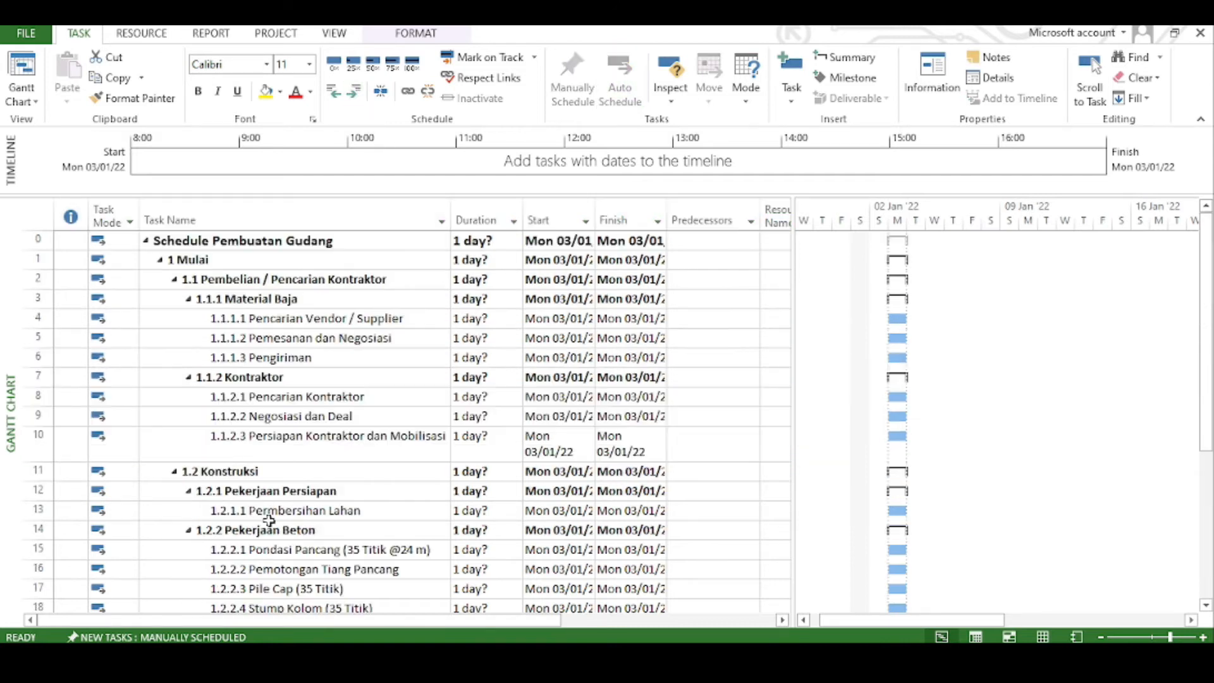
Add a task named Project Selesai below Lampu Penerangan at the end of the task list
{"action": "scroll", "coordinate": [270, 519], "scroll_direction": "down", "scroll_amount": 5}
{"action": "scroll", "coordinate": [248, 379], "scroll_direction": "up", "scroll_amount": 3}
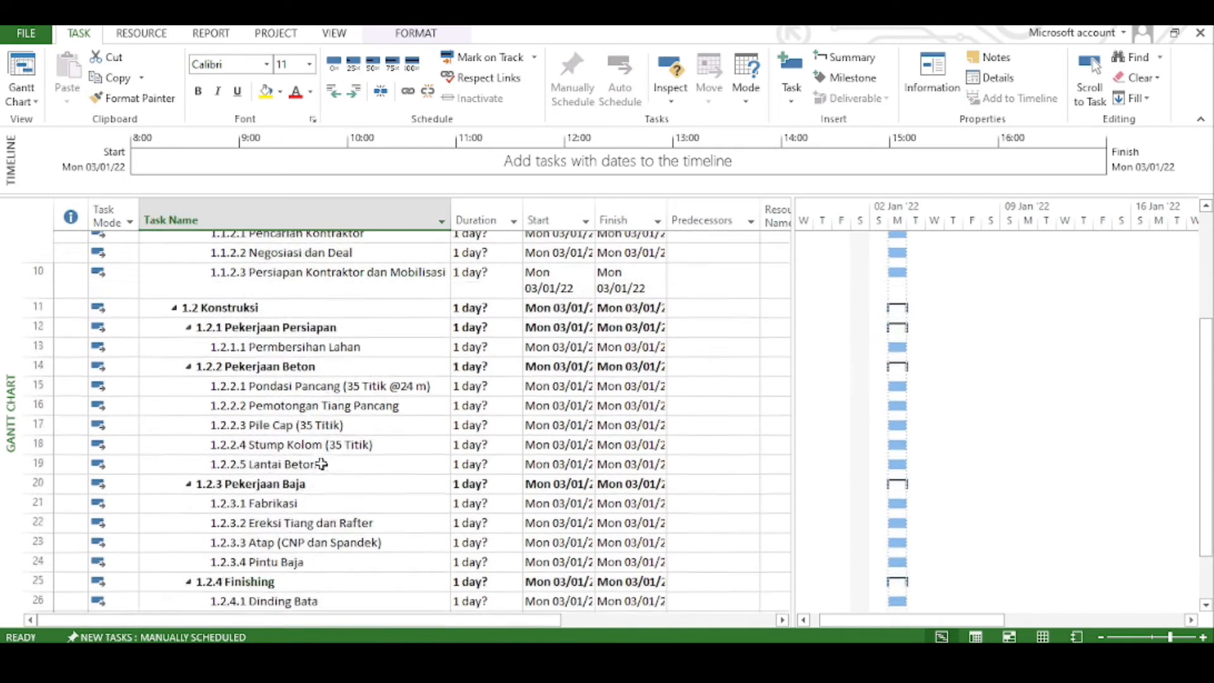
{"action": "scroll", "coordinate": [247, 379], "scroll_direction": "up", "scroll_amount": 2}
{"action": "scroll", "coordinate": [247, 392], "scroll_direction": "down", "scroll_amount": 6}
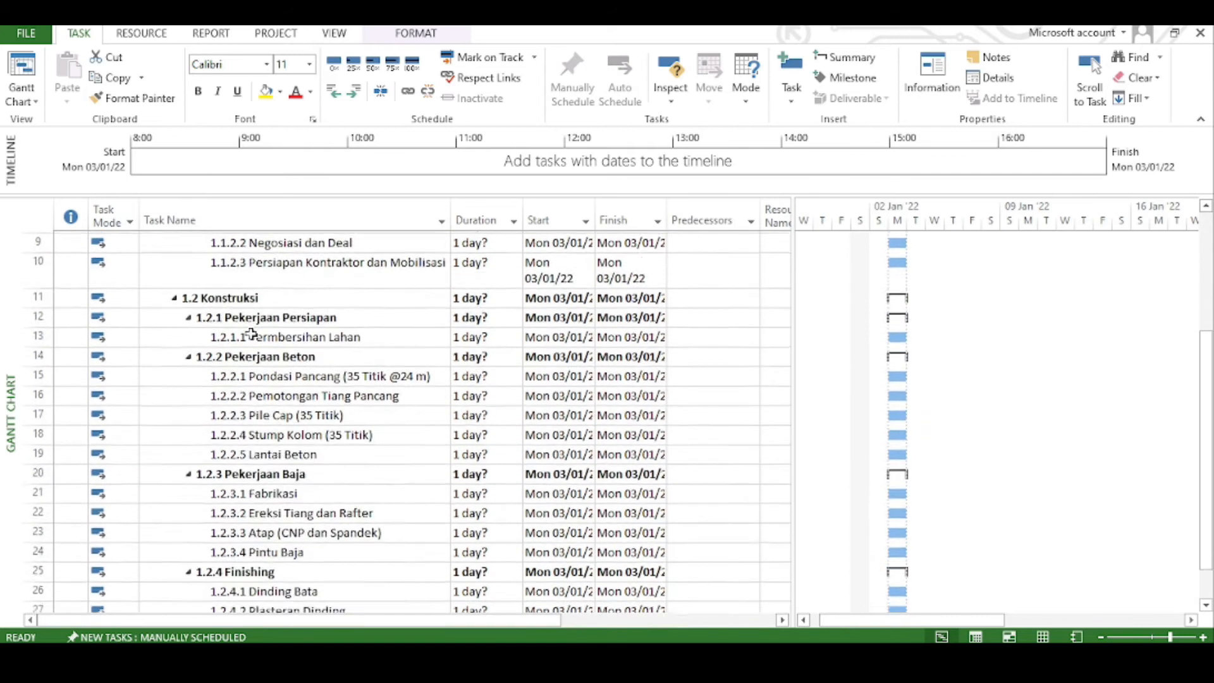
{"action": "type", "text": "S"}
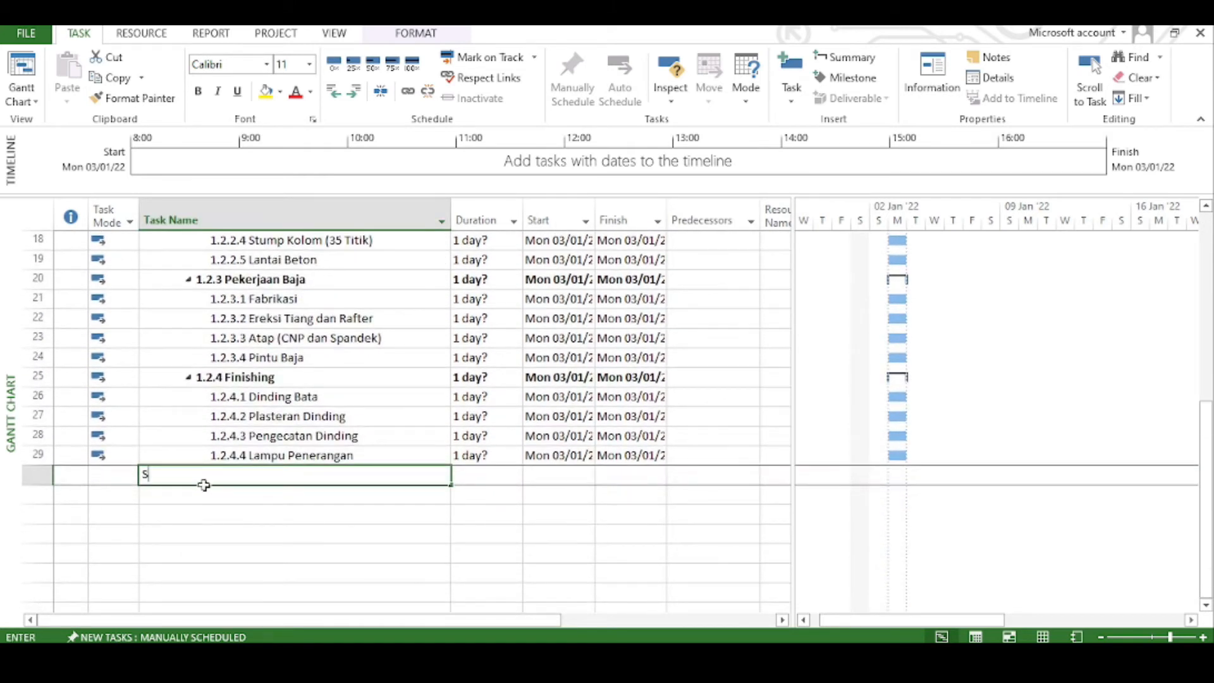
{"action": "type", "text": "eleProject Selesai"}
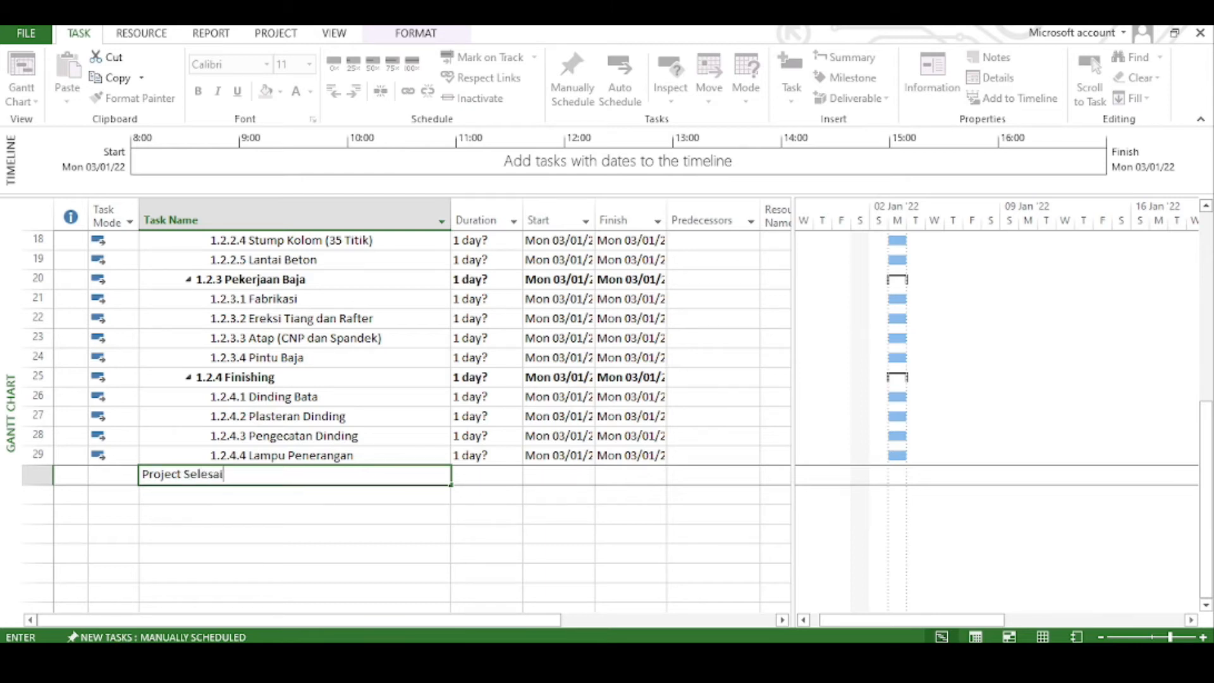
{"action": "key", "text": "Return"}
Outdent Project Selesai three levels so it sits level with Mulai
{"action": "left_click", "coordinate": [208, 477]}
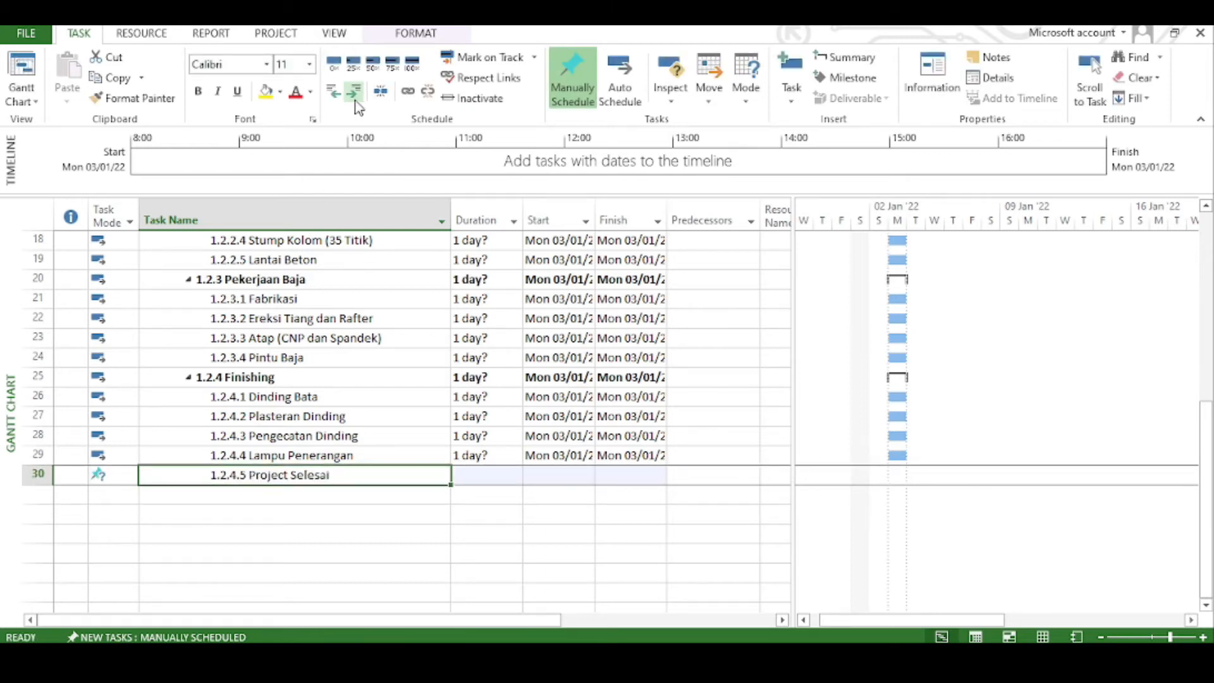
{"action": "left_click", "coordinate": [334, 95]}
{"action": "left_click", "coordinate": [334, 95]}
{"action": "left_click", "coordinate": [334, 95]}
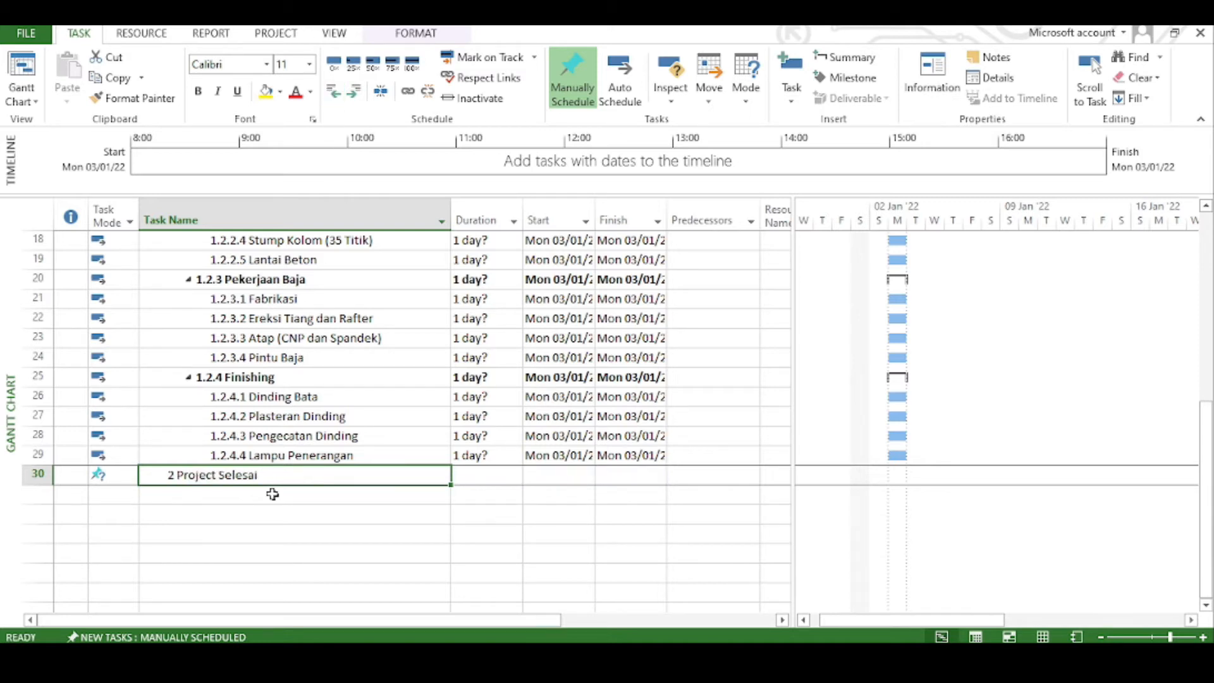
Switch Project Selesai to auto scheduling and set its duration to 0 days
{"action": "left_click", "coordinate": [272, 494]}
{"action": "left_click", "coordinate": [108, 477]}
{"action": "left_click", "coordinate": [130, 475]}
{"action": "left_click", "coordinate": [129, 475]}
{"action": "left_click", "coordinate": [147, 500]}
{"action": "left_click", "coordinate": [506, 494]}
{"action": "left_click", "coordinate": [506, 475]}
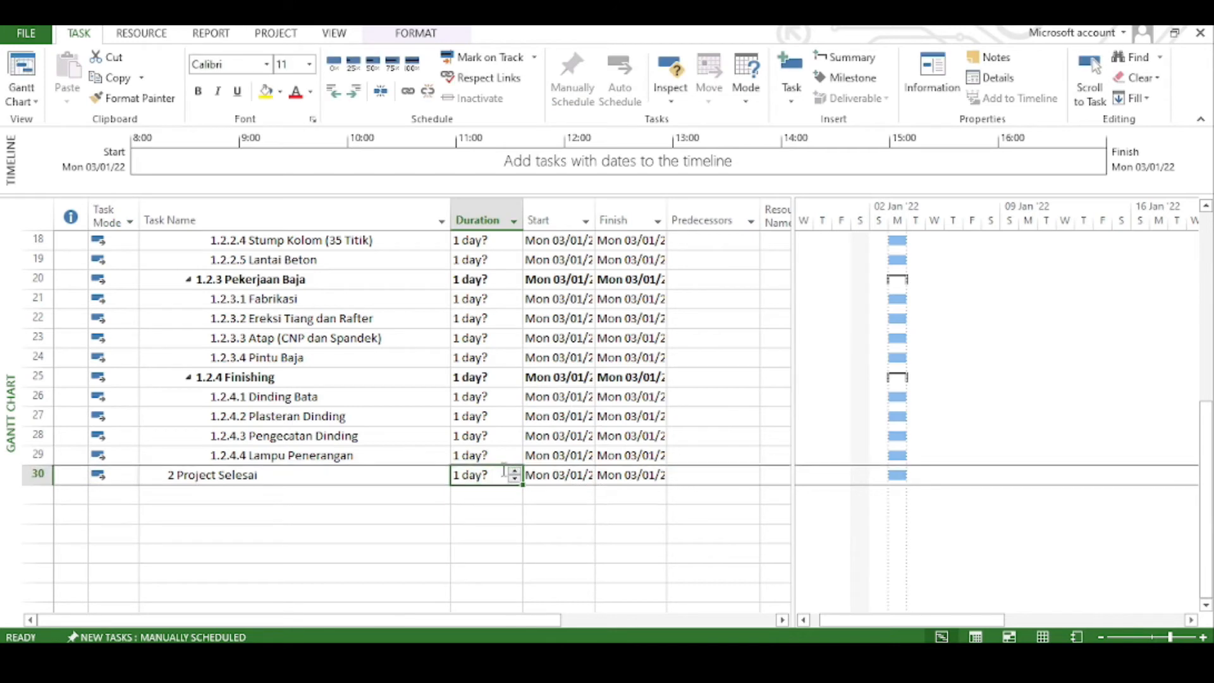
{"action": "type", "text": "0"}
{"action": "key", "text": "Return"}
Set the Material Baja durations from the Excel list: Pencarian Vendor / Supplier 14 days, Pemesanan dan Negosiasi 7 days, Pengiriman 30 days
{"action": "scroll", "coordinate": [503, 469], "scroll_direction": "up", "scroll_amount": 6}
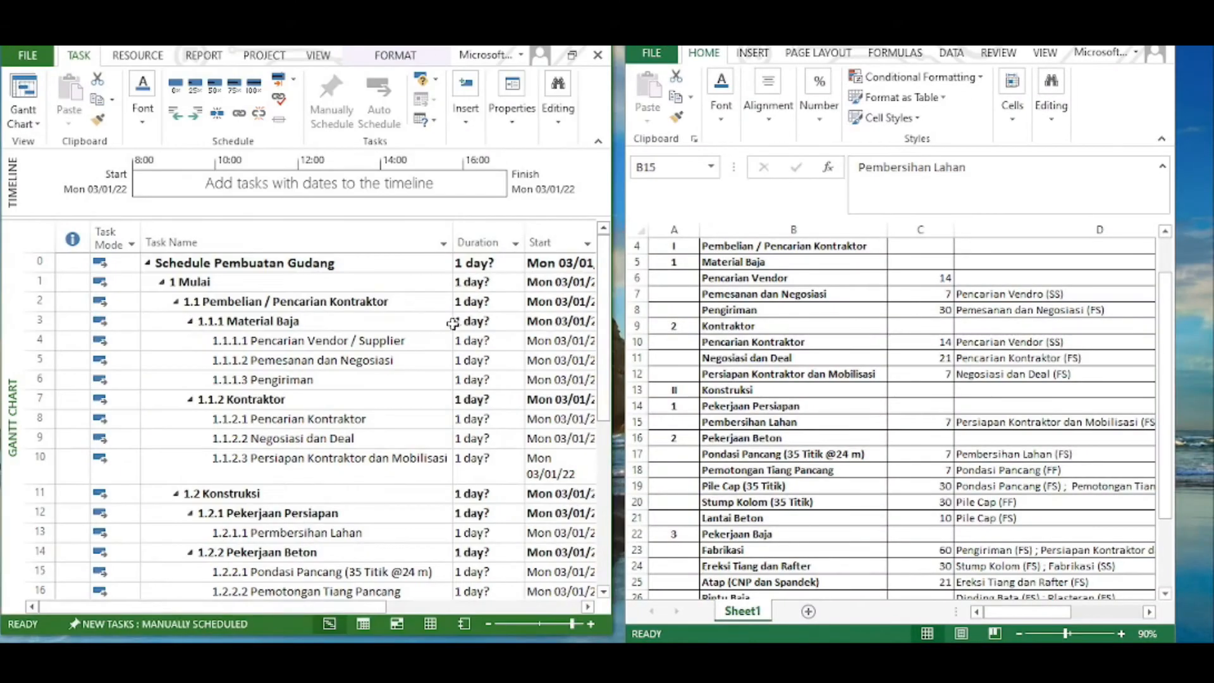
{"action": "left_click", "coordinate": [481, 340]}
{"action": "scroll", "coordinate": [916, 379], "scroll_direction": "up", "scroll_amount": 1}
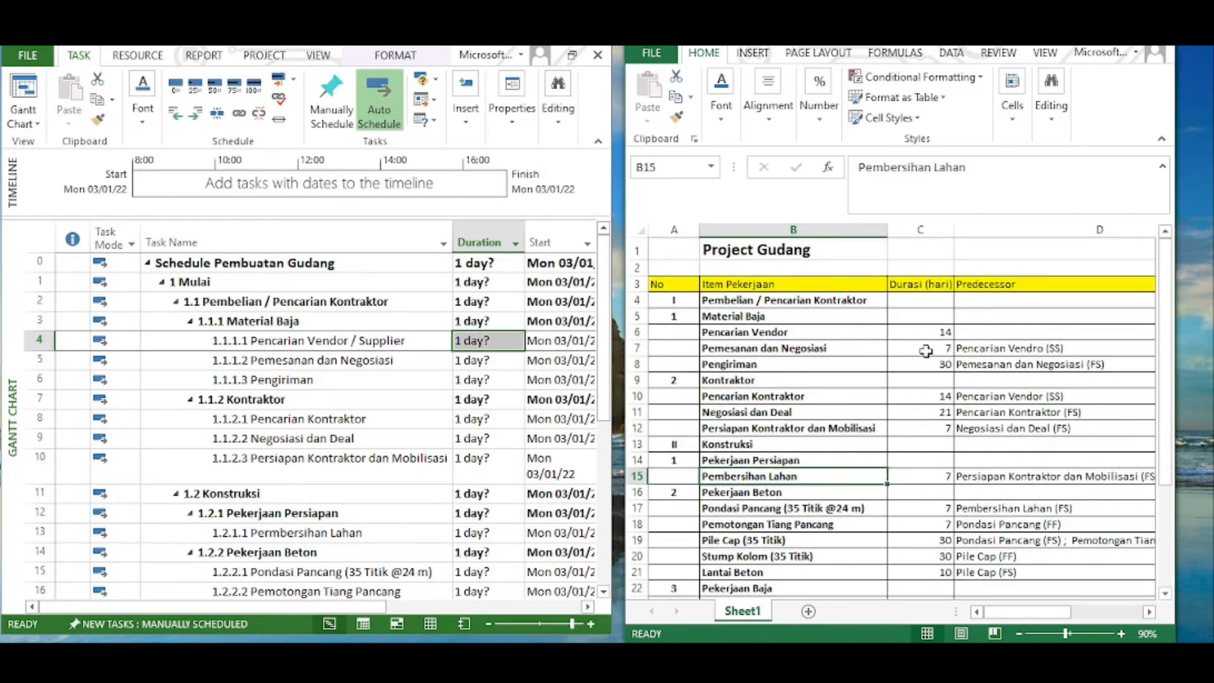
{"action": "left_click", "coordinate": [934, 344]}
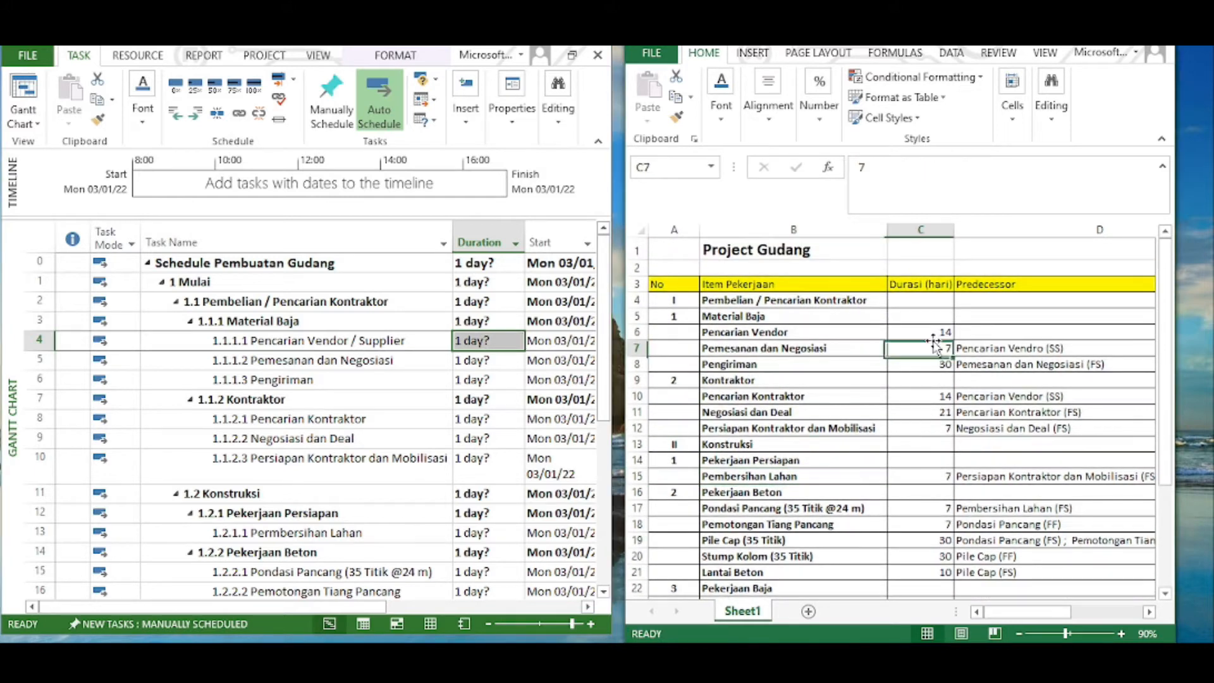
{"action": "left_click", "coordinate": [481, 342]}
{"action": "type", "text": "4"}
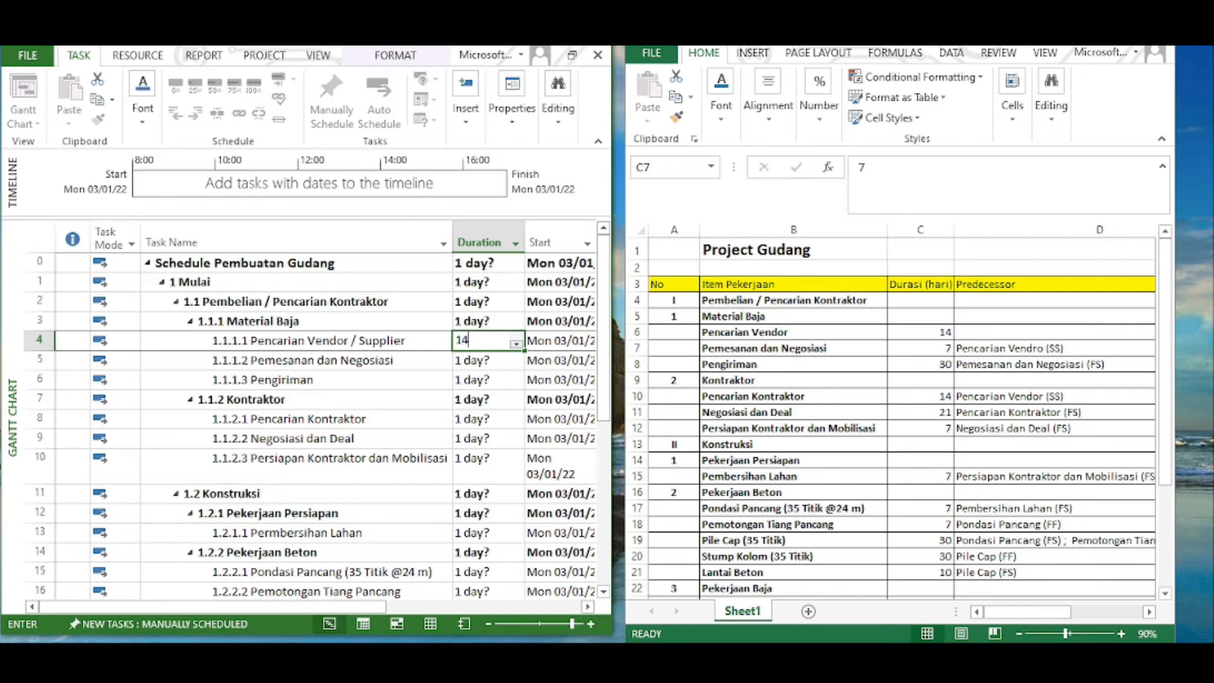
{"action": "left_click", "coordinate": [475, 358]}
{"action": "type", "text": "7"}
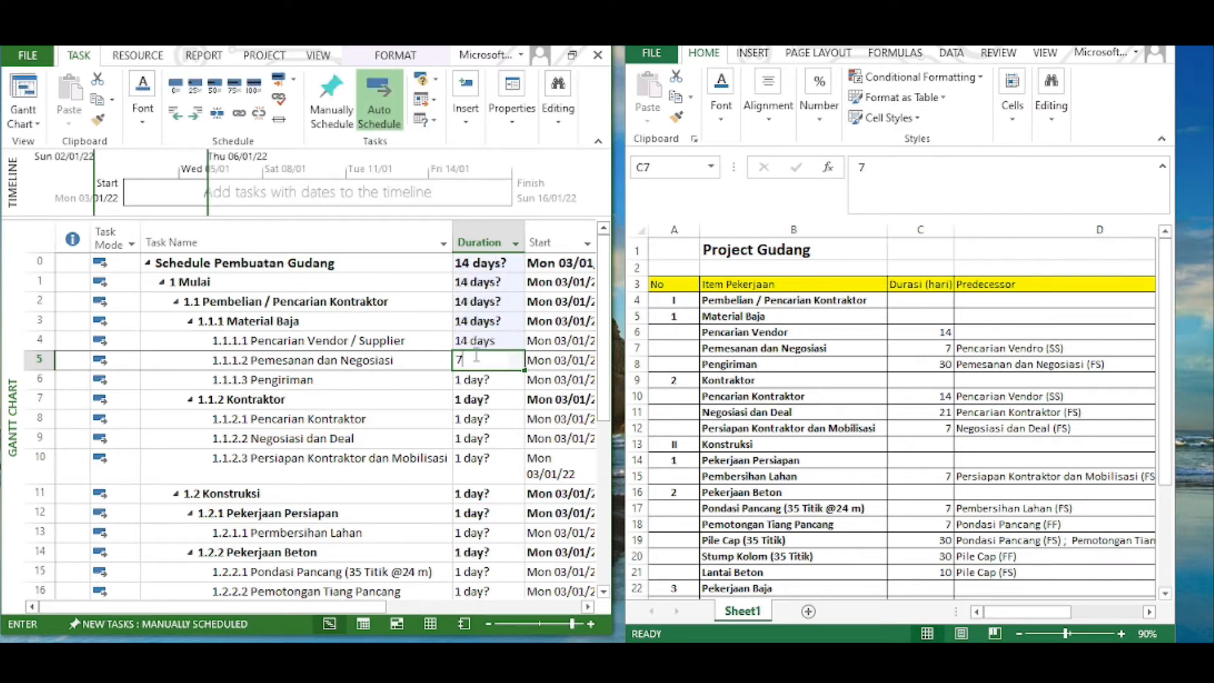
{"action": "key", "text": "Return"}
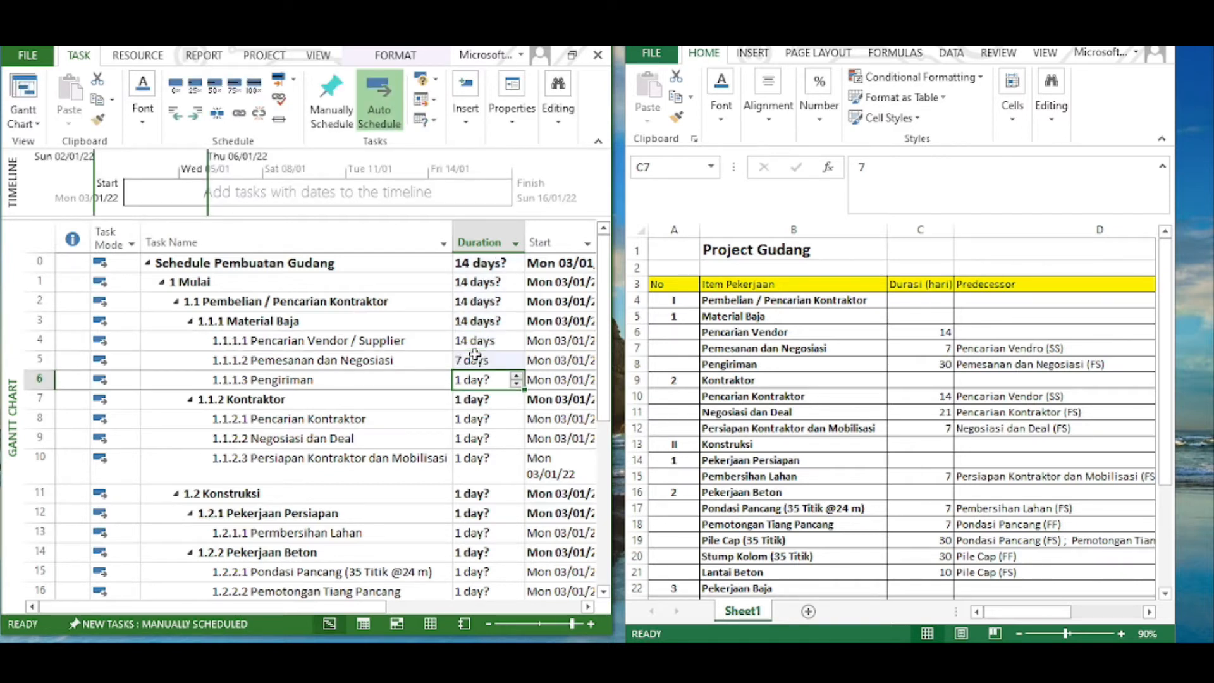
{"action": "type", "text": "30"}
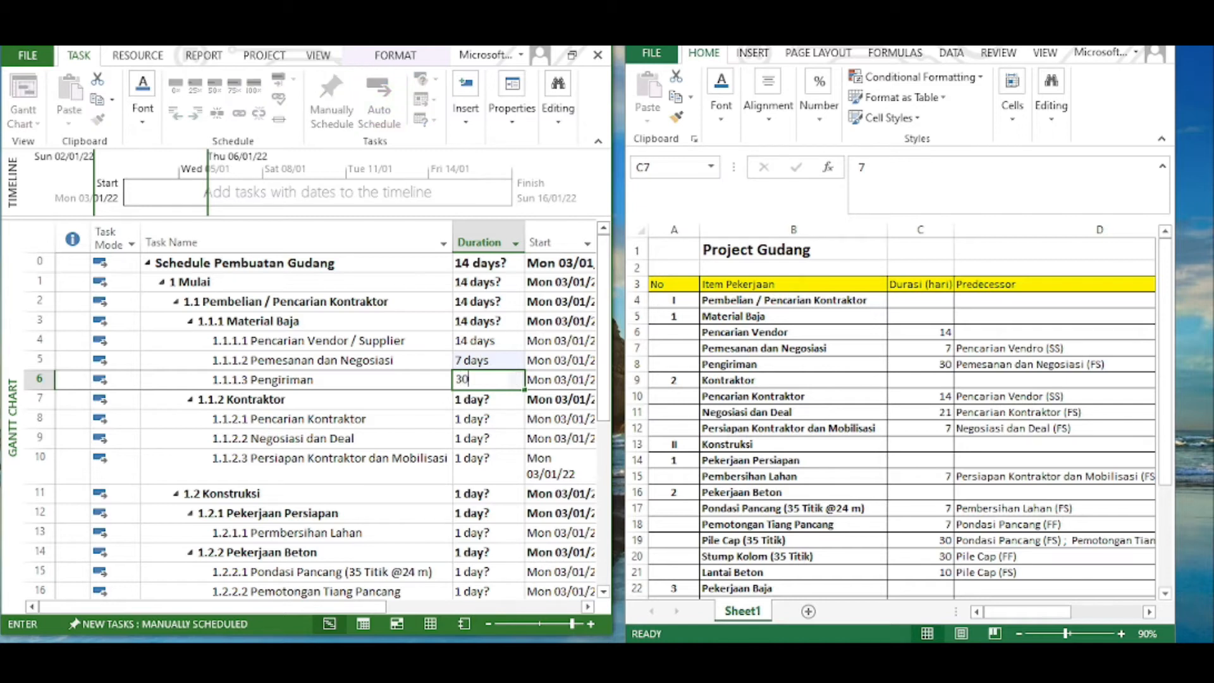
{"action": "key", "text": "Return"}
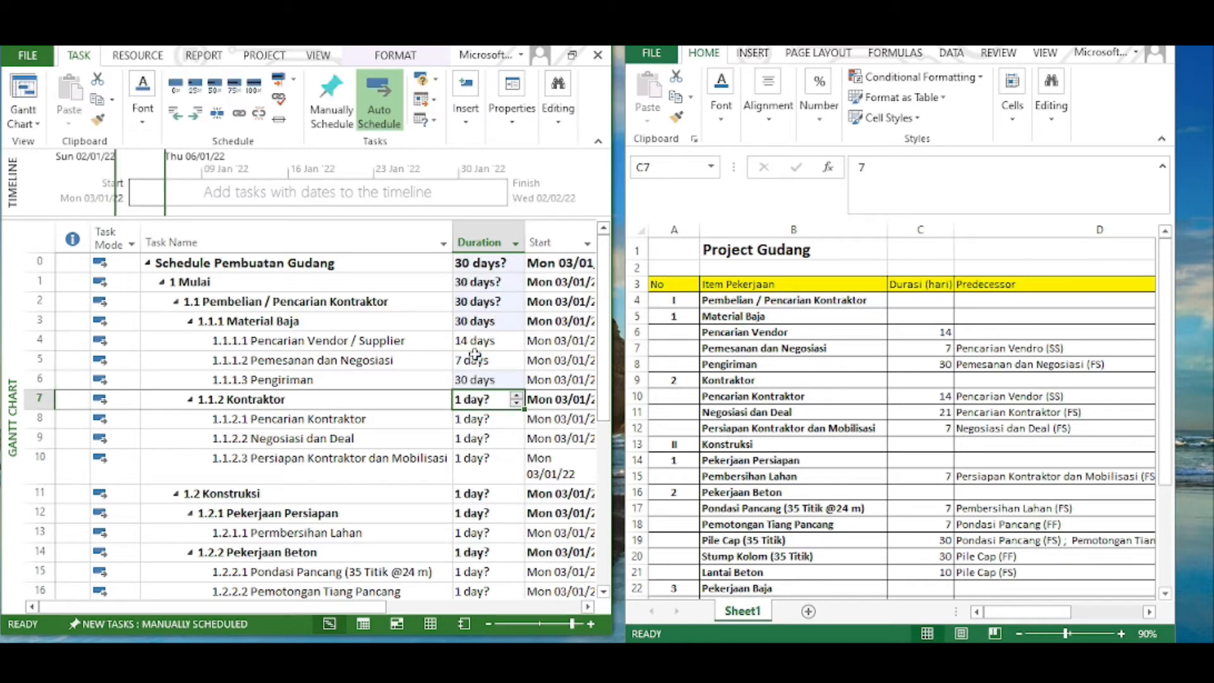
Set the Kontraktor durations: Pencarian Kontraktor 14 days, Negosiasi dan Deal 21 days, Persiapan Kontraktor dan Mobilisasi 7 days
{"action": "left_click", "coordinate": [475, 419]}
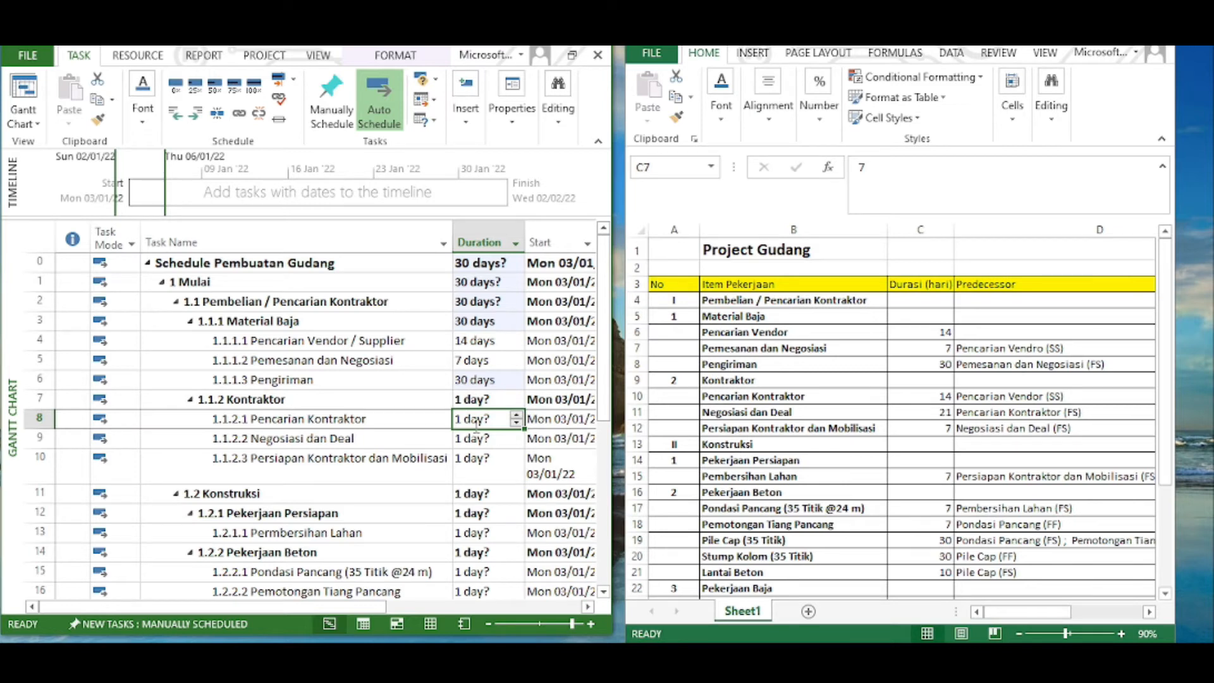
{"action": "key", "text": "Return"}
{"action": "left_click", "coordinate": [475, 423]}
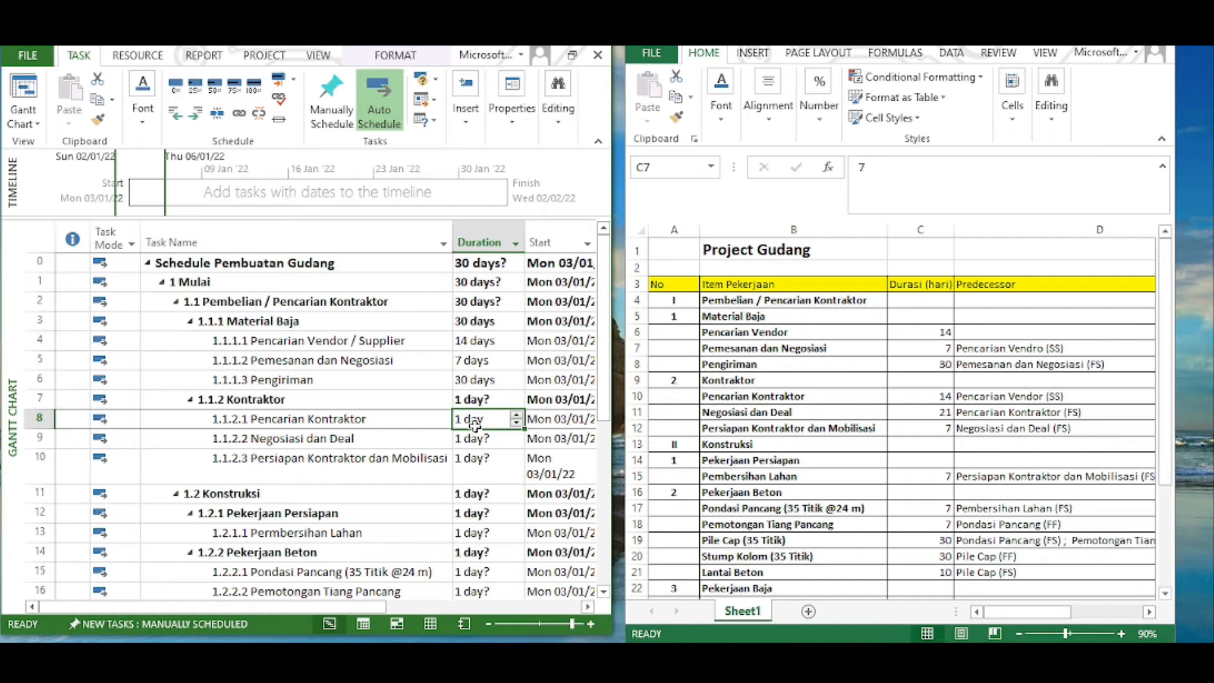
{"action": "type", "text": "14"}
{"action": "key", "text": "Return"}
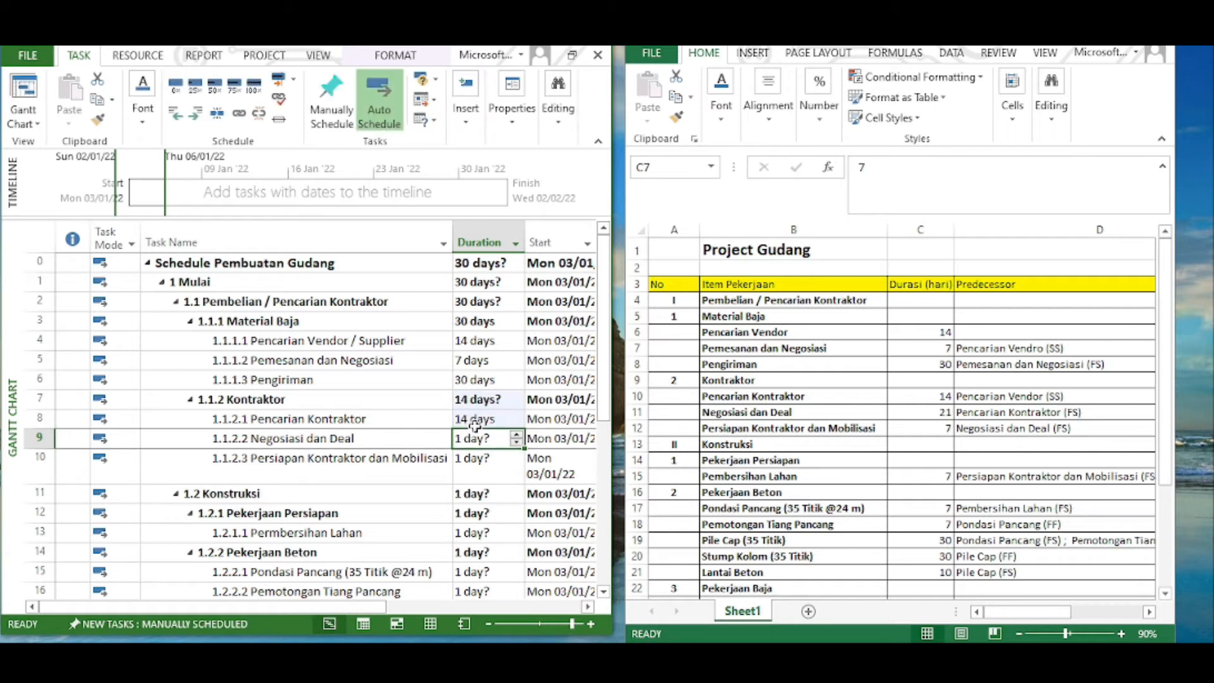
{"action": "type", "text": "21"}
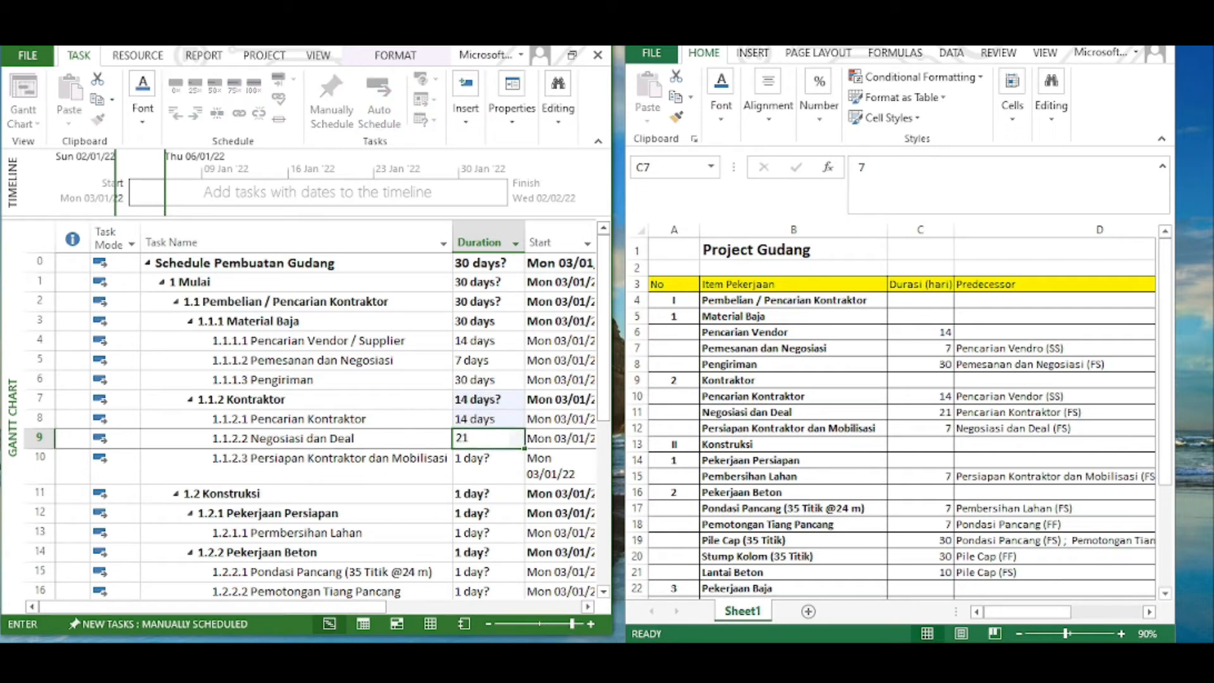
{"action": "key", "text": "Return"}
{"action": "type", "text": "7"}
{"action": "key", "text": "Return"}
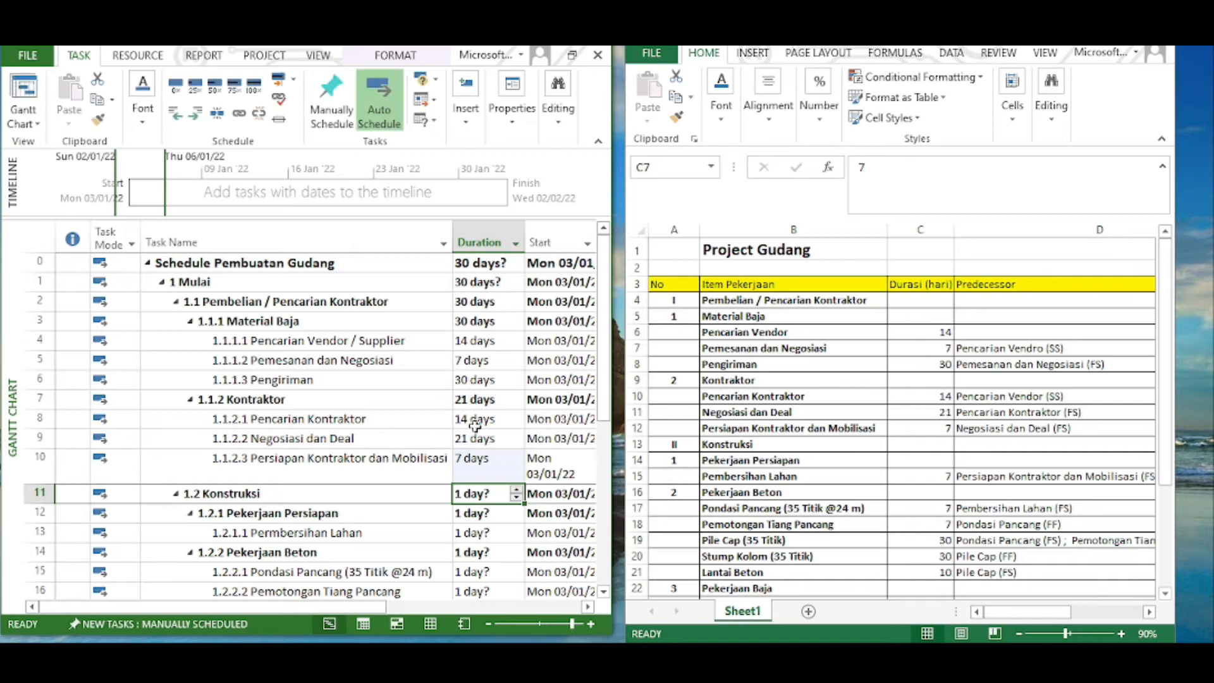
Compare the durations of the tasks under Konstruksi with those in the Excel task list
{"action": "scroll", "coordinate": [475, 426], "scroll_direction": "down", "scroll_amount": 5}
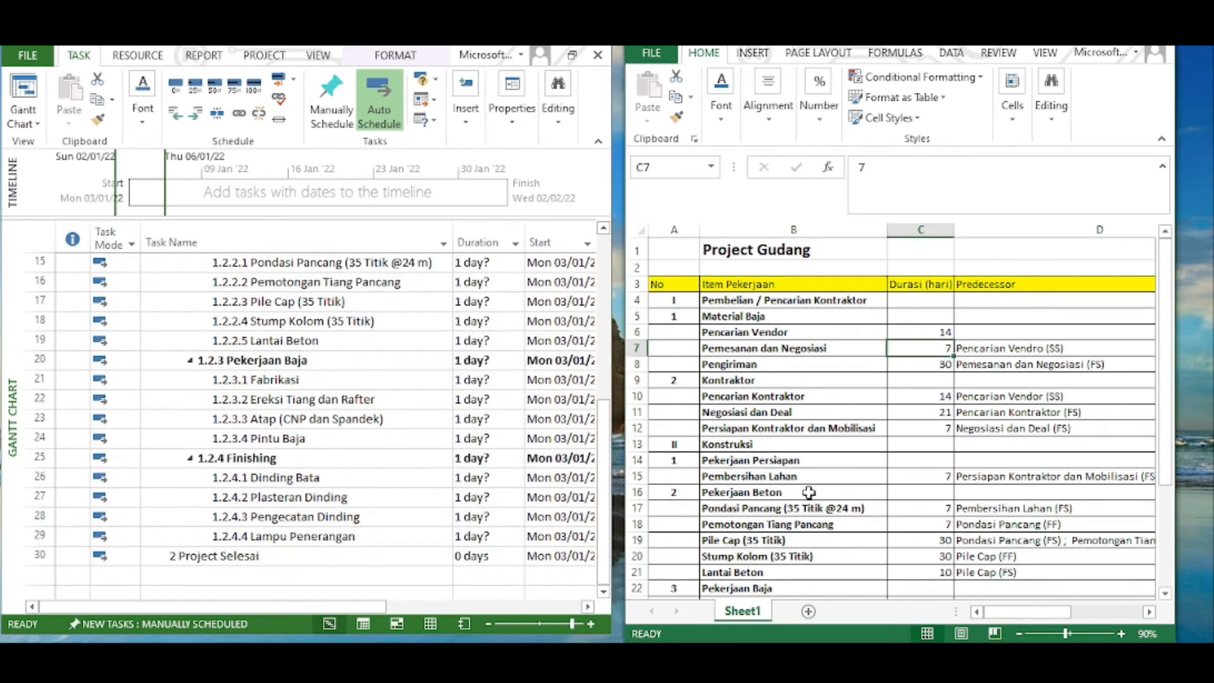
{"action": "scroll", "coordinate": [809, 493], "scroll_direction": "down", "scroll_amount": 4}
{"action": "scroll", "coordinate": [959, 476], "scroll_direction": "up", "scroll_amount": 4}
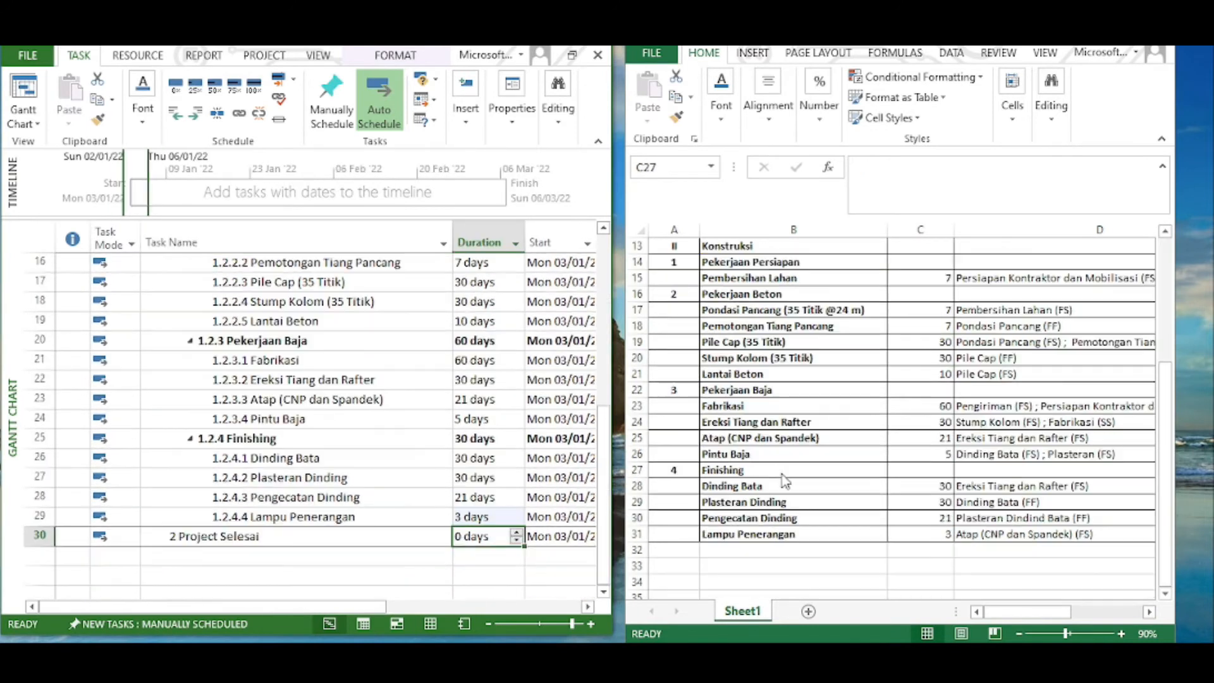
{"action": "scroll", "coordinate": [784, 480], "scroll_direction": "up", "scroll_amount": 4}
{"action": "scroll", "coordinate": [270, 452], "scroll_direction": "up", "scroll_amount": 4}
{"action": "scroll", "coordinate": [271, 452], "scroll_direction": "up", "scroll_amount": 2}
{"action": "scroll", "coordinate": [271, 452], "scroll_direction": "down", "scroll_amount": 5}
{"action": "left_click", "coordinate": [272, 459]}
{"action": "scroll", "coordinate": [369, 469], "scroll_direction": "up", "scroll_amount": 5}
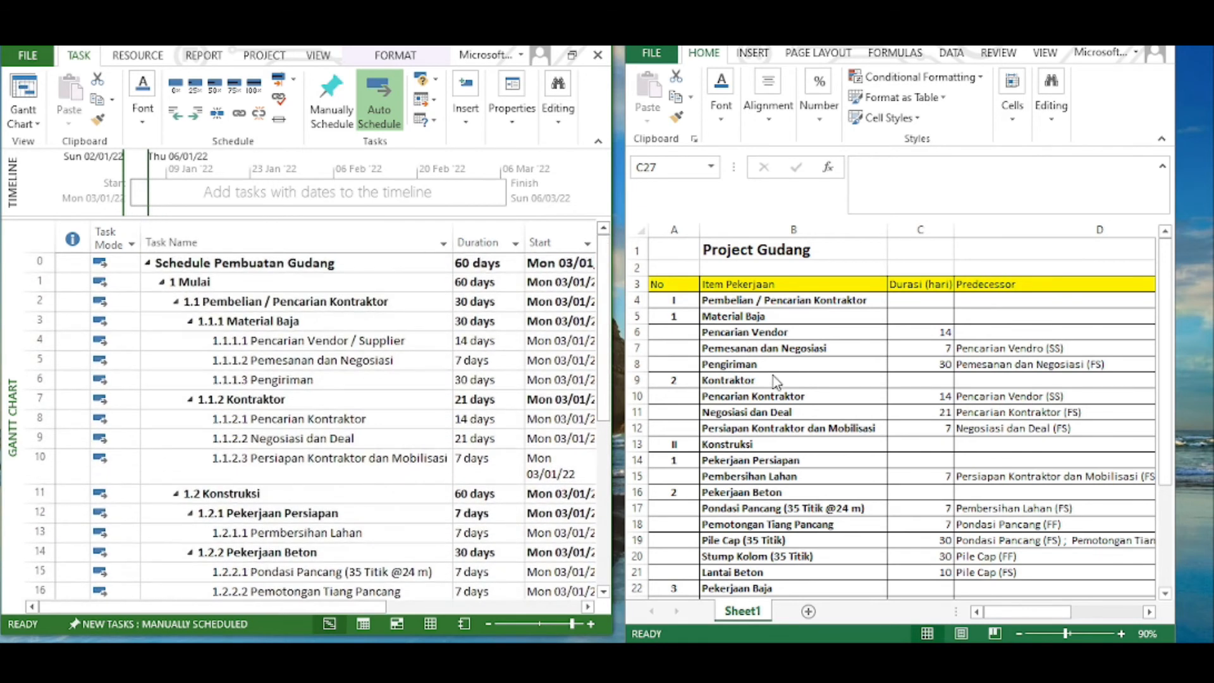
Compare the schedule's Predecessors column with the predecessor entries in the Excel task list, starting at Pencarian Vendor
{"action": "left_click", "coordinate": [586, 607]}
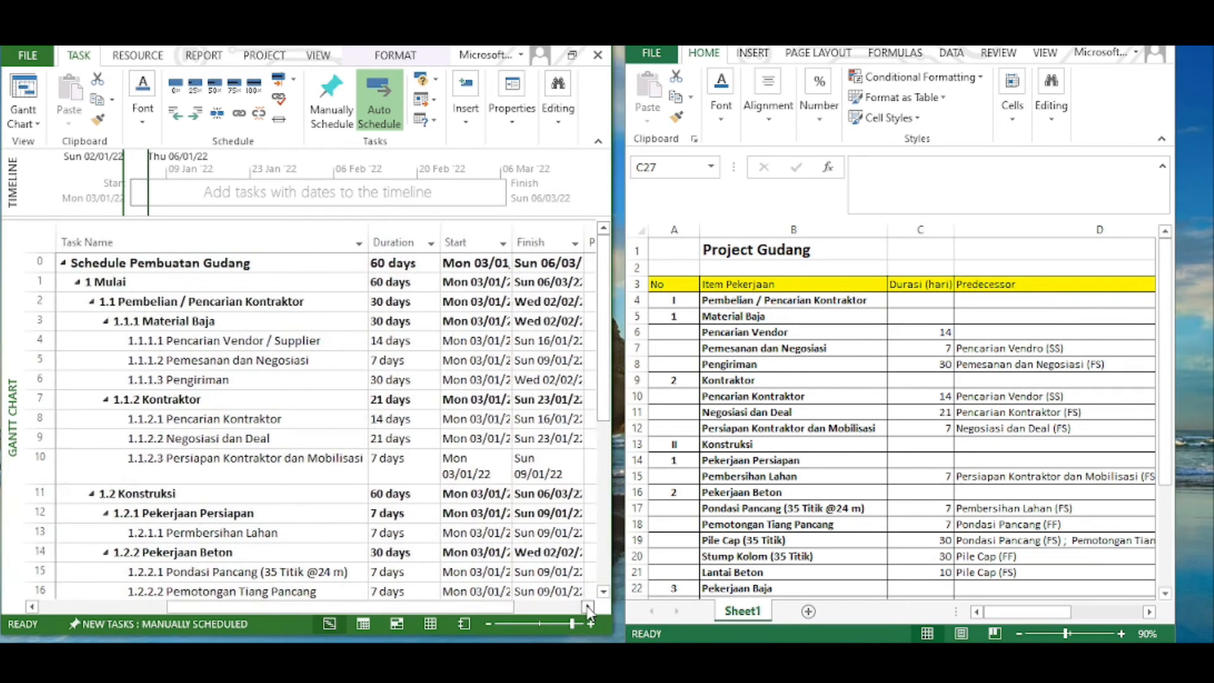
{"action": "mouse_move", "coordinate": [534, 607]}
{"action": "left_mouse_down"}
{"action": "mouse_move", "coordinate": [522, 610]}
{"action": "mouse_move", "coordinate": [542, 610]}
{"action": "left_mouse_up"}
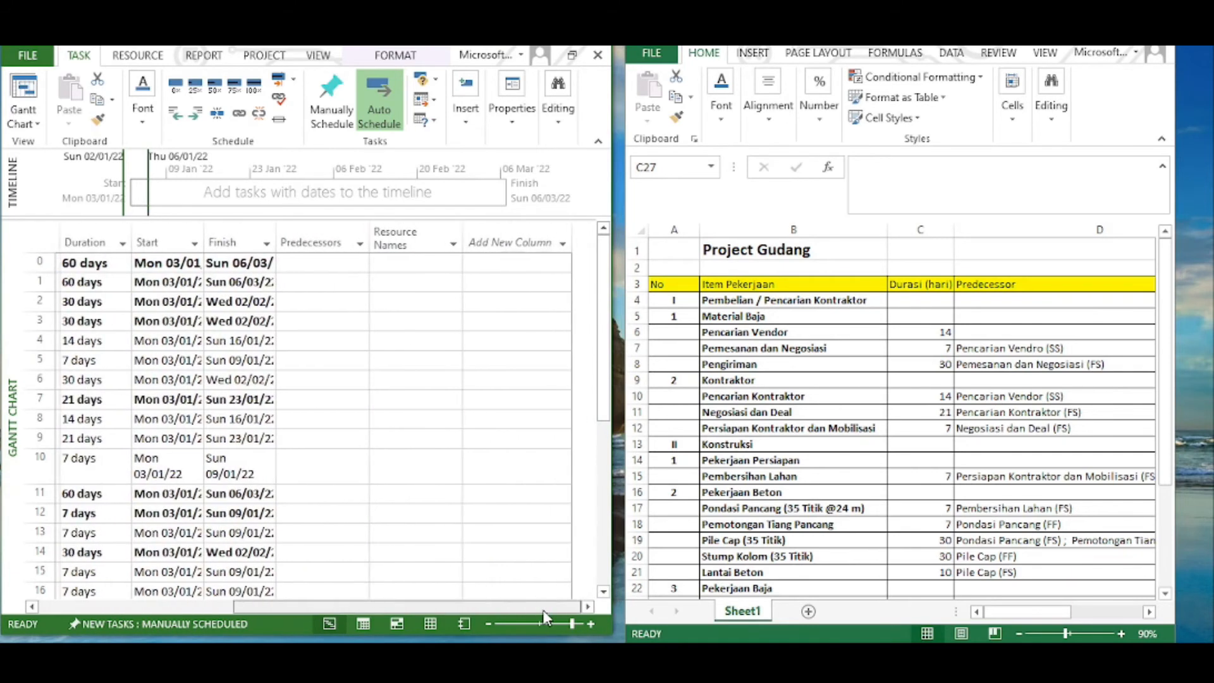
{"action": "left_click", "coordinate": [328, 338]}
{"action": "left_click", "coordinate": [1031, 347]}
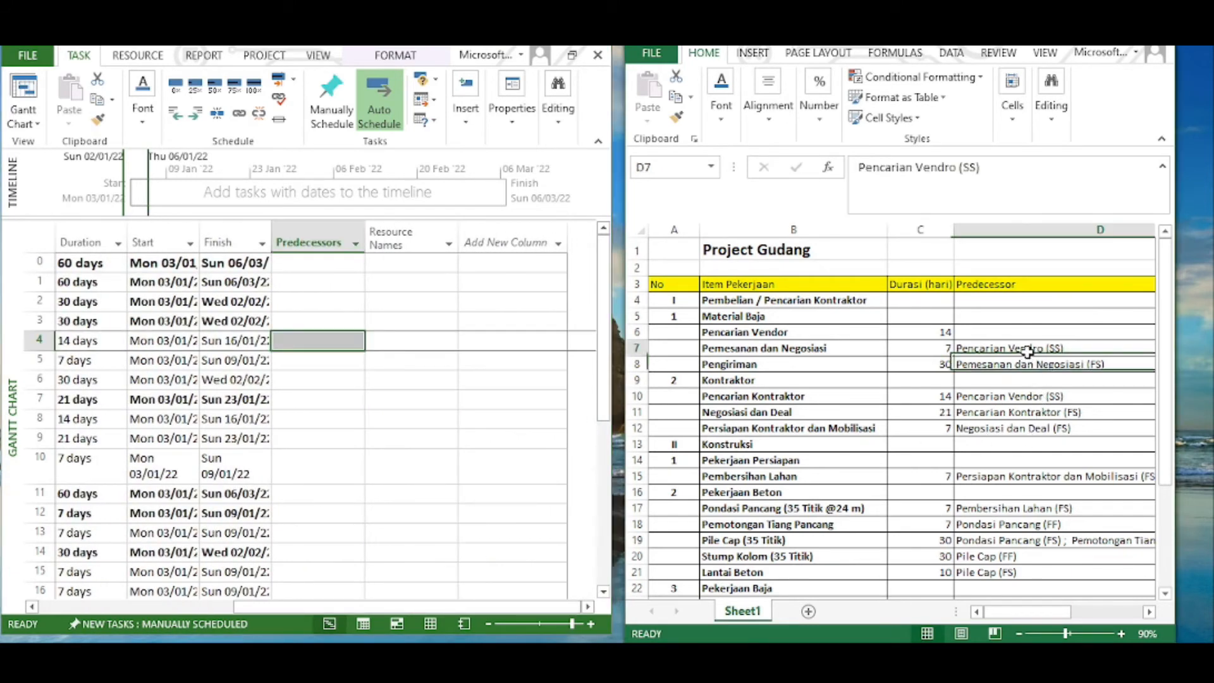
{"action": "left_click_drag", "start_coordinate": [557, 608], "coordinate": [491, 608]}
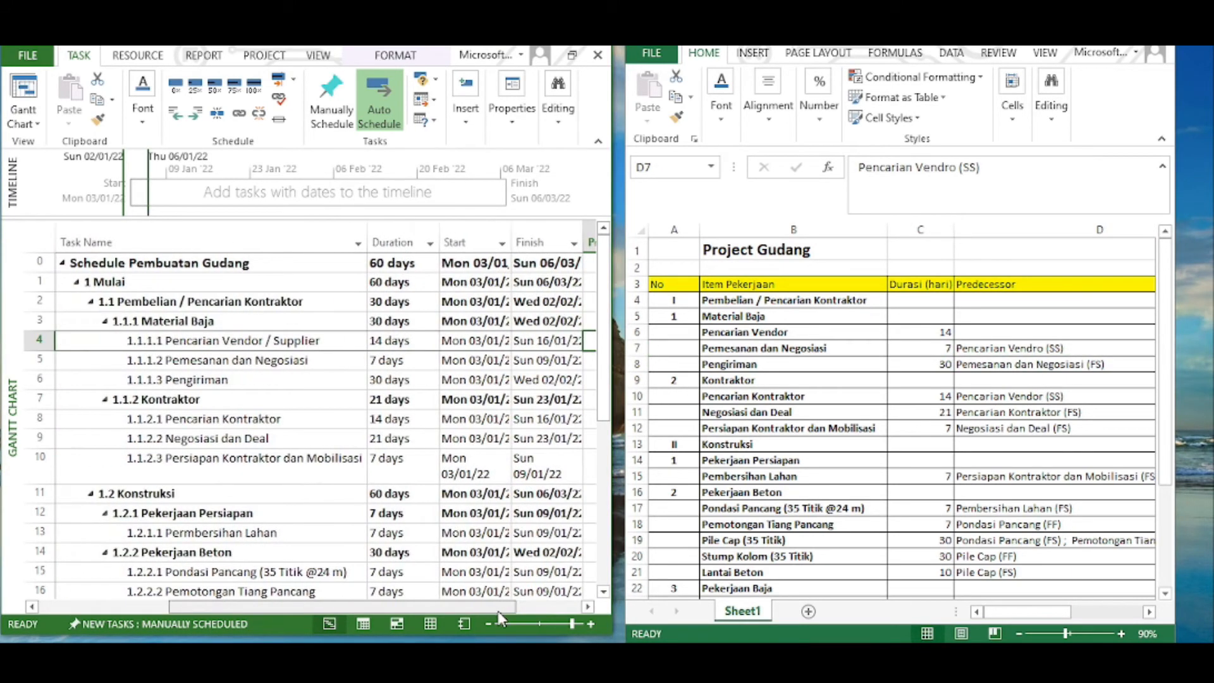
{"action": "left_click_drag", "start_coordinate": [613, 563], "coordinate": [646, 564]}
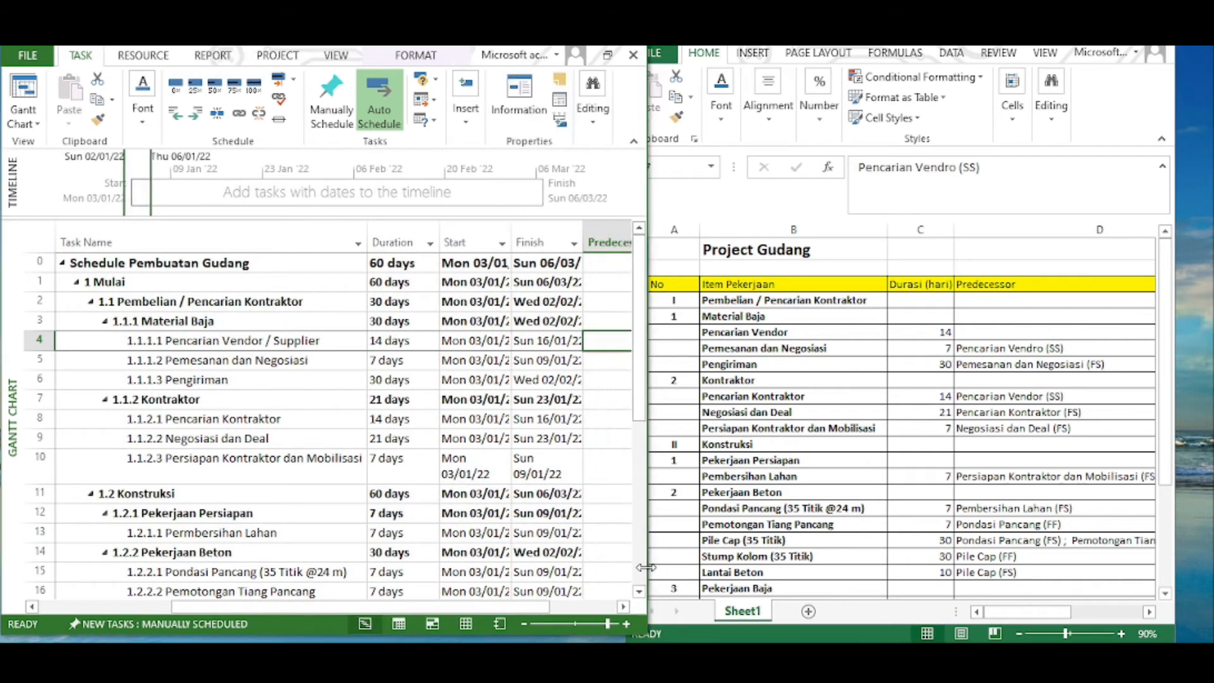
{"action": "left_click", "coordinate": [623, 607]}
{"action": "left_click_drag", "start_coordinate": [610, 607], "coordinate": [516, 613]}
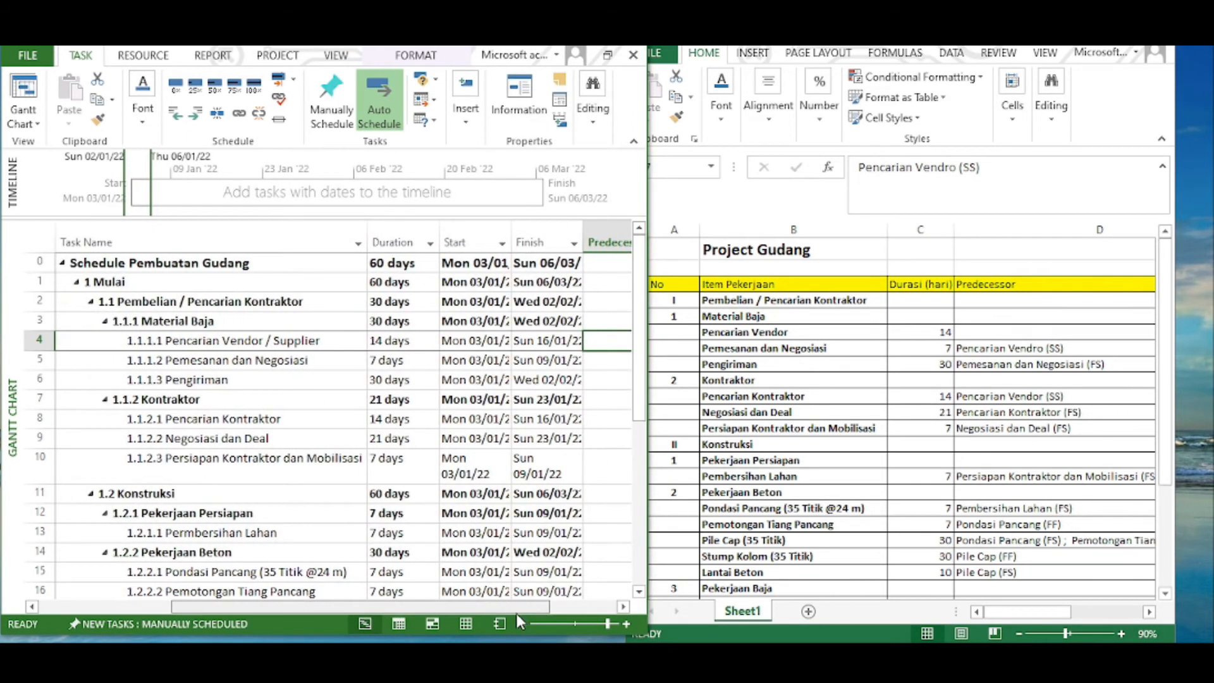
{"action": "left_click", "coordinate": [977, 354]}
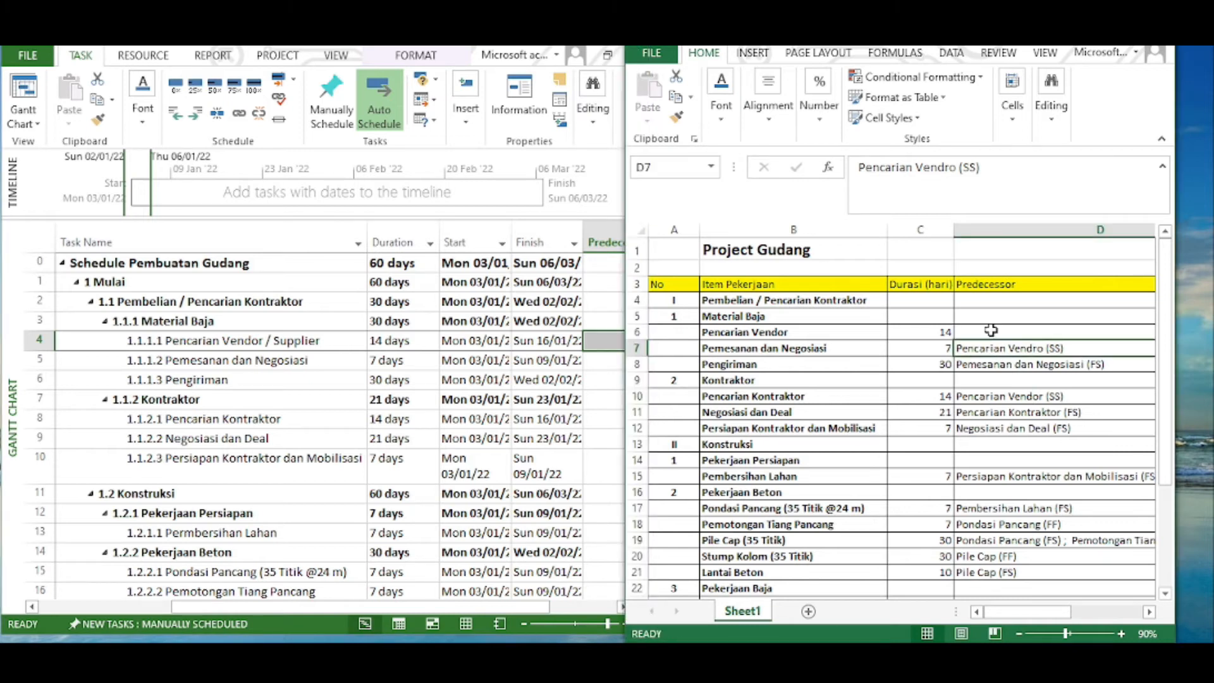
{"action": "left_click", "coordinate": [990, 329]}
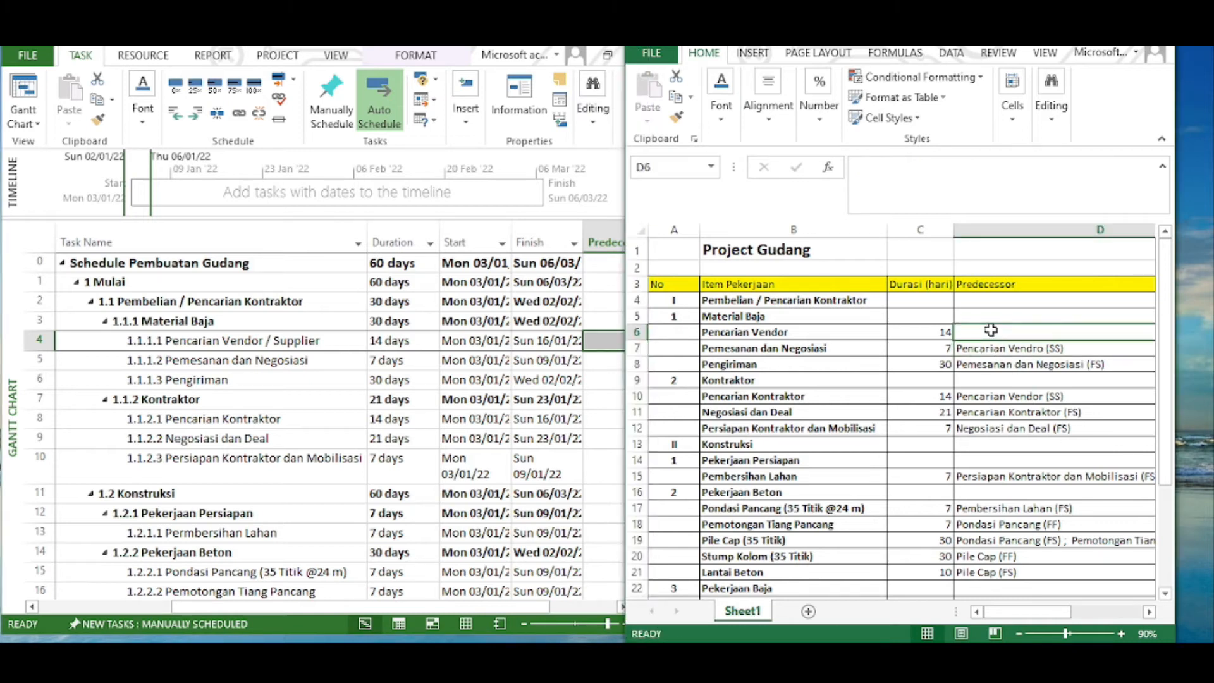
{"action": "left_click", "coordinate": [616, 608]}
{"action": "left_click", "coordinate": [616, 608]}
{"action": "double_click", "coordinate": [305, 346]}
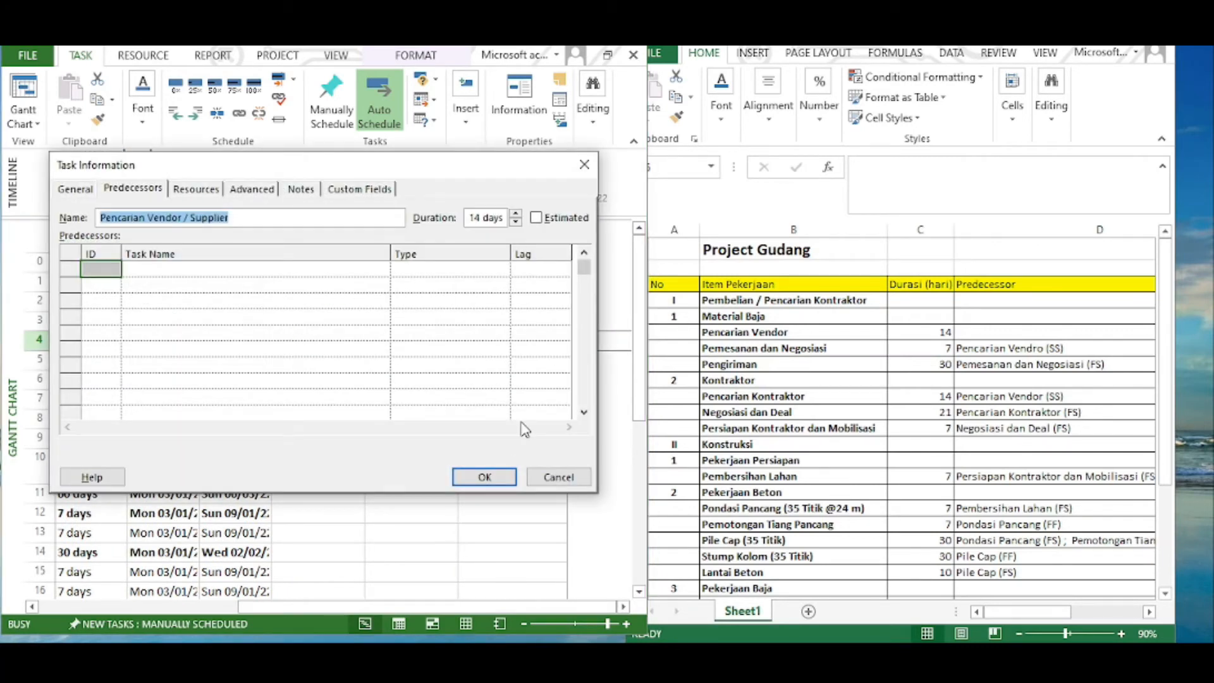
{"action": "left_click", "coordinate": [246, 266]}
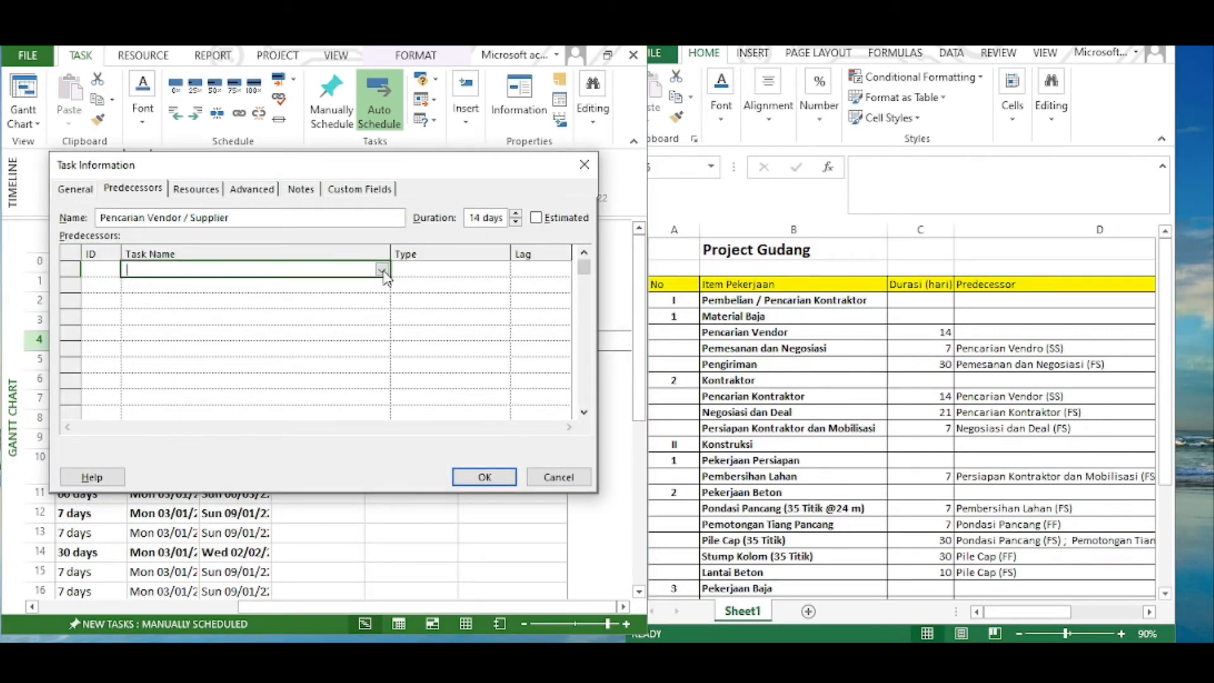
{"action": "left_click", "coordinate": [382, 270]}
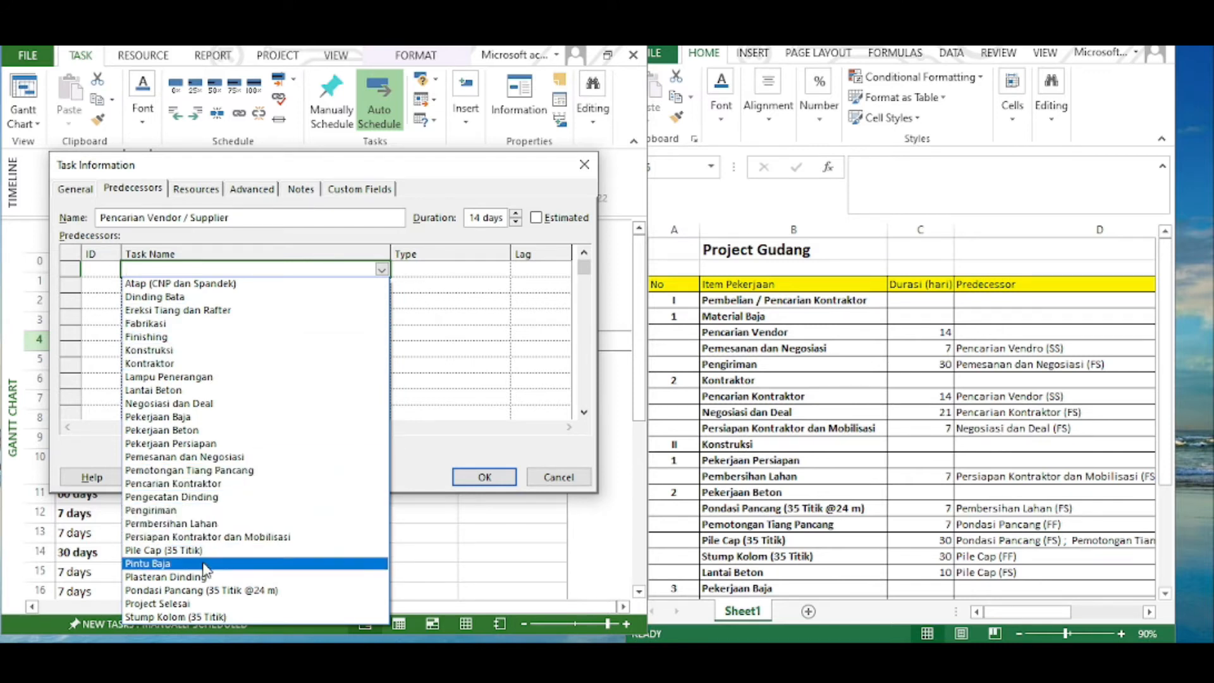
{"action": "left_click", "coordinate": [416, 347]}
{"action": "left_click_drag", "start_coordinate": [458, 175], "coordinate": [771, 165]}
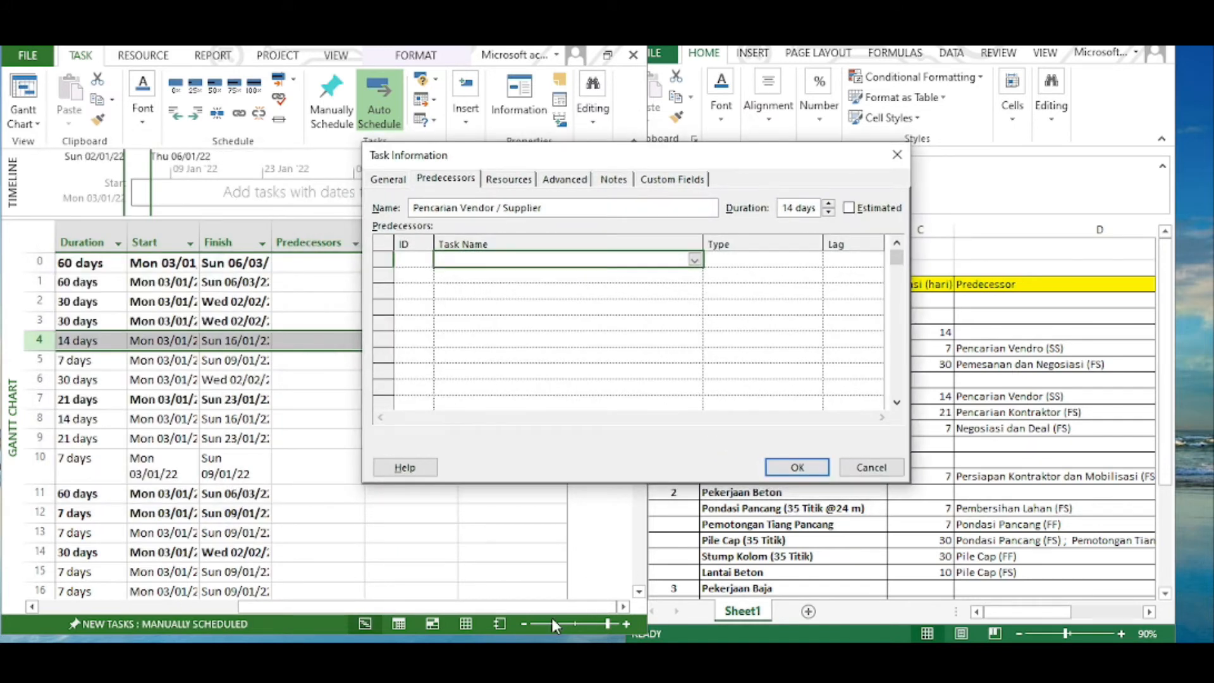
{"action": "left_click", "coordinate": [901, 468]}
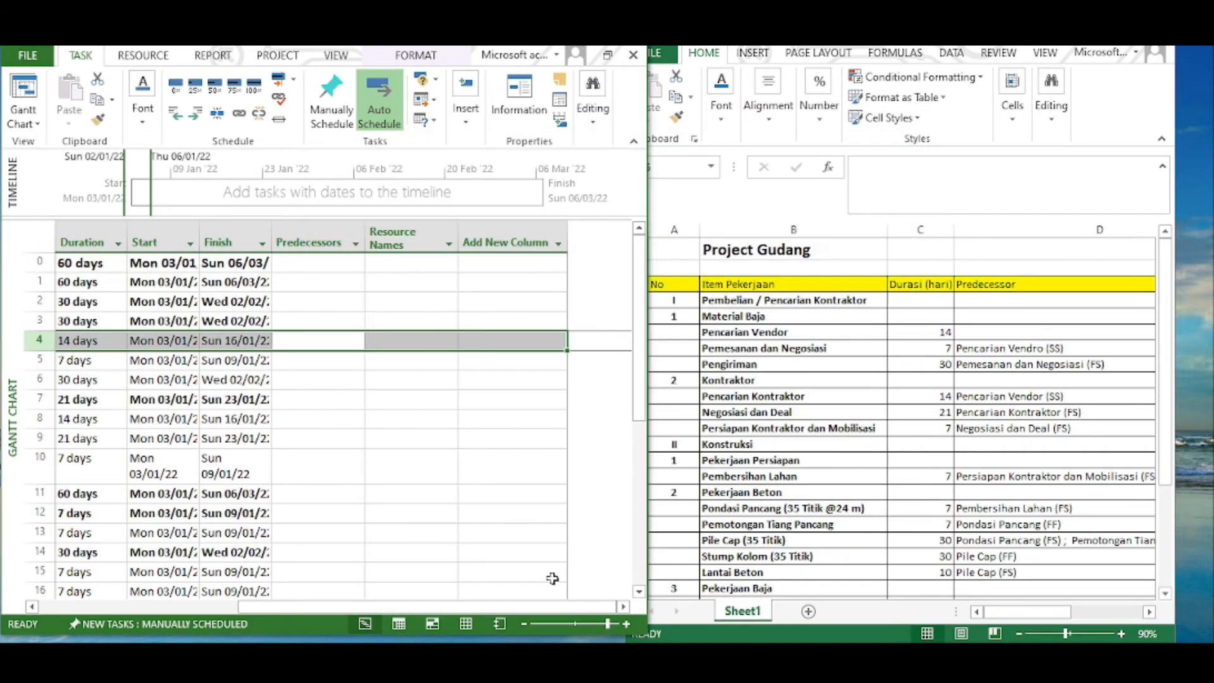
Return to the start of the task table and maximize the Project window
{"action": "left_click_drag", "start_coordinate": [581, 607], "coordinate": [494, 602]}
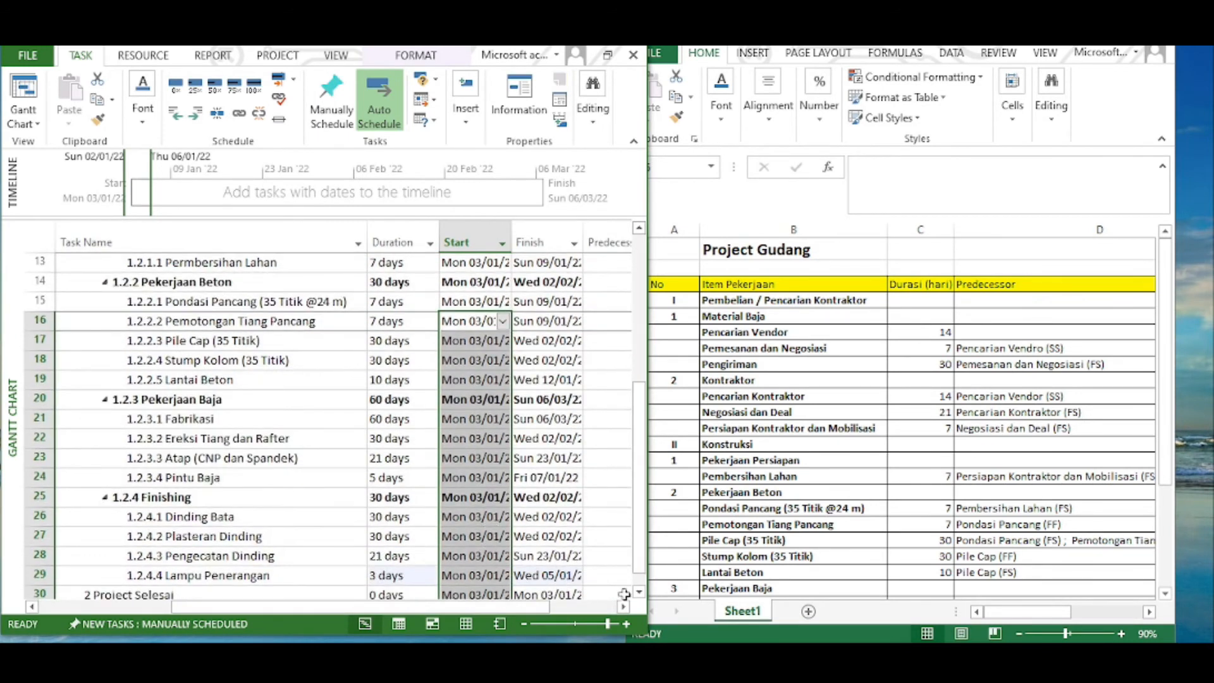
{"action": "left_click", "coordinate": [561, 555]}
{"action": "scroll", "coordinate": [352, 407], "scroll_direction": "up", "scroll_amount": 5}
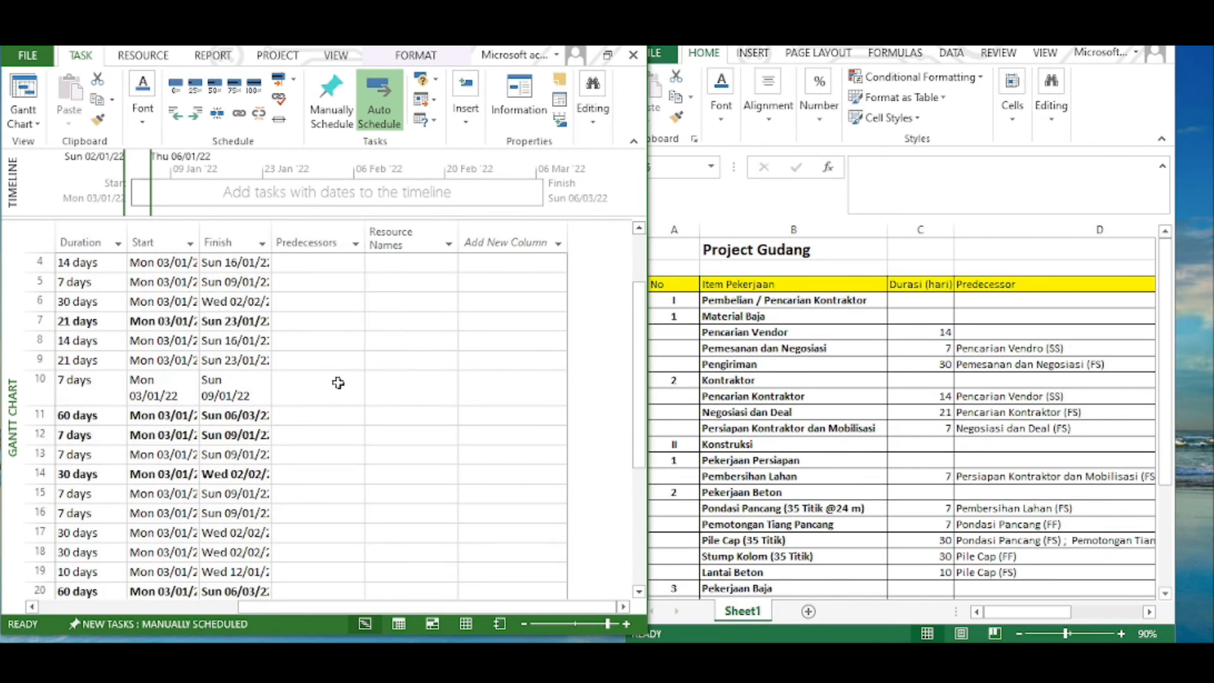
{"action": "left_click_drag", "start_coordinate": [404, 607], "coordinate": [314, 620]}
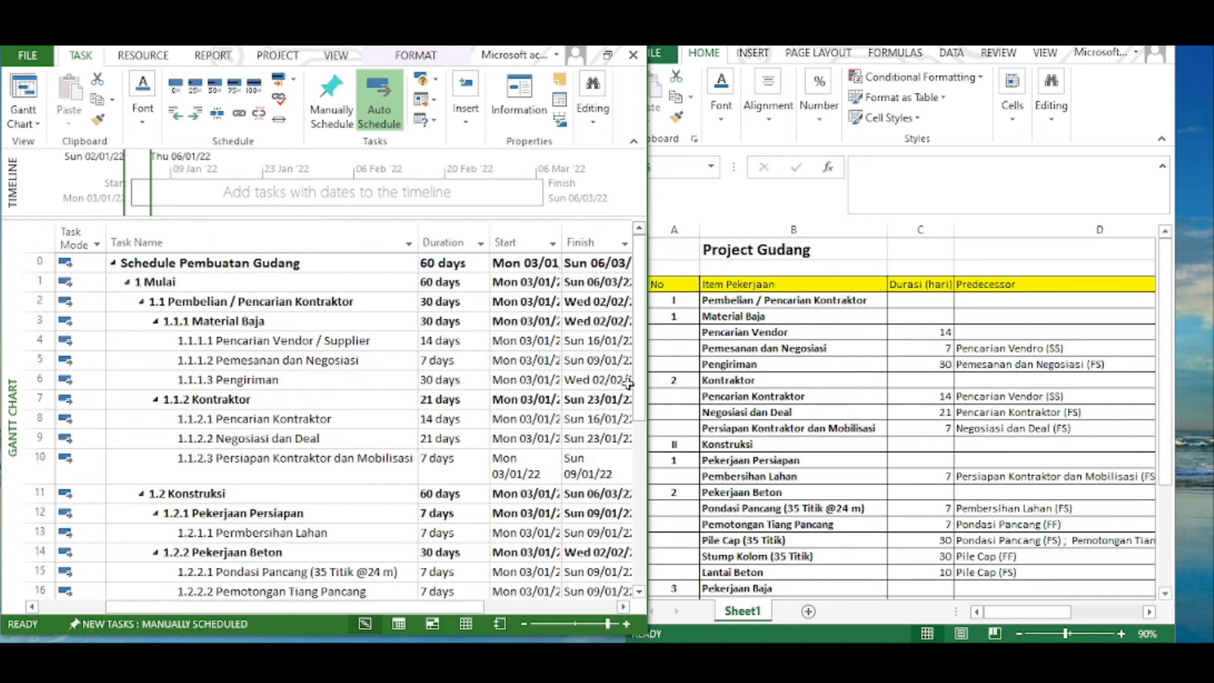
{"action": "left_click", "coordinate": [608, 55]}
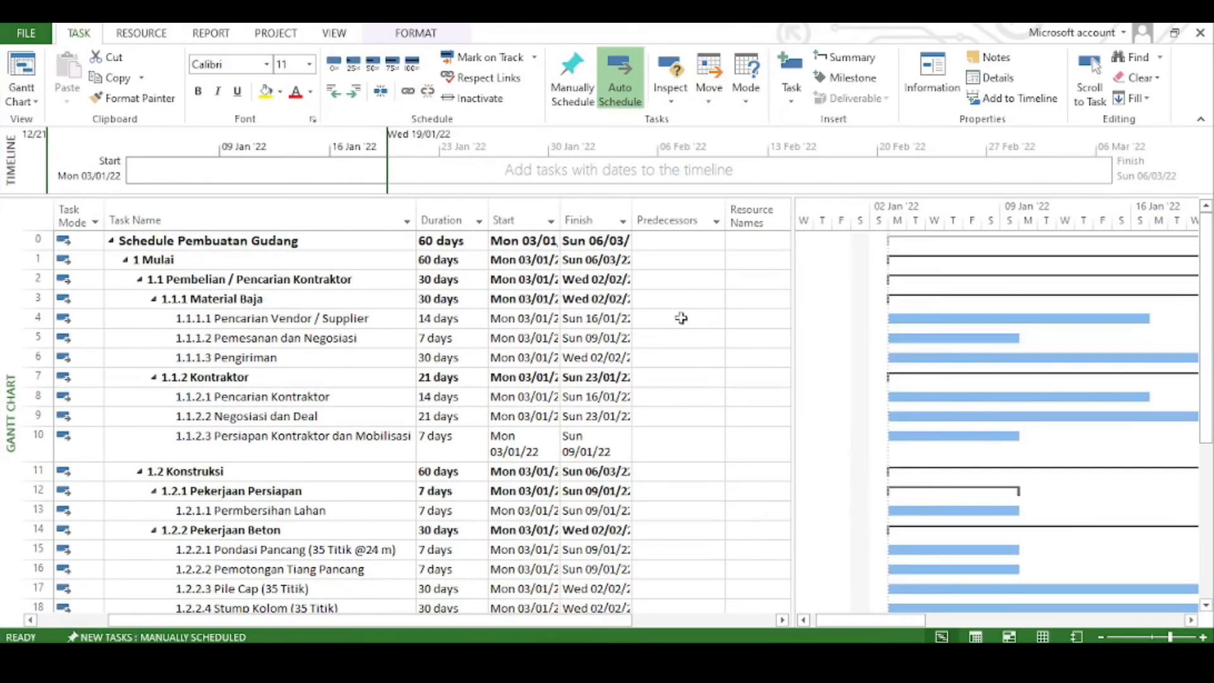
{"action": "left_click", "coordinate": [692, 323]}
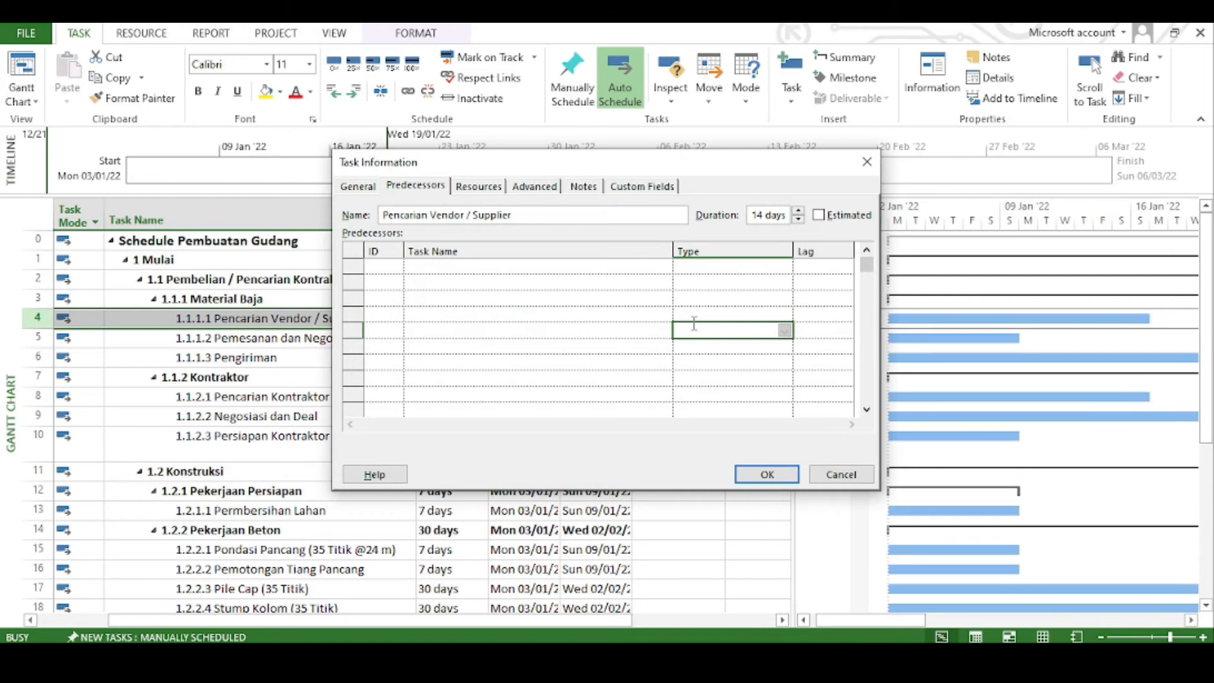
{"action": "left_click", "coordinate": [642, 268]}
{"action": "left_click", "coordinate": [665, 267]}
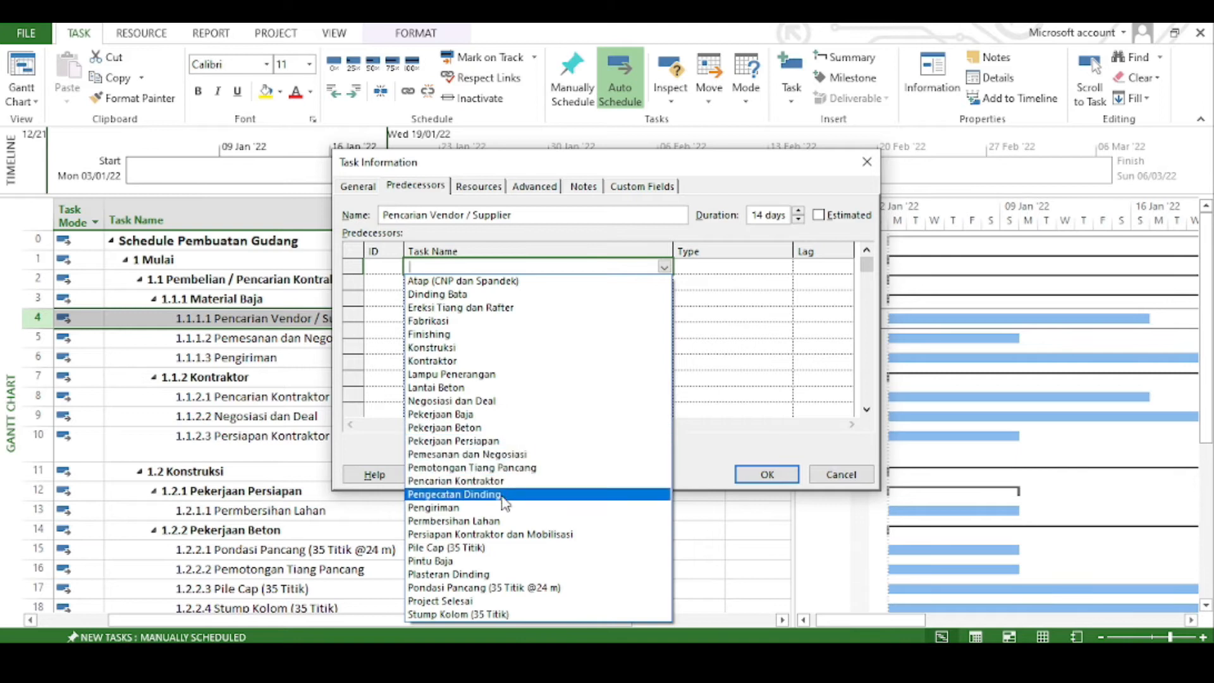
{"action": "left_click", "coordinate": [266, 407]}
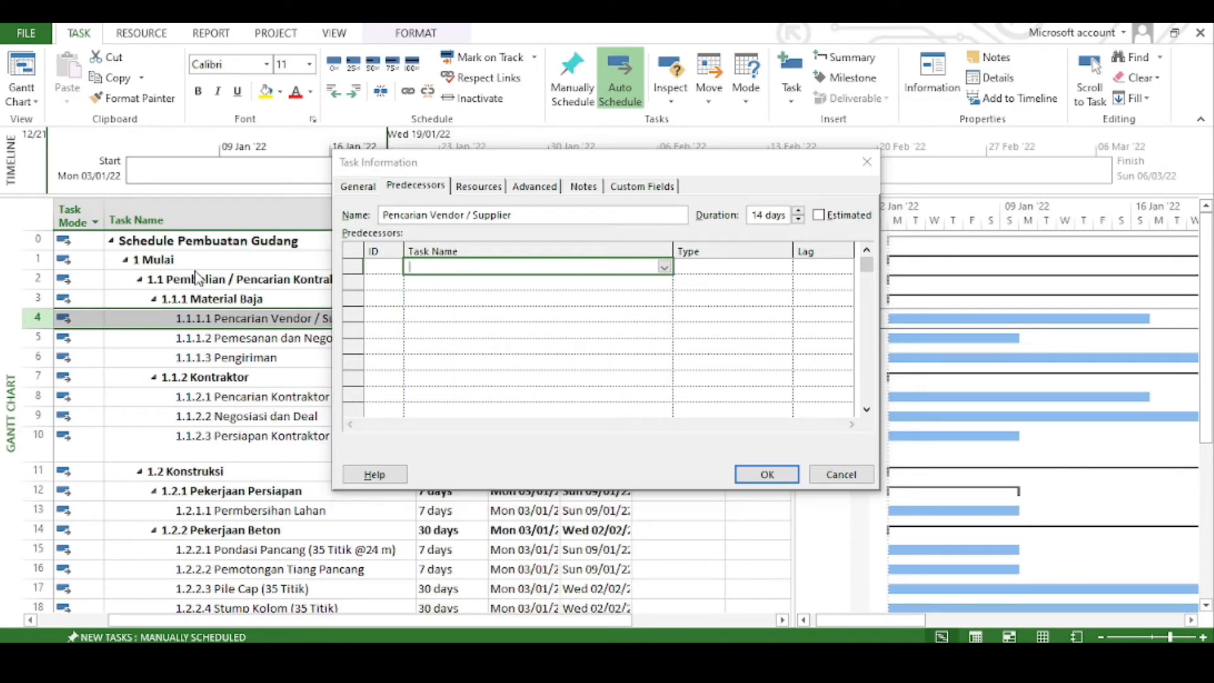
{"action": "left_click", "coordinate": [839, 474]}
Outdent Pembelian / Pencarian Kontraktor one level to the same outline level as Mulai
{"action": "left_click", "coordinate": [446, 339]}
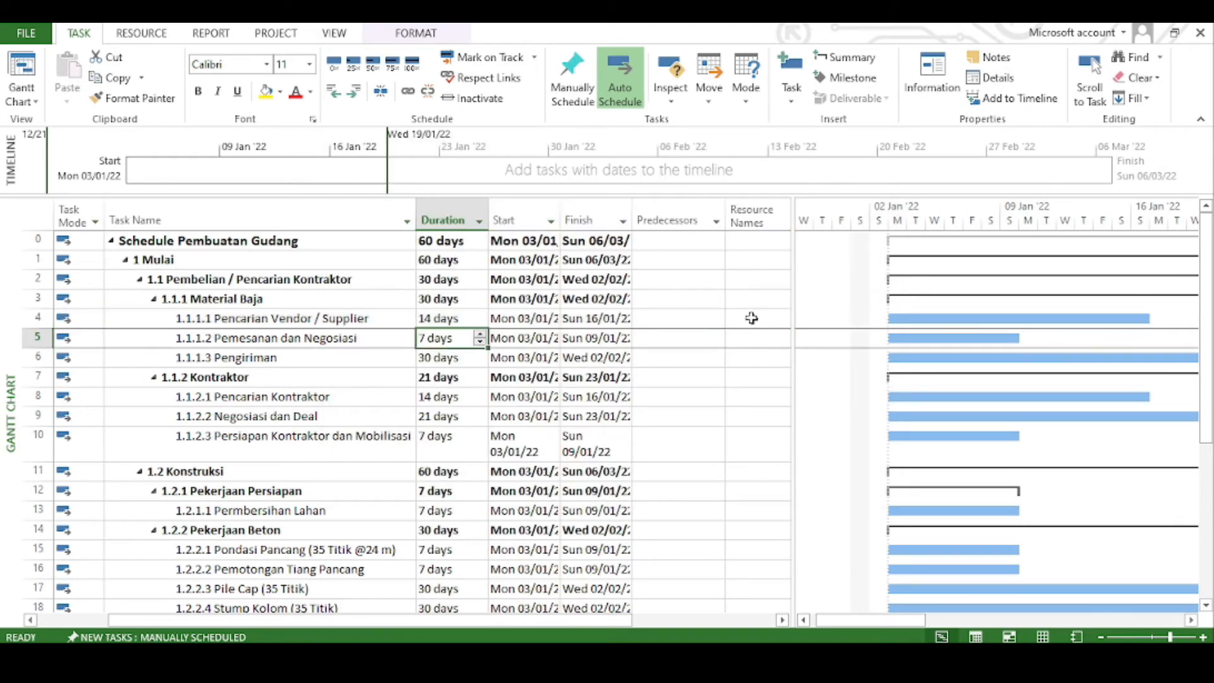
{"action": "left_click", "coordinate": [682, 319]}
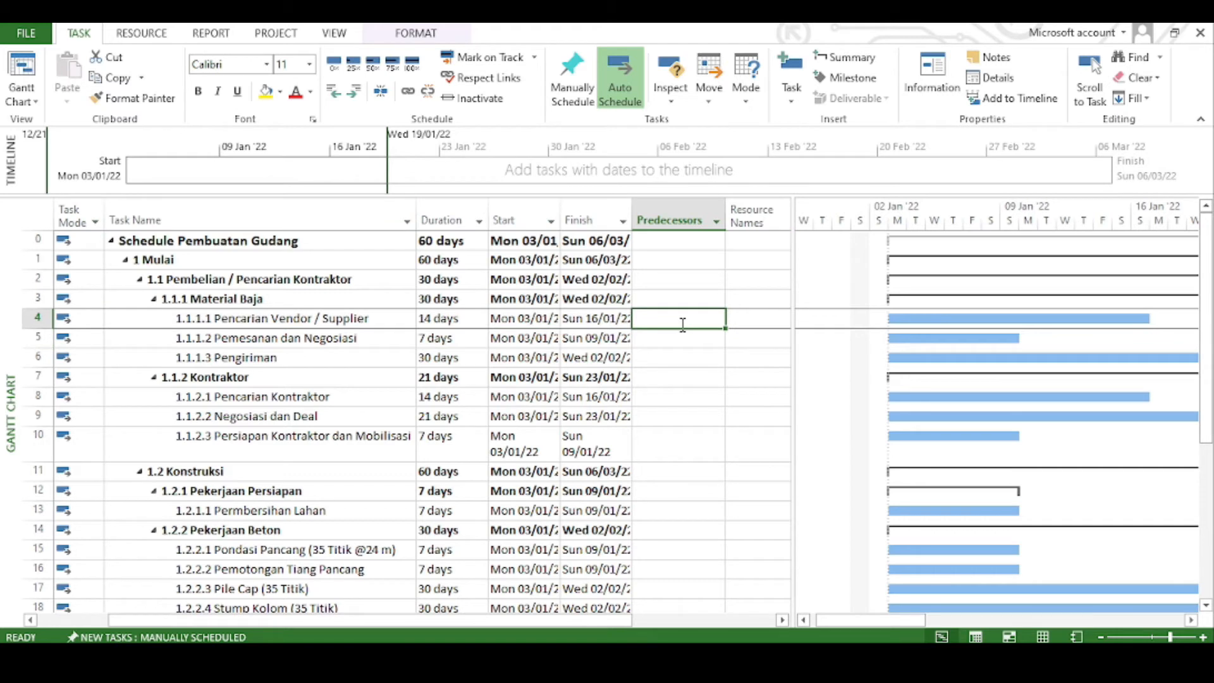
{"action": "left_click", "coordinate": [252, 279]}
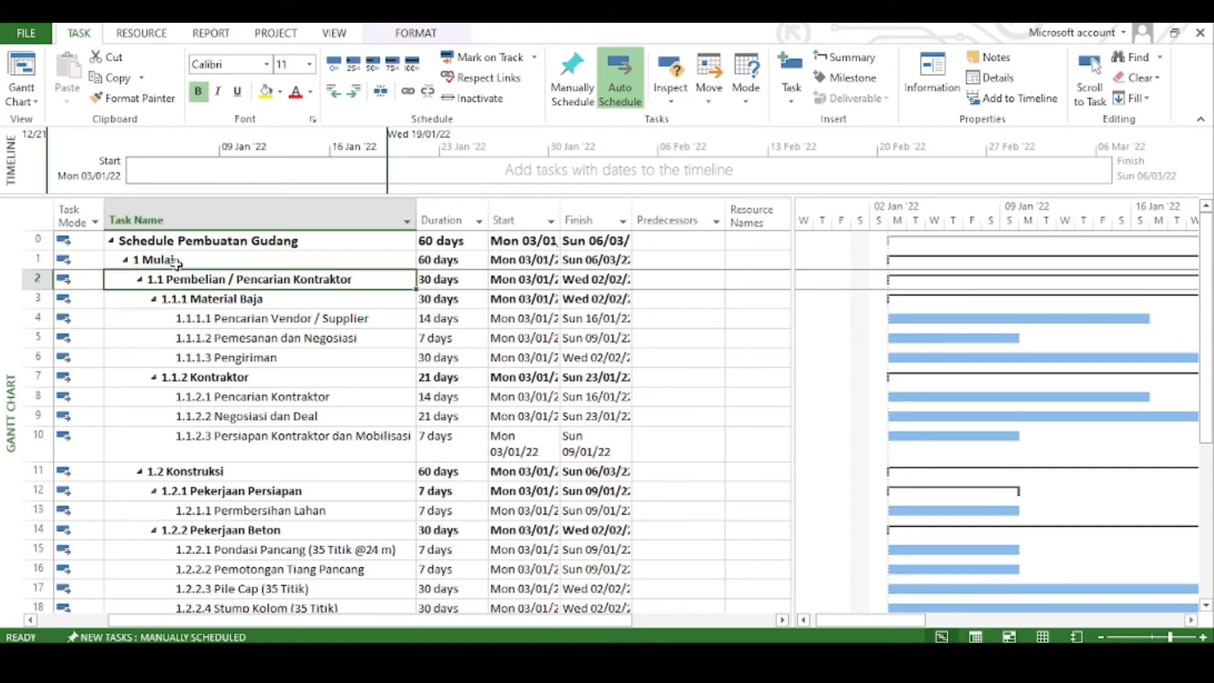
{"action": "left_click", "coordinate": [339, 93]}
{"action": "left_click", "coordinate": [253, 318]}
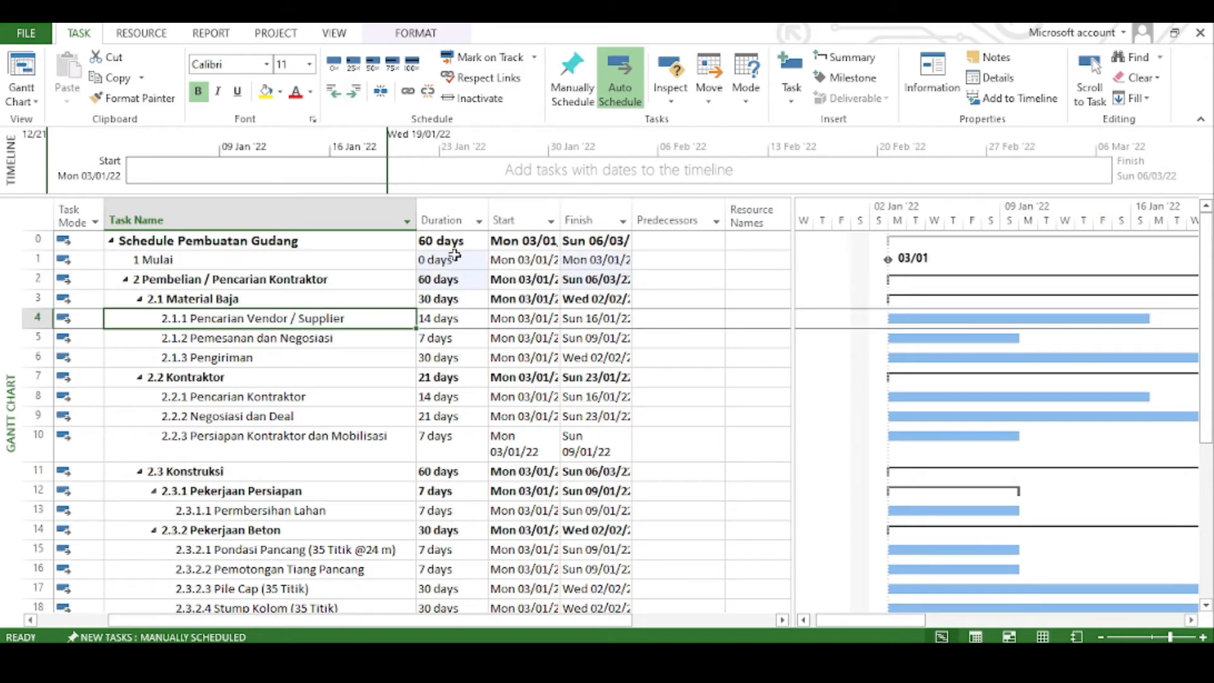
Check the durations of Mulai and Project Selesai and the predecessor cell of Pencarian Vendor / Supplier
{"action": "left_click", "coordinate": [443, 261]}
{"action": "scroll", "coordinate": [255, 472], "scroll_direction": "down", "scroll_amount": 5}
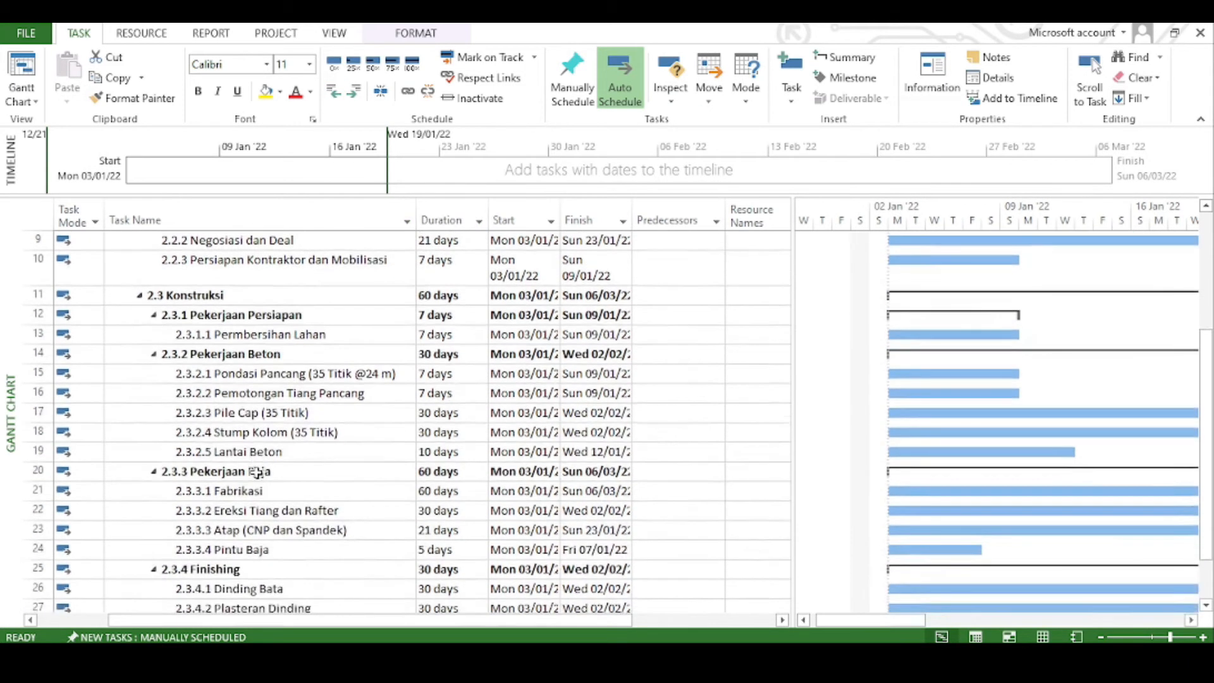
{"action": "left_click", "coordinate": [218, 526]}
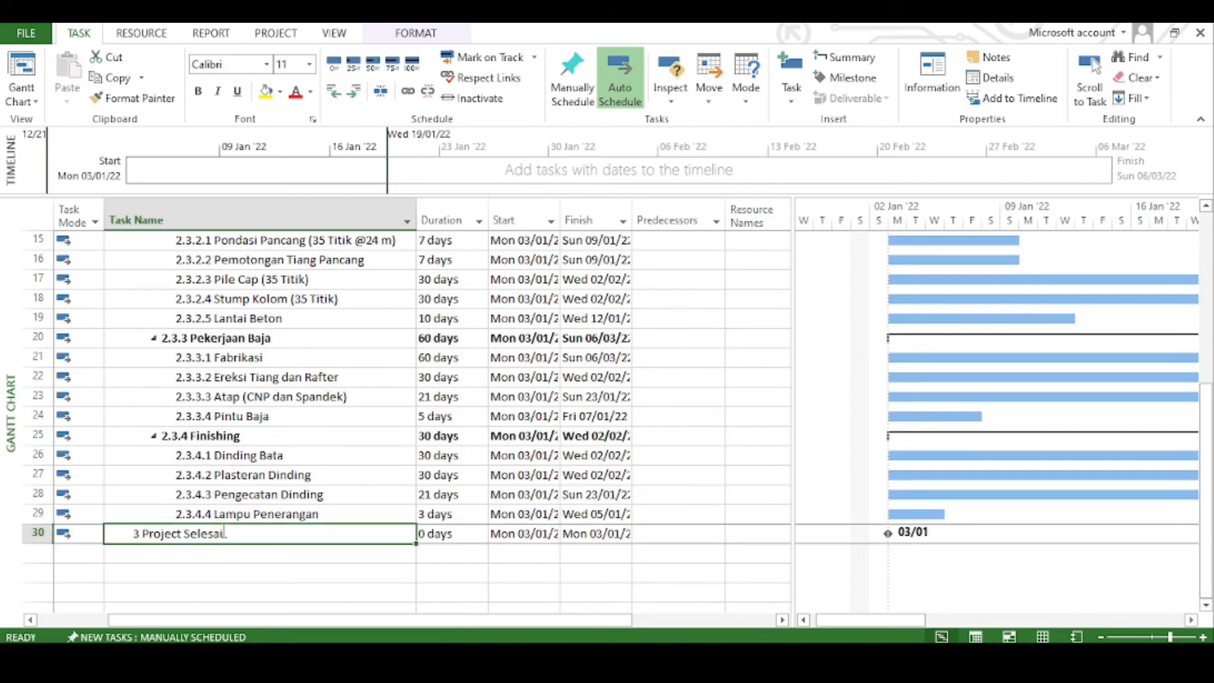
{"action": "scroll", "coordinate": [244, 487], "scroll_direction": "up", "scroll_amount": 5}
{"action": "scroll", "coordinate": [253, 483], "scroll_direction": "down", "scroll_amount": 4}
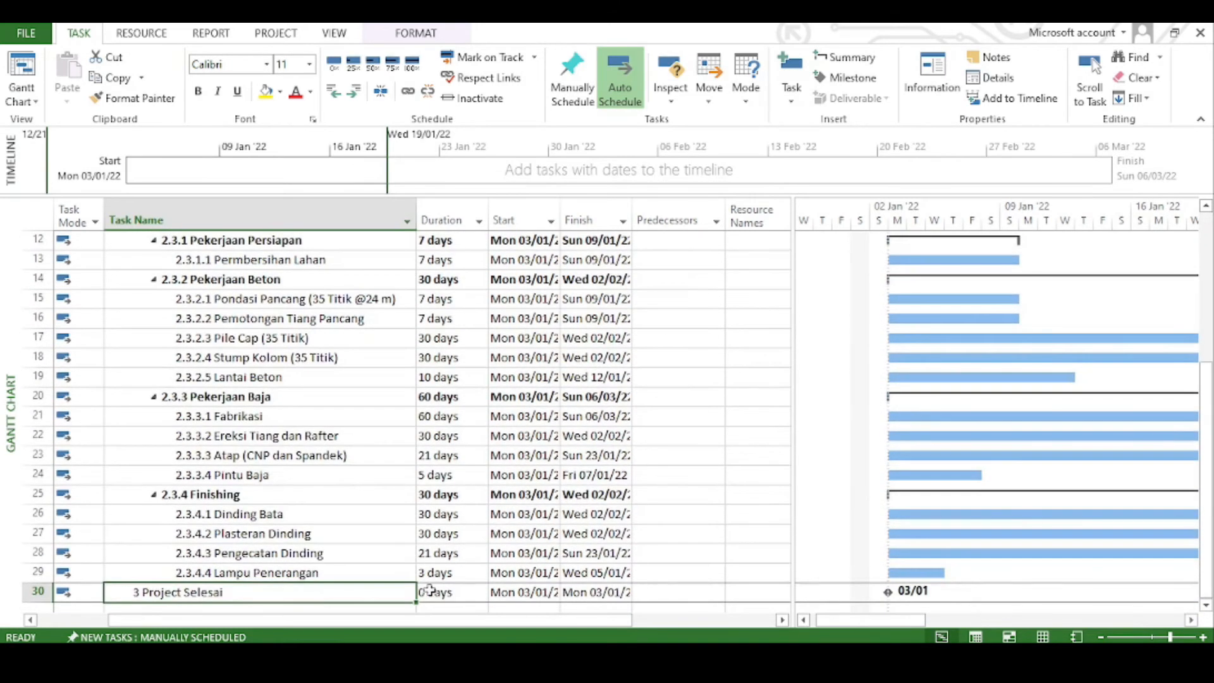
{"action": "key", "text": "Right"}
{"action": "scroll", "coordinate": [367, 493], "scroll_direction": "up", "scroll_amount": 4}
{"action": "left_click", "coordinate": [350, 260]}
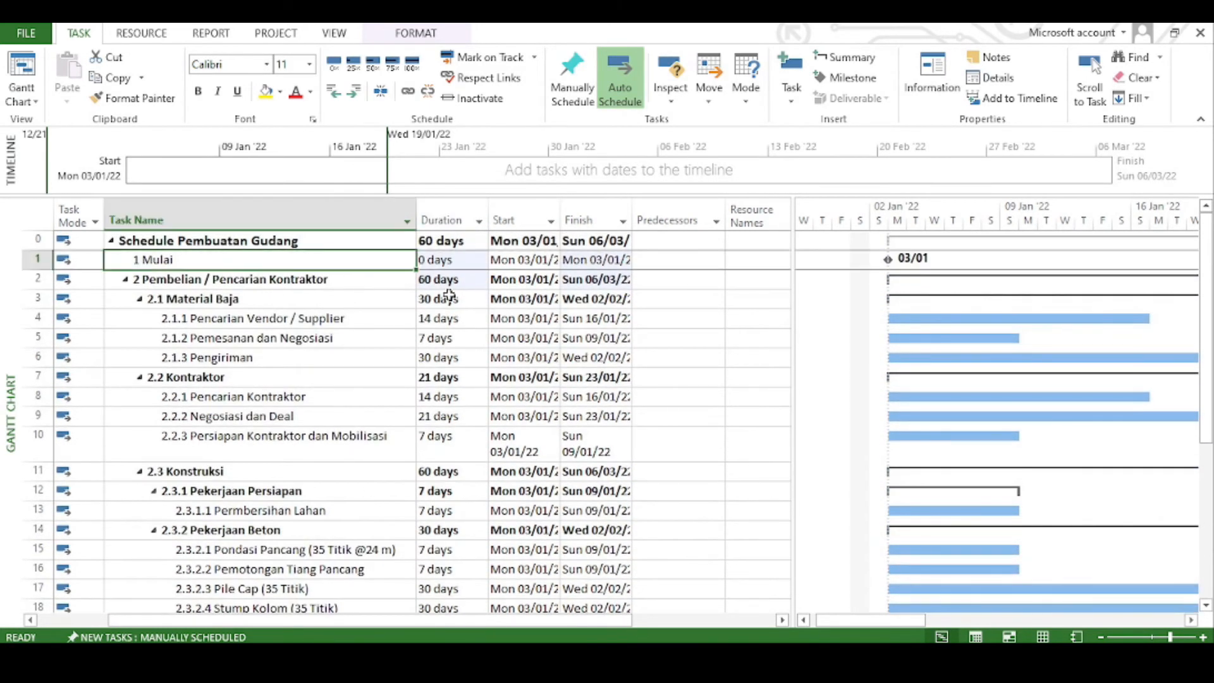
{"action": "left_click", "coordinate": [442, 298]}
{"action": "left_click", "coordinate": [301, 323]}
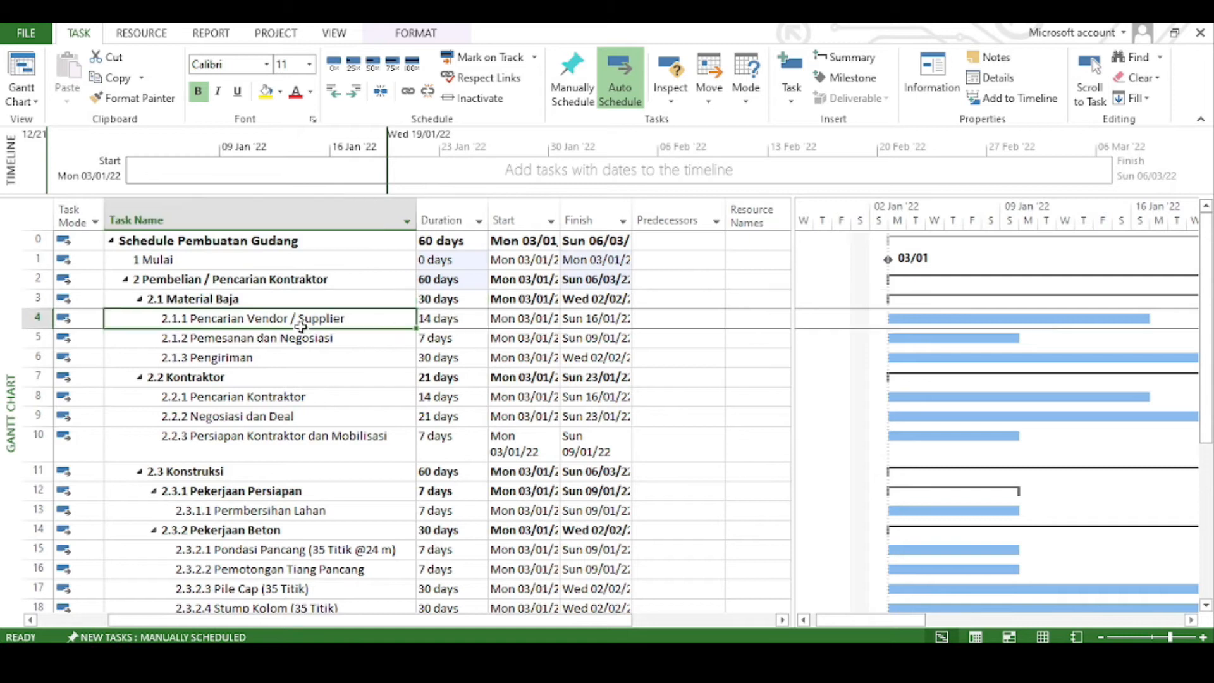
{"action": "left_click", "coordinate": [684, 318]}
{"action": "left_click", "coordinate": [201, 263]}
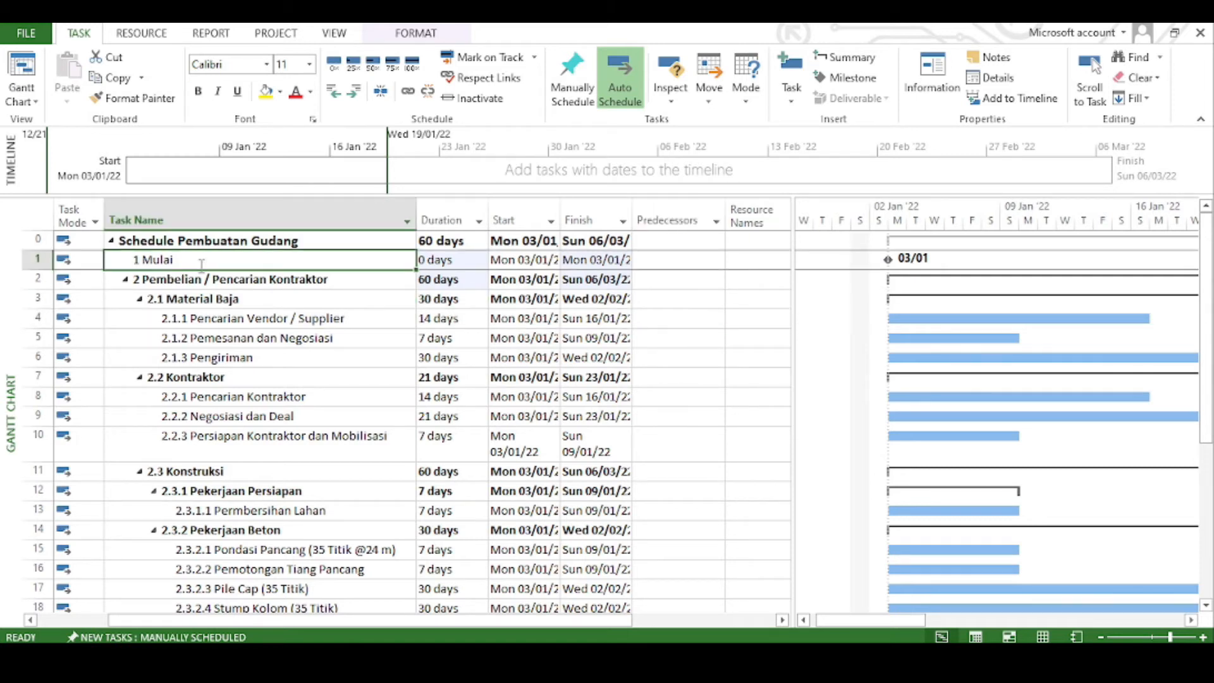
{"action": "left_click", "coordinate": [442, 261]}
{"action": "left_click", "coordinate": [505, 319]}
{"action": "left_click", "coordinate": [671, 324]}
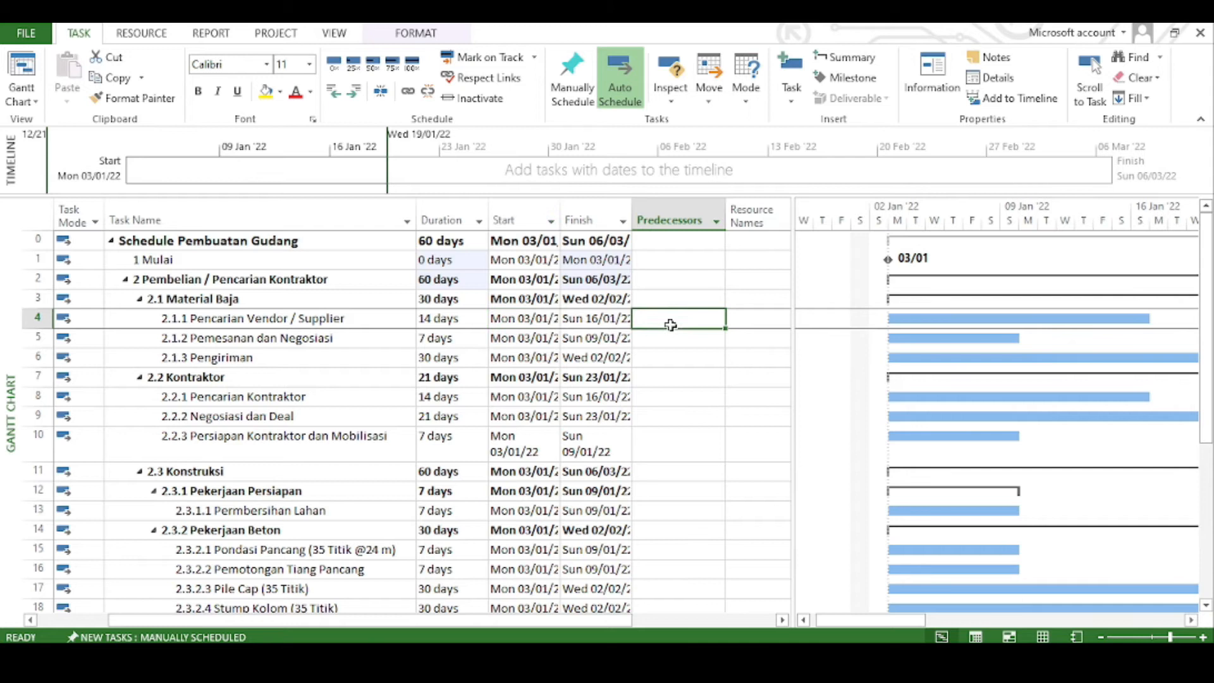
Outdent Konstruksi one level to the same outline level as Pembelian / Pencarian Kontraktor, and check the tasks through Project Selesai
{"action": "left_click", "coordinate": [222, 283]}
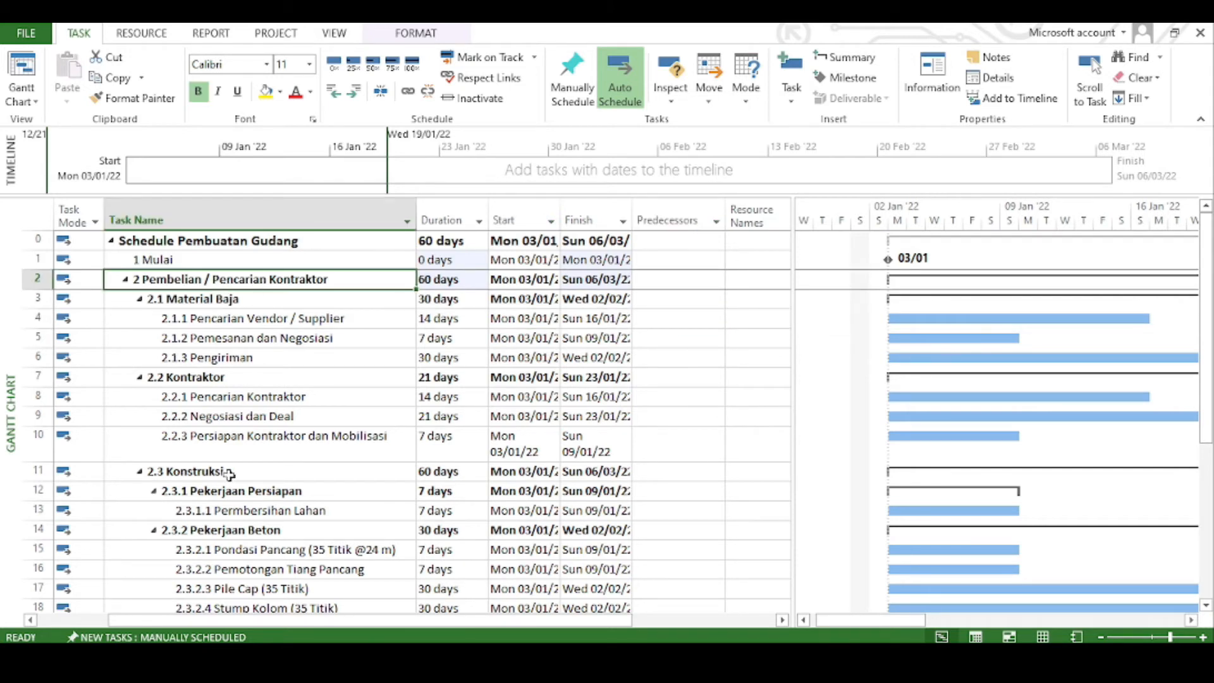
{"action": "scroll", "coordinate": [229, 472], "scroll_direction": "down", "scroll_amount": 4}
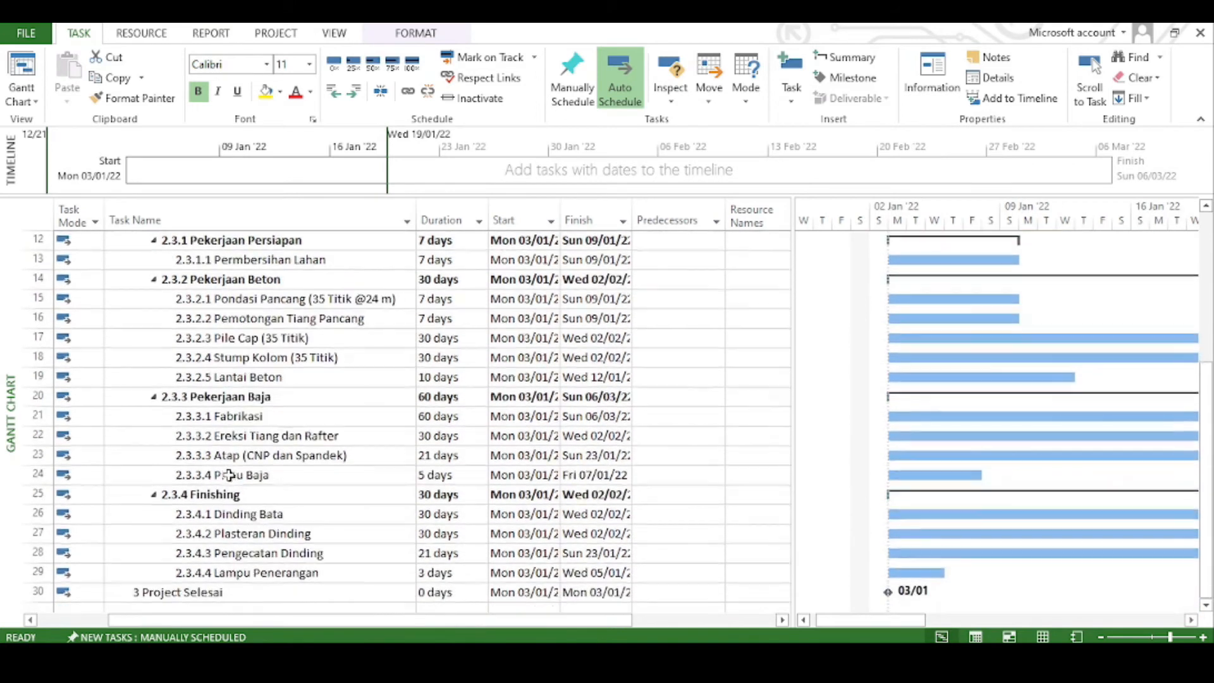
{"action": "scroll", "coordinate": [215, 514], "scroll_direction": "down", "scroll_amount": 1}
{"action": "scroll", "coordinate": [213, 509], "scroll_direction": "up", "scroll_amount": 3}
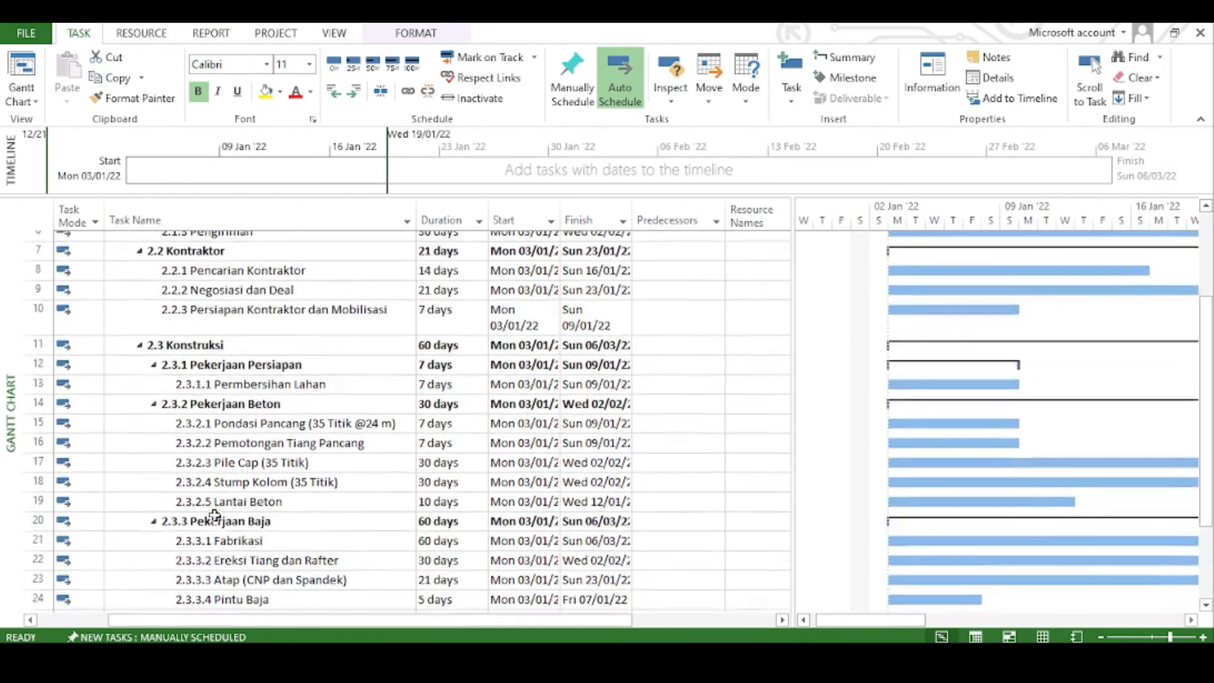
{"action": "left_click", "coordinate": [192, 354]}
{"action": "scroll", "coordinate": [194, 354], "scroll_direction": "up", "scroll_amount": 2}
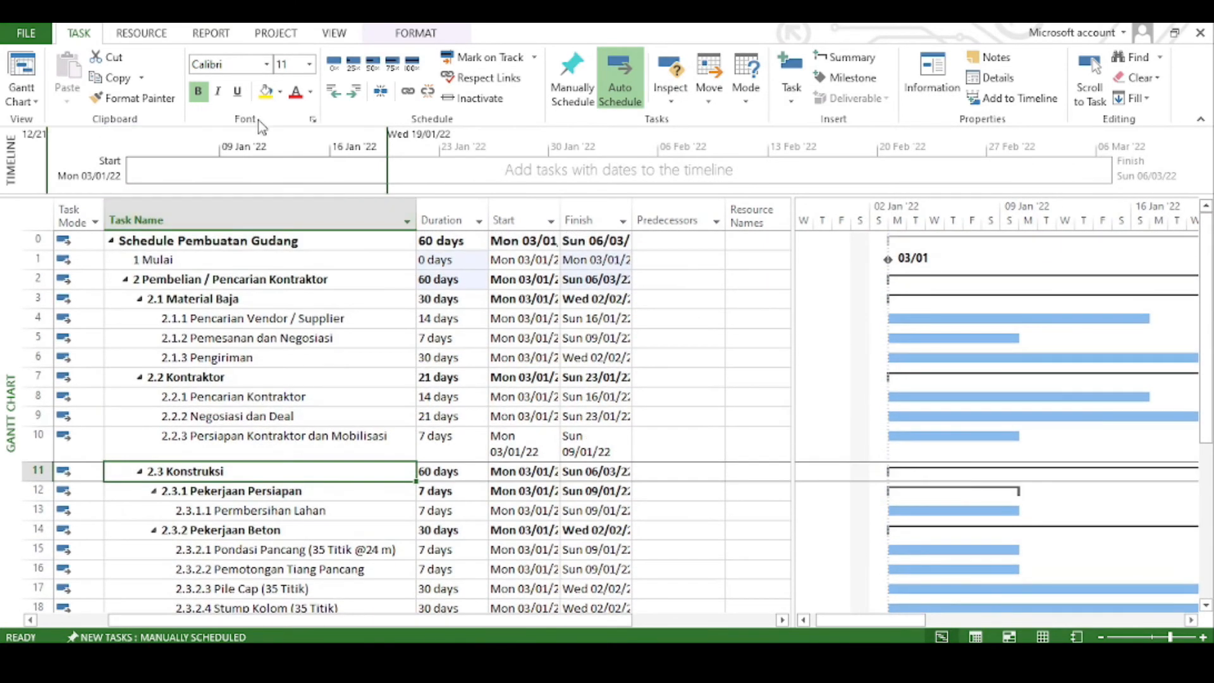
{"action": "left_click", "coordinate": [333, 92]}
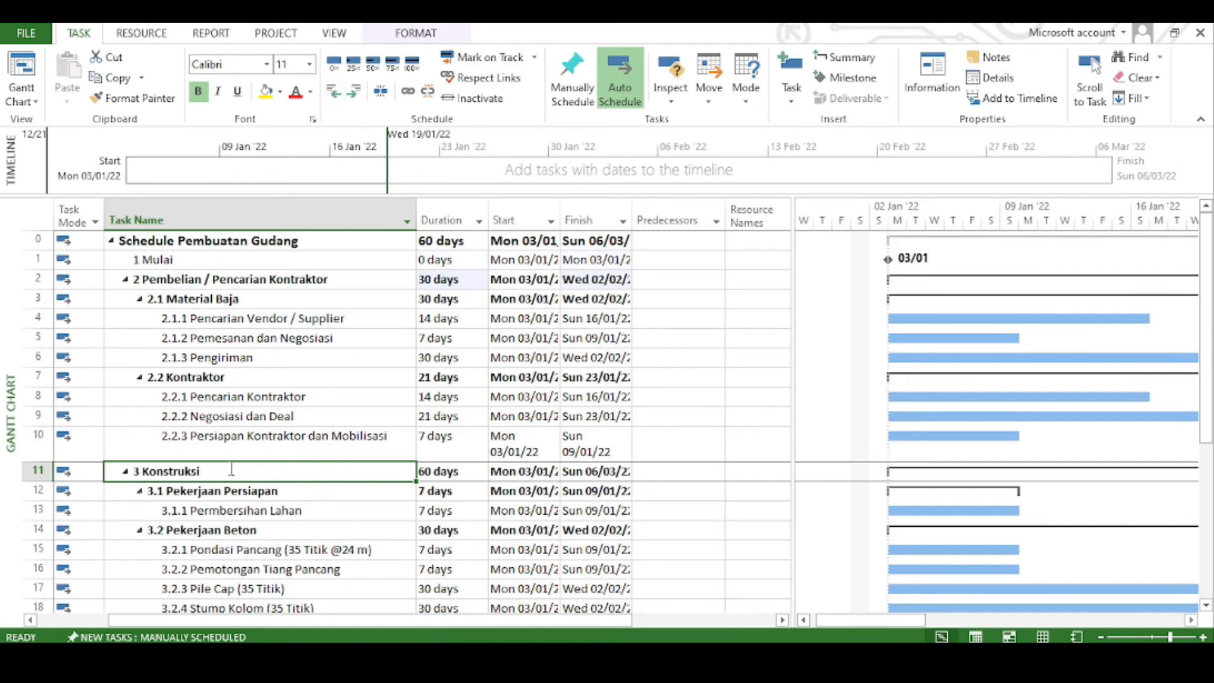
{"action": "scroll", "coordinate": [232, 472], "scroll_direction": "down", "scroll_amount": 2}
{"action": "scroll", "coordinate": [232, 473], "scroll_direction": "down", "scroll_amount": 5}
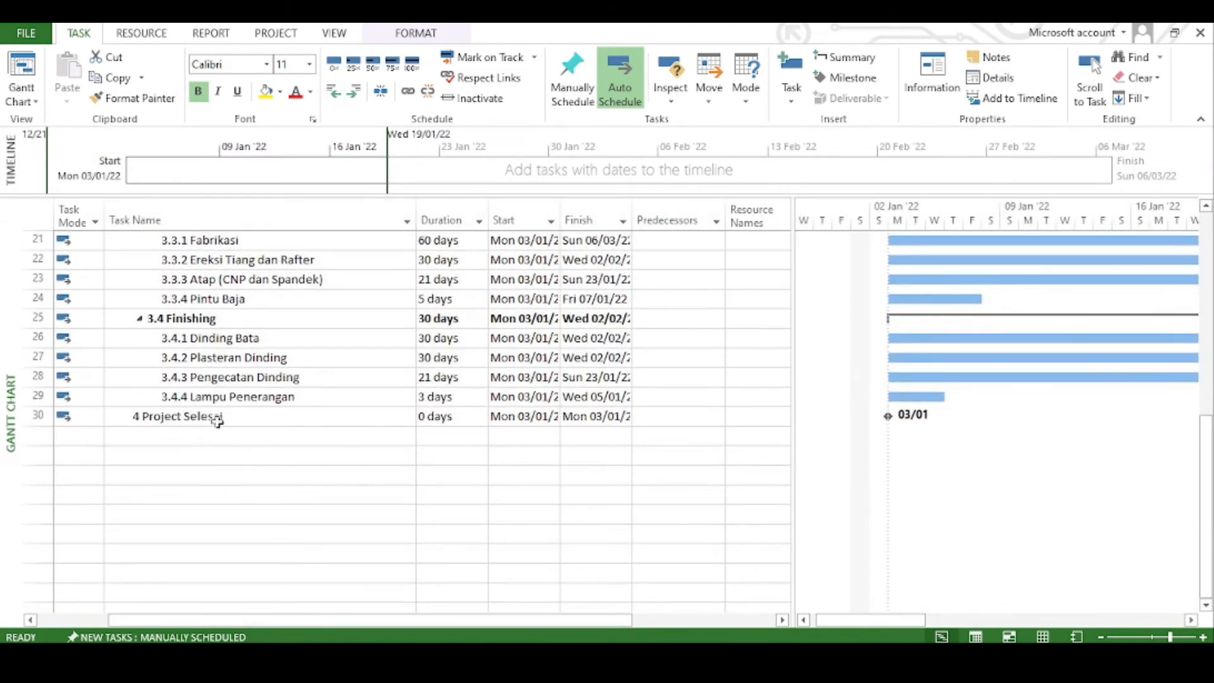
{"action": "scroll", "coordinate": [222, 421], "scroll_direction": "up", "scroll_amount": 7}
Set Mulai as the Finish-to-Start predecessor of Pencarian Vendor / Supplier with 0d lag
{"action": "left_click", "coordinate": [648, 335]}
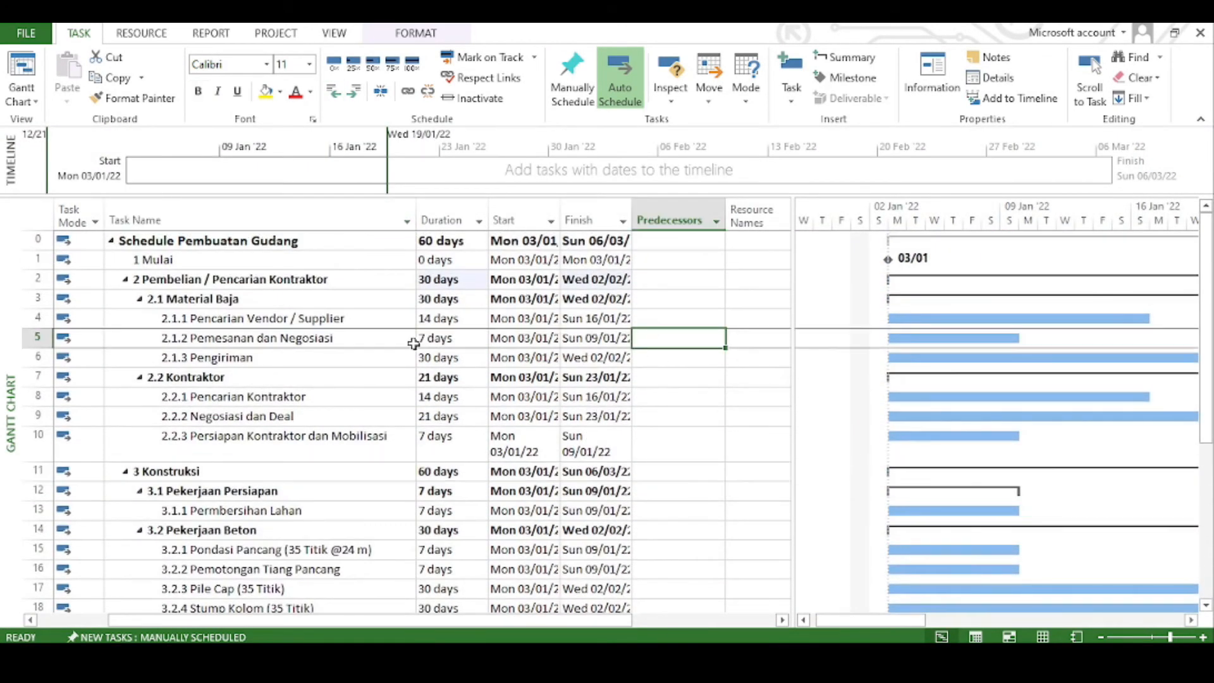
{"action": "scroll", "coordinate": [208, 397], "scroll_direction": "down", "scroll_amount": 2}
{"action": "scroll", "coordinate": [208, 396], "scroll_direction": "up", "scroll_amount": 2}
{"action": "left_click", "coordinate": [505, 319]}
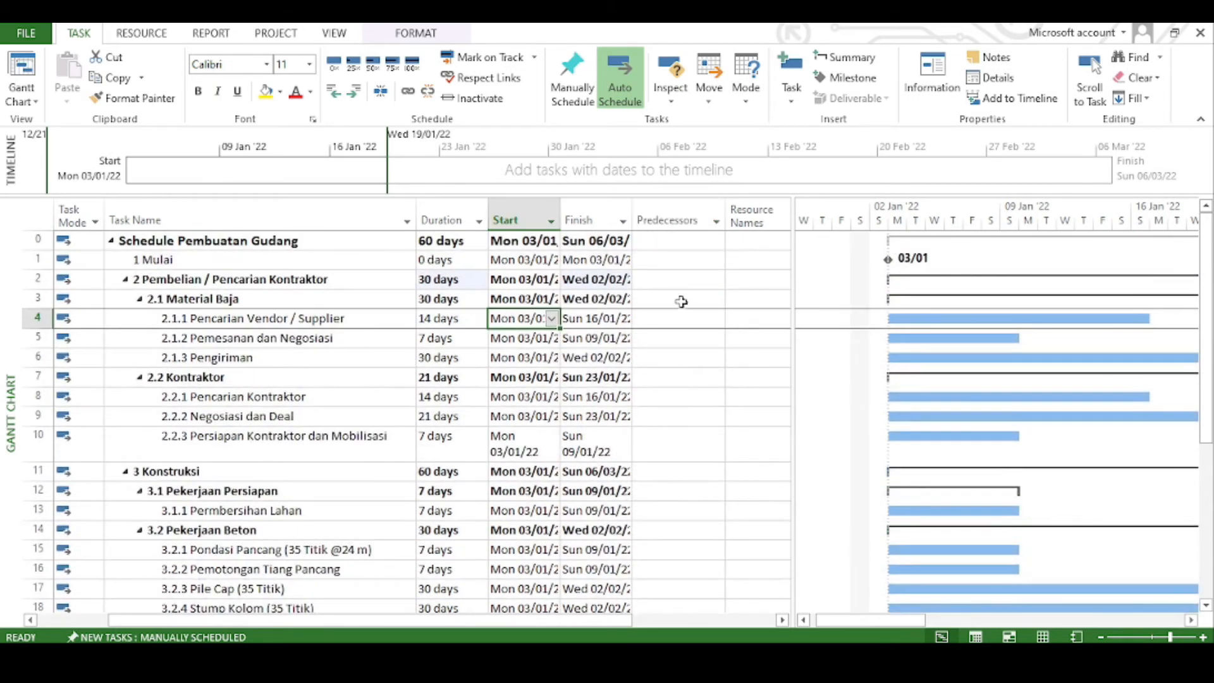
{"action": "left_click", "coordinate": [664, 318]}
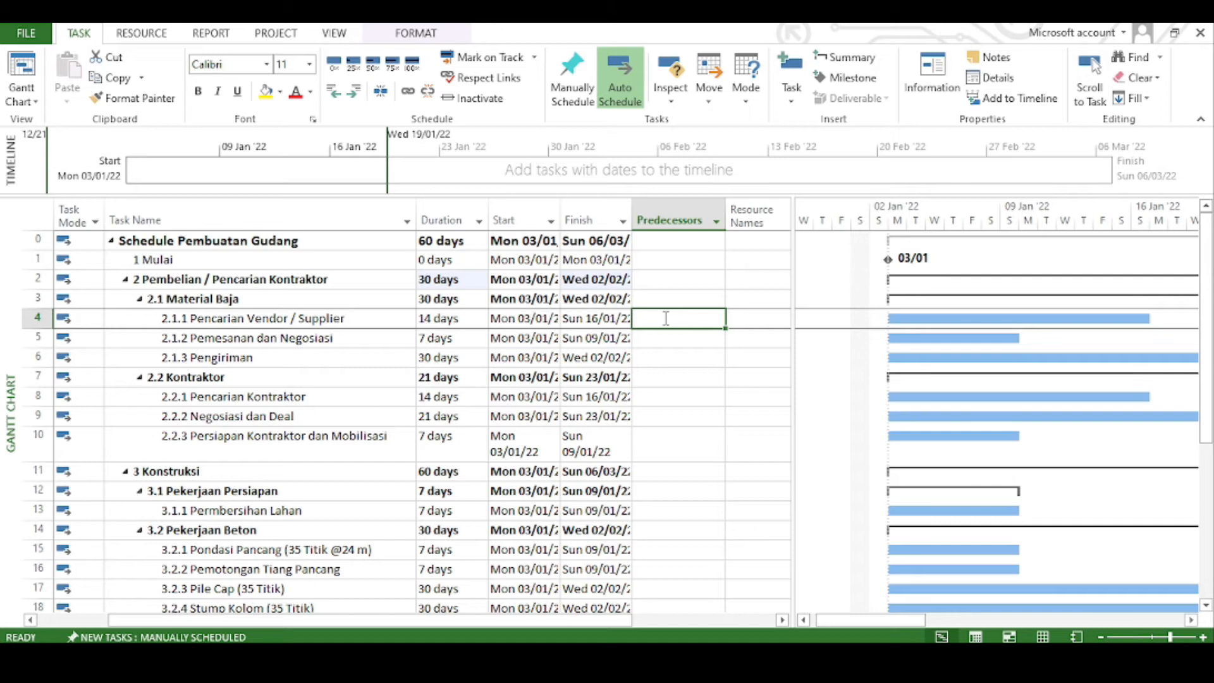
{"action": "double_click", "coordinate": [665, 318]}
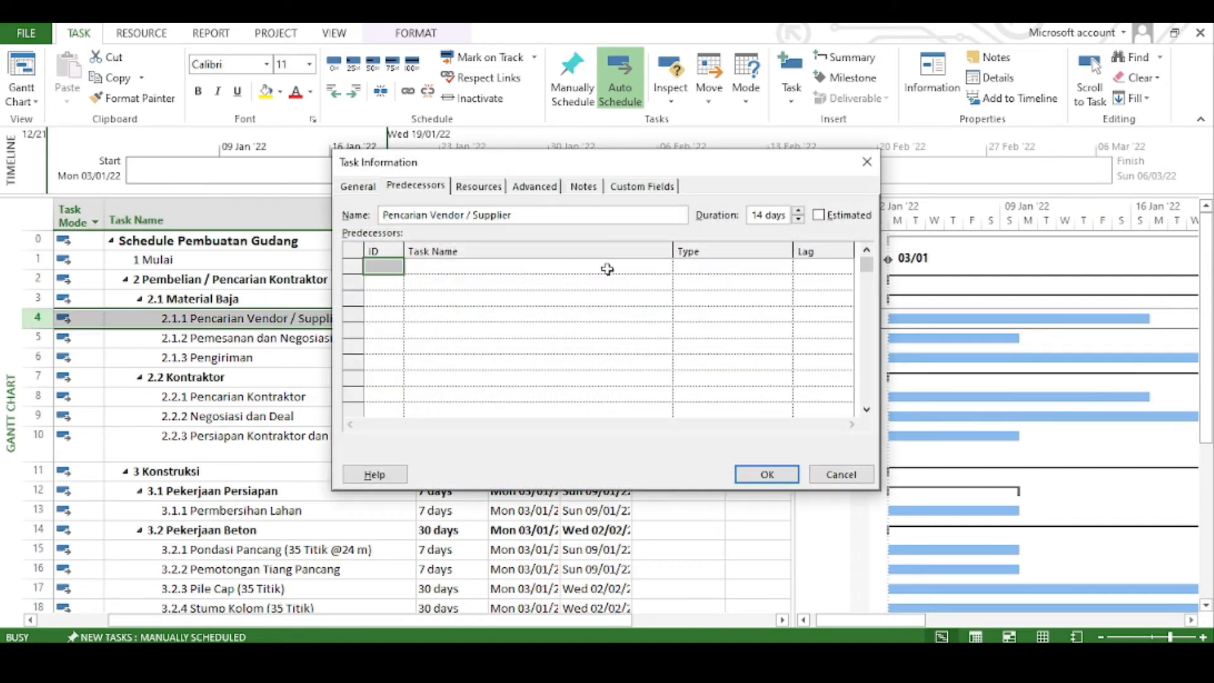
{"action": "left_click", "coordinate": [632, 266]}
{"action": "left_click", "coordinate": [664, 270]}
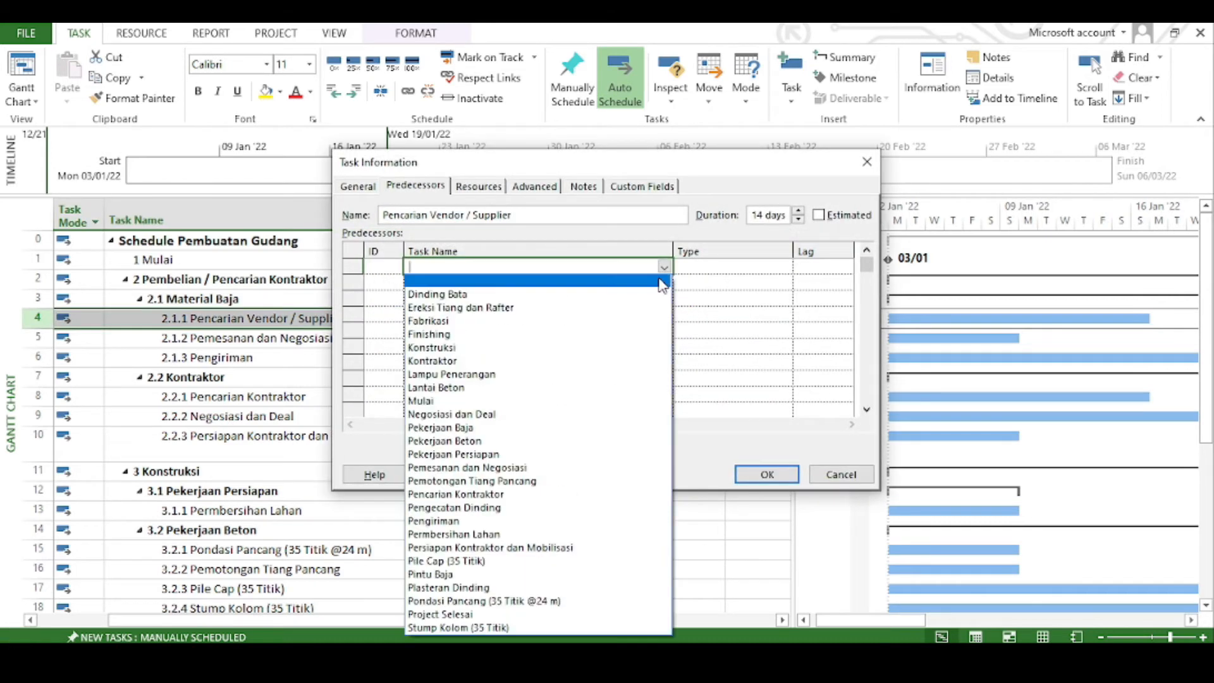
{"action": "left_click", "coordinate": [529, 402]}
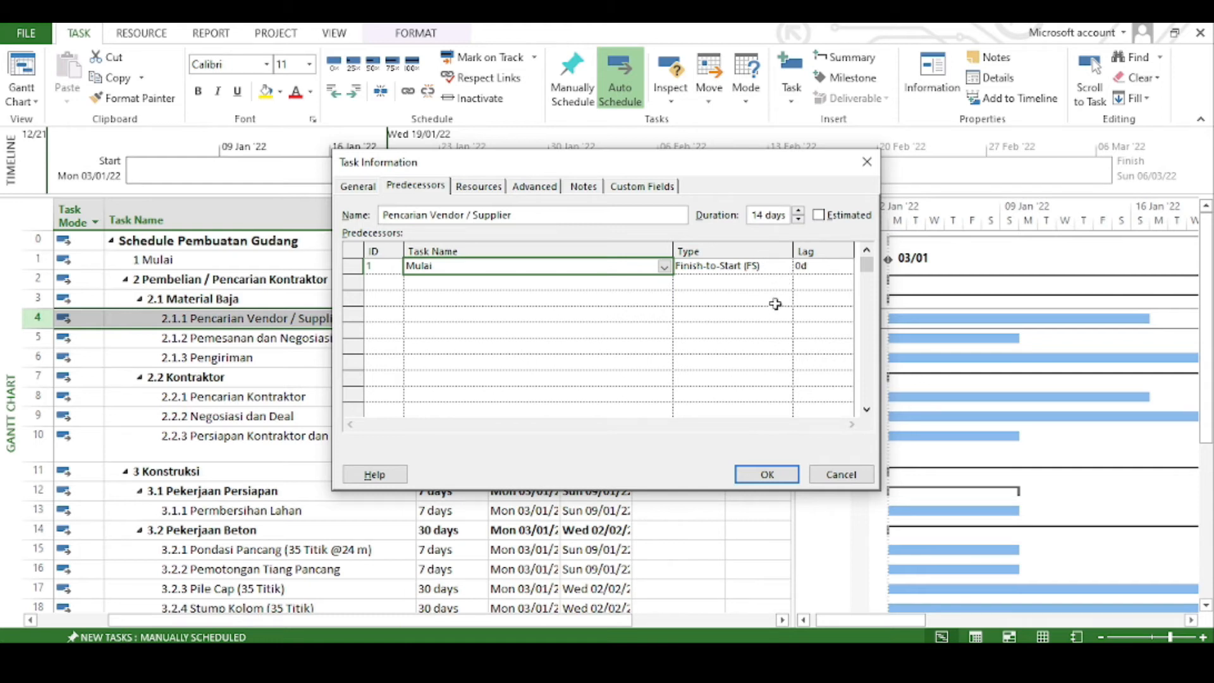
{"action": "left_click", "coordinate": [767, 474]}
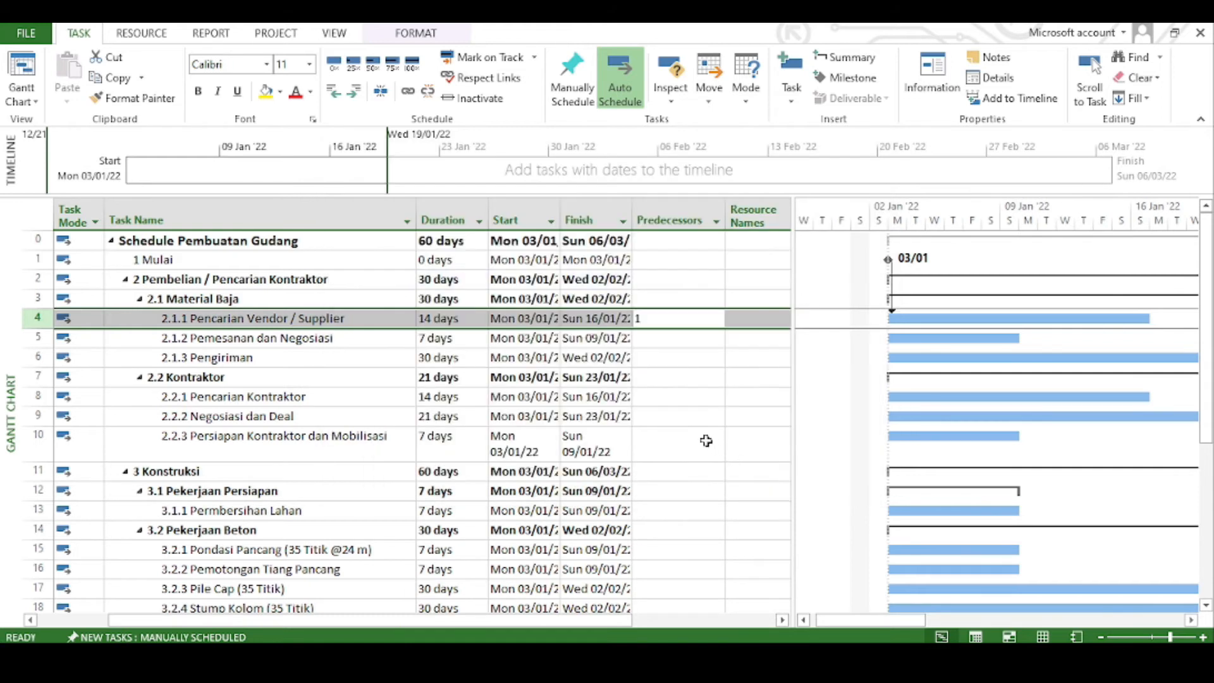
Zoom the Gantt chart out to a weekly timescale covering the whole project and review the link from Mulai to Pencarian Vendor / Supplier
{"action": "left_click", "coordinate": [652, 436]}
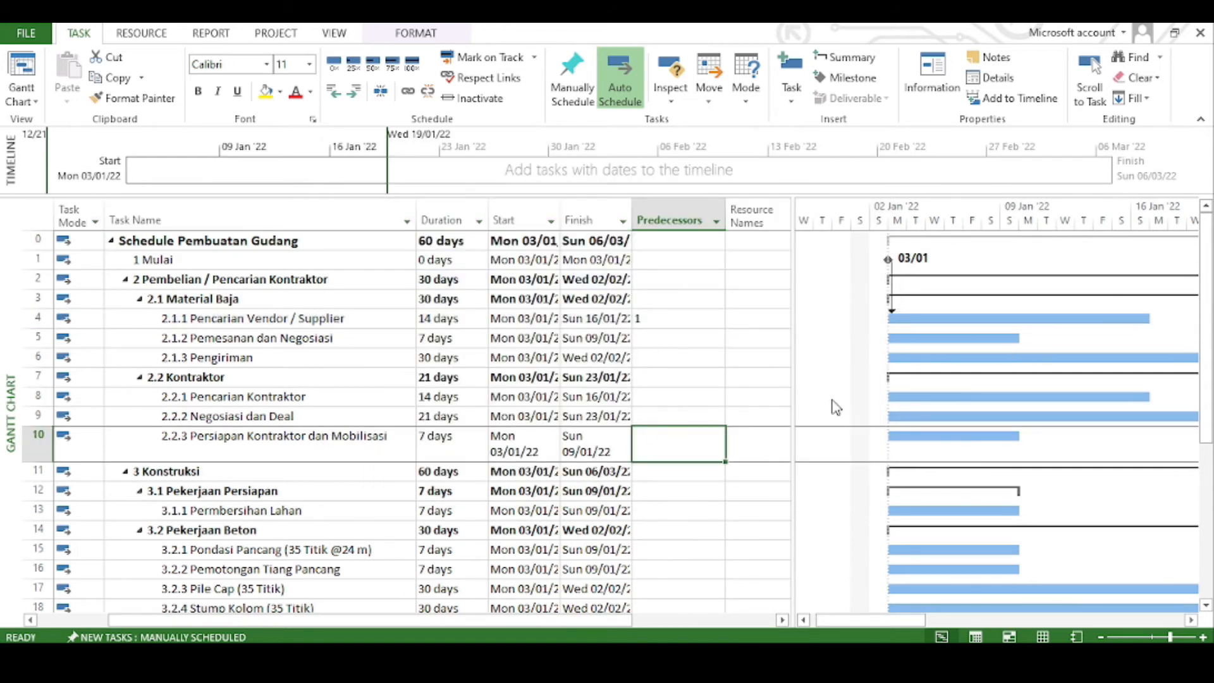
{"action": "scroll", "coordinate": [994, 506], "scroll_direction": "down", "scroll_amount": 2}
{"action": "scroll", "coordinate": [998, 506], "scroll_direction": "up", "scroll_amount": 2}
{"action": "scroll", "coordinate": [857, 362], "scroll_direction": "down", "scroll_amount": 1}
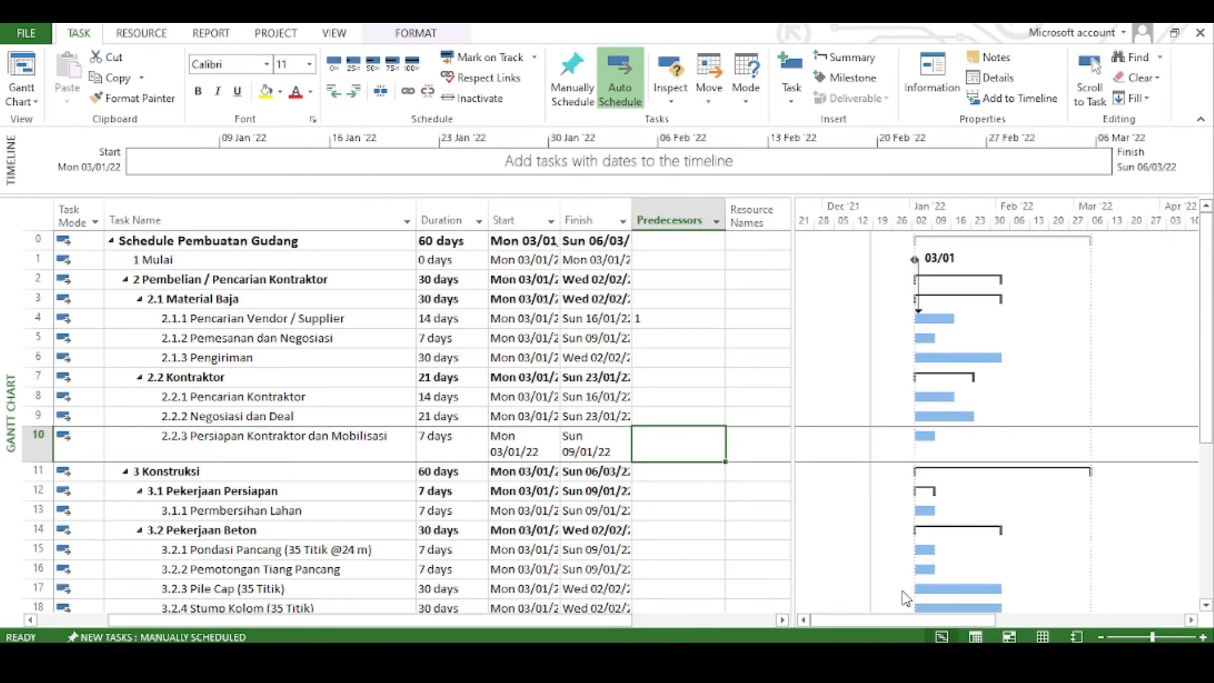
{"action": "scroll", "coordinate": [905, 589], "scroll_direction": "down", "scroll_amount": 1}
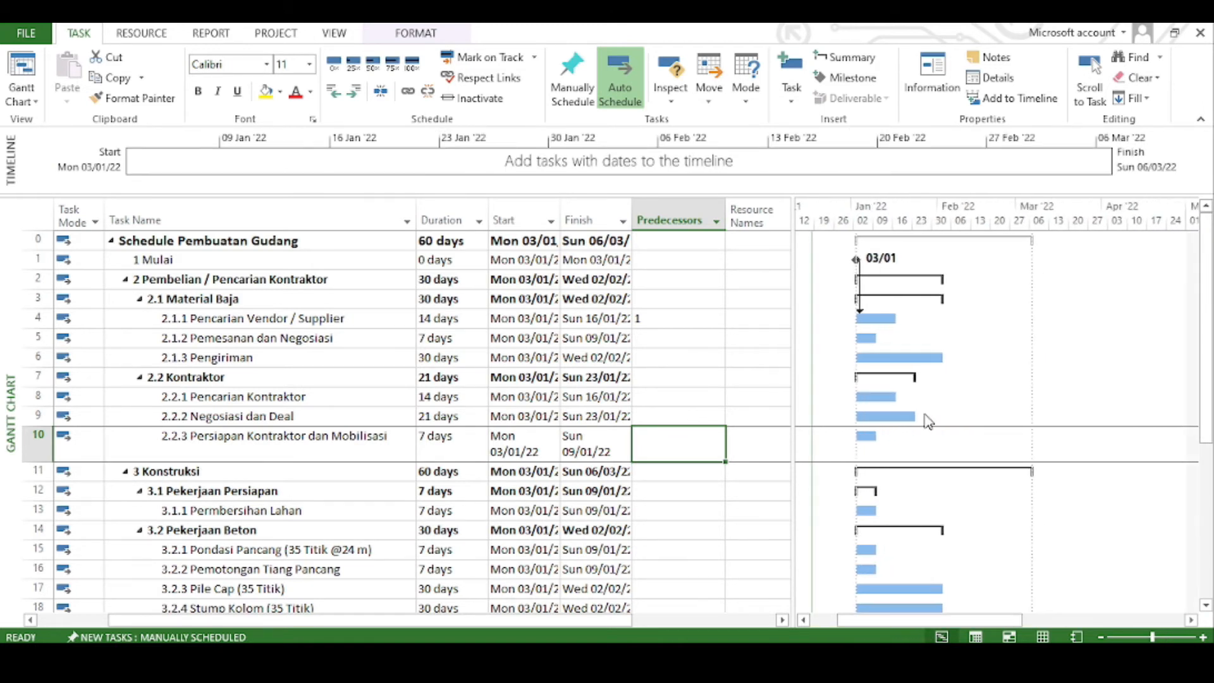
{"action": "left_click", "coordinate": [679, 338]}
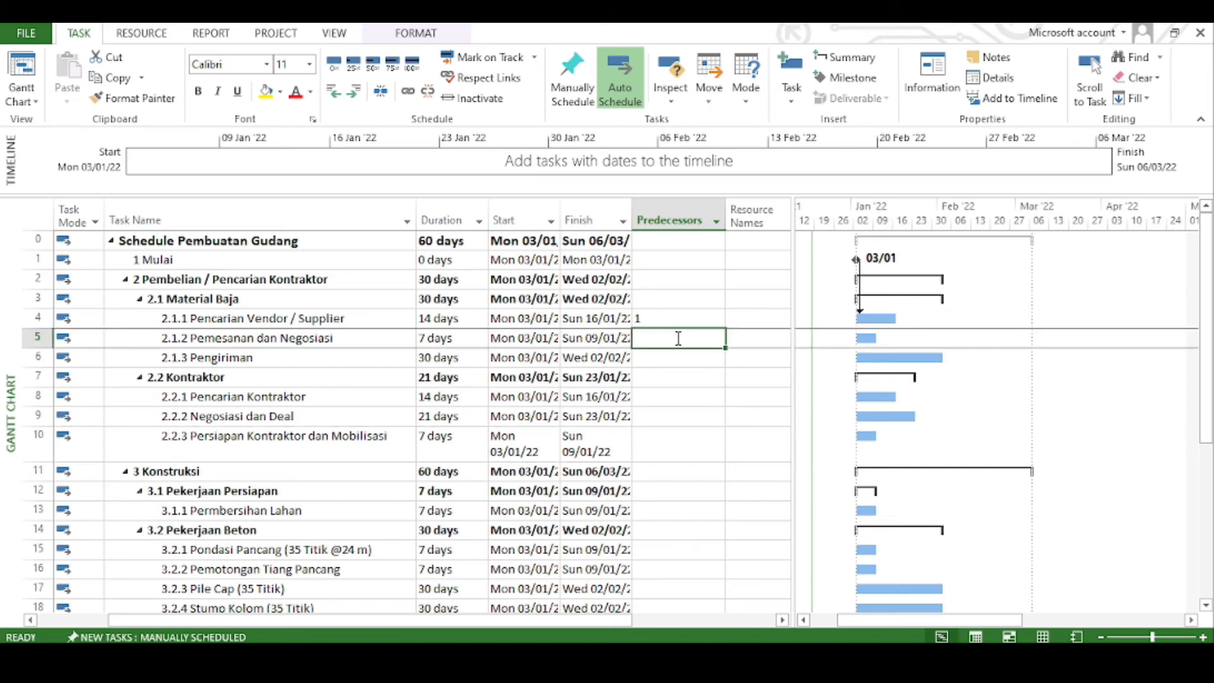
{"action": "left_click", "coordinate": [663, 318]}
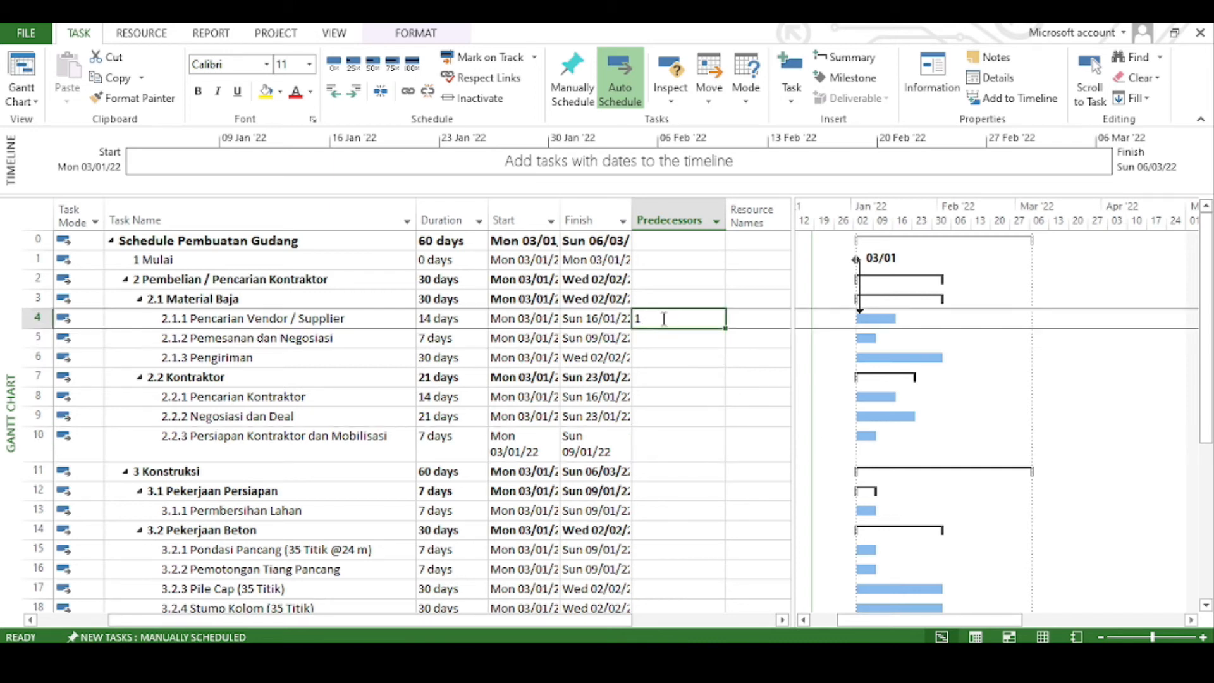
Arrange the Project and Excel windows side by side, with the Project window wide enough to show the Predecessors column
{"action": "left_click", "coordinate": [330, 340]}
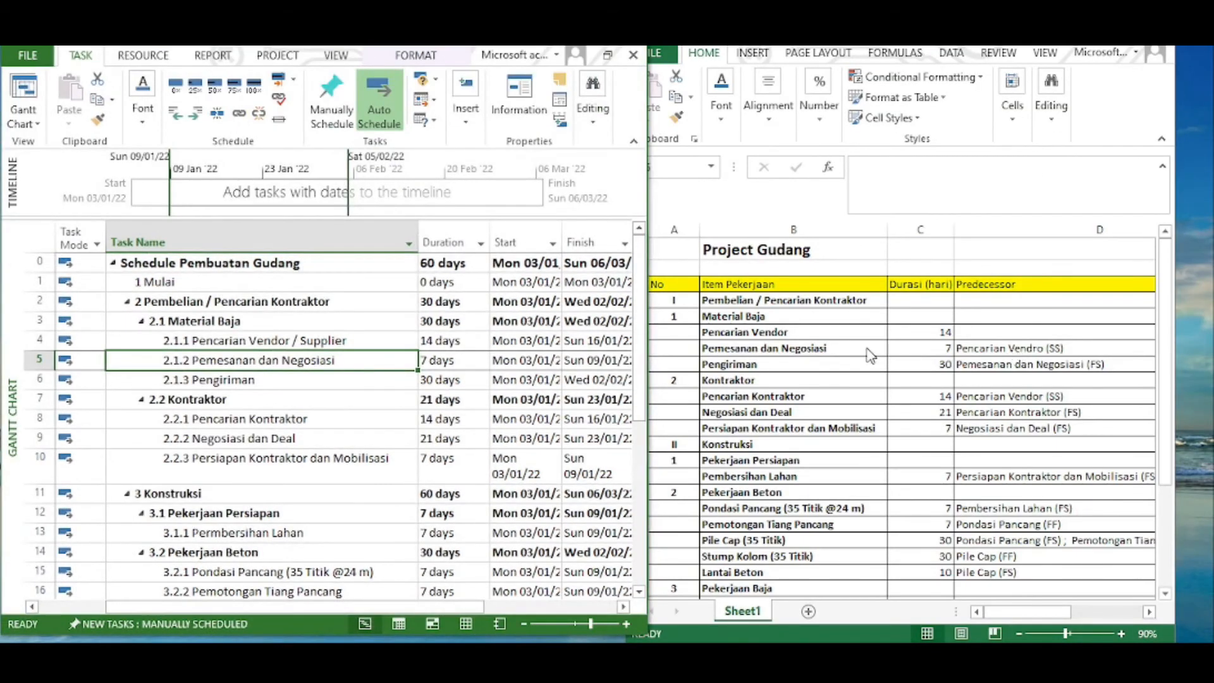
{"action": "left_click_drag", "start_coordinate": [794, 39], "coordinate": [828, 39]}
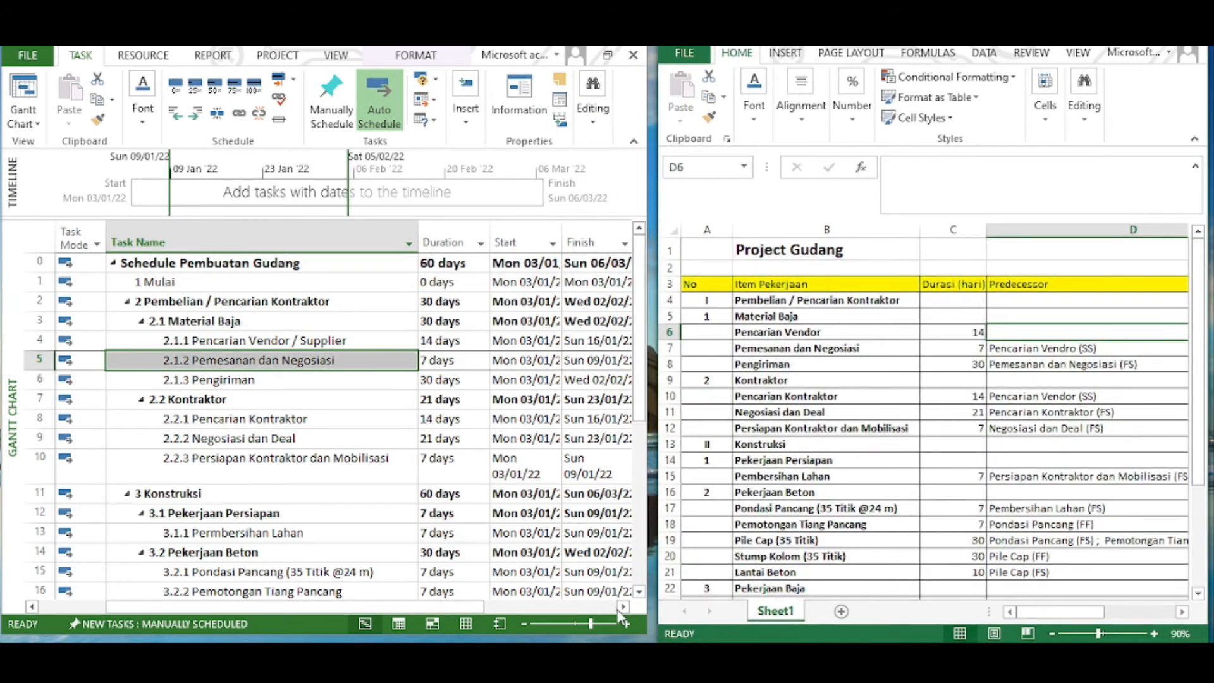
{"action": "left_click_drag", "start_coordinate": [645, 631], "coordinate": [748, 626]}
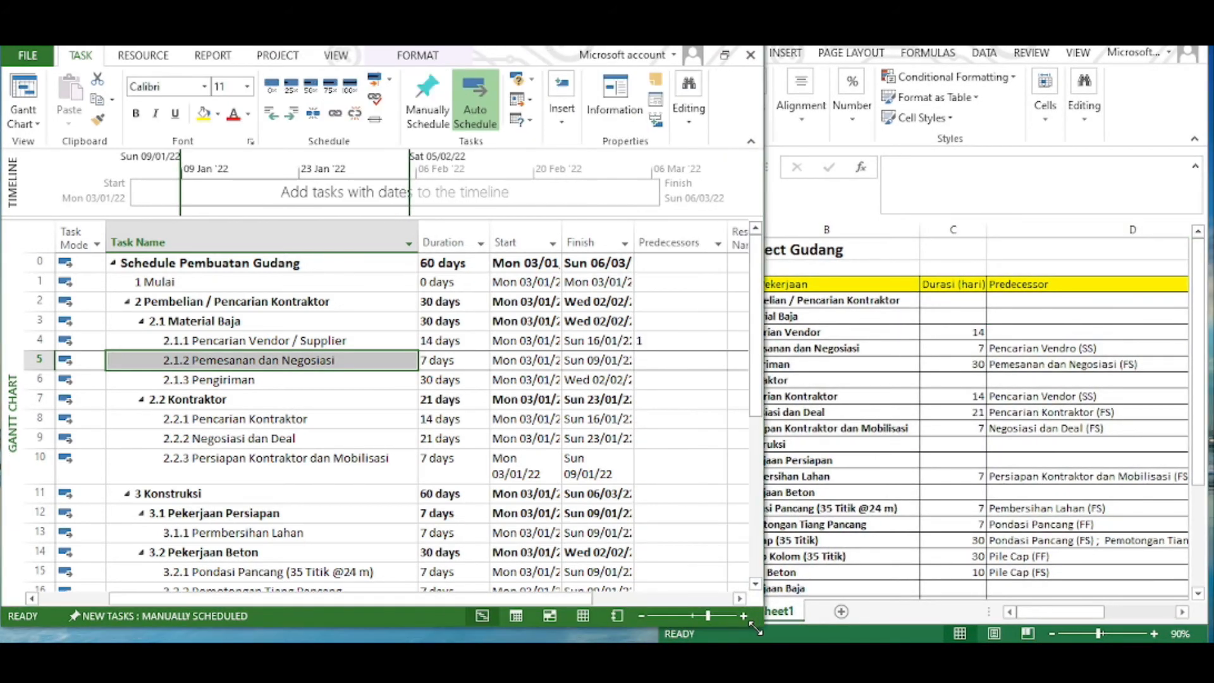
Enter 4SS as the predecessor of Pemesanan dan Negosiasi
{"action": "left_click", "coordinate": [677, 360]}
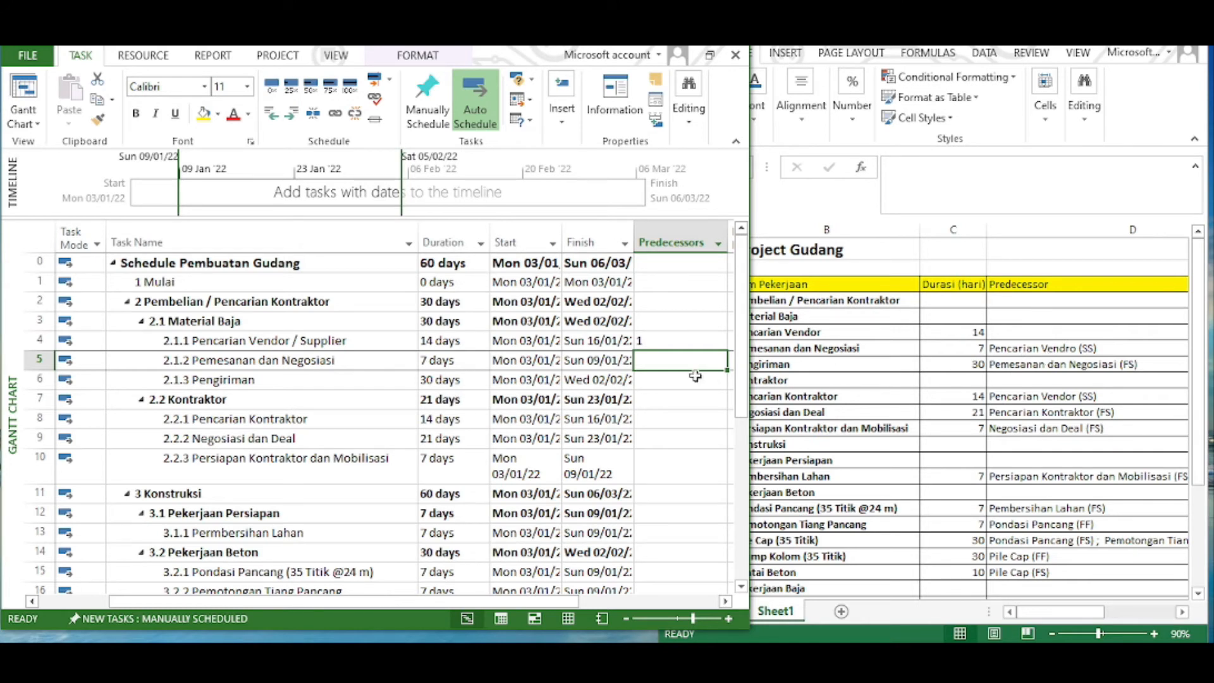
{"action": "key", "text": "BackSpace"}
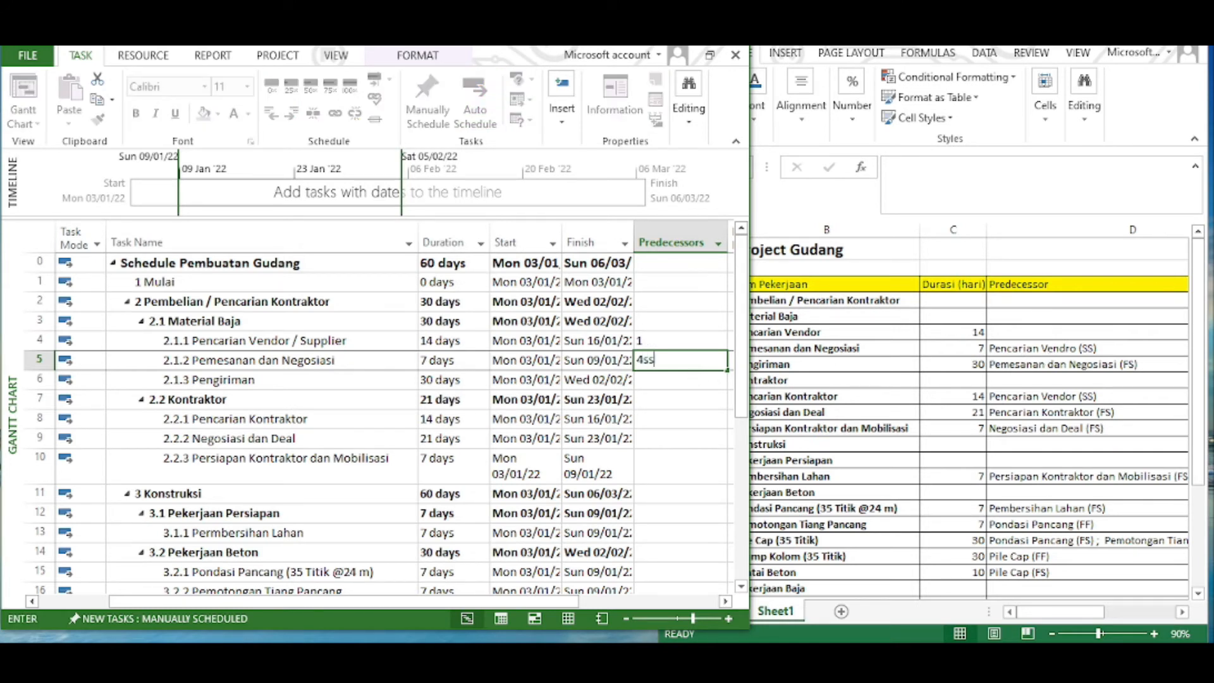
{"action": "left_click", "coordinate": [695, 376]}
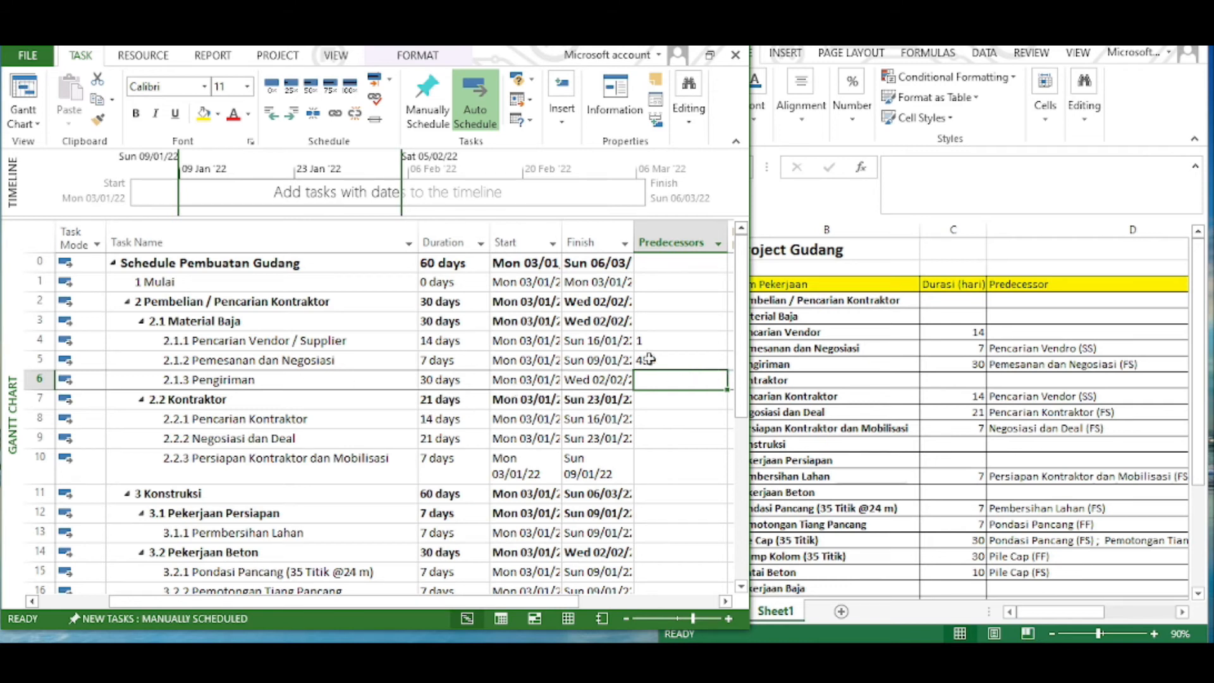
Fit the Excel task list from No to Lead (hari) into view beside the Project window
{"action": "left_click", "coordinate": [1180, 615]}
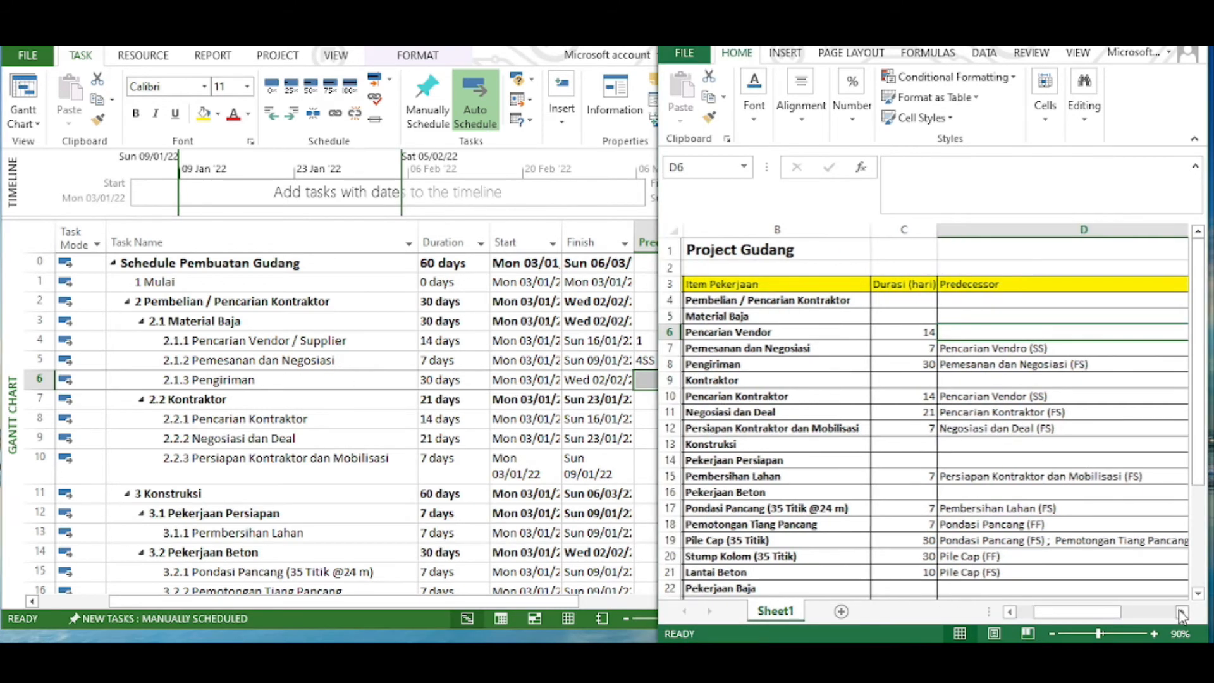
{"action": "left_click", "coordinate": [1179, 614]}
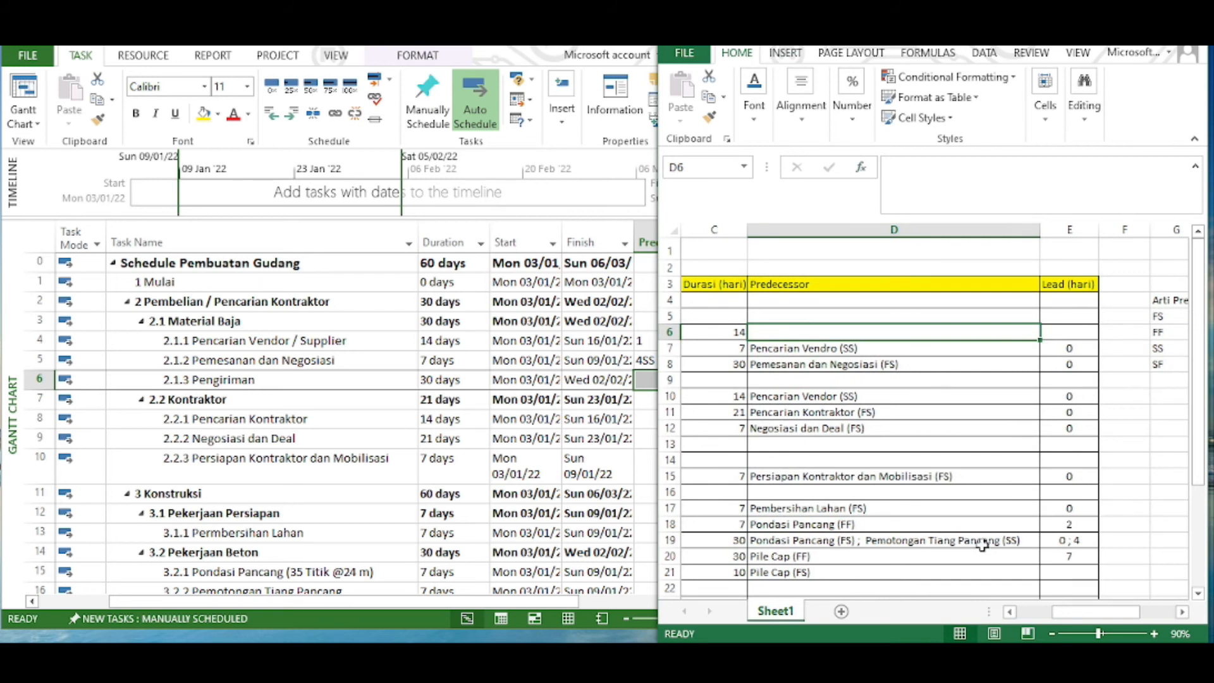
{"action": "left_click_drag", "start_coordinate": [1097, 612], "coordinate": [1075, 616]}
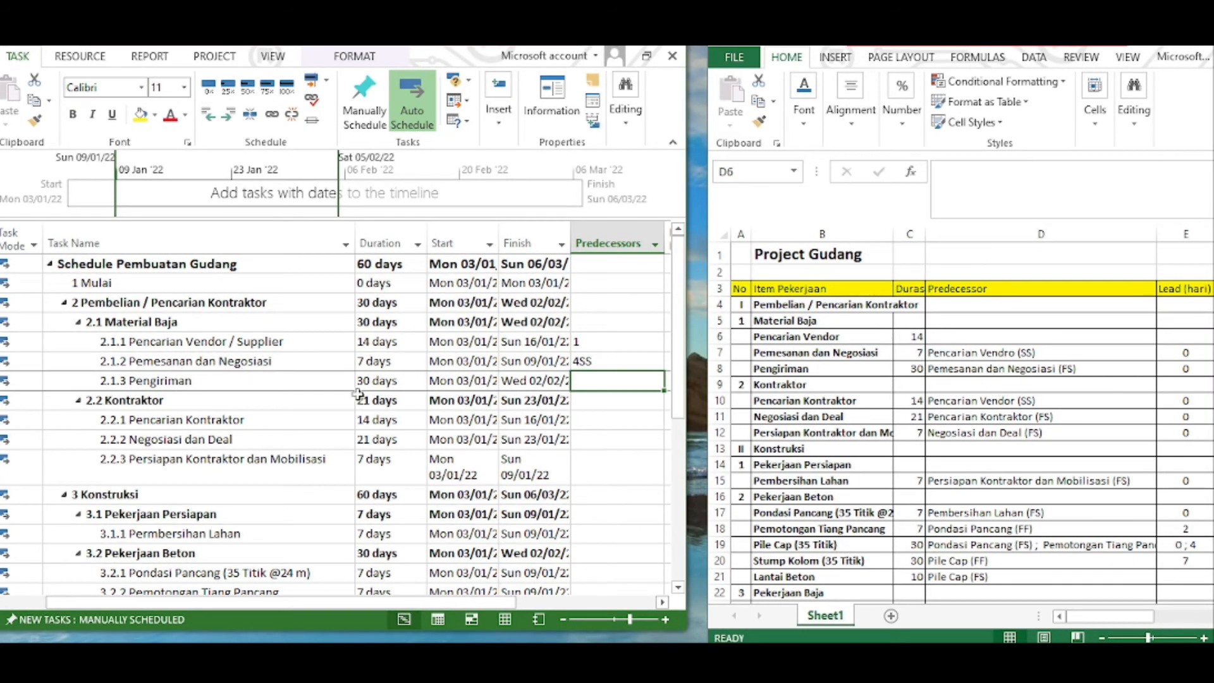
{"action": "left_click_drag", "start_coordinate": [443, 47], "coordinate": [477, 49]}
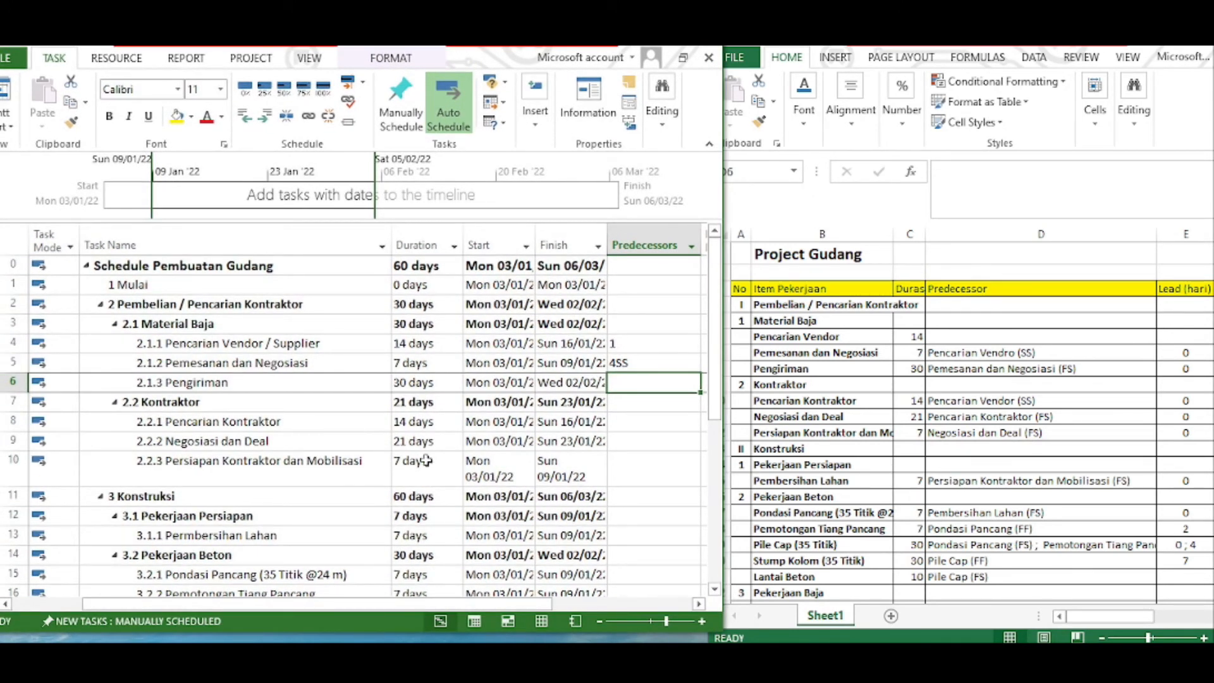
Enter 5FS as the predecessor of Pengiriman
{"action": "type", "text": "5fs"}
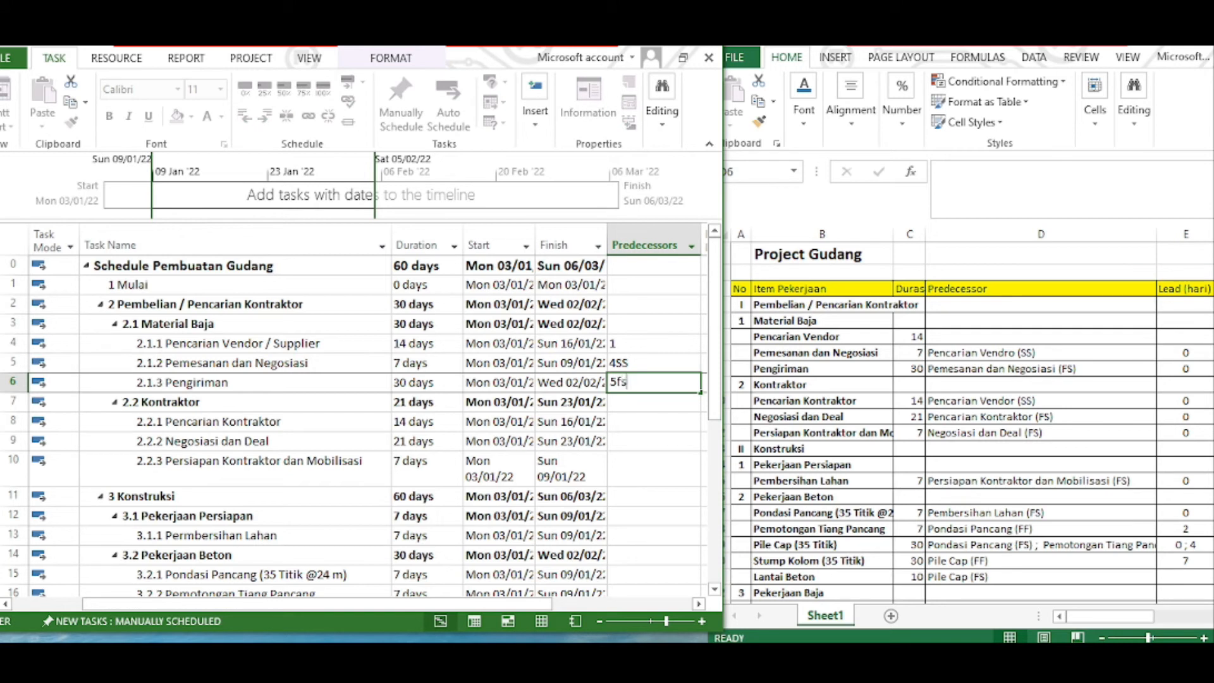
{"action": "key", "text": "Return"}
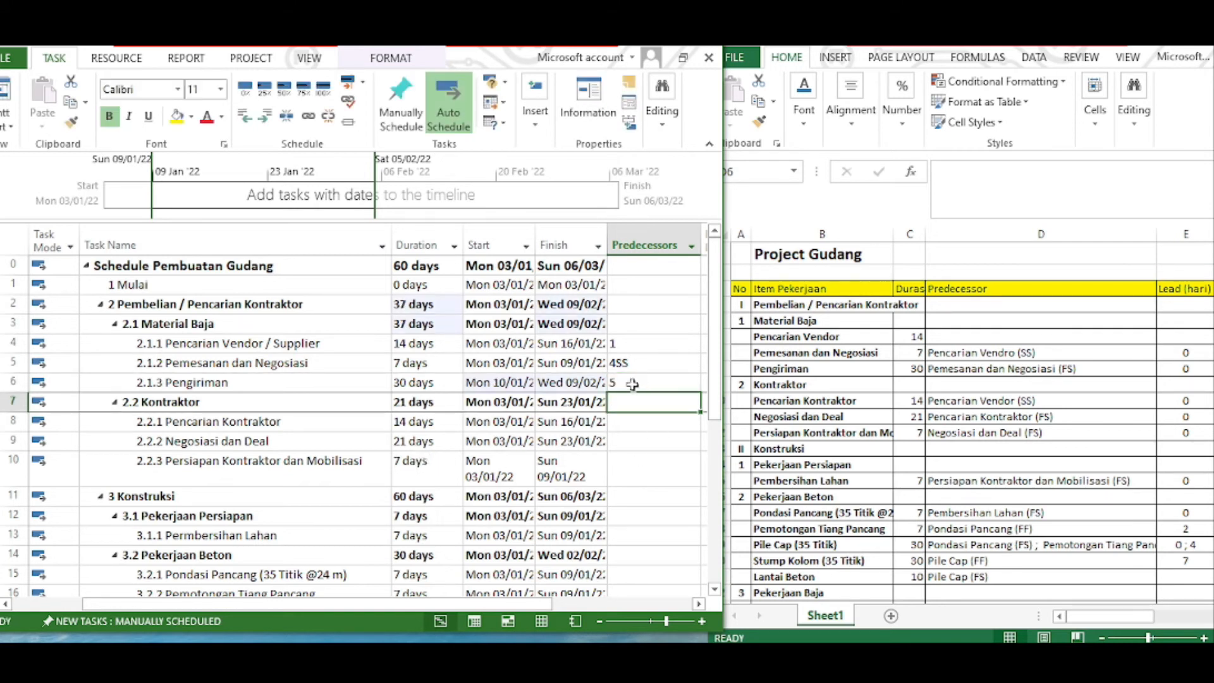
{"action": "left_click", "coordinate": [632, 384]}
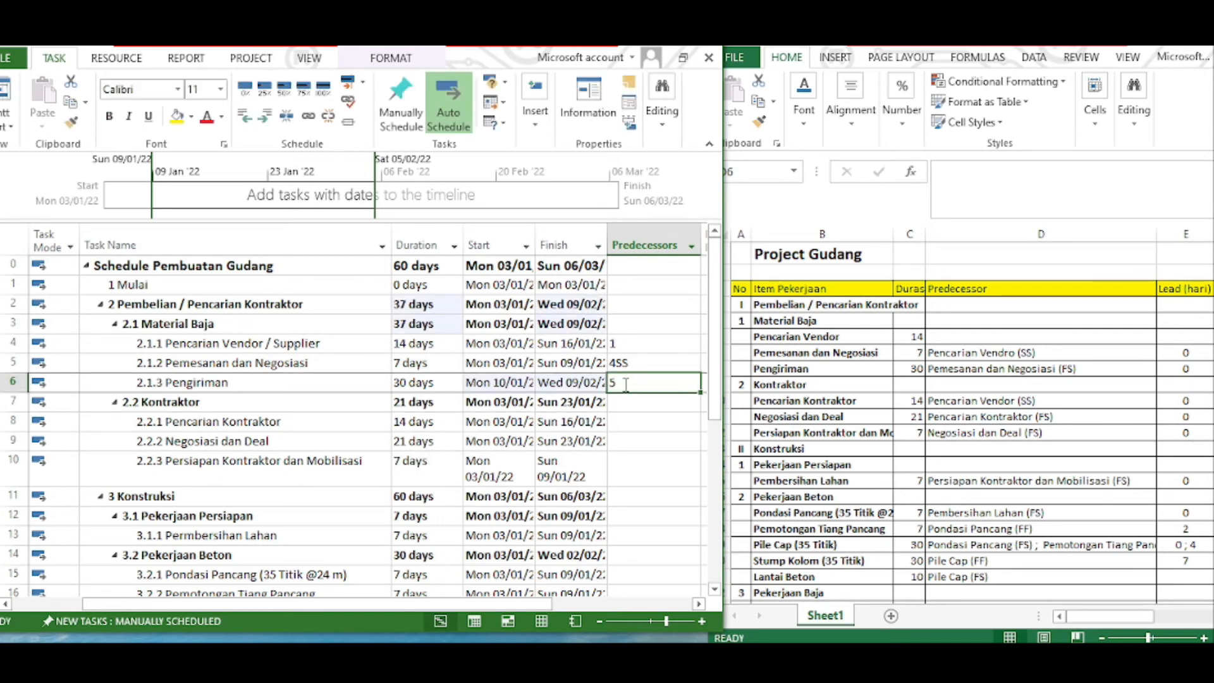
Narrow the Predecessors column and add Pencarian Vendor / Supplier as a predecessor of Pencarian Kontraktor in its task information
{"action": "left_click", "coordinate": [629, 422]}
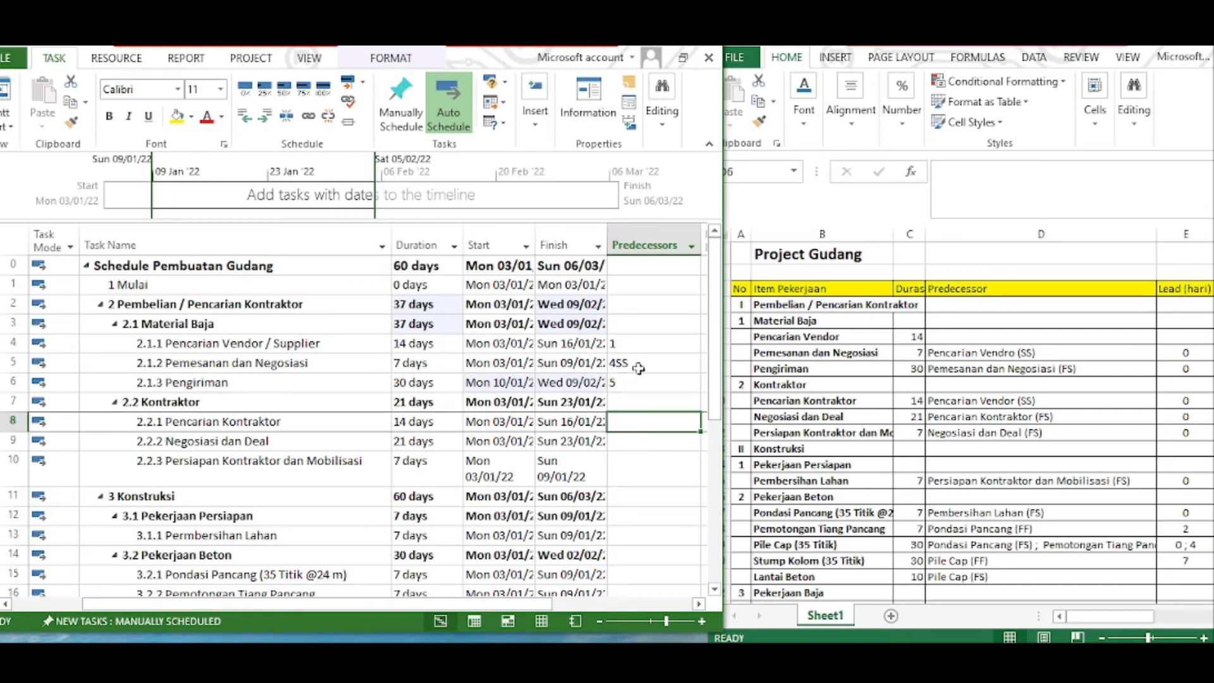
{"action": "left_click_drag", "start_coordinate": [702, 241], "coordinate": [680, 241]}
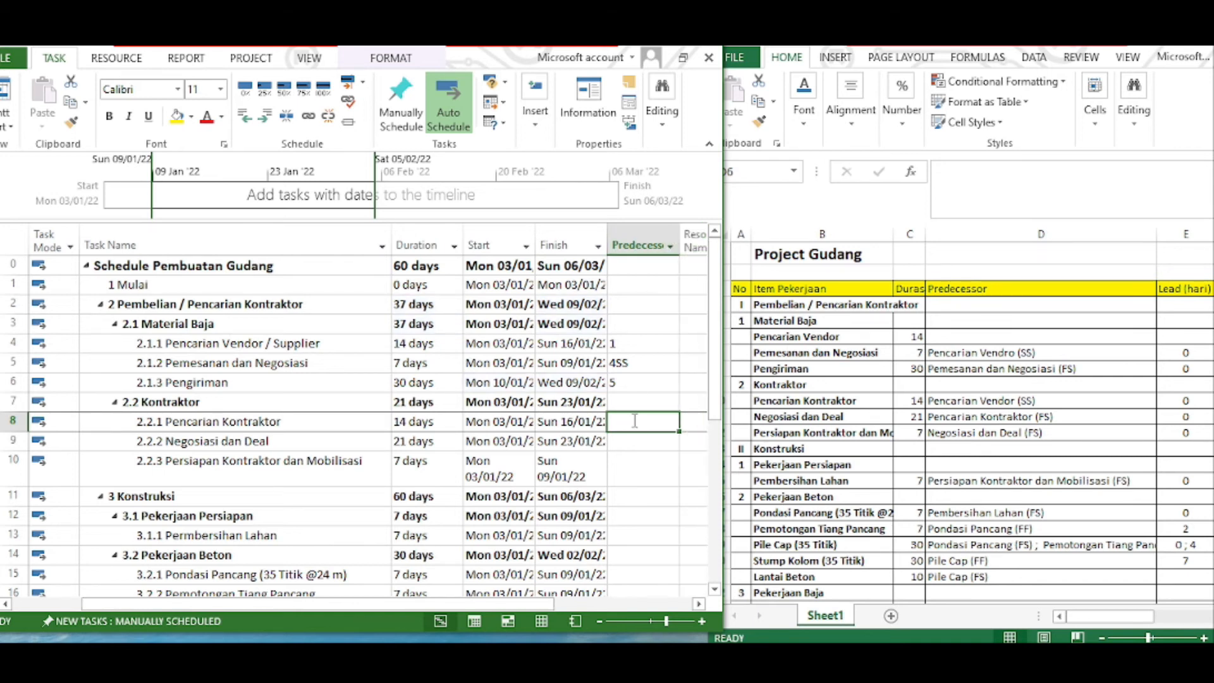
{"action": "double_click", "coordinate": [635, 421]}
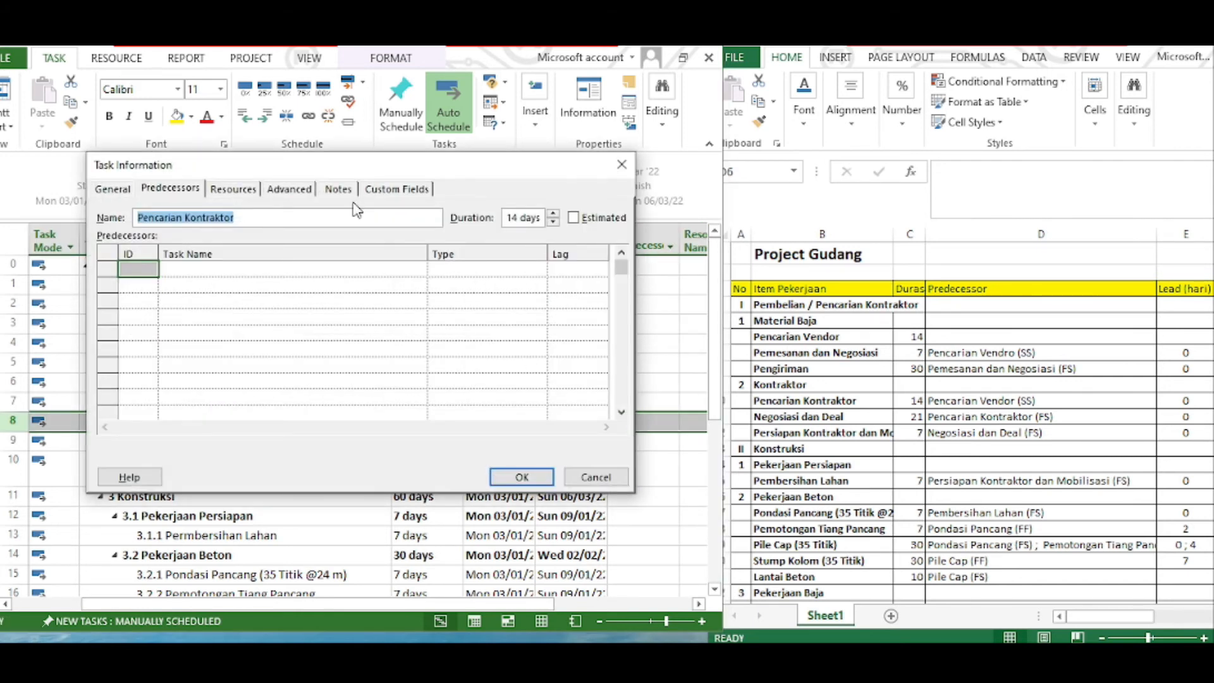
{"action": "left_click_drag", "start_coordinate": [371, 169], "coordinate": [710, 211]}
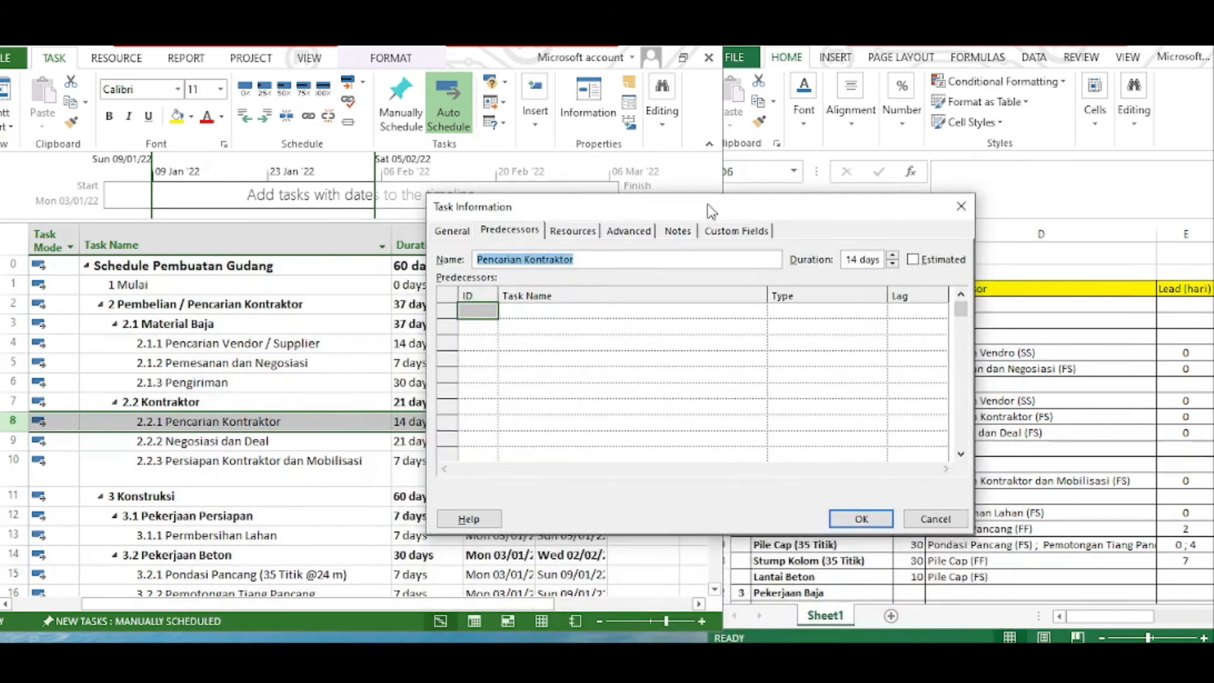
{"action": "left_click", "coordinate": [679, 311]}
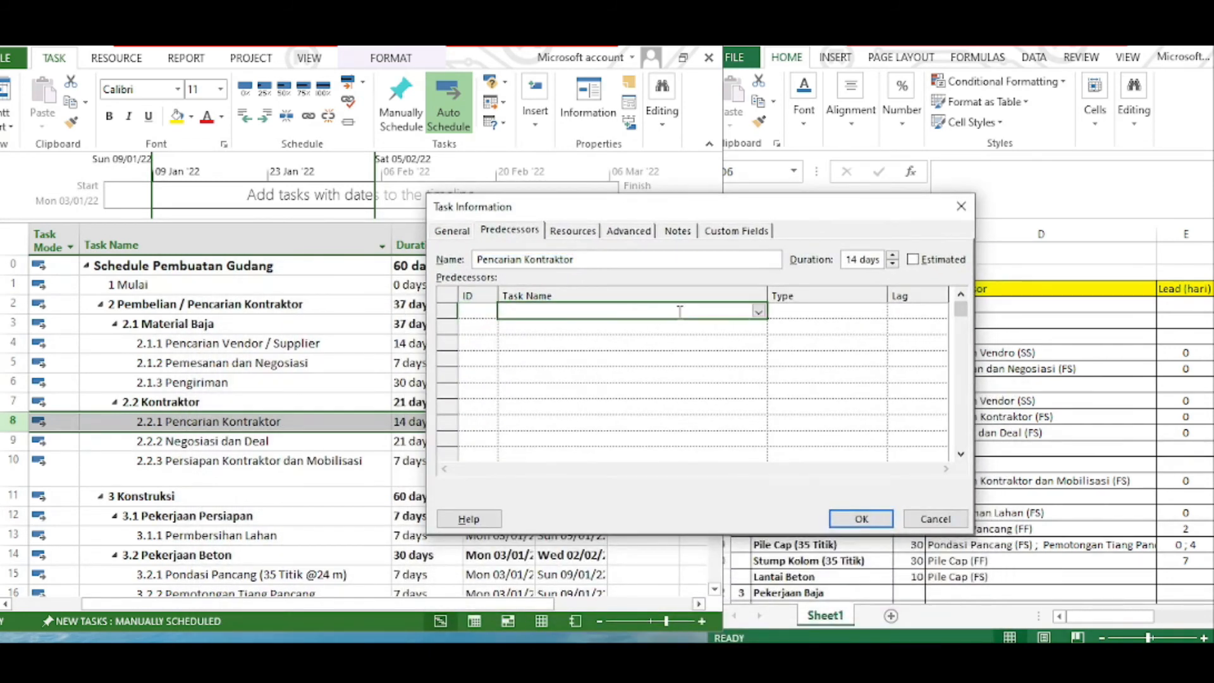
{"action": "left_click", "coordinate": [757, 314]}
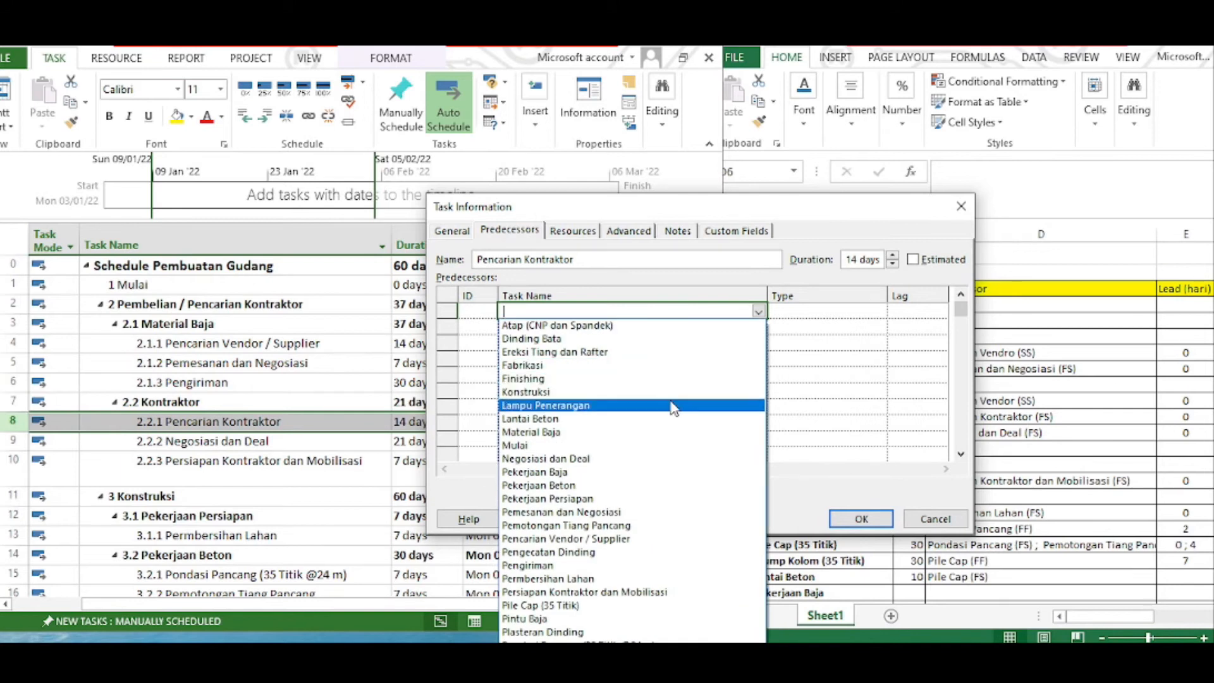
{"action": "left_click", "coordinate": [612, 539]}
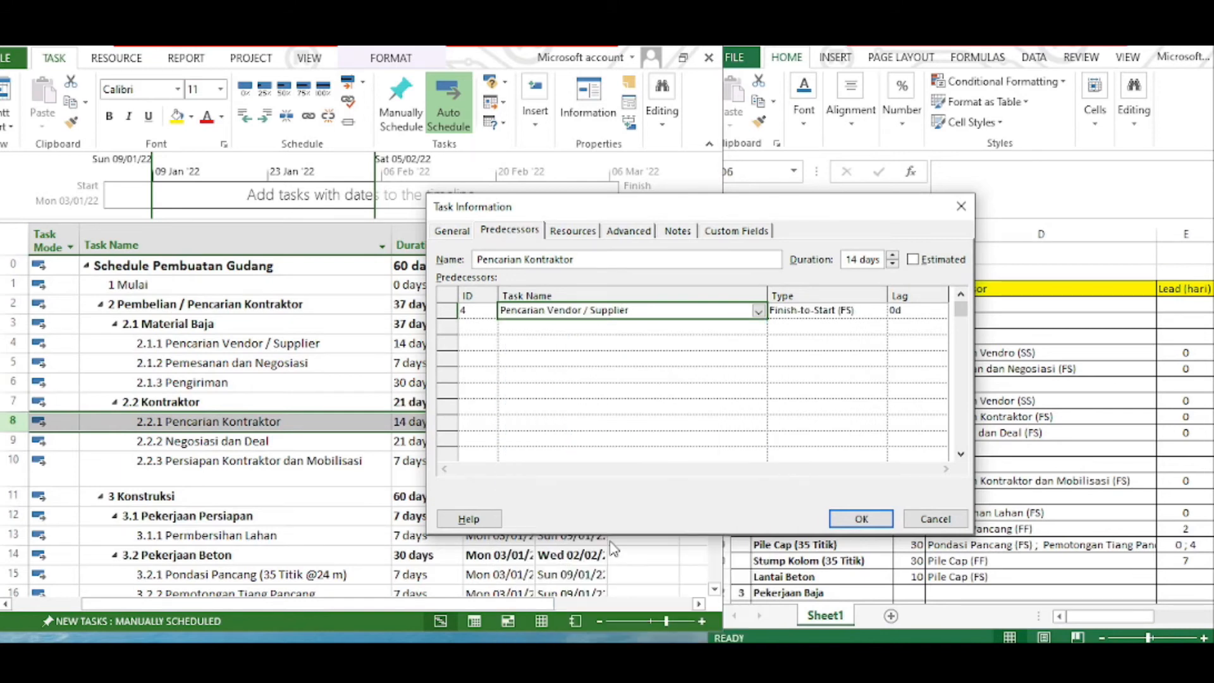
Set the link between Pencarian Kontraktor and its predecessor to Start-to-Start (SS) and apply it
{"action": "left_click", "coordinate": [878, 314]}
{"action": "left_click", "coordinate": [878, 311]}
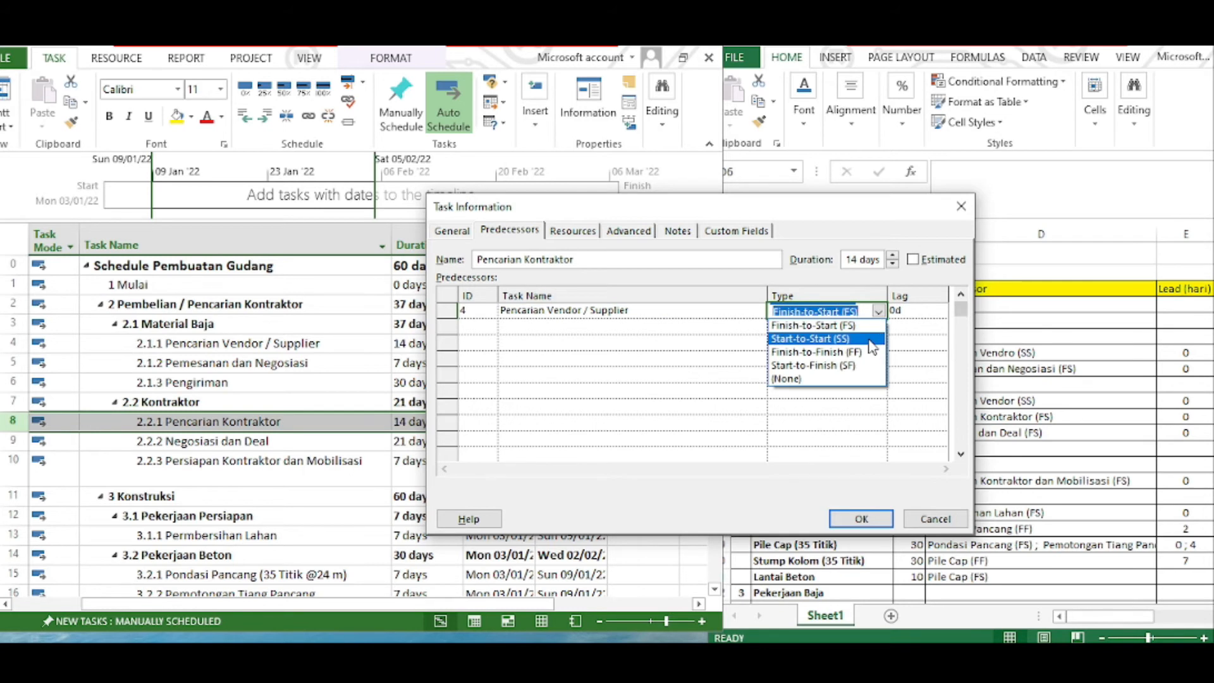
{"action": "left_click", "coordinate": [869, 340]}
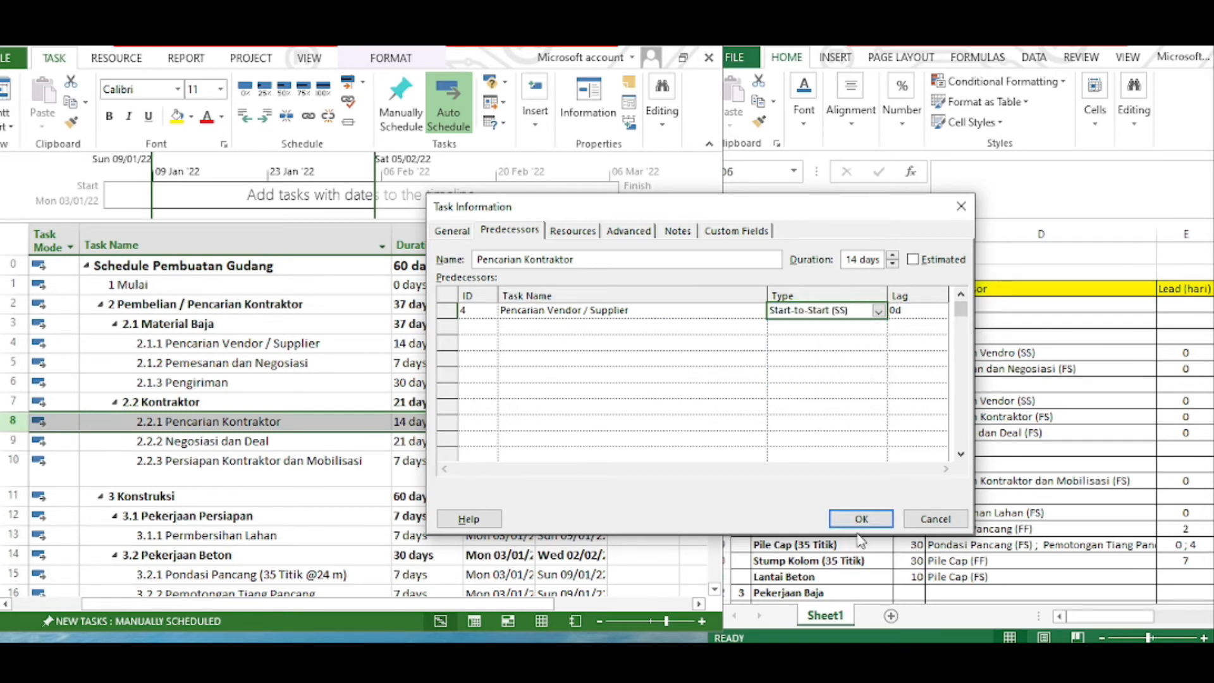
{"action": "left_click", "coordinate": [860, 519]}
{"action": "left_click", "coordinate": [525, 493]}
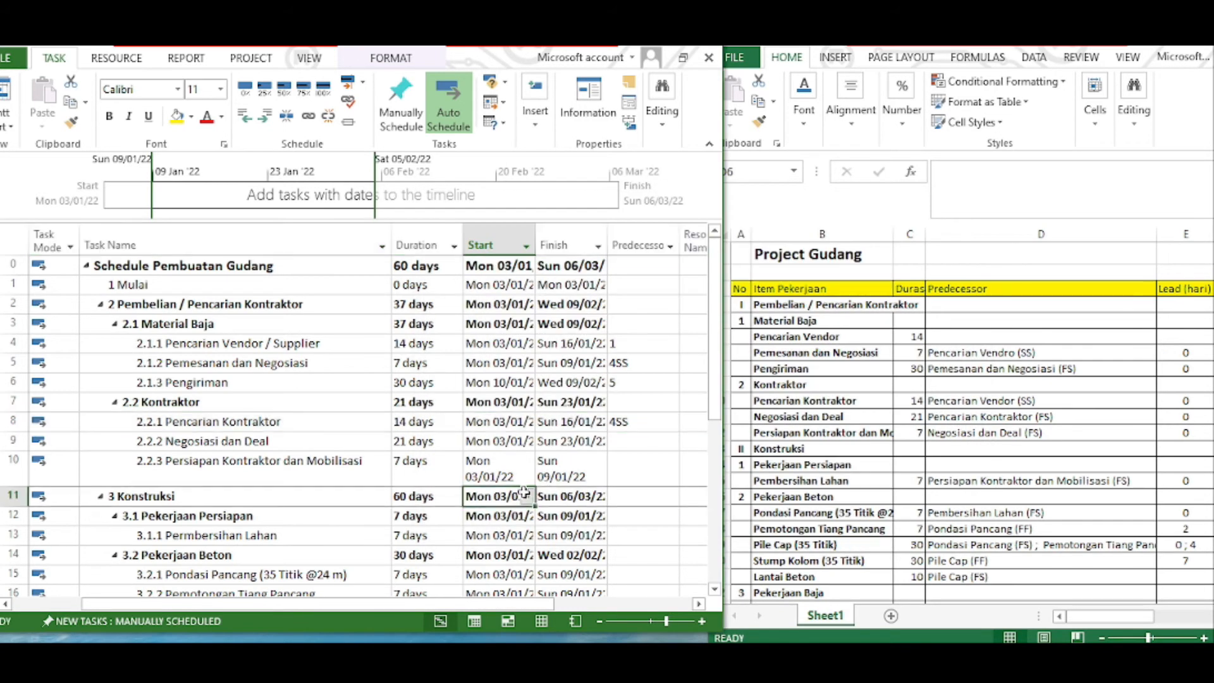
Show the full Pile Cap (35 Titik) predecessor text in Excel and reposition the window so the lead values stay visible
{"action": "left_click", "coordinate": [646, 448]}
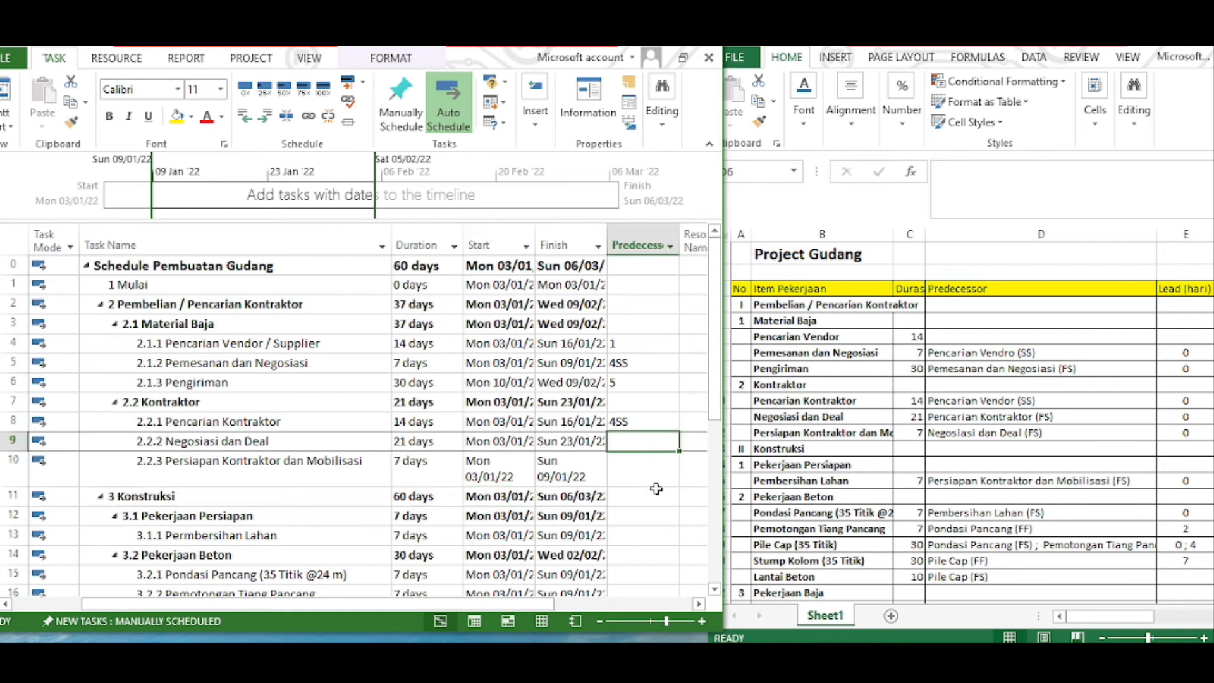
{"action": "left_click", "coordinate": [946, 496]}
{"action": "scroll", "coordinate": [945, 497], "scroll_direction": "down", "scroll_amount": 1}
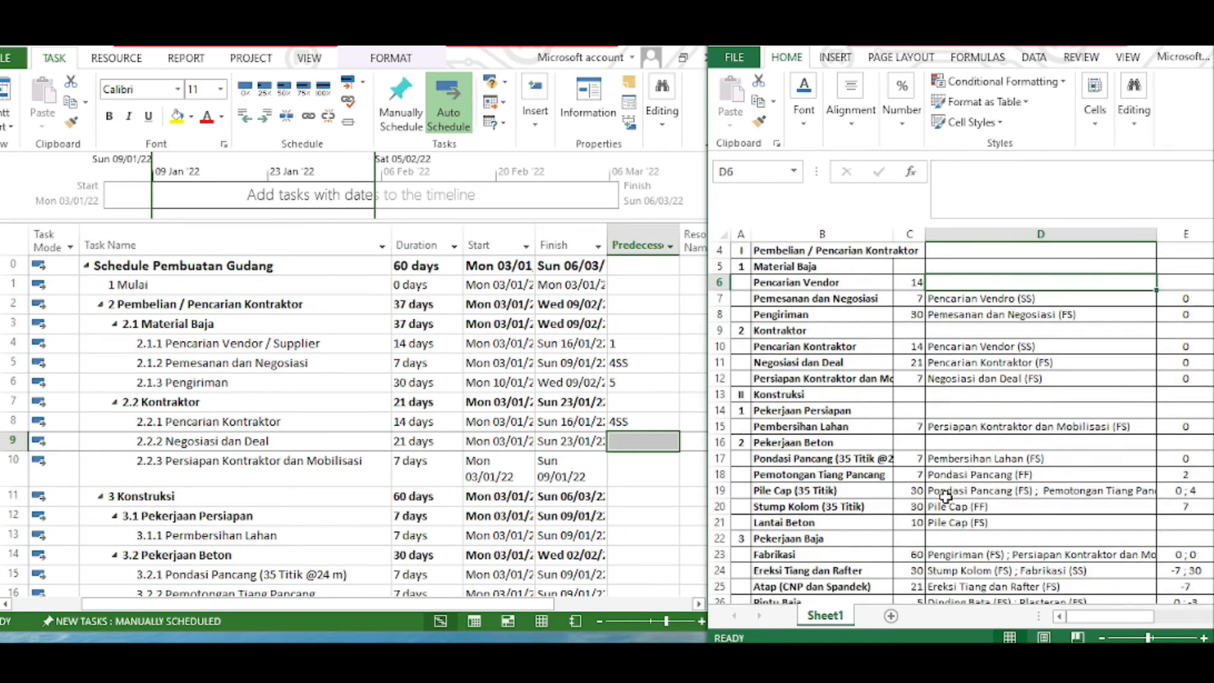
{"action": "left_click", "coordinate": [945, 496]}
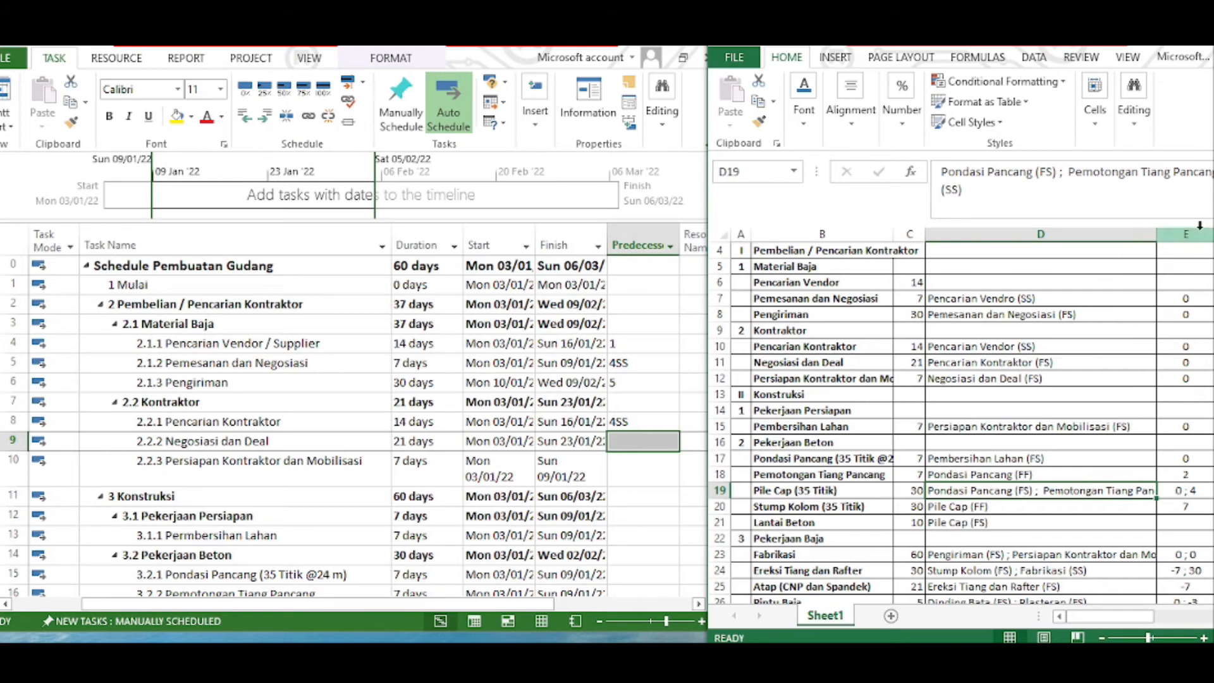
{"action": "left_click_drag", "start_coordinate": [1157, 235], "coordinate": [1167, 235]}
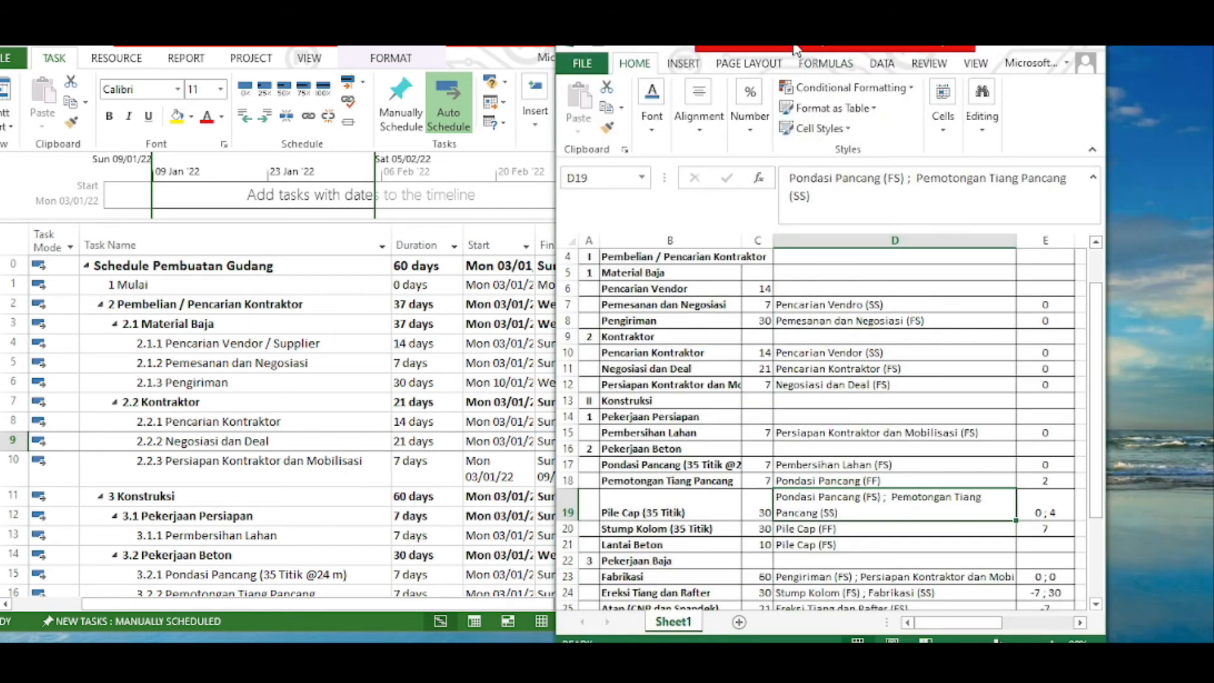
{"action": "left_click_drag", "start_coordinate": [798, 48], "coordinate": [840, 42]}
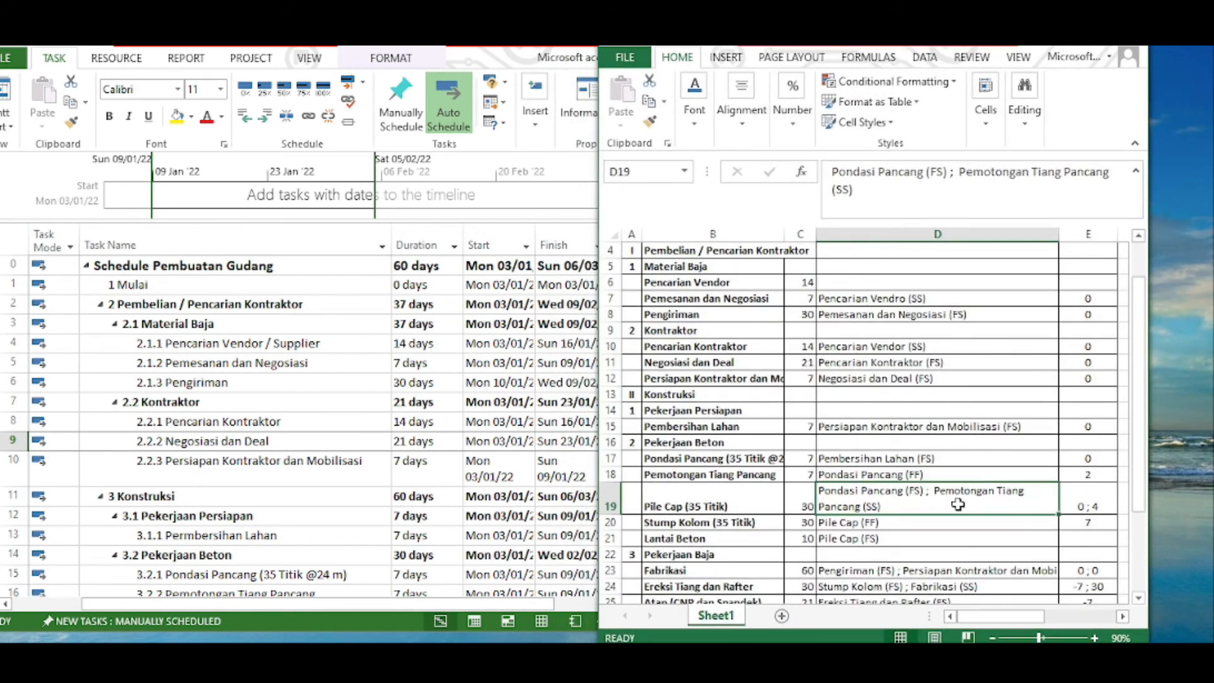
{"action": "left_click_drag", "start_coordinate": [894, 46], "coordinate": [915, 42]}
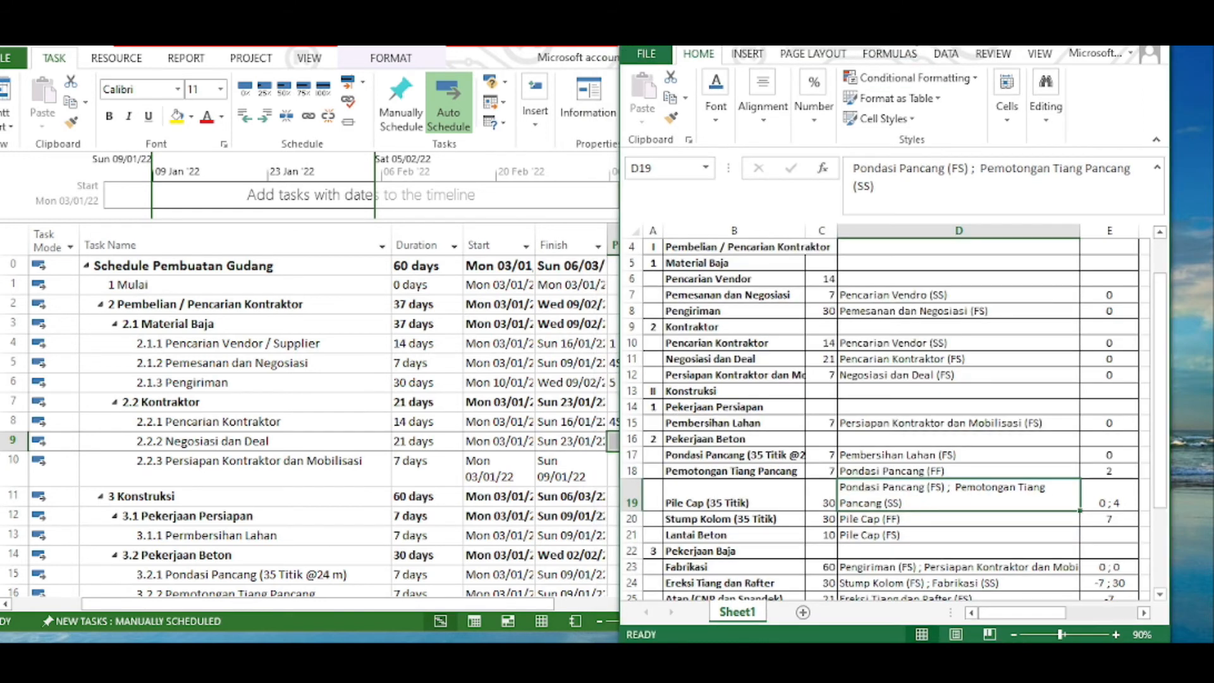
Enter 15FS as the predecessor of Pile Cap (35 Titik) in the Project task table
{"action": "left_click", "coordinate": [235, 405]}
{"action": "scroll", "coordinate": [248, 484], "scroll_direction": "down", "scroll_amount": 3}
{"action": "scroll", "coordinate": [248, 485], "scroll_direction": "down", "scroll_amount": 6}
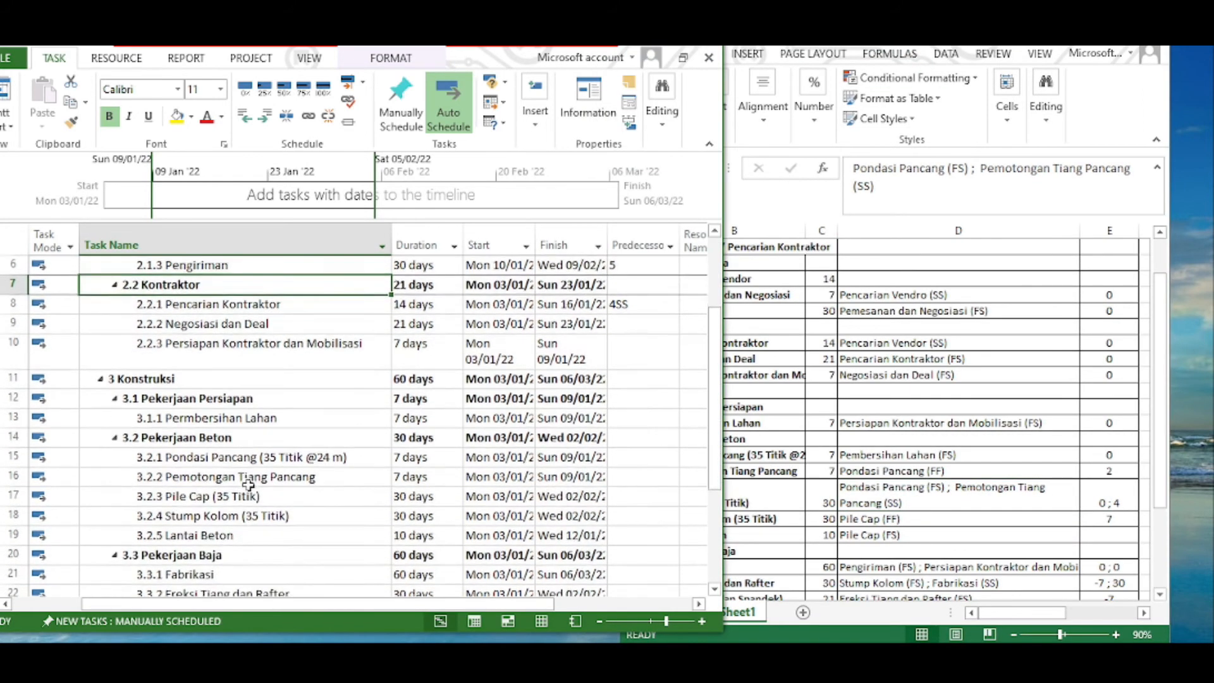
{"action": "left_click", "coordinate": [248, 436]}
{"action": "left_click", "coordinate": [633, 436]}
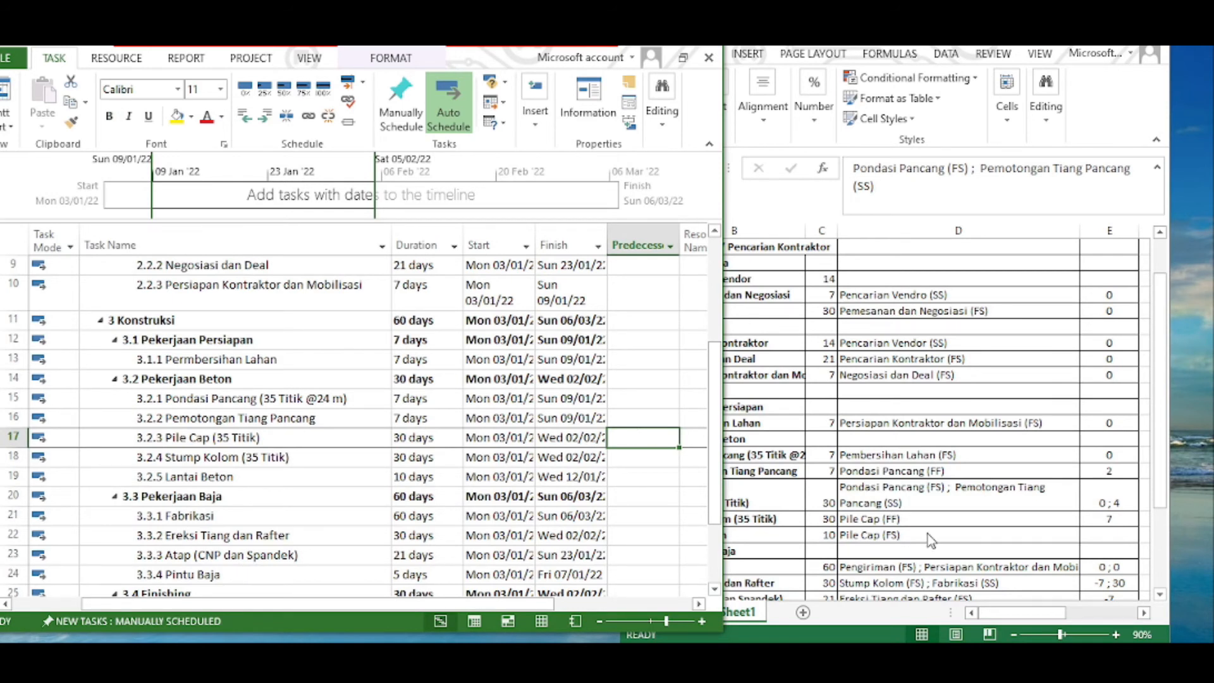
{"action": "type", "text": "15"}
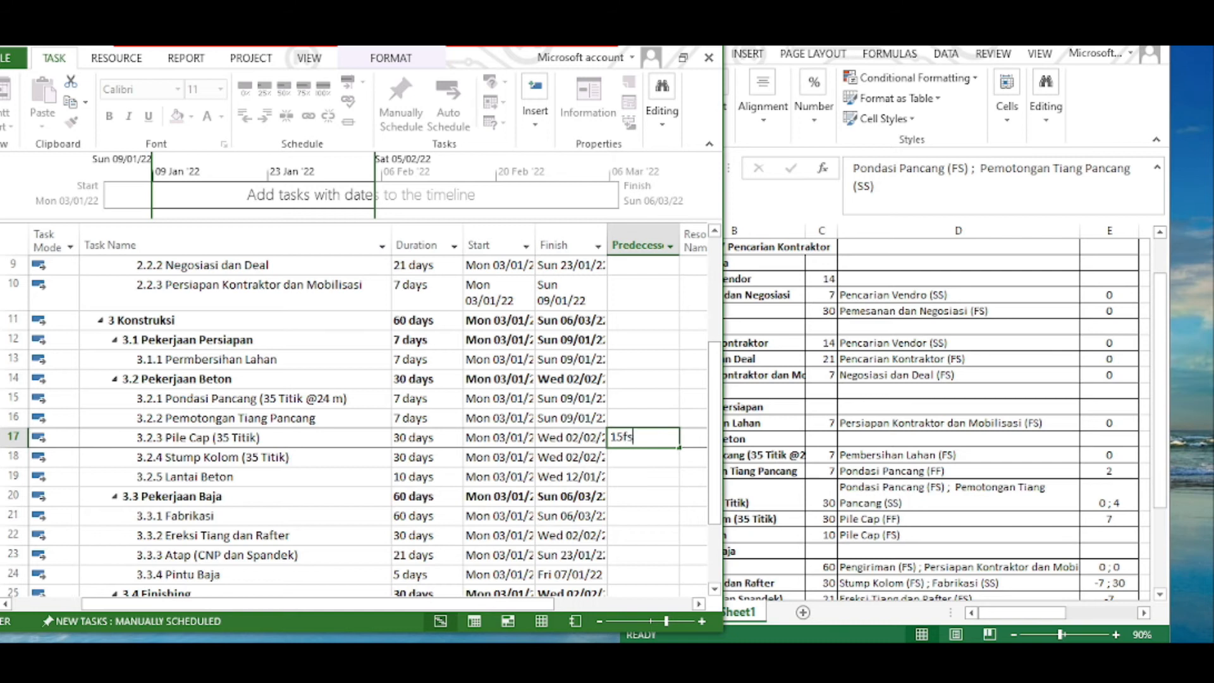
{"action": "type", "text": "fs"}
{"action": "key", "text": "Return"}
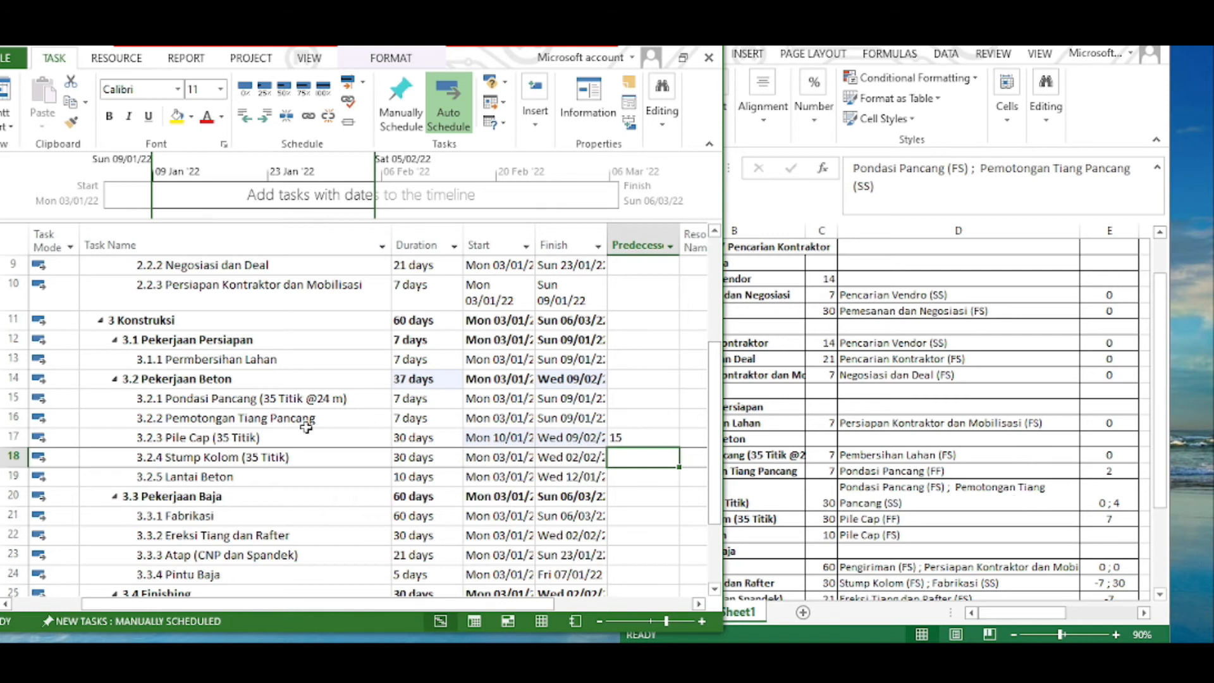
Add 16SS as a second predecessor of Pile Cap (35 Titik), separated by a semicolon
{"action": "left_click", "coordinate": [632, 443]}
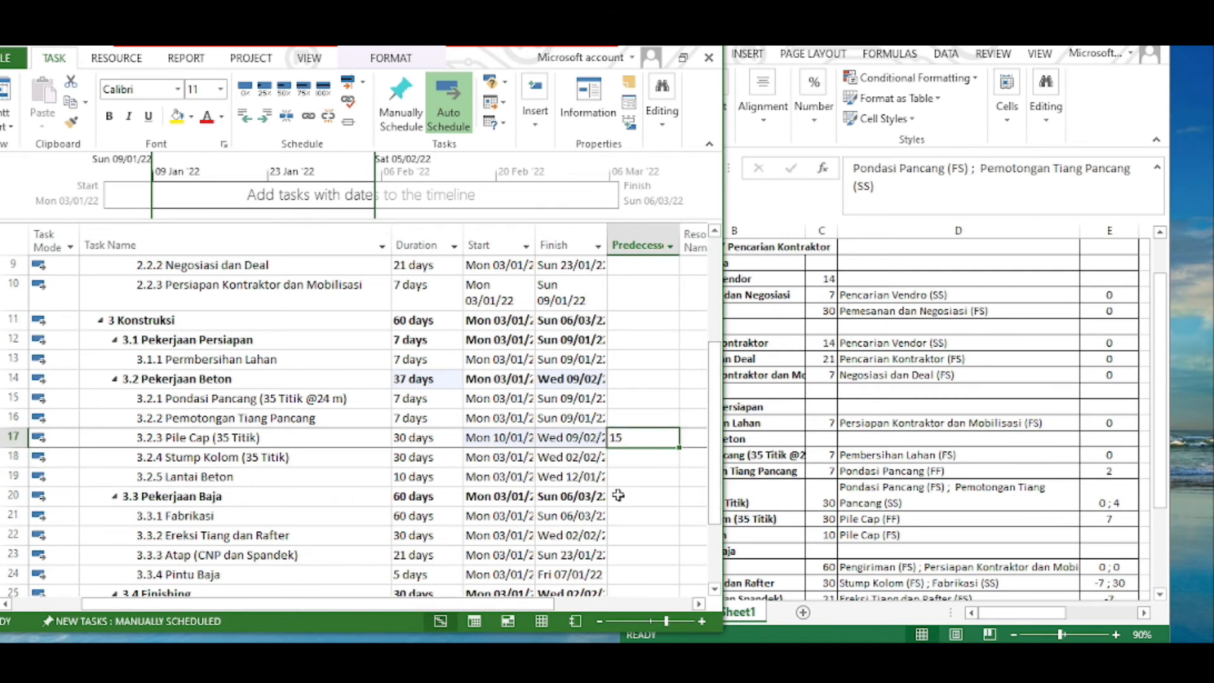
{"action": "key", "text": "F2"}
{"action": "type", "text": ";16SS"}
{"action": "key", "text": "Return"}
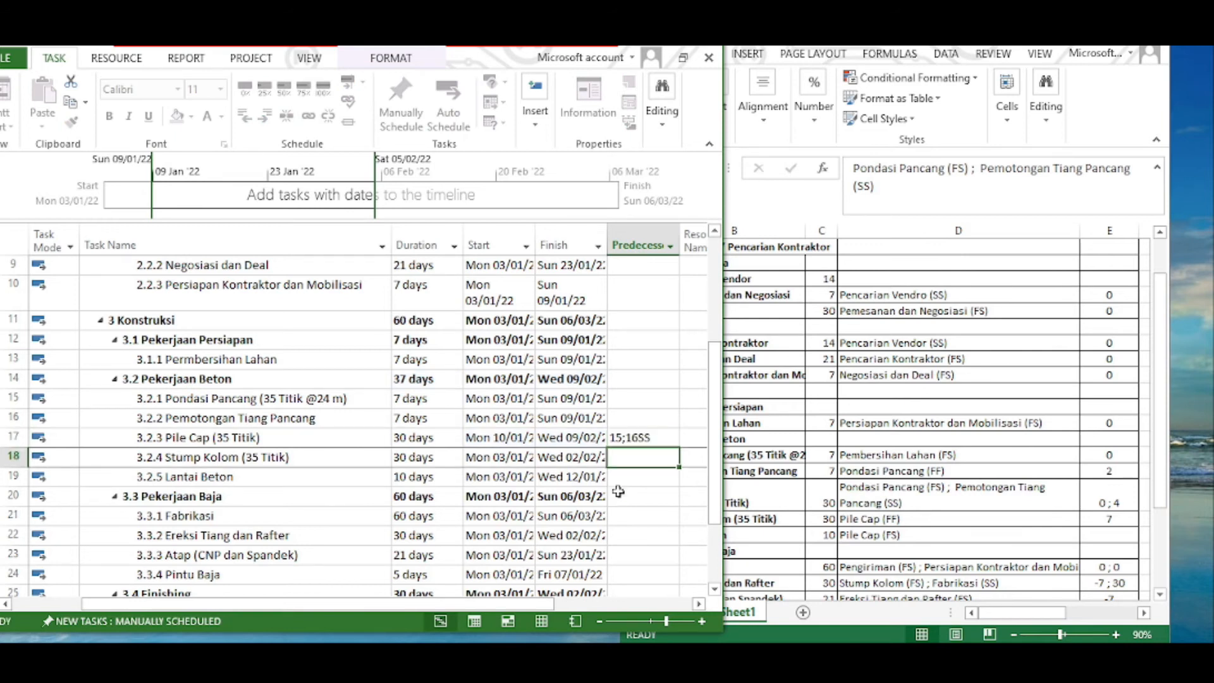
Check the link types and lags of Pile Cap's two predecessors in its task information against the Excel list
{"action": "left_click", "coordinate": [632, 442]}
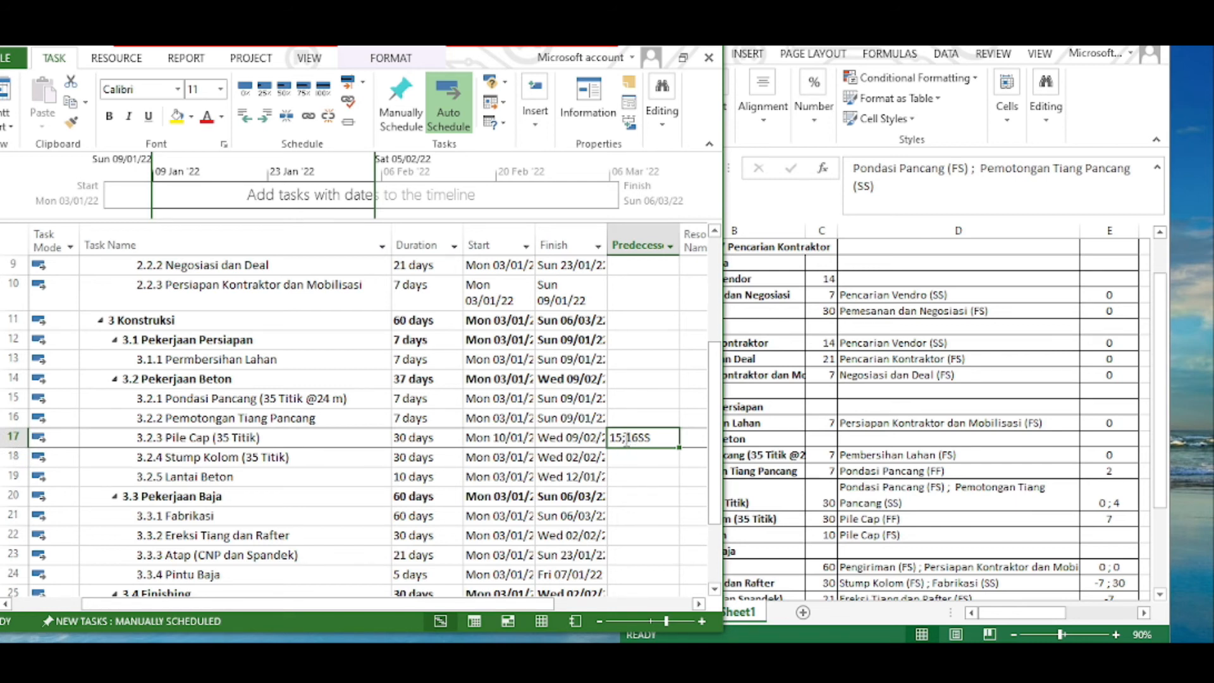
{"action": "double_click", "coordinate": [625, 440]}
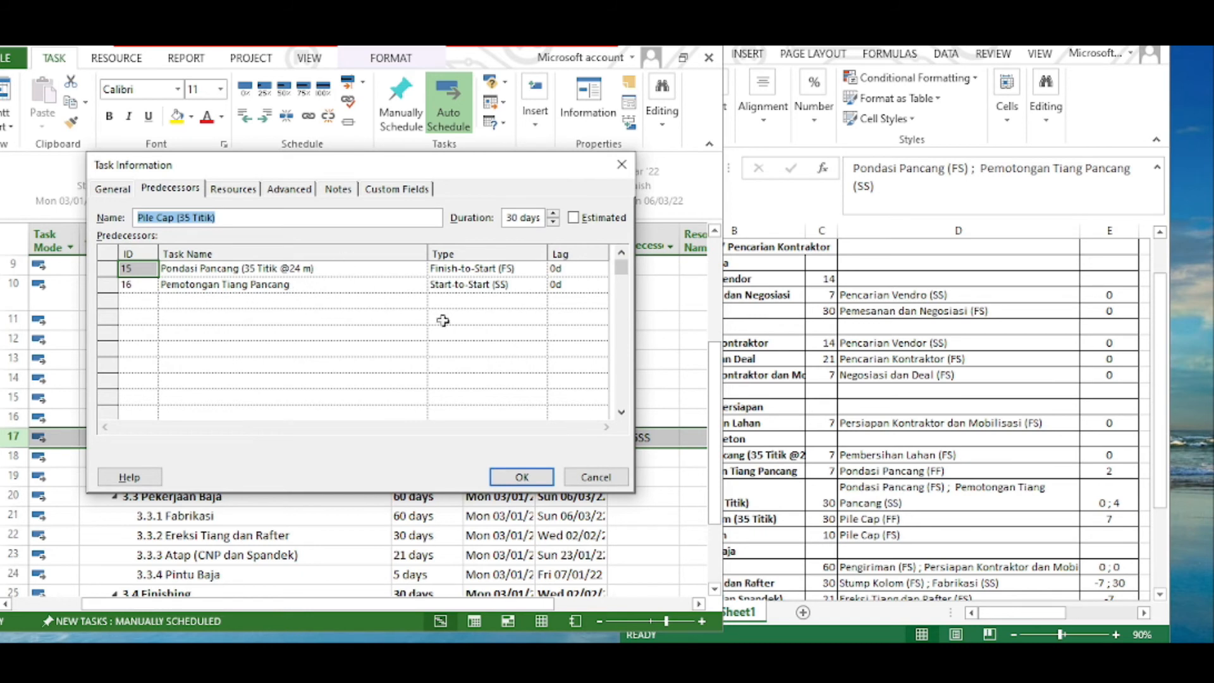
{"action": "left_click", "coordinate": [523, 477]}
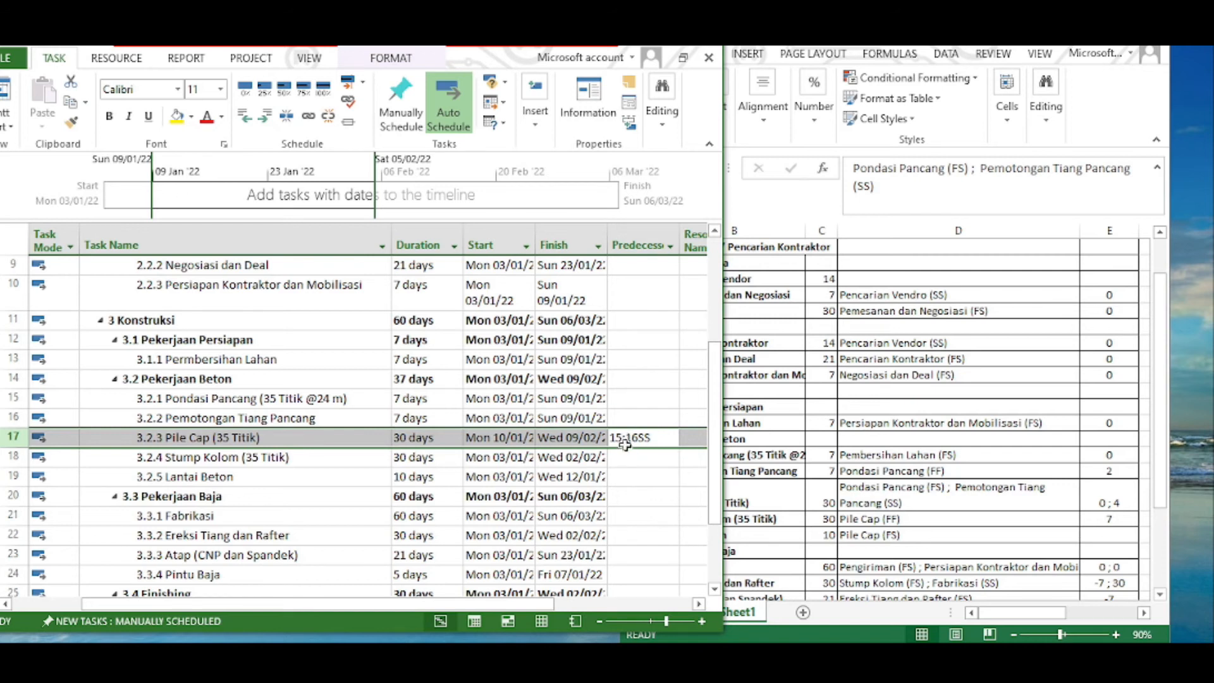
{"action": "left_click", "coordinate": [919, 484]}
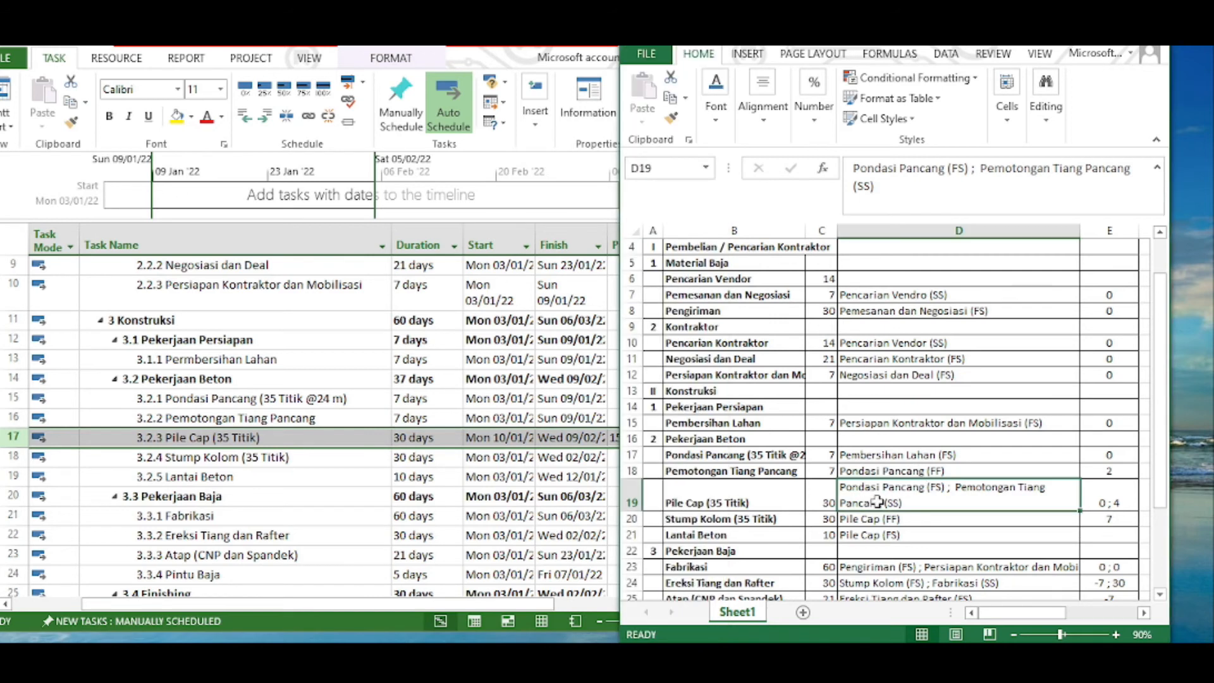
{"action": "left_click", "coordinate": [411, 437]}
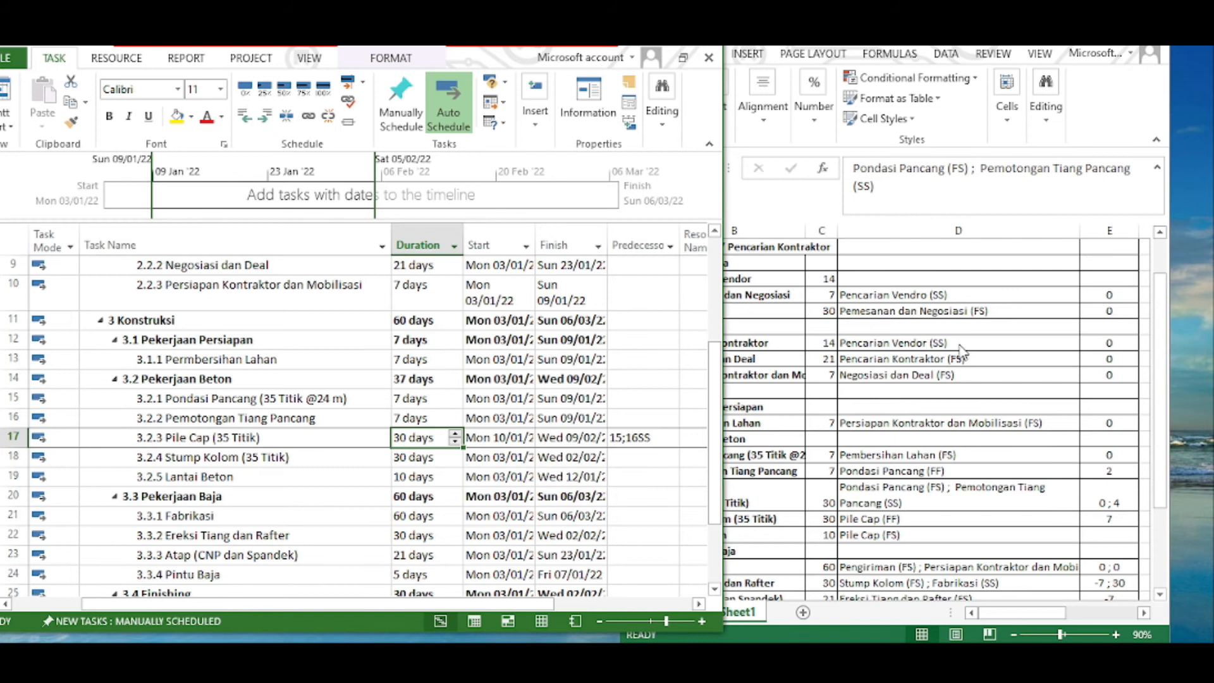
{"action": "left_click", "coordinate": [860, 473]}
{"action": "scroll", "coordinate": [860, 473], "scroll_direction": "up", "scroll_amount": 1}
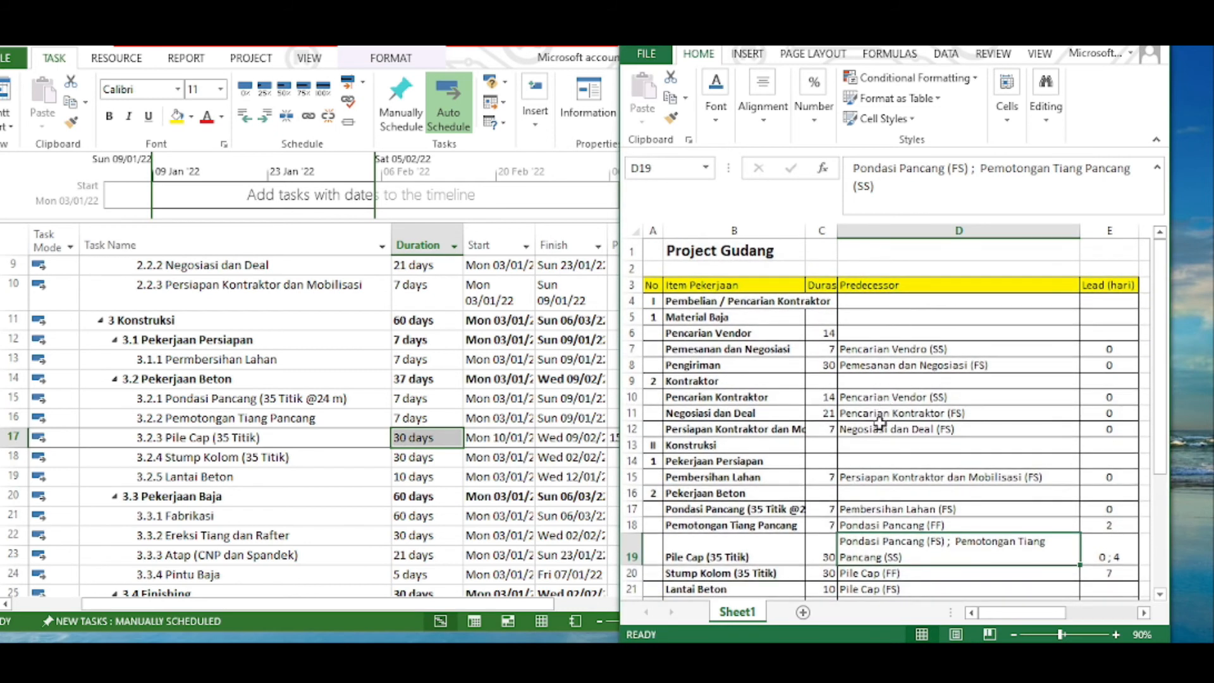
{"action": "scroll", "coordinate": [860, 498], "scroll_direction": "down", "scroll_amount": 2}
{"action": "scroll", "coordinate": [881, 465], "scroll_direction": "up", "scroll_amount": 2}
Enter predecessors 8, 9, 10, 13 and 15FF+2 days for the tasks from Negosiasi dan Deal through Pemotongan Tiang Pancang, skipping summary tasks
{"action": "left_click", "coordinate": [422, 376]}
{"action": "scroll", "coordinate": [423, 376], "scroll_direction": "up", "scroll_amount": 3}
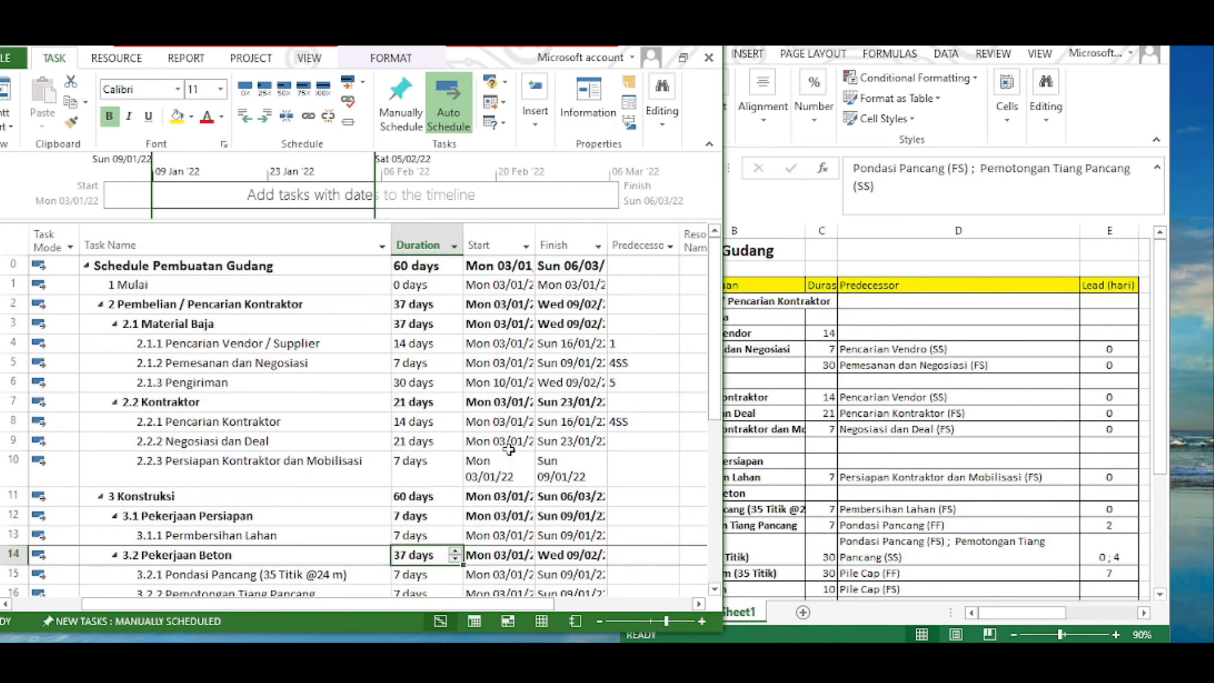
{"action": "left_click", "coordinate": [640, 442]}
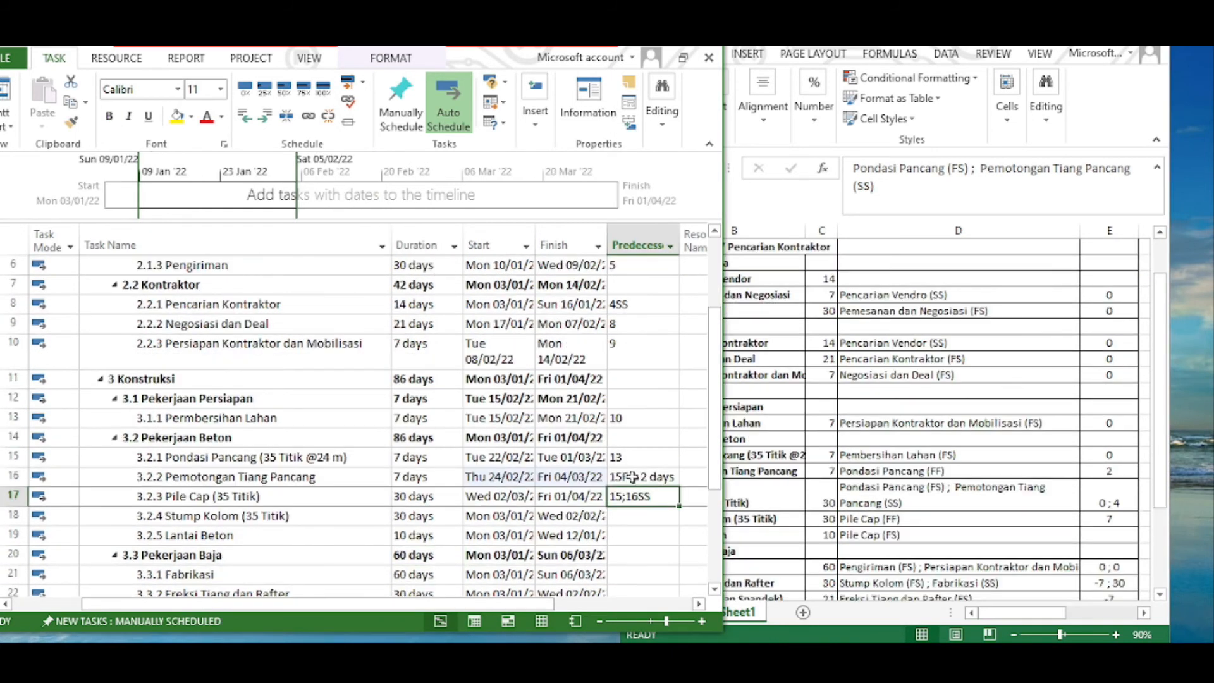
Review the predecessor link type and lag of Pemotongan Tiang Pancang, and bring the Excel list forward for comparison
{"action": "left_click", "coordinate": [632, 477]}
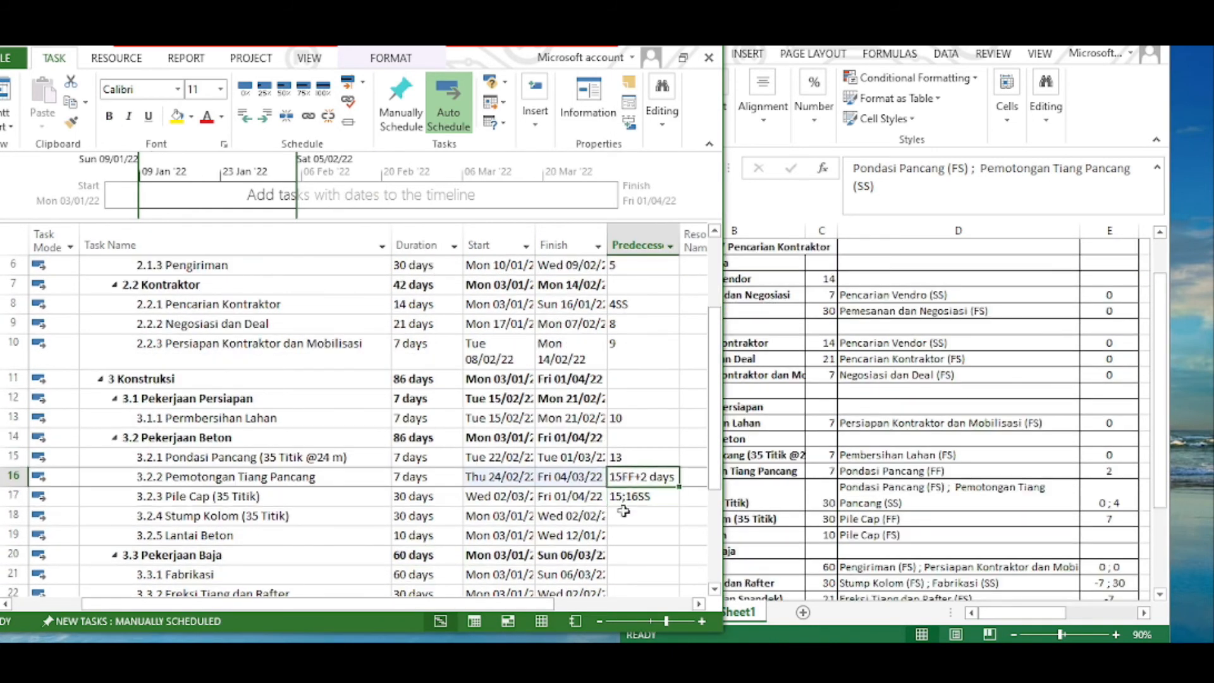
{"action": "scroll", "coordinate": [624, 510], "scroll_direction": "down", "scroll_amount": 1}
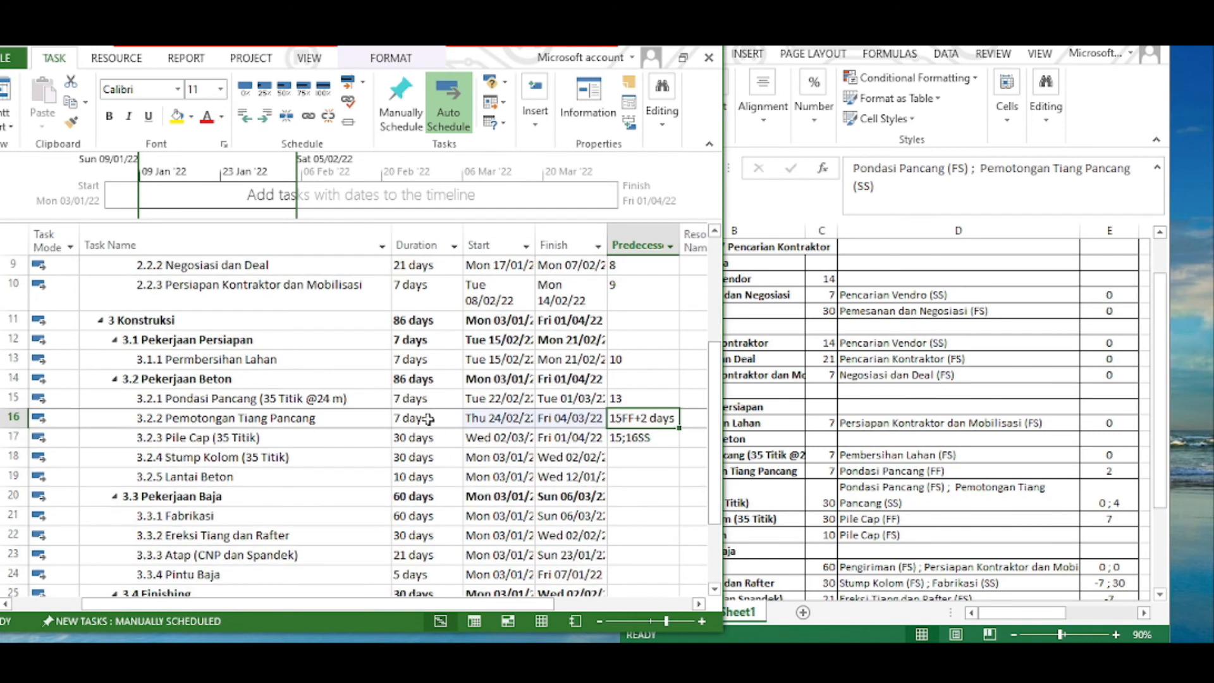
{"action": "double_click", "coordinate": [642, 423]}
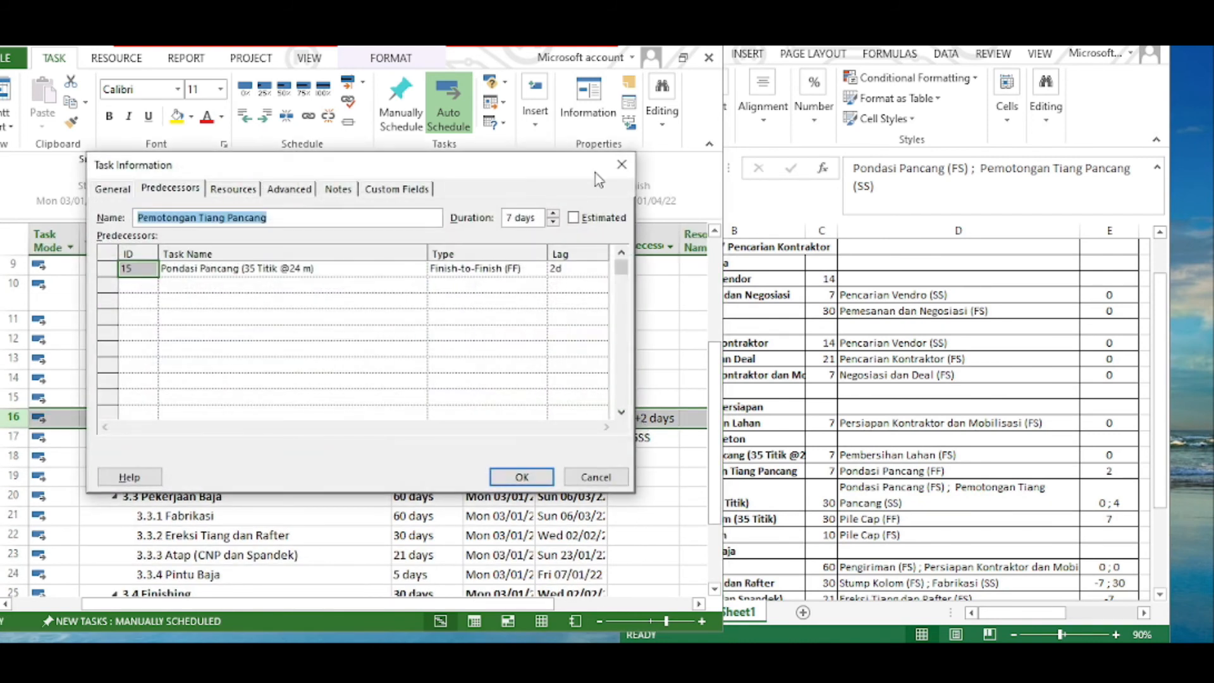
{"action": "key", "text": "Escape"}
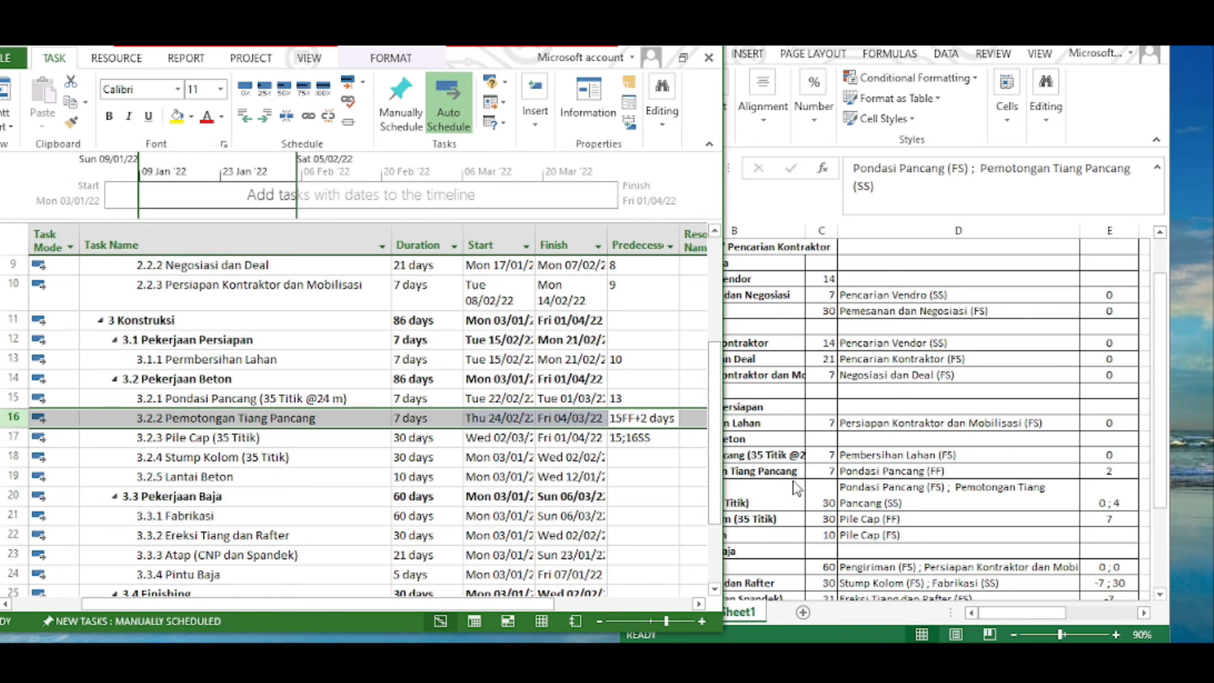
{"action": "left_click", "coordinate": [804, 459]}
{"action": "left_click_drag", "start_coordinate": [802, 39], "coordinate": [826, 40]}
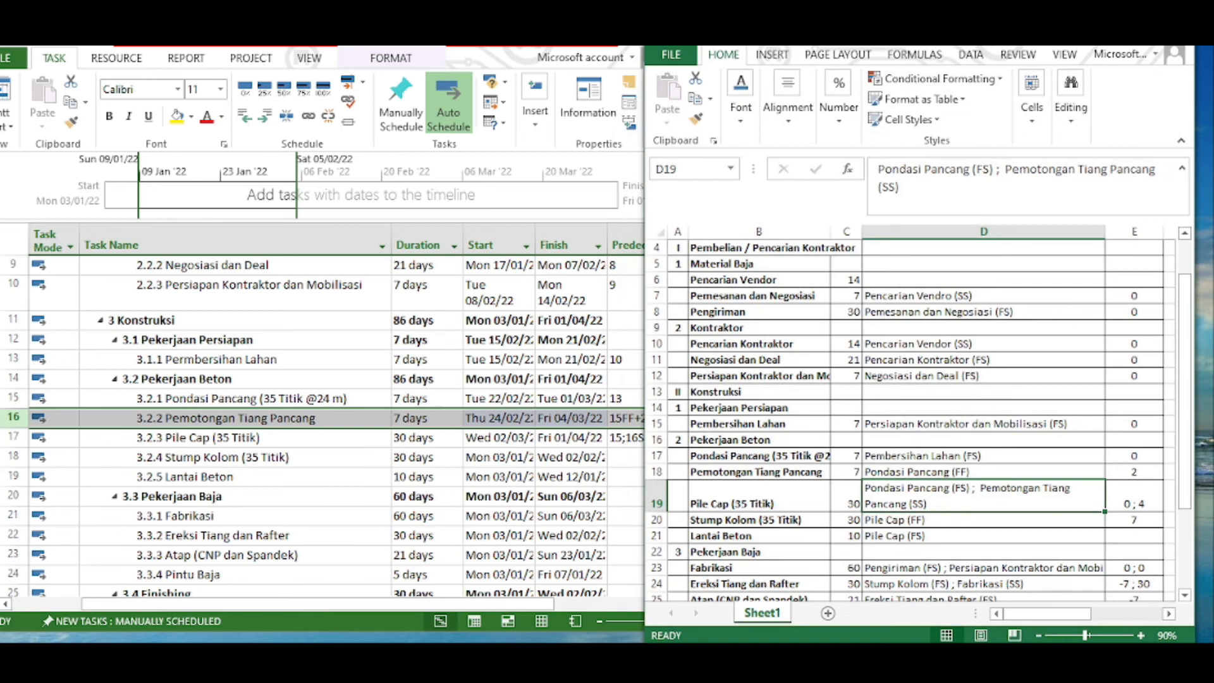
Compare the predecessor, link type and lag of Pemotongan Tiang Pancang in its task information with the Excel list
{"action": "left_click", "coordinate": [768, 469]}
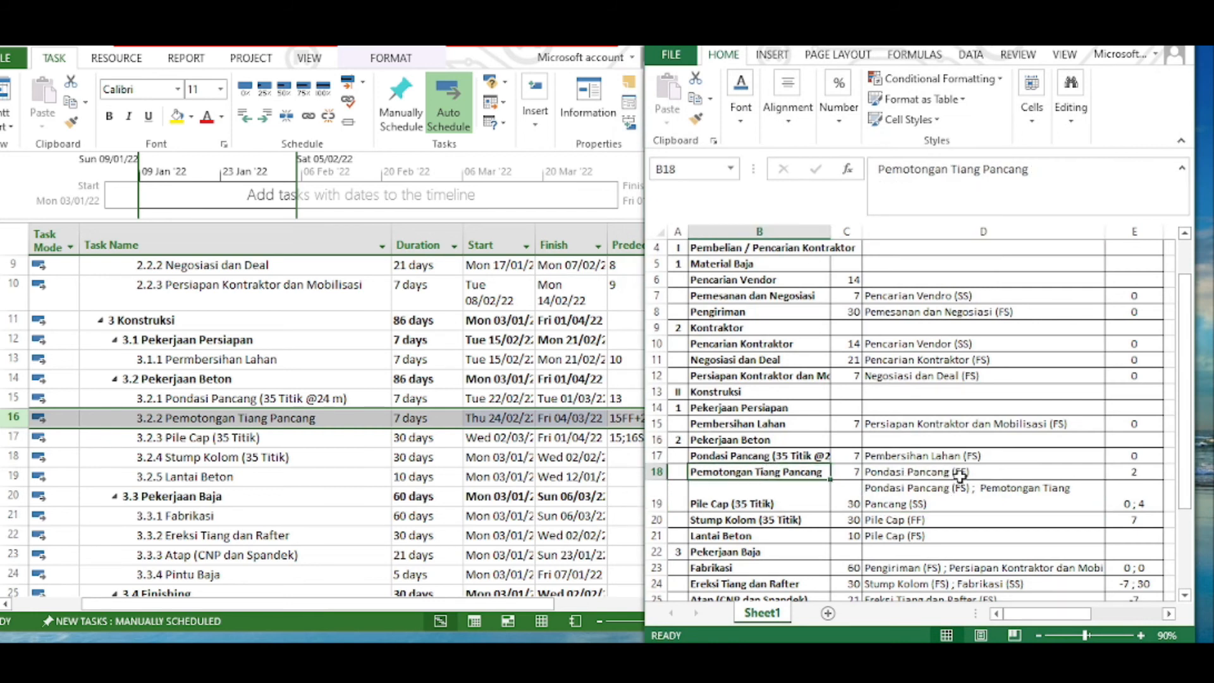
{"action": "left_click", "coordinate": [434, 483]}
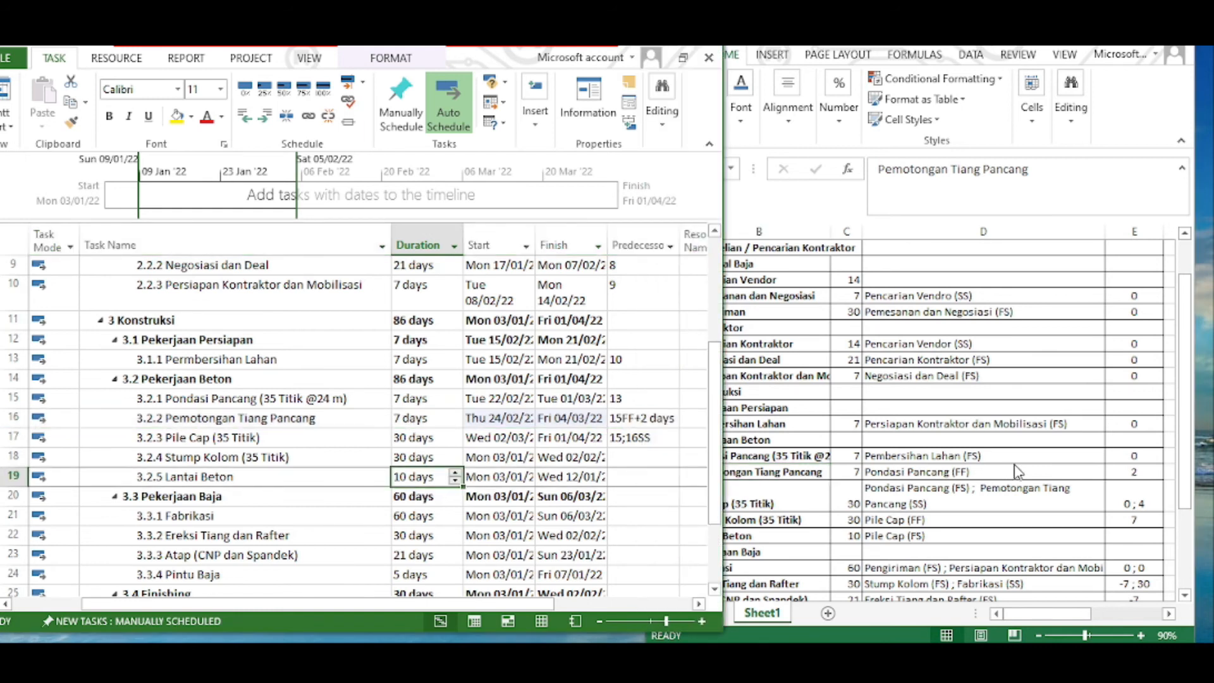
{"action": "left_click", "coordinate": [1143, 477]}
{"action": "left_click", "coordinate": [632, 421]}
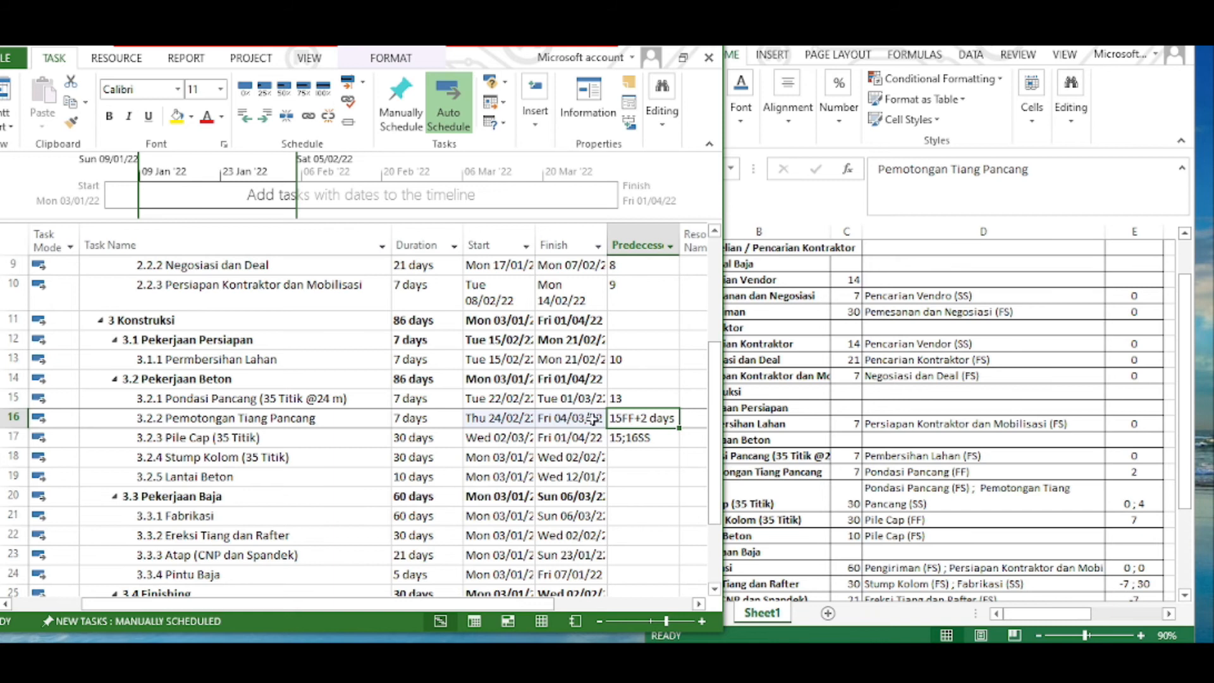
{"action": "double_click", "coordinate": [622, 418]}
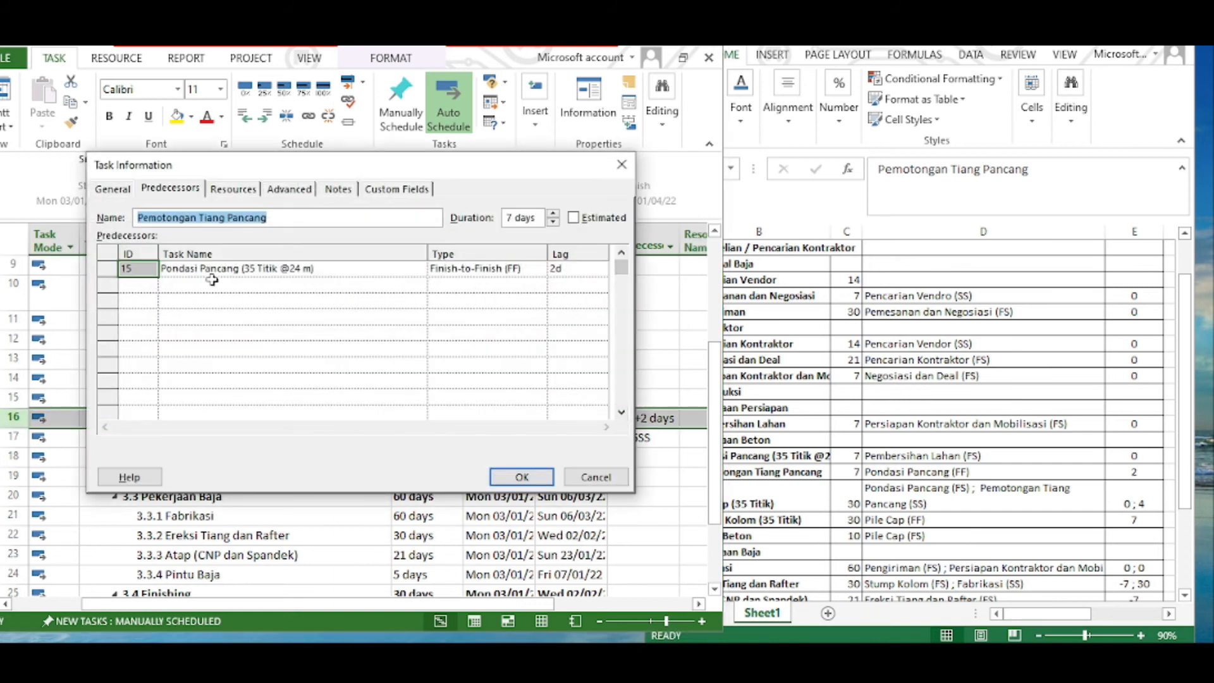
{"action": "left_click", "coordinate": [389, 270]}
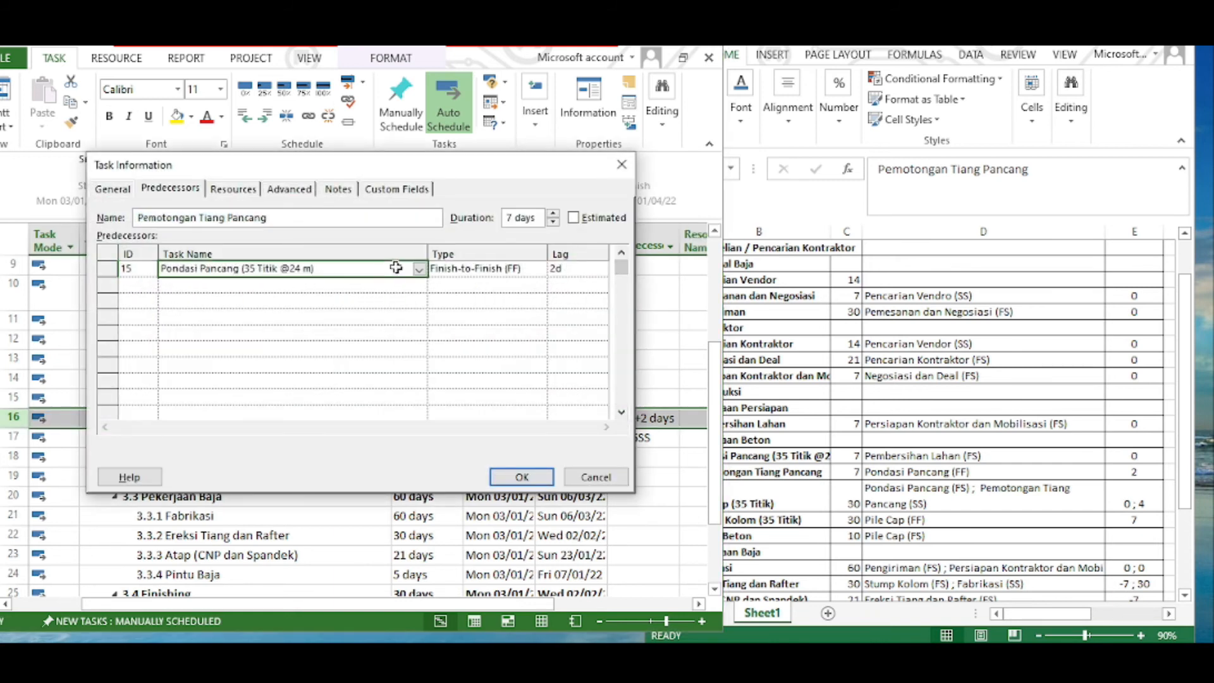
{"action": "left_click", "coordinate": [522, 476]}
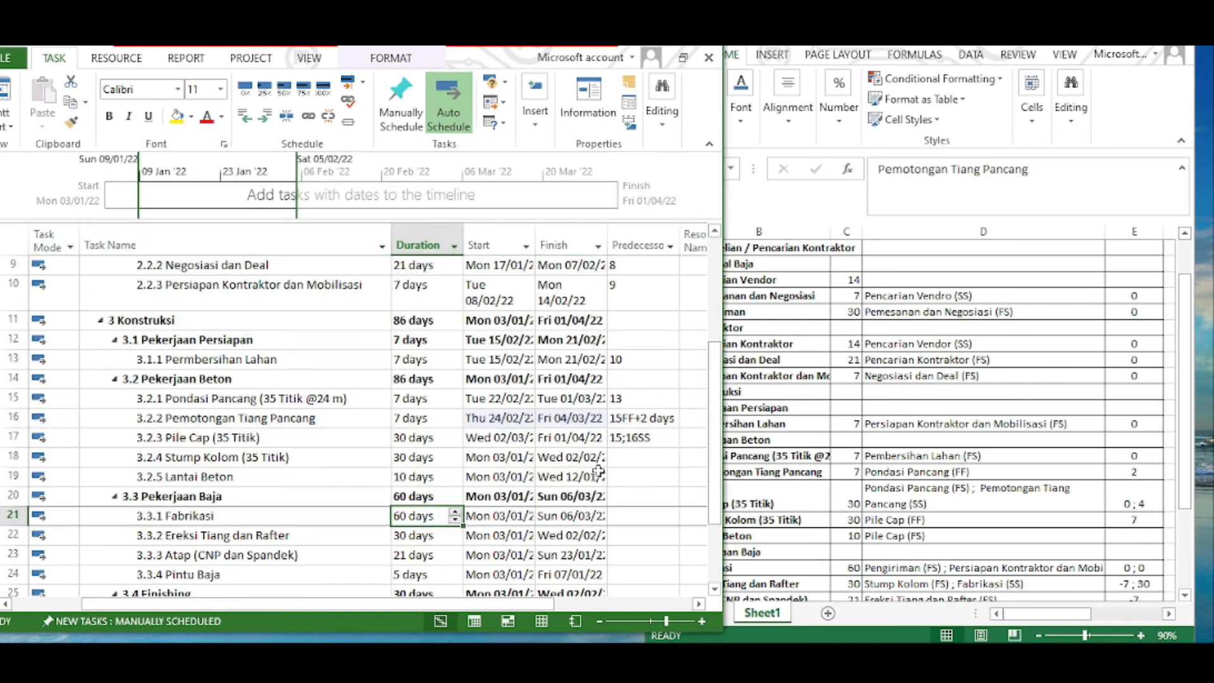
{"action": "left_click", "coordinate": [628, 473]}
{"action": "left_click", "coordinate": [627, 456]}
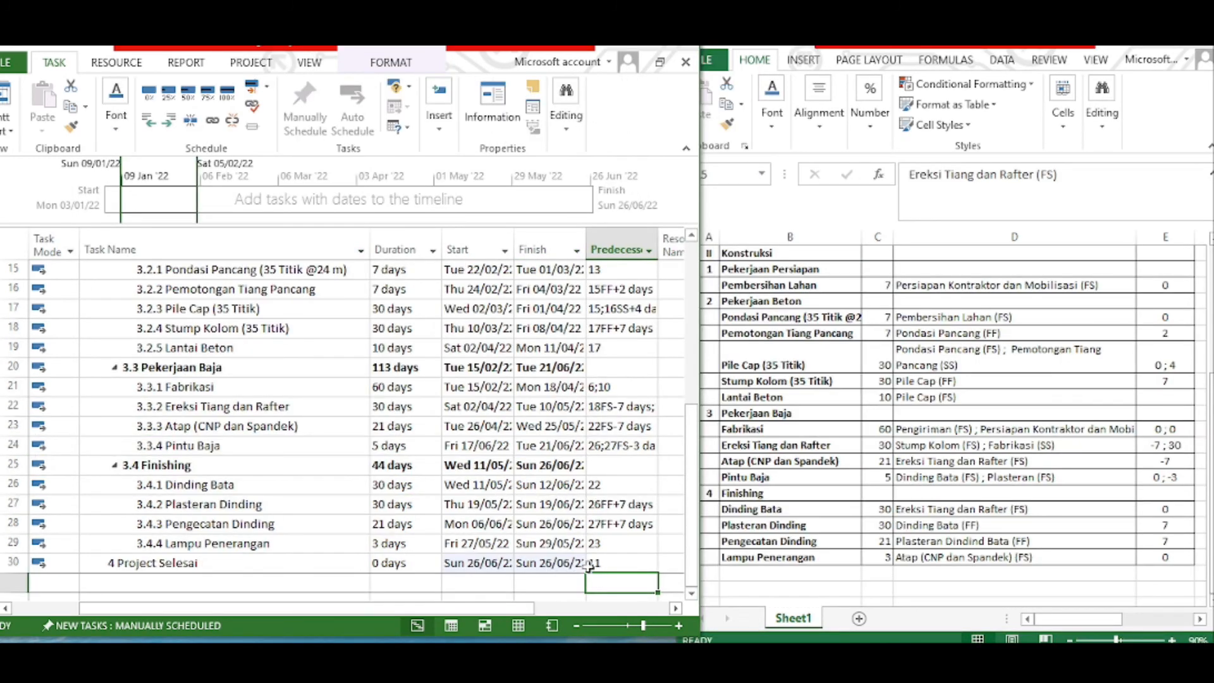
Maximize the project window and fit the Finish and Start columns to the width of their dates
{"action": "scroll", "coordinate": [348, 410], "scroll_direction": "up", "scroll_amount": 5}
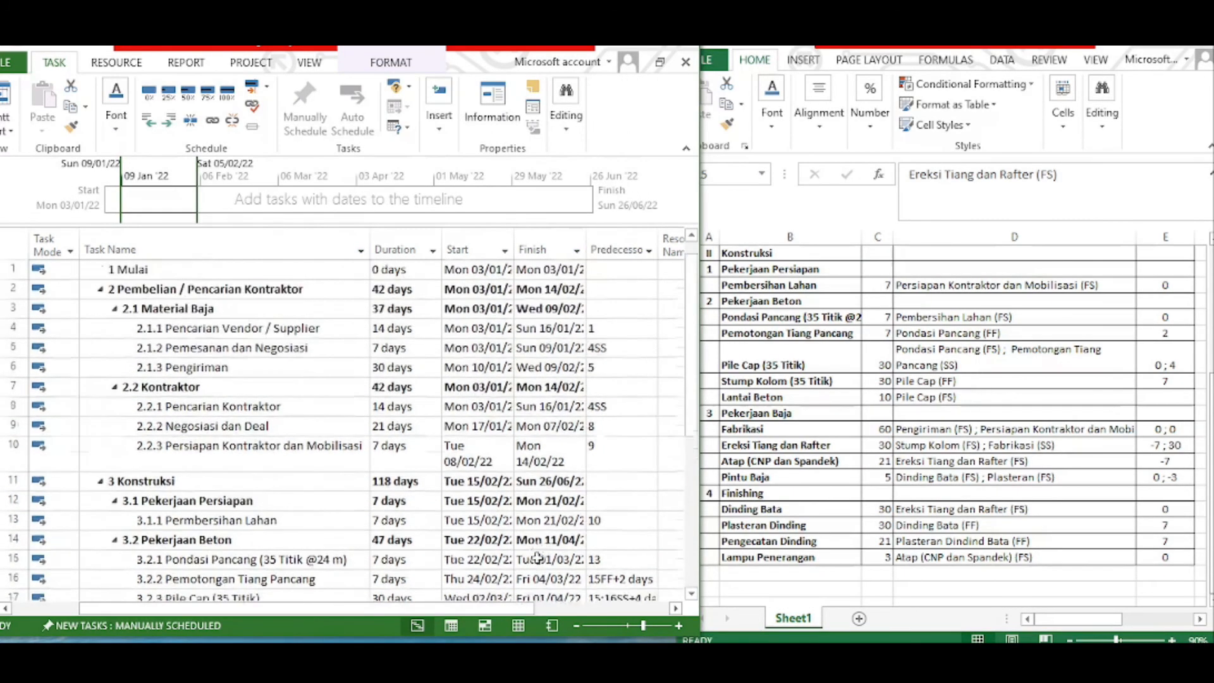
{"action": "left_click", "coordinate": [662, 64]}
{"action": "left_click", "coordinate": [640, 214]}
{"action": "left_click_drag", "start_coordinate": [612, 209], "coordinate": [611, 209]}
{"action": "double_click", "coordinate": [612, 210]}
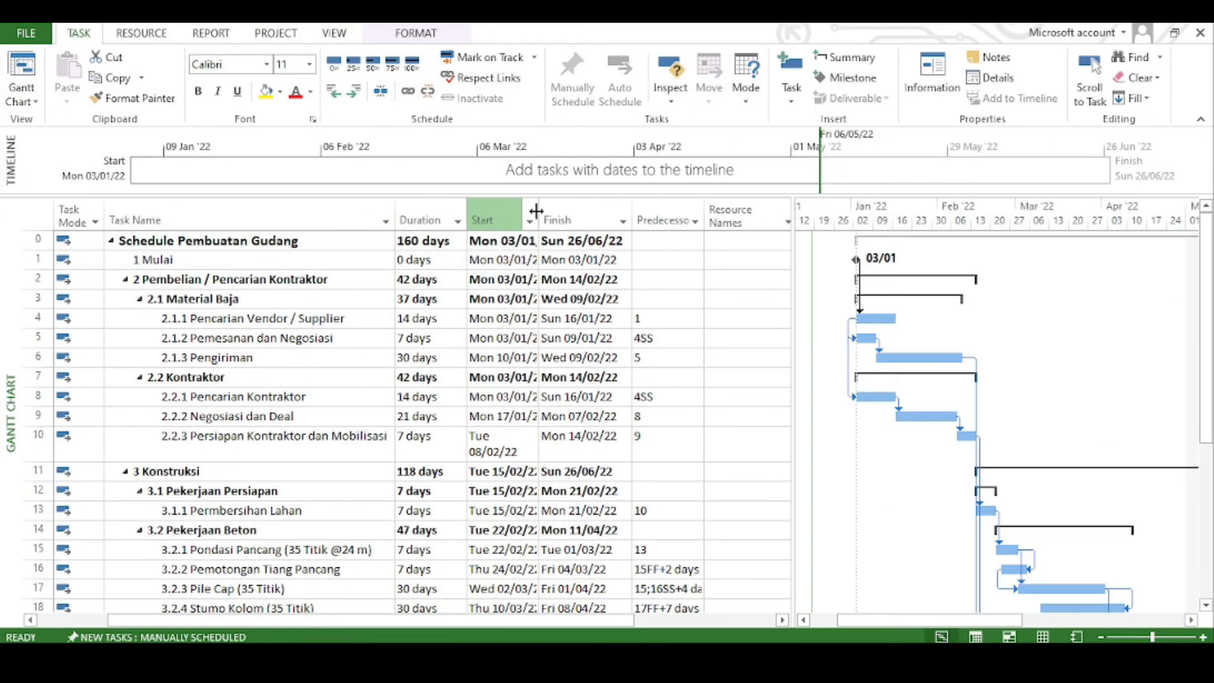
{"action": "double_click", "coordinate": [537, 210]}
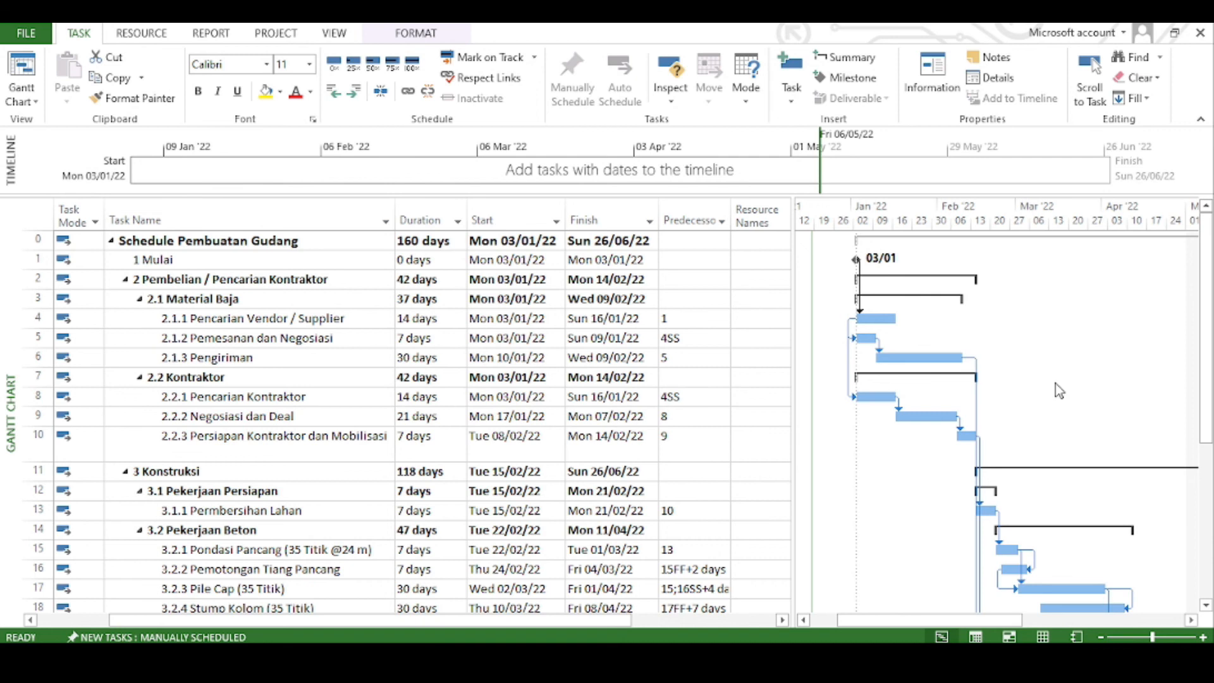
Widen the Predecessors column slightly to make room for its longer link and lag entries
{"action": "scroll", "coordinate": [1056, 383], "scroll_direction": "down", "scroll_amount": 5}
{"action": "scroll", "coordinate": [1002, 462], "scroll_direction": "down", "scroll_amount": 2, "text": "ctrl"}
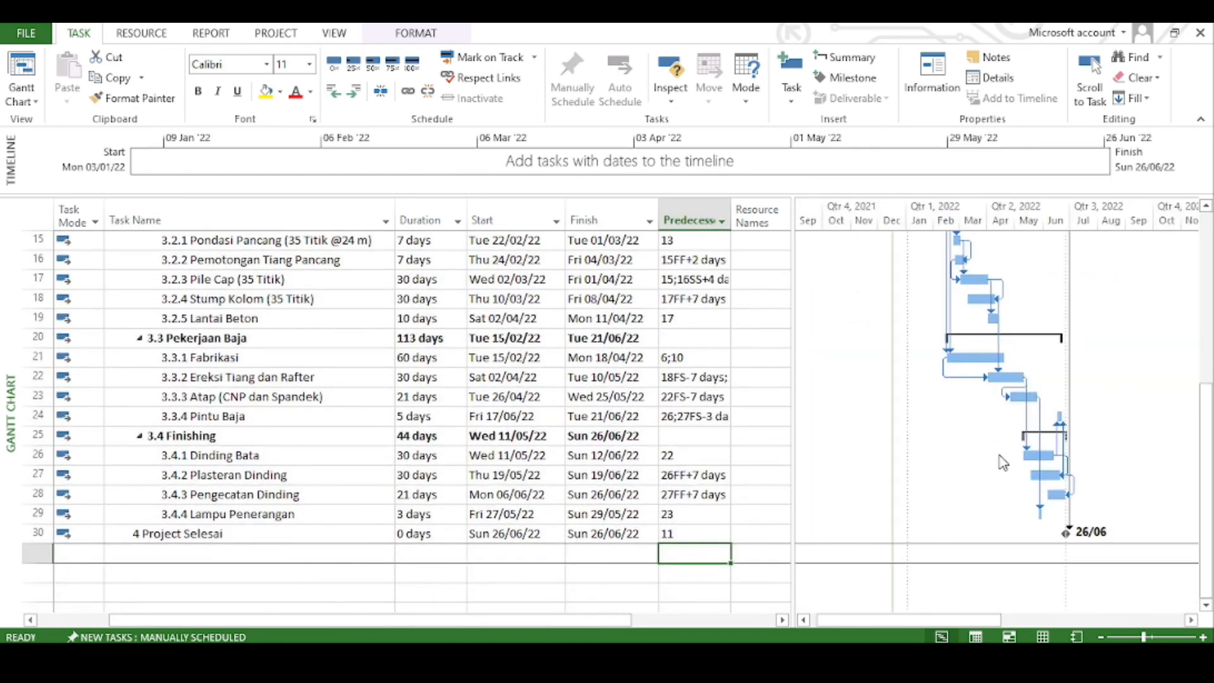
{"action": "scroll", "coordinate": [1002, 462], "scroll_direction": "up", "scroll_amount": 5}
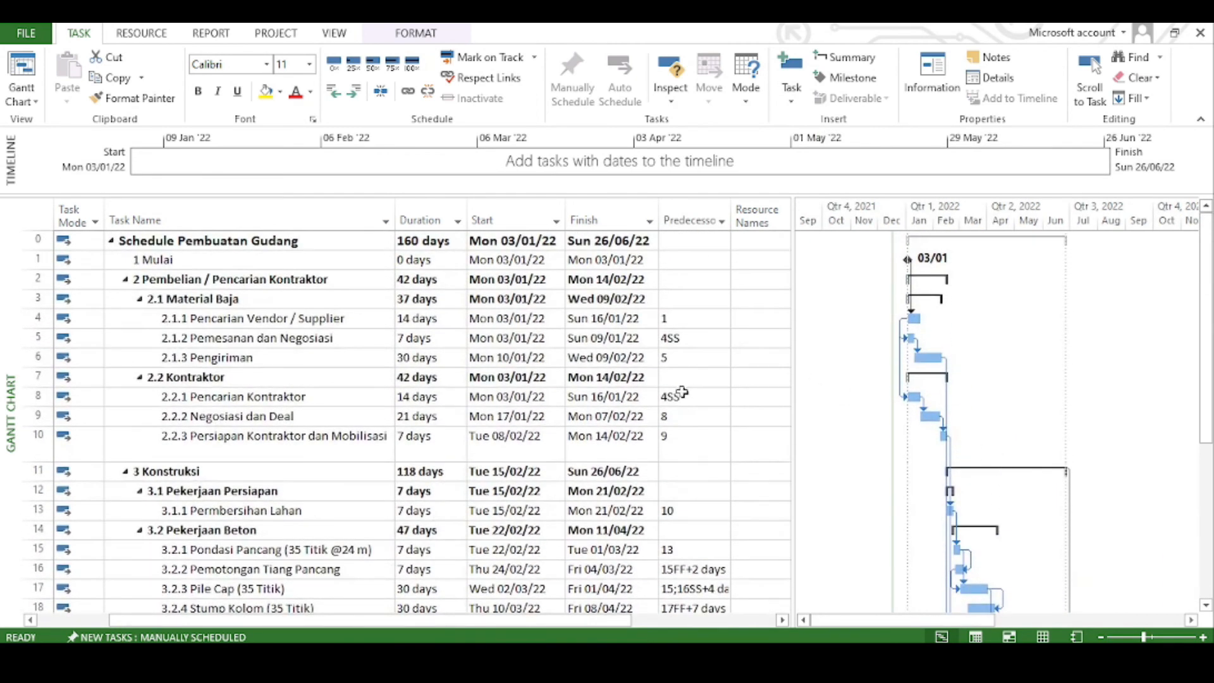
{"action": "scroll", "coordinate": [720, 375], "scroll_direction": "down", "scroll_amount": 1}
{"action": "left_click_drag", "start_coordinate": [731, 215], "coordinate": [753, 216]}
{"action": "scroll", "coordinate": [682, 358], "scroll_direction": "up", "scroll_amount": 1}
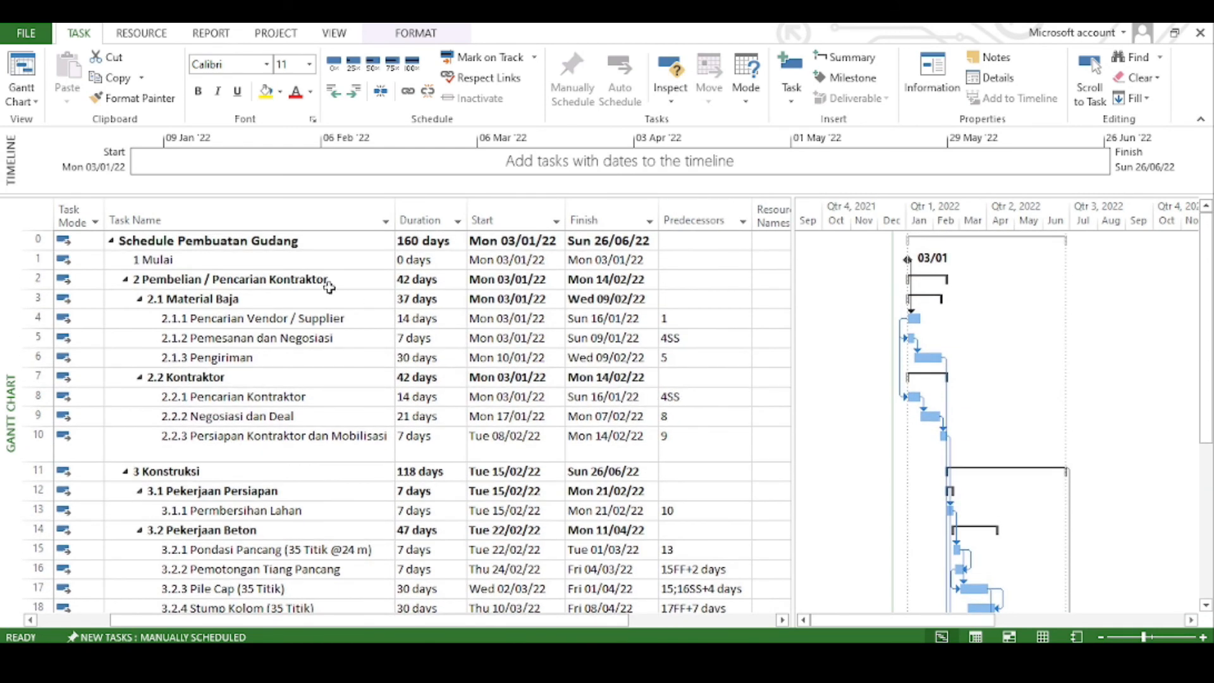
Examine the duration, start date and finish date of the project summary task Schedule Pembuatan Gudang
{"action": "left_click", "coordinate": [424, 244]}
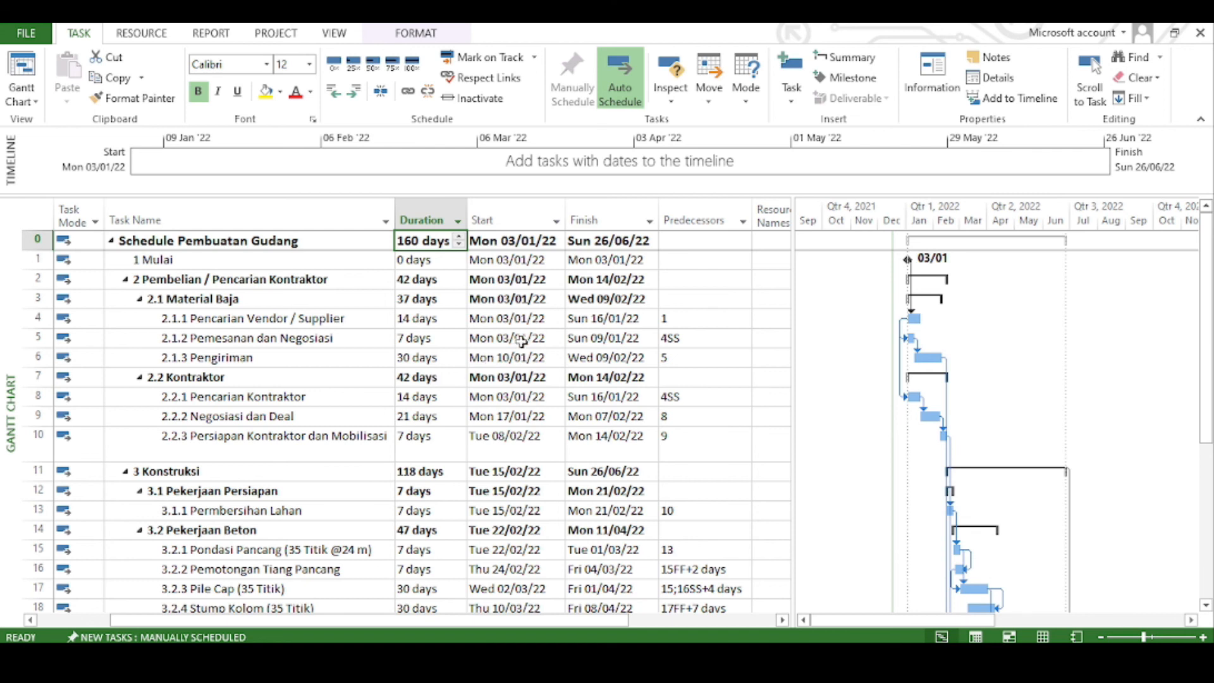
{"action": "left_click", "coordinate": [523, 319]}
{"action": "left_click", "coordinate": [517, 240]}
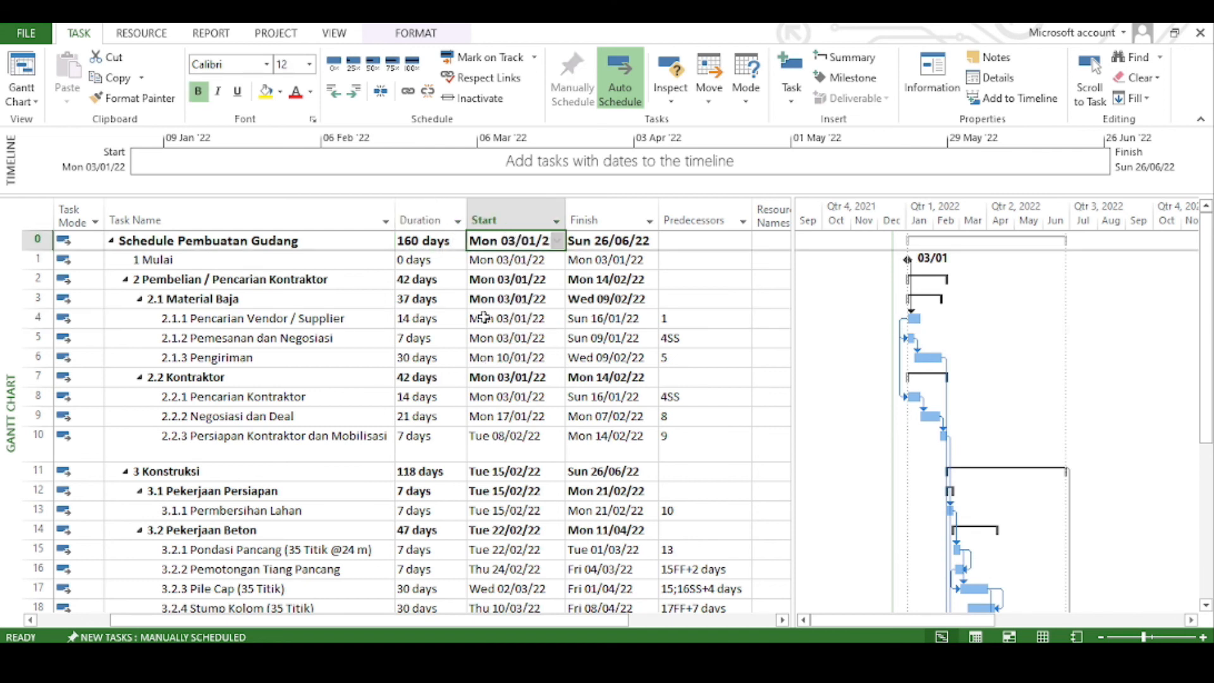
{"action": "left_click", "coordinate": [622, 242]}
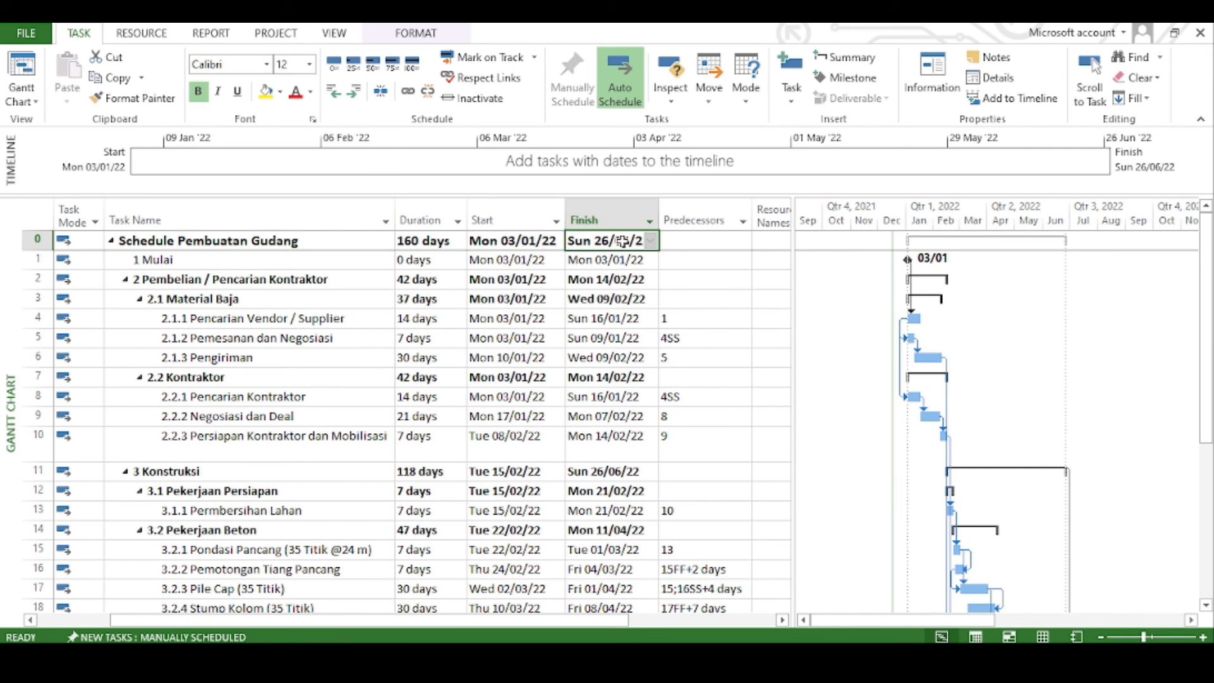
{"action": "left_click", "coordinate": [562, 307]}
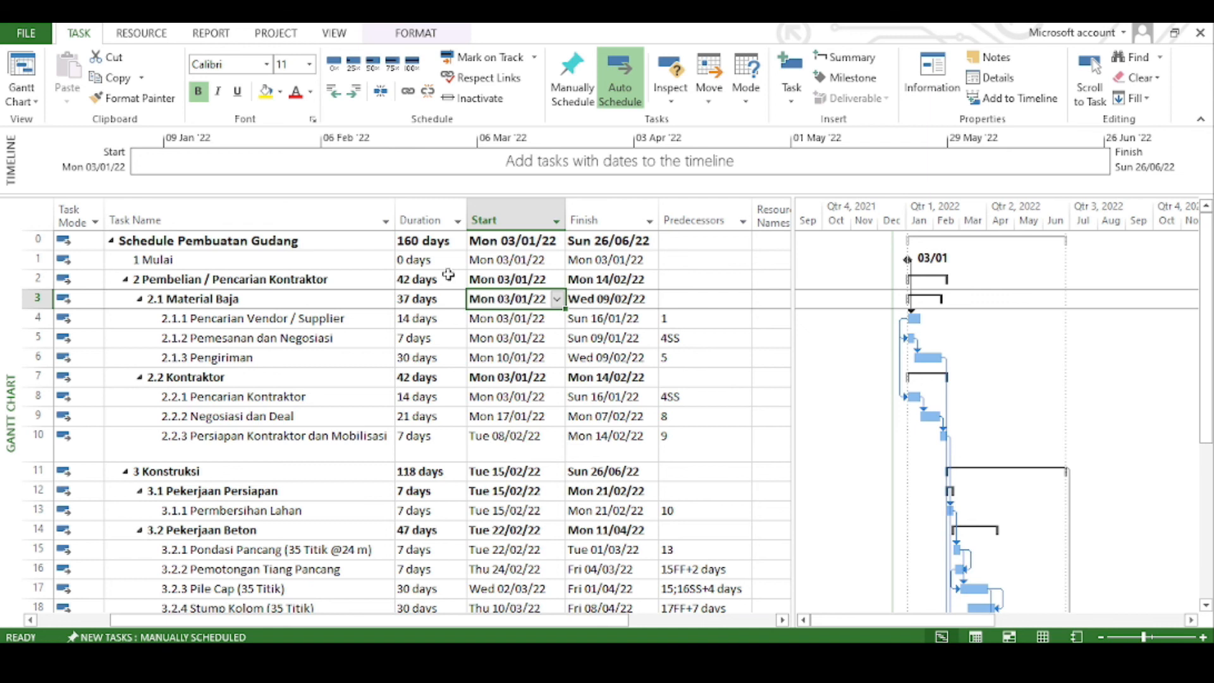
{"action": "left_click", "coordinate": [424, 240]}
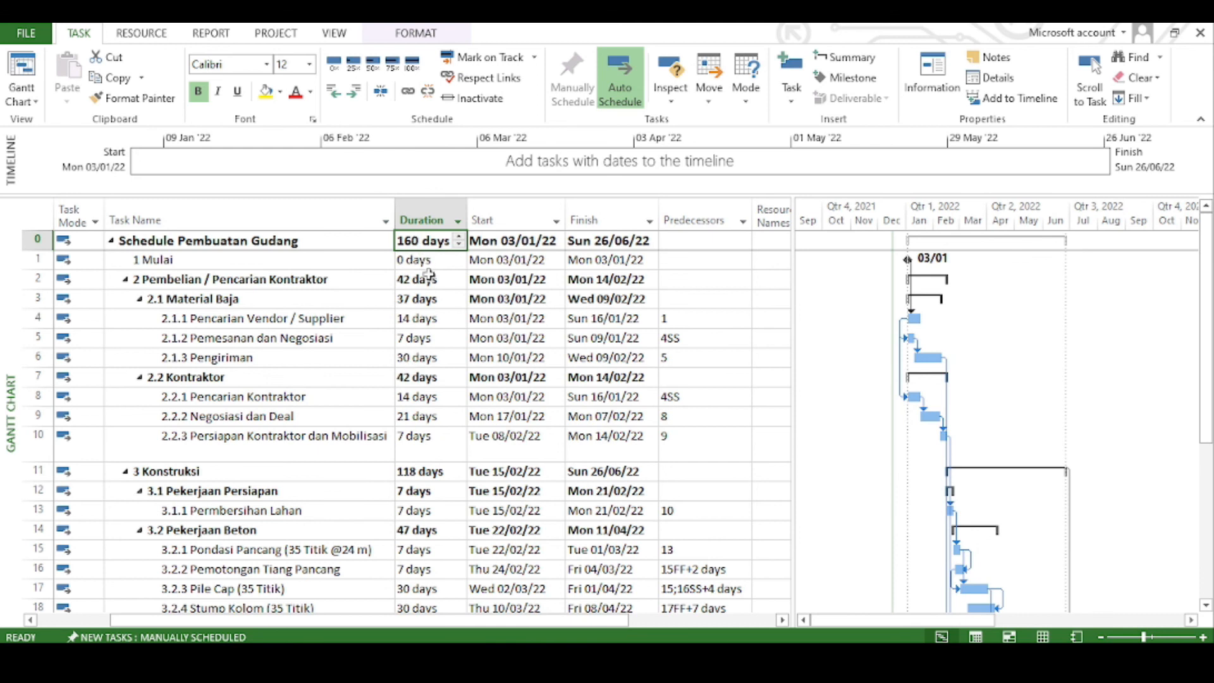
{"action": "left_click", "coordinate": [428, 411]}
Make the whole Project Selesai milestone row bold
{"action": "scroll", "coordinate": [455, 423], "scroll_direction": "down", "scroll_amount": 5}
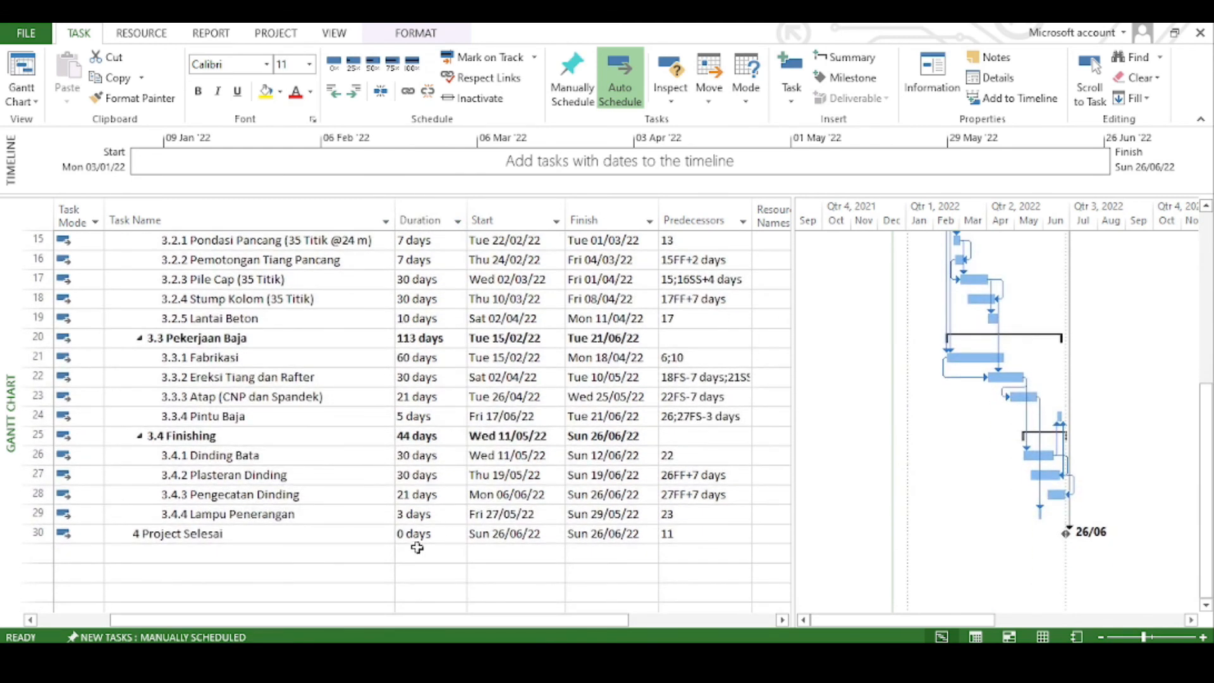
{"action": "left_click", "coordinate": [38, 533]}
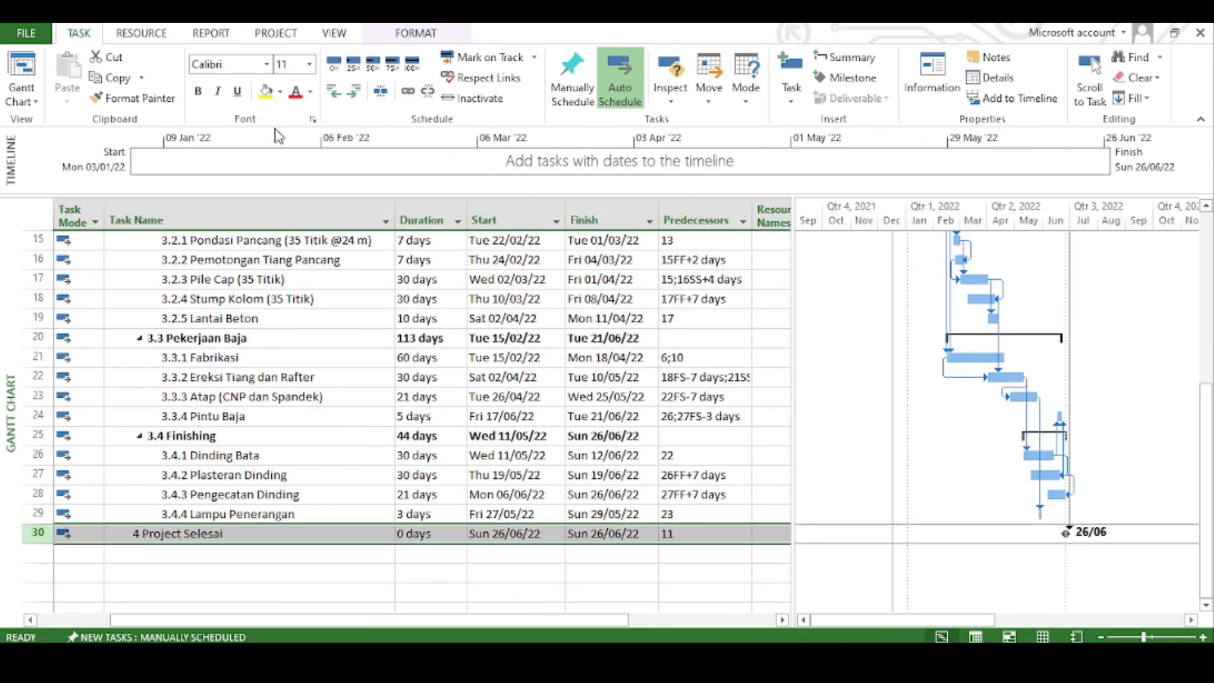
{"action": "left_click", "coordinate": [197, 91]}
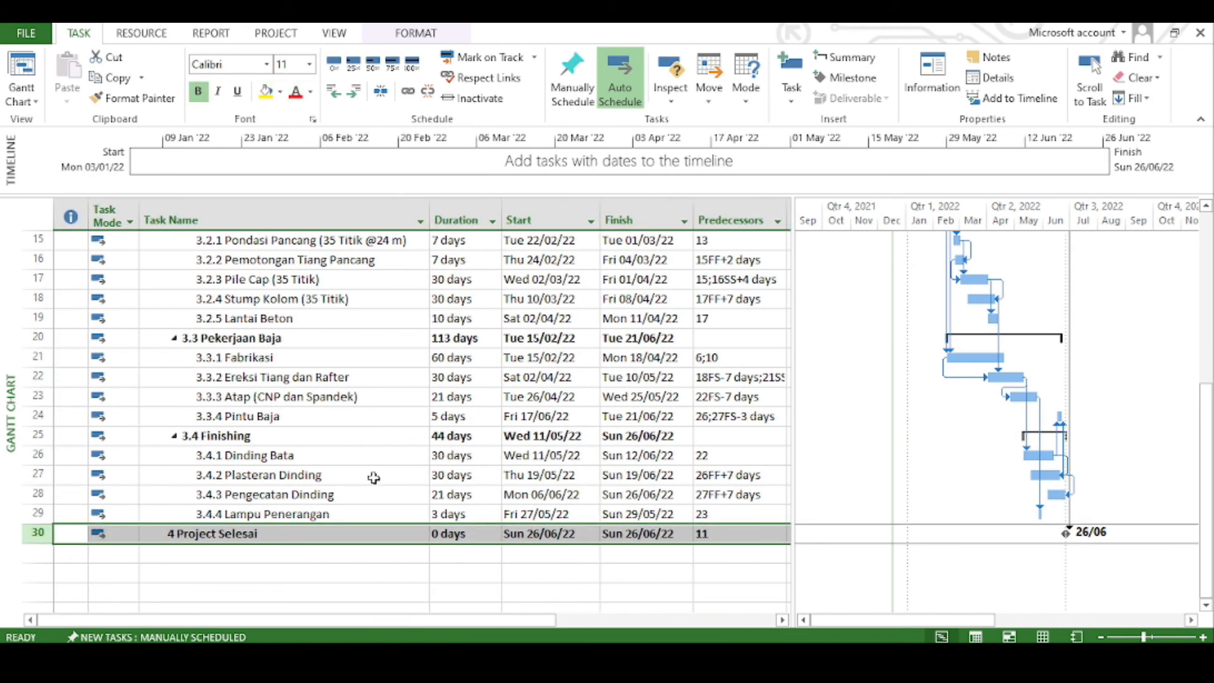
{"action": "left_click", "coordinate": [518, 533]}
Review the Gantt bars and dependency links of the whole schedule, from Mulai to Project Selesai, against the Predecessors column
{"action": "scroll", "coordinate": [519, 528], "scroll_direction": "up", "scroll_amount": 5}
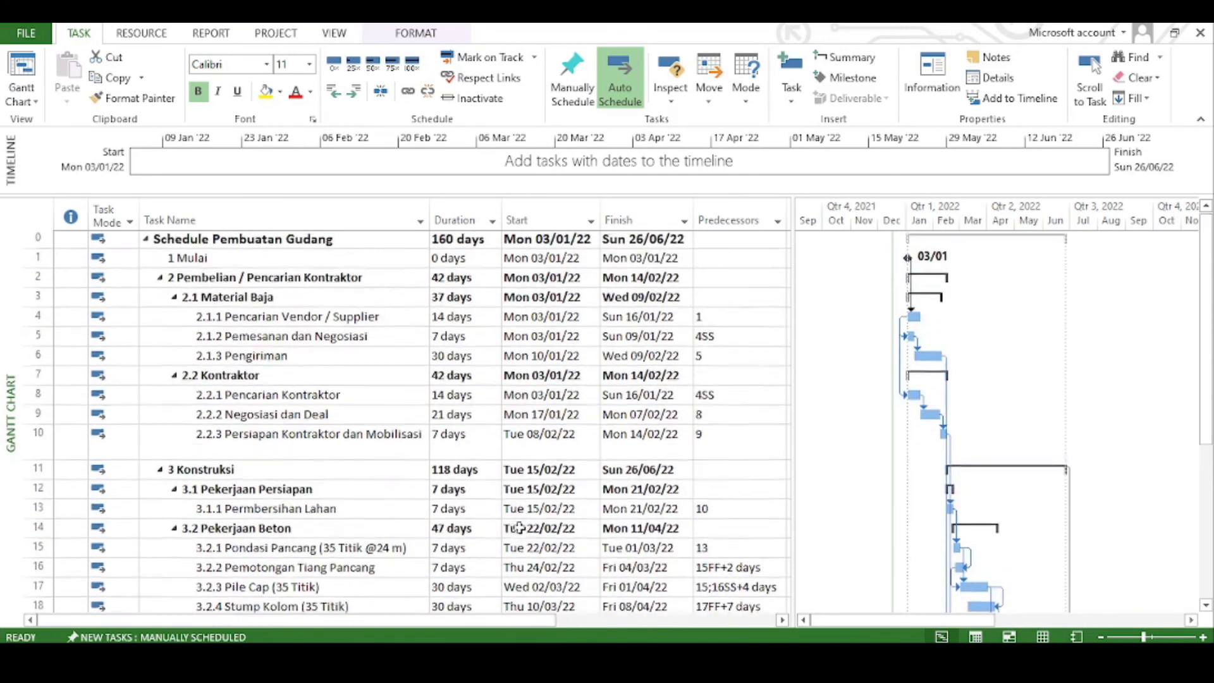
{"action": "scroll", "coordinate": [520, 528], "scroll_direction": "down", "scroll_amount": 4}
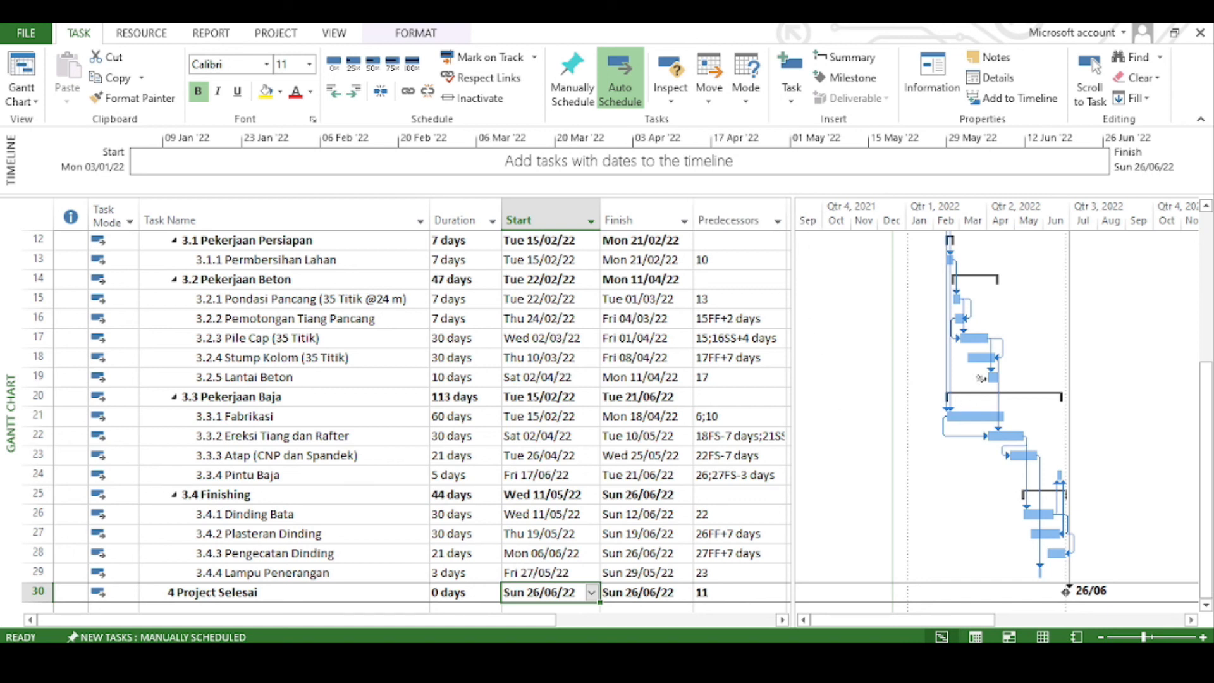
{"action": "scroll", "coordinate": [990, 387], "scroll_direction": "up", "scroll_amount": 2, "text": "ctrl"}
{"action": "left_click_drag", "start_coordinate": [938, 621], "coordinate": [992, 621]}
{"action": "scroll", "coordinate": [990, 503], "scroll_direction": "up", "scroll_amount": 3}
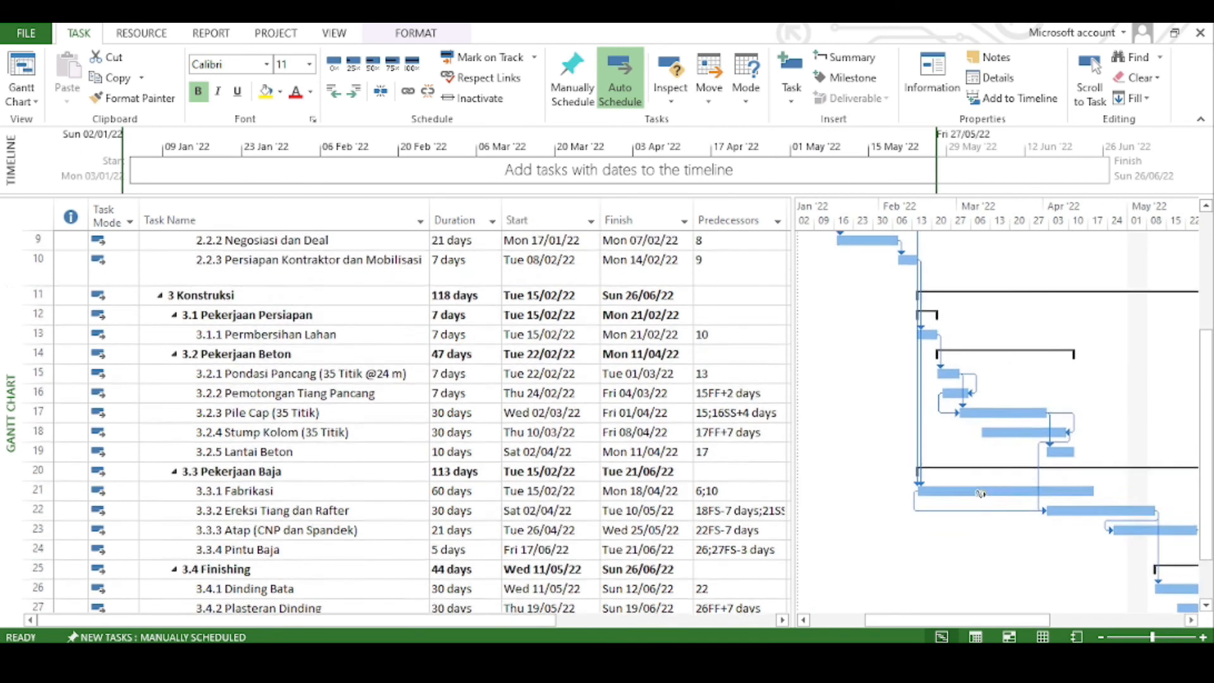
{"action": "left_click_drag", "start_coordinate": [986, 621], "coordinate": [967, 621]}
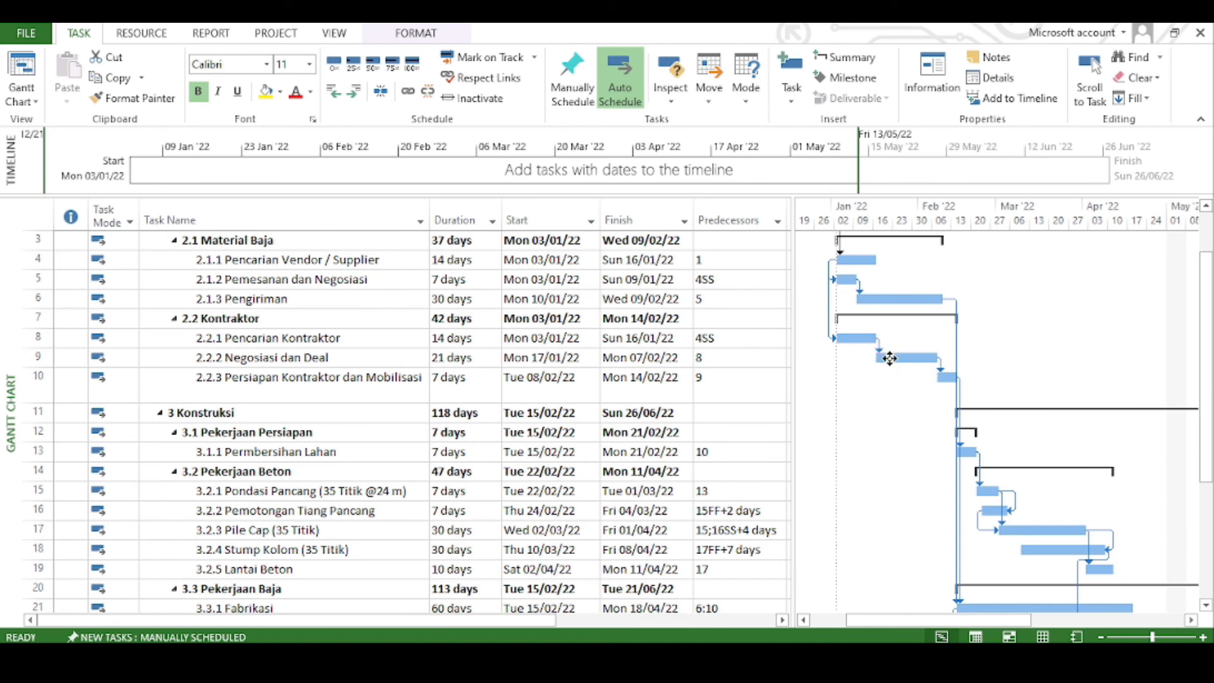
{"action": "left_click", "coordinate": [730, 361]}
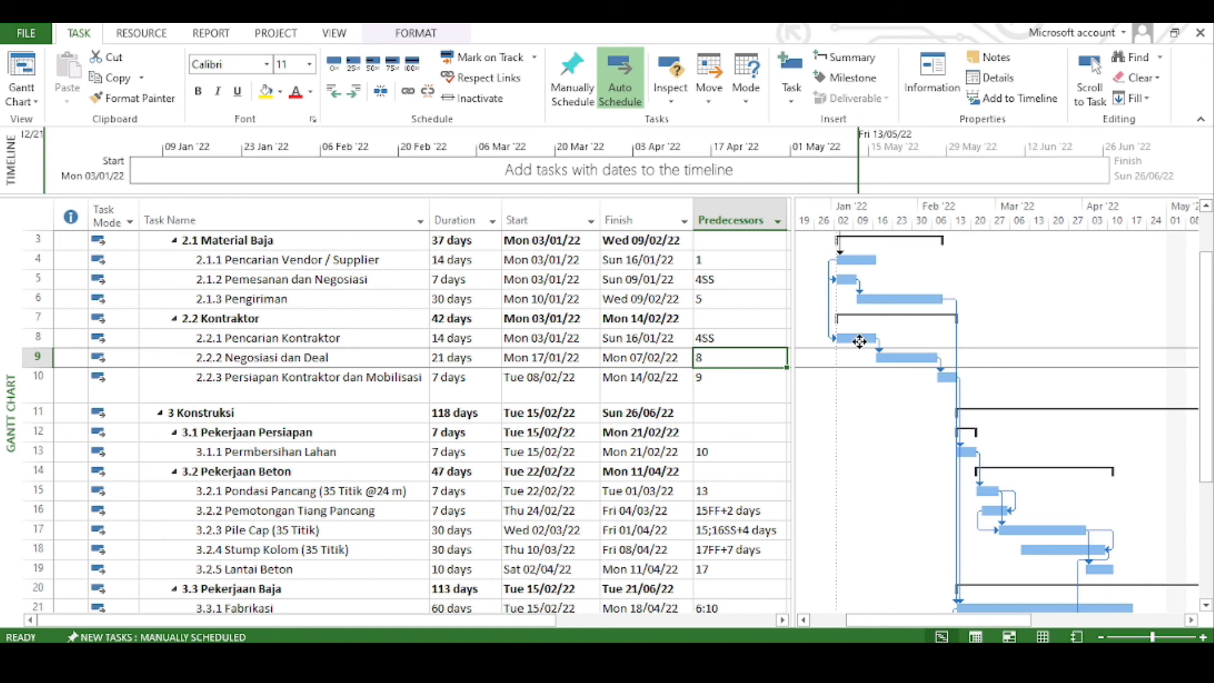
{"action": "scroll", "coordinate": [896, 383], "scroll_direction": "down", "scroll_amount": 3}
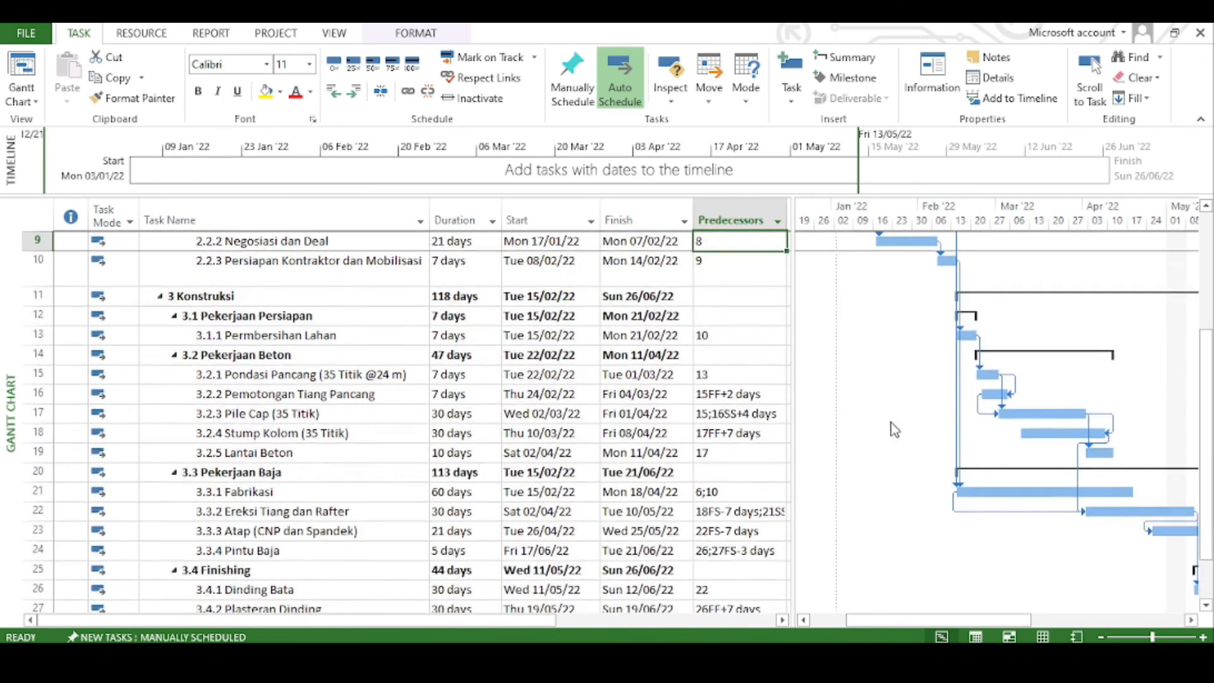
{"action": "left_click_drag", "start_coordinate": [1007, 621], "coordinate": [1077, 623]}
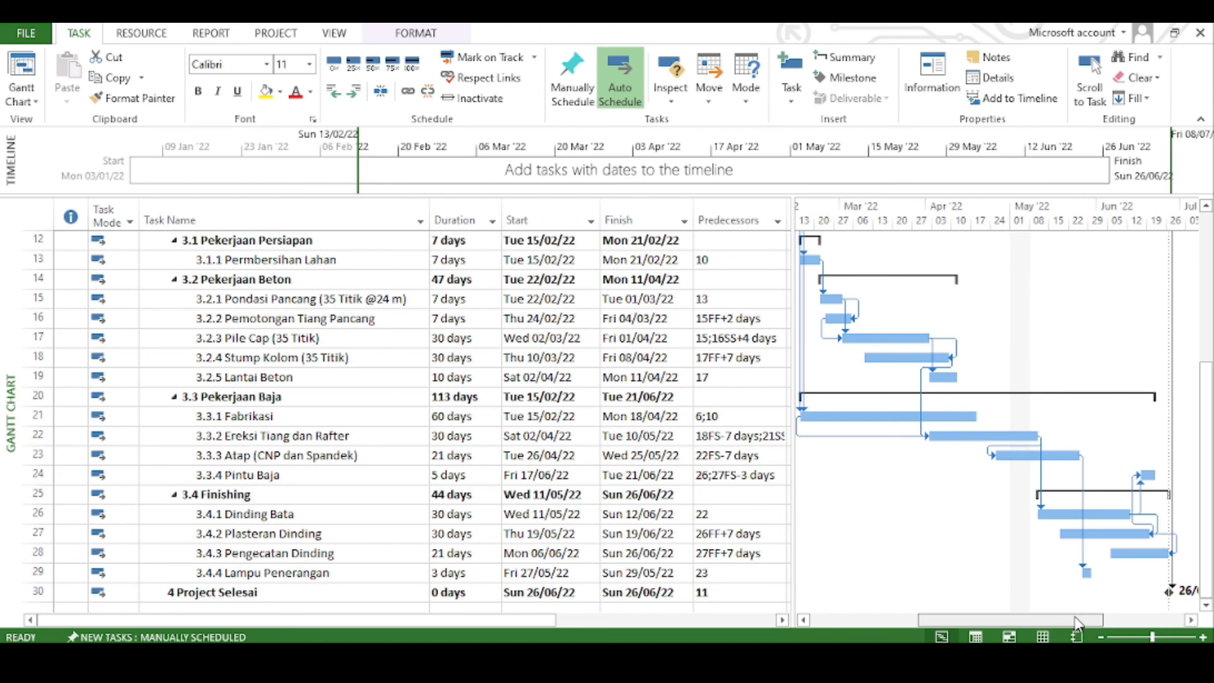
{"action": "scroll", "coordinate": [975, 578], "scroll_direction": "up", "scroll_amount": 2}
{"action": "left_click_drag", "start_coordinate": [988, 622], "coordinate": [918, 623]}
{"action": "scroll", "coordinate": [859, 508], "scroll_direction": "up", "scroll_amount": 2}
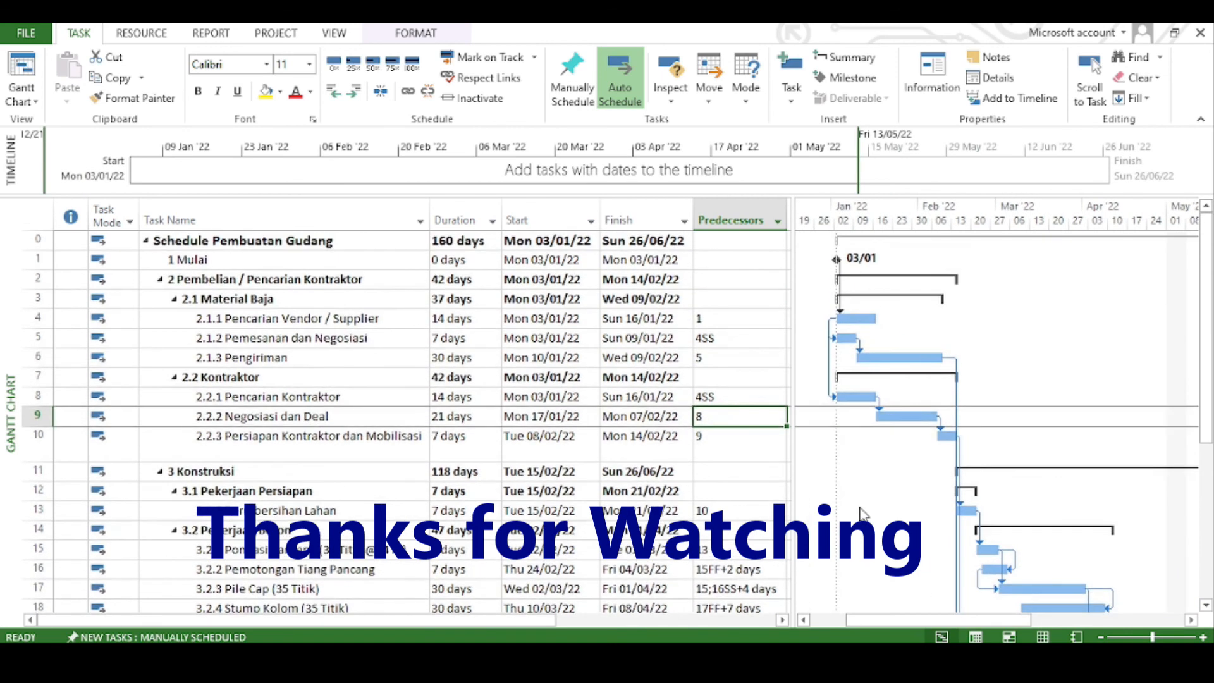